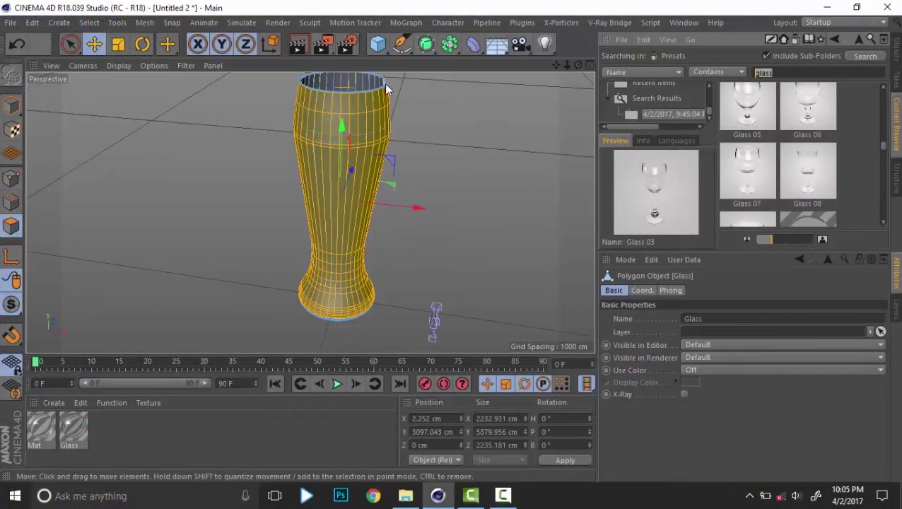
# Display the scene's object list, switch from polygon editing to Model mode and select the Glass object
pyautogui.click(871, 166)
pyautogui.moveTo(884, 150)
pyautogui.mouseDown()
pyautogui.moveTo(881, 177)
pyautogui.moveTo(886, 145)
pyautogui.mouseUp()
pyautogui.keyDown('alt'); pyautogui.moveTo(360, 297); pyautogui.dragTo(353, 270); pyautogui.keyUp('alt')
pyautogui.click(896, 49)
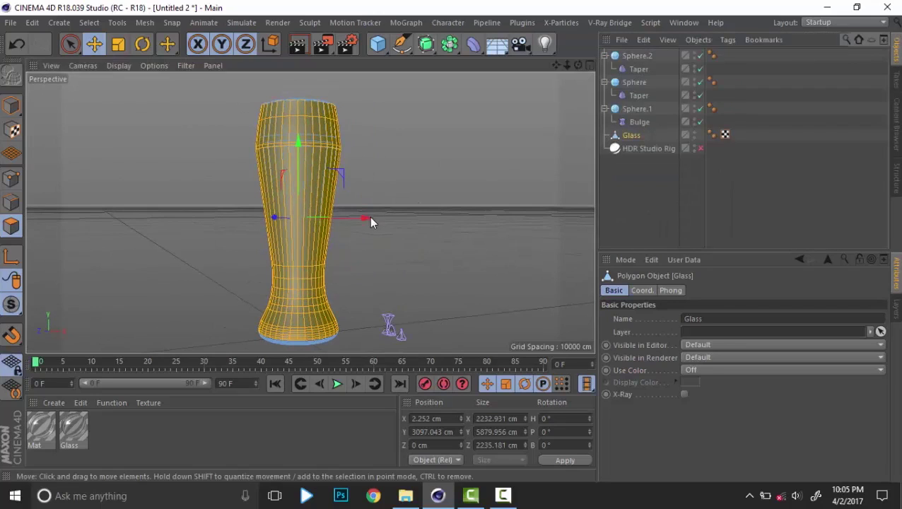
pyautogui.keyDown('alt'); pyautogui.moveTo(370, 221); pyautogui.dragTo(251, 267); pyautogui.keyUp('alt')
pyautogui.click(10, 107)
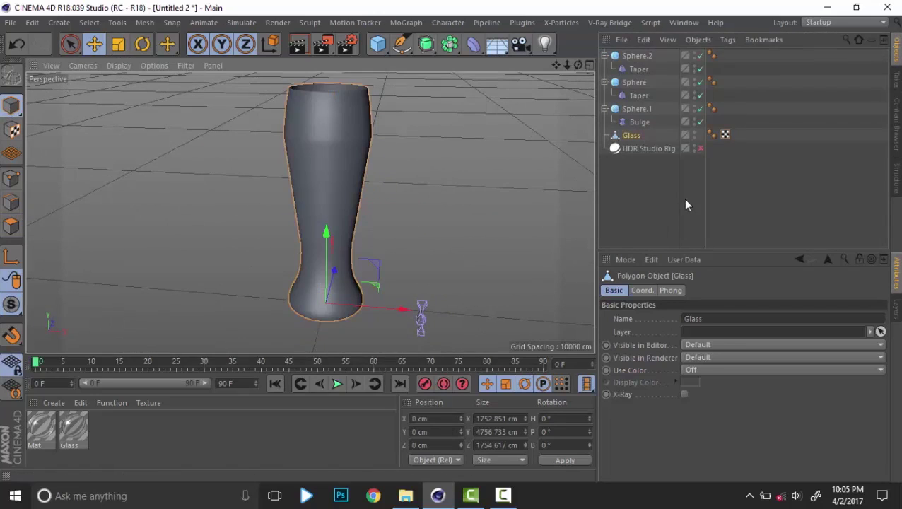
pyautogui.click(652, 184)
pyautogui.click(628, 137)
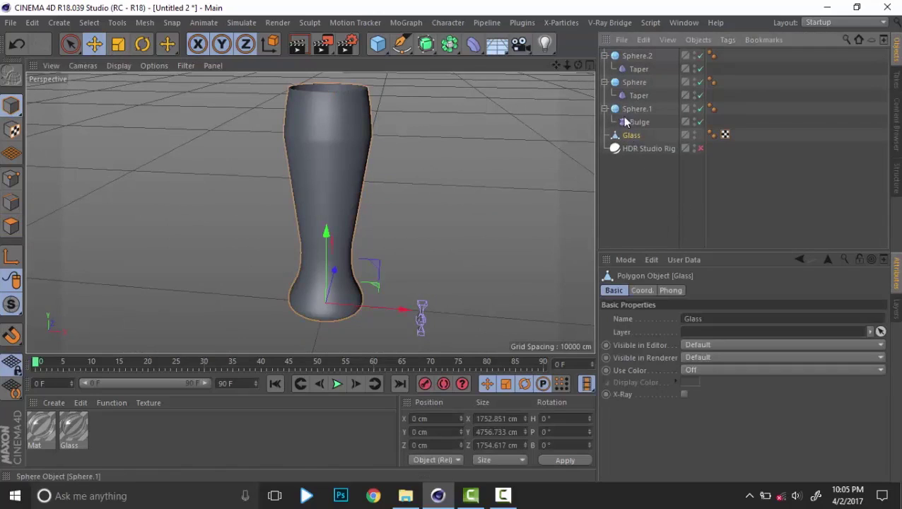
# Add a sphere and move it beside the existing small drops, at about X 2041 cm and Z -1251 cm
pyautogui.keyDown('alt'); pyautogui.moveTo(454, 283); pyautogui.dragTo(434, 210, button='middle'); pyautogui.keyUp('alt')
pyautogui.keyDown('alt'); pyautogui.moveTo(400, 251); pyautogui.dragTo(444, 262, button='right'); pyautogui.keyUp('alt')
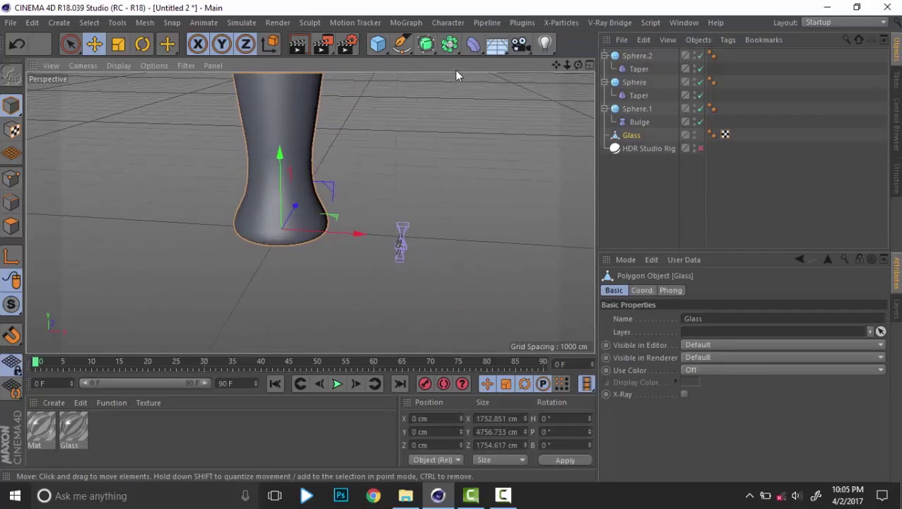
pyautogui.moveTo(377, 44); pyautogui.dragTo(642, 87)
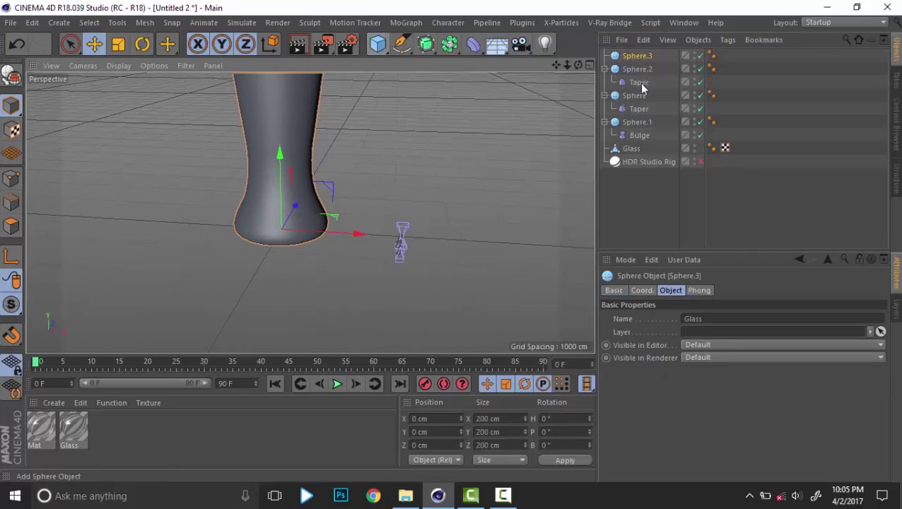
pyautogui.moveTo(356, 234); pyautogui.dragTo(395, 239)
pyautogui.scroll(3, 398, 244)
pyautogui.scroll(5, 403, 244)
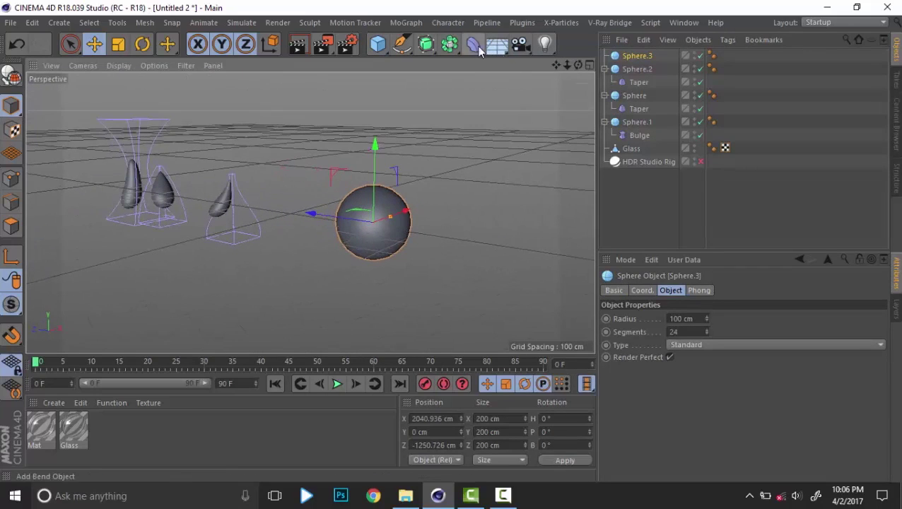
# Add a Bulge deformer, make it a child of the new sphere and fit it to its parent
pyautogui.click(476, 43)
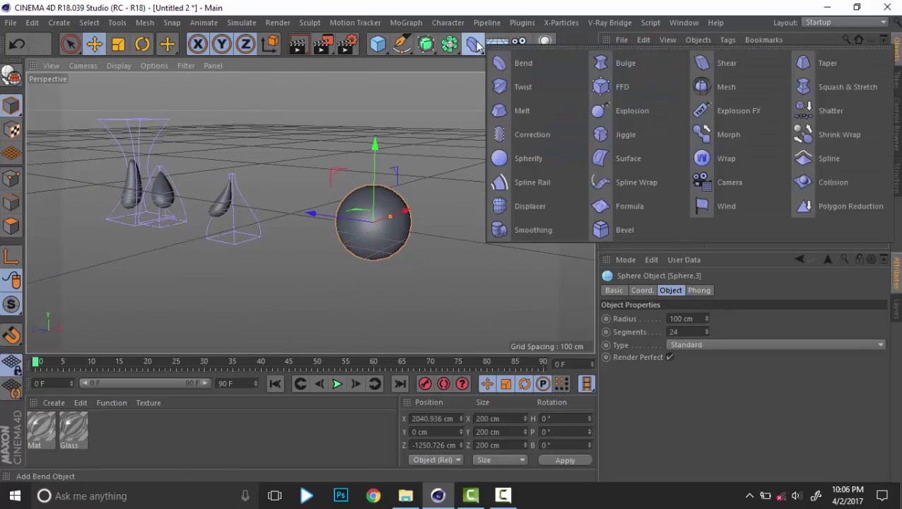
pyautogui.click(623, 63)
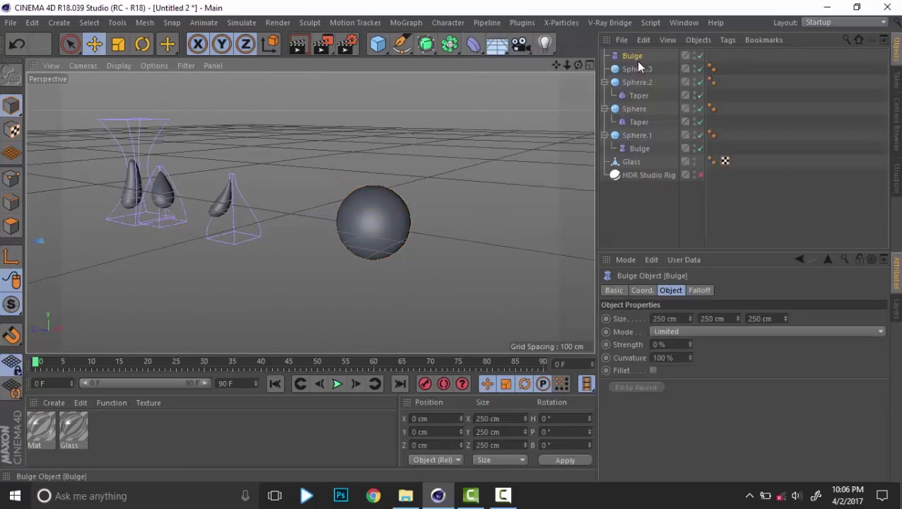
pyautogui.moveTo(640, 61); pyautogui.dragTo(641, 73)
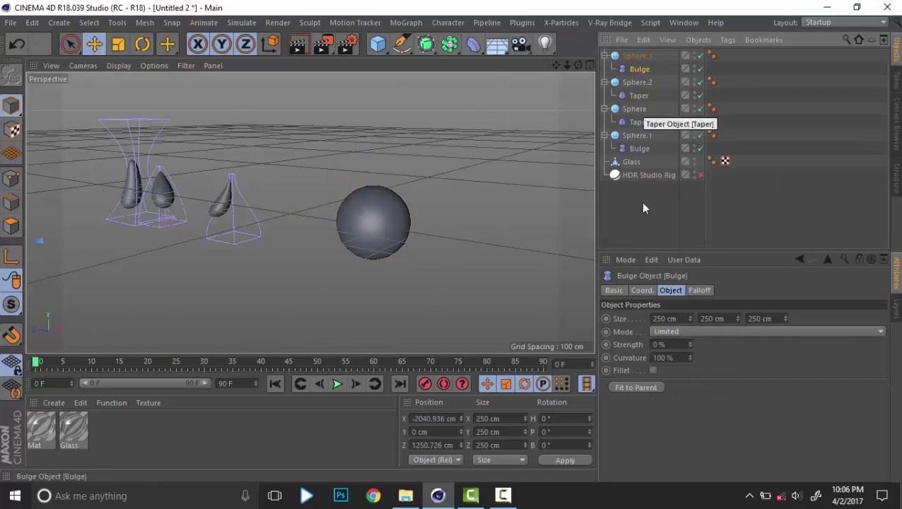
pyautogui.click(627, 387)
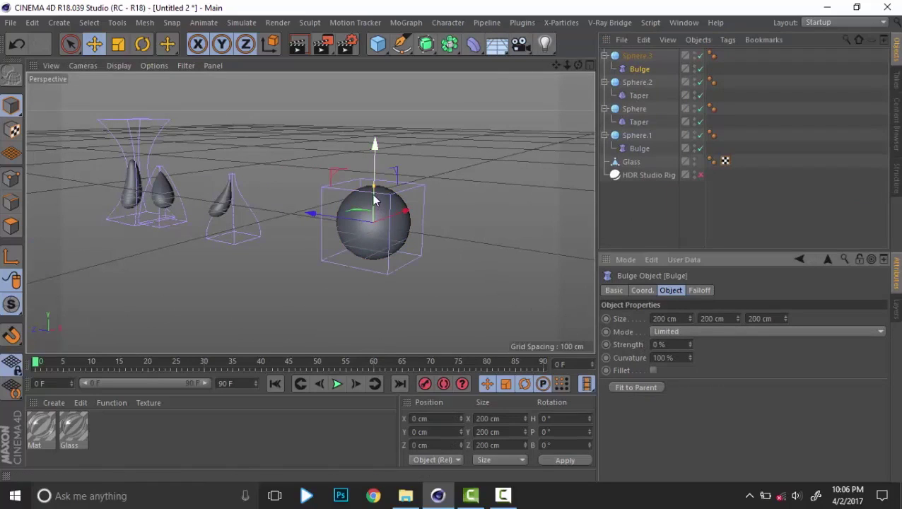
# Set the Bulge's Y size to 304 cm and strength to -63 %, and offset it to about X 49 cm, Y 54 cm
pyautogui.moveTo(737, 318); pyautogui.dragTo(737, 304)
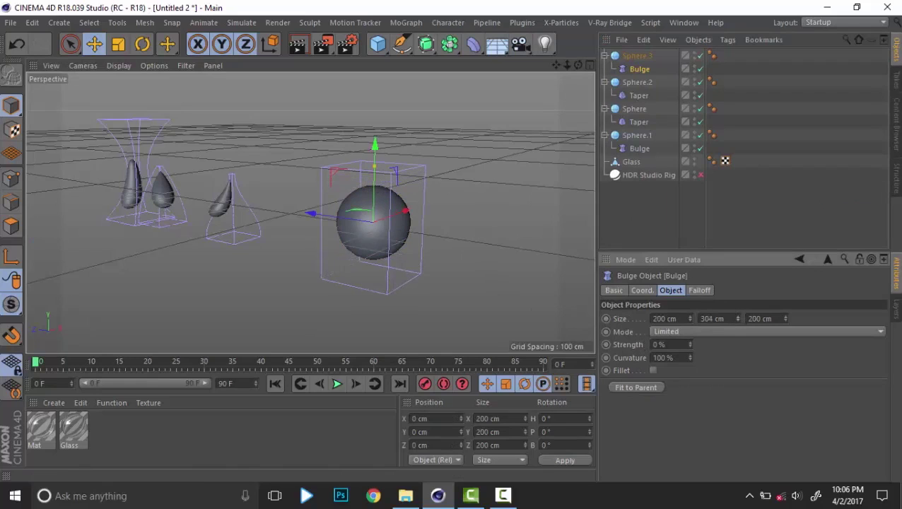
pyautogui.moveTo(690, 344)
pyautogui.mouseDown()
pyautogui.moveTo(690, 332)
pyautogui.moveTo(690, 357)
pyautogui.mouseUp()
pyautogui.keyDown('alt'); pyautogui.moveTo(452, 265); pyautogui.dragTo(428, 212); pyautogui.keyUp('alt')
pyautogui.moveTo(397, 157); pyautogui.dragTo(400, 135)
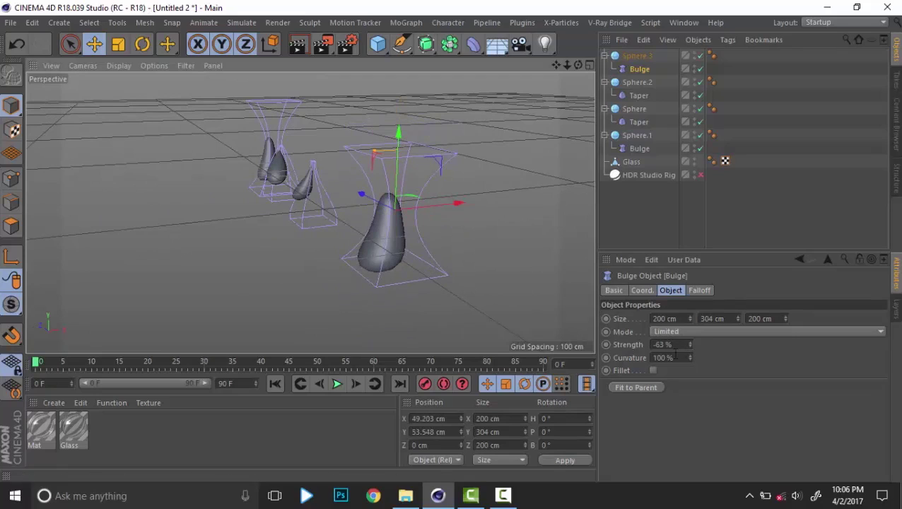
# Enable Fillet on the Bulge deformer and adjust its curvature to 147 % and strength to -69 %
pyautogui.click(652, 370)
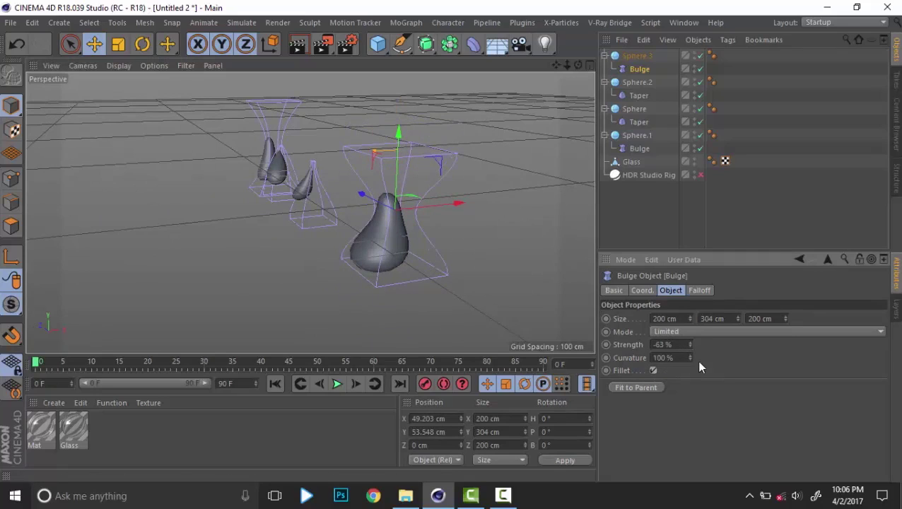
pyautogui.moveTo(690, 357)
pyautogui.mouseDown()
pyautogui.moveTo(721, 354)
pyautogui.moveTo(696, 355)
pyautogui.mouseUp()
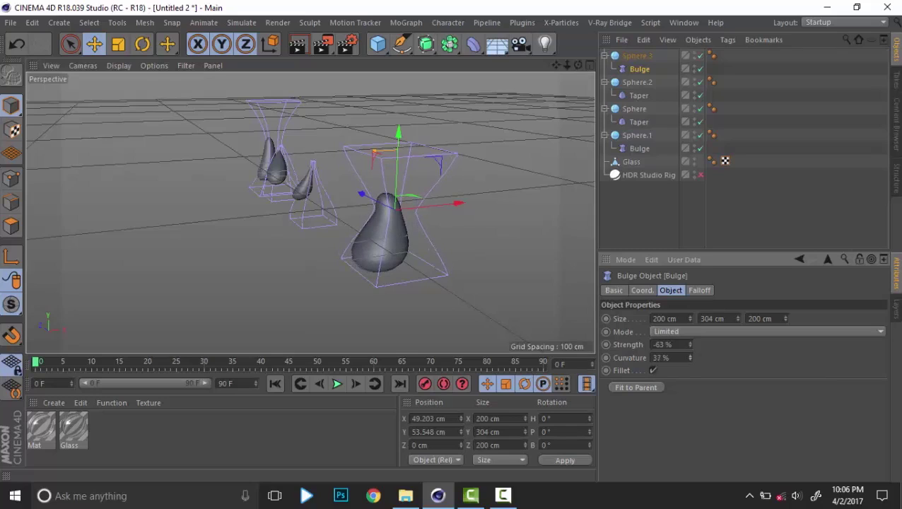
pyautogui.moveTo(691, 346); pyautogui.dragTo(684, 342)
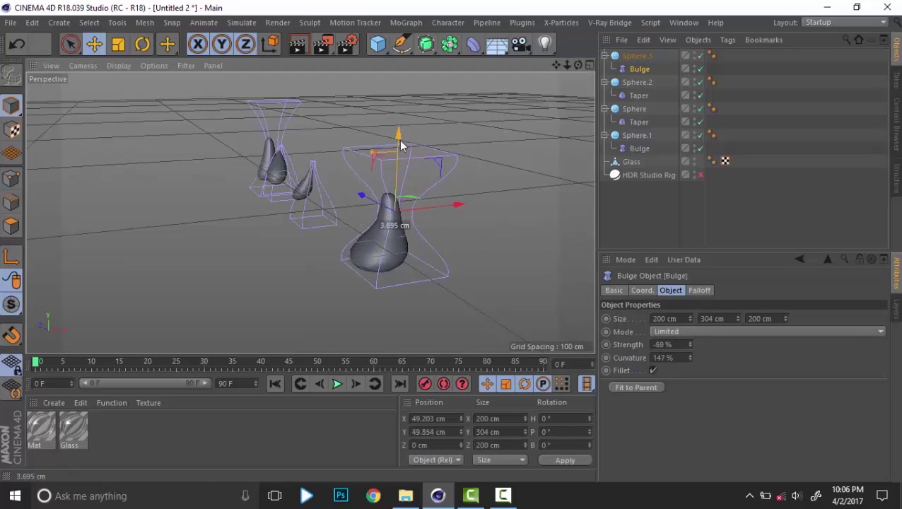
pyautogui.moveTo(424, 149); pyautogui.dragTo(466, 213)
# Set the Bulge's Y size to 482 cm and curvature to 111 %, and raise it to about Y 65 cm
pyautogui.moveTo(738, 317); pyautogui.dragTo(763, 317)
pyautogui.moveTo(400, 148); pyautogui.dragTo(442, 157)
pyautogui.click(684, 357)
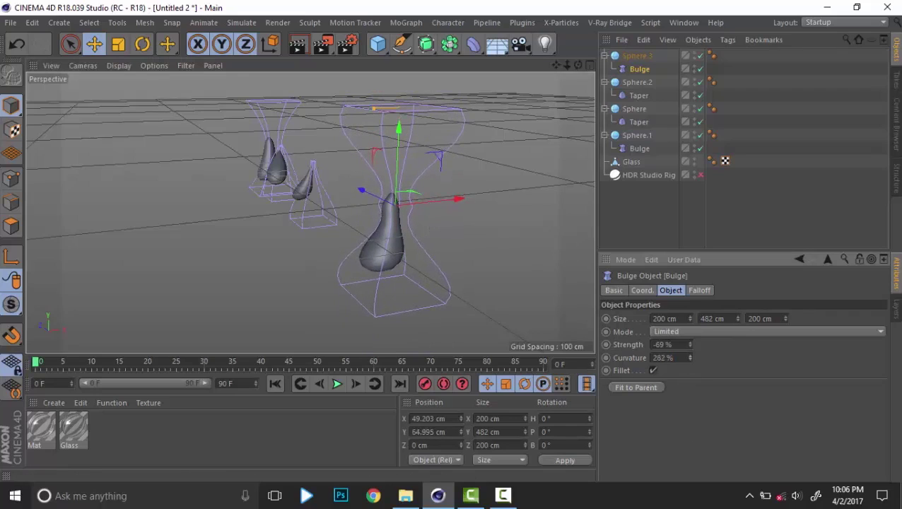
pyautogui.moveTo(689, 358); pyautogui.dragTo(689, 389)
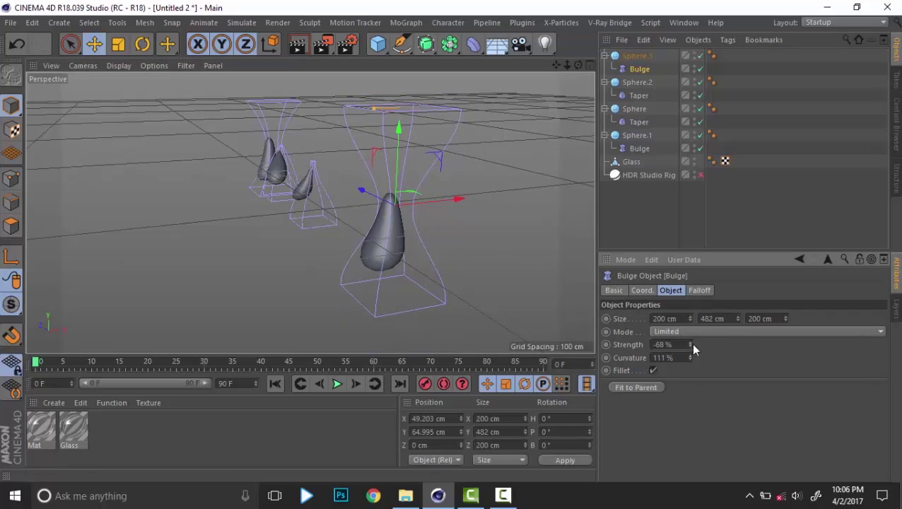
# Set the Bulge's strength to -83 % and Y size to 667 cm, and shift it farther along X to bend the drop
pyautogui.moveTo(691, 344)
pyautogui.mouseDown()
pyautogui.moveTo(691, 332)
pyautogui.moveTo(691, 350)
pyautogui.mouseUp()
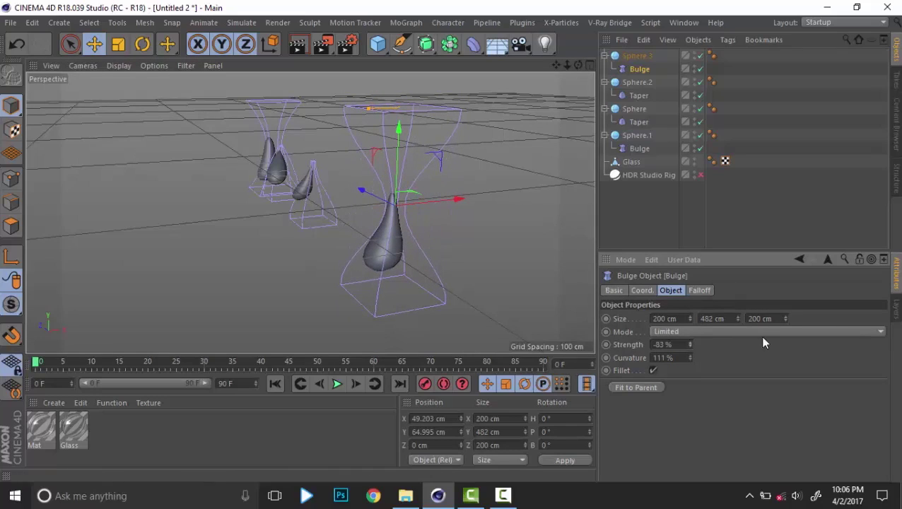
pyautogui.moveTo(738, 319); pyautogui.dragTo(737, 269)
pyautogui.moveTo(738, 319); pyautogui.dragTo(737, 326)
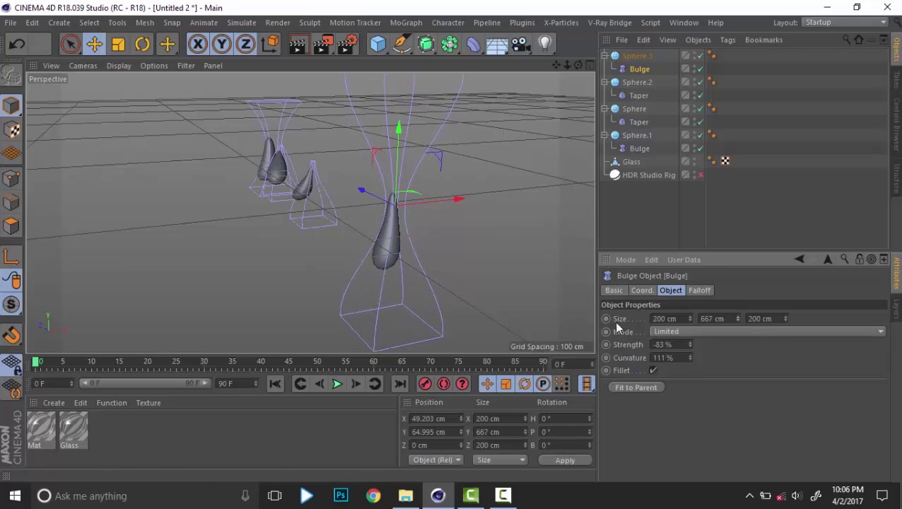
pyautogui.keyDown('alt'); pyautogui.moveTo(387, 266); pyautogui.dragTo(345, 267); pyautogui.keyUp('alt')
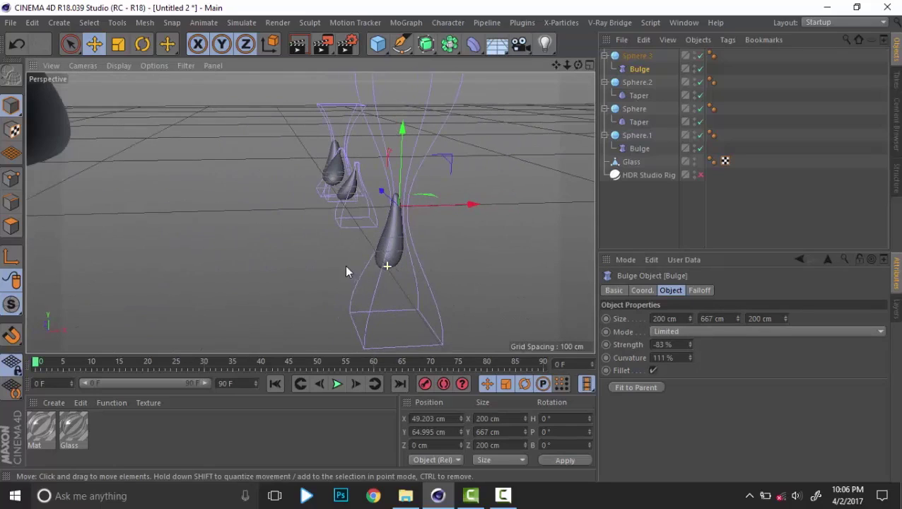
pyautogui.moveTo(468, 206); pyautogui.dragTo(495, 230)
pyautogui.click(637, 226)
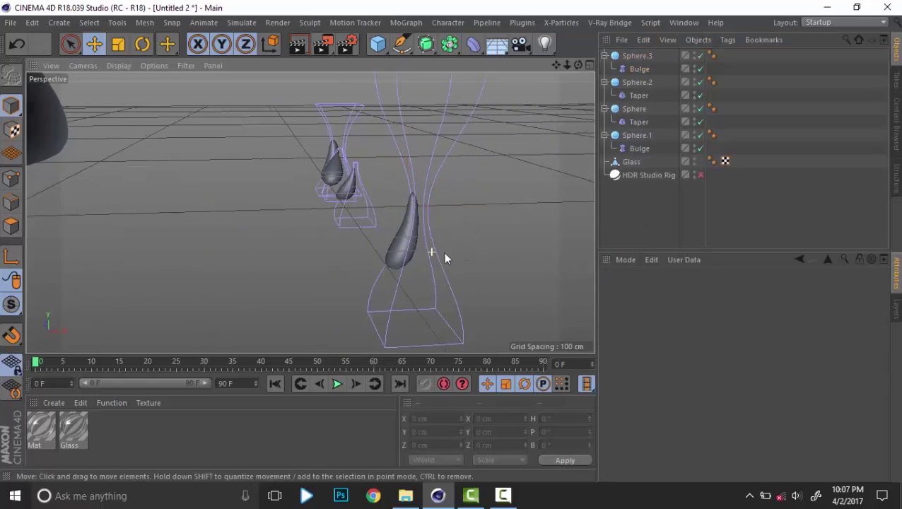
# Add another sphere and place it in front of the bulged drop, at about X 1709 cm and Z -2016 cm
pyautogui.keyDown('alt'); pyautogui.moveTo(444, 256); pyautogui.dragTo(491, 222); pyautogui.keyUp('alt')
pyautogui.moveTo(377, 44); pyautogui.dragTo(637, 87)
pyautogui.scroll(-3, 157, 235)
pyautogui.scroll(-3, 311, 215)
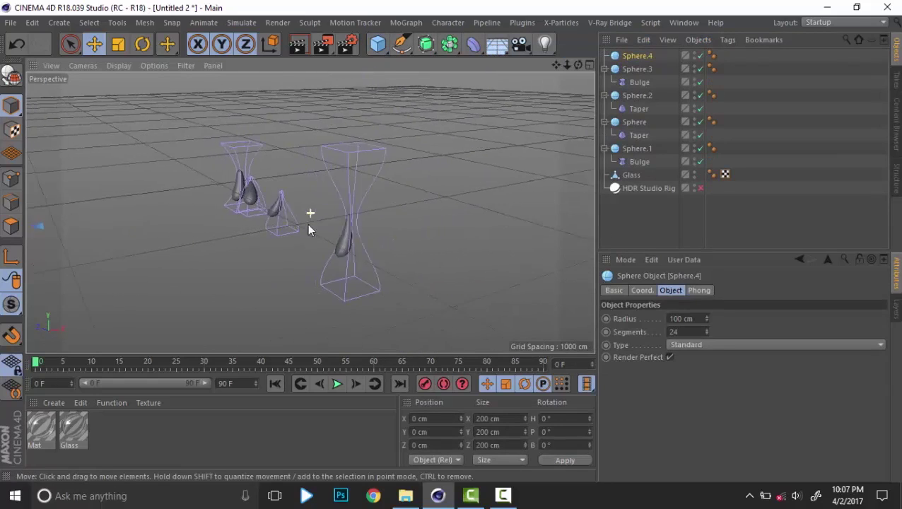
pyautogui.keyDown('alt'); pyautogui.moveTo(310, 216); pyautogui.dragTo(369, 221, button='middle'); pyautogui.keyUp('alt')
pyautogui.scroll(-5, 370, 220)
pyautogui.moveTo(253, 225); pyautogui.dragTo(504, 287)
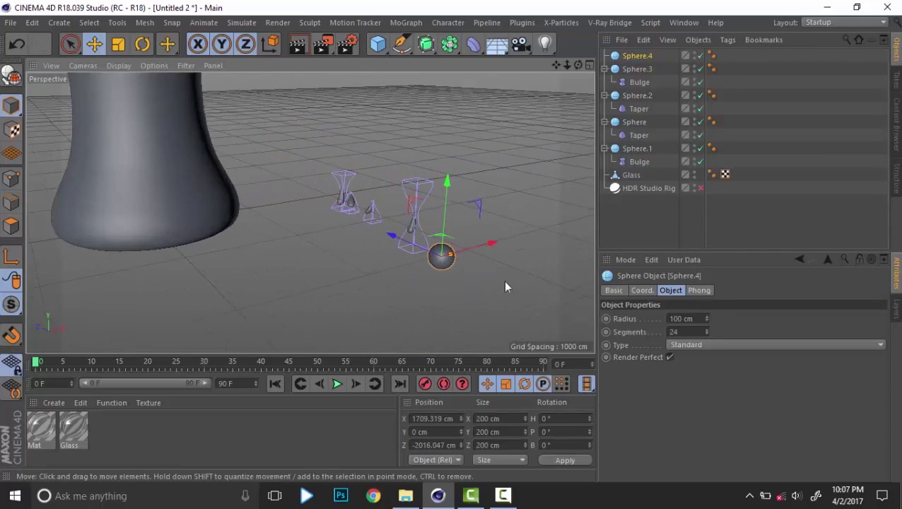
# Add a Taper deformer as a child of the newest sphere and fit it to its parent
pyautogui.keyDown('alt'); pyautogui.moveTo(492, 250); pyautogui.dragTo(593, 289, button='right'); pyautogui.keyUp('alt')
pyautogui.click(473, 44)
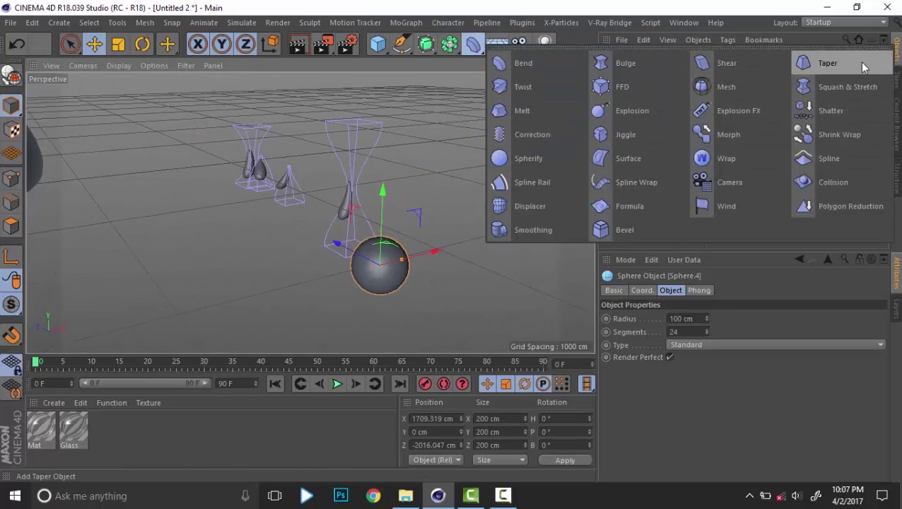
pyautogui.click(827, 64)
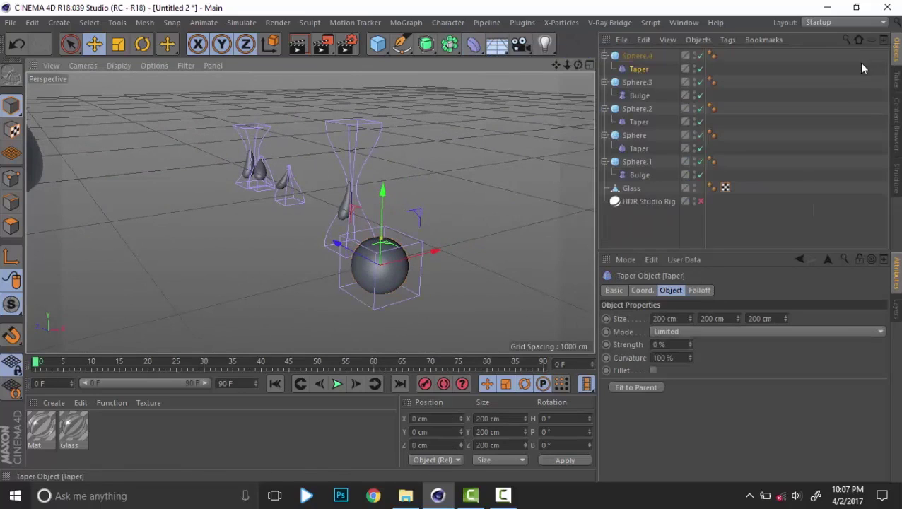
pyautogui.click(641, 69)
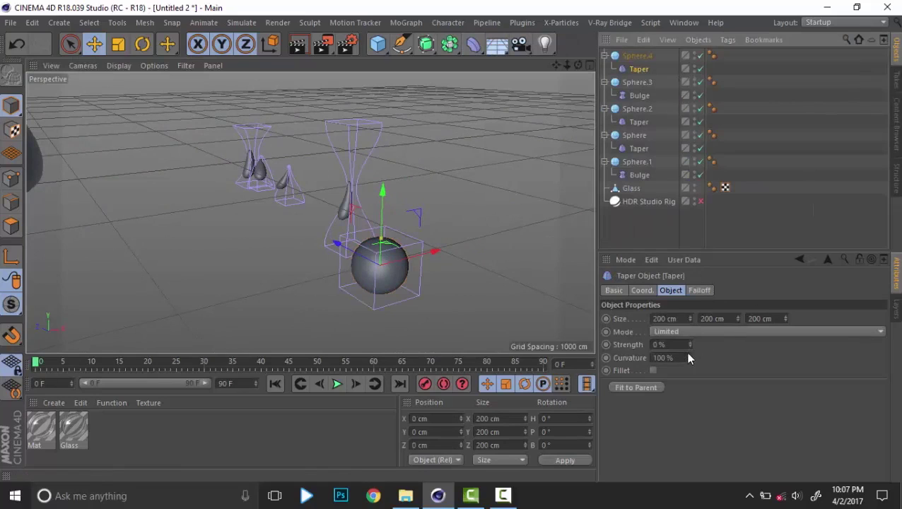
pyautogui.click(649, 388)
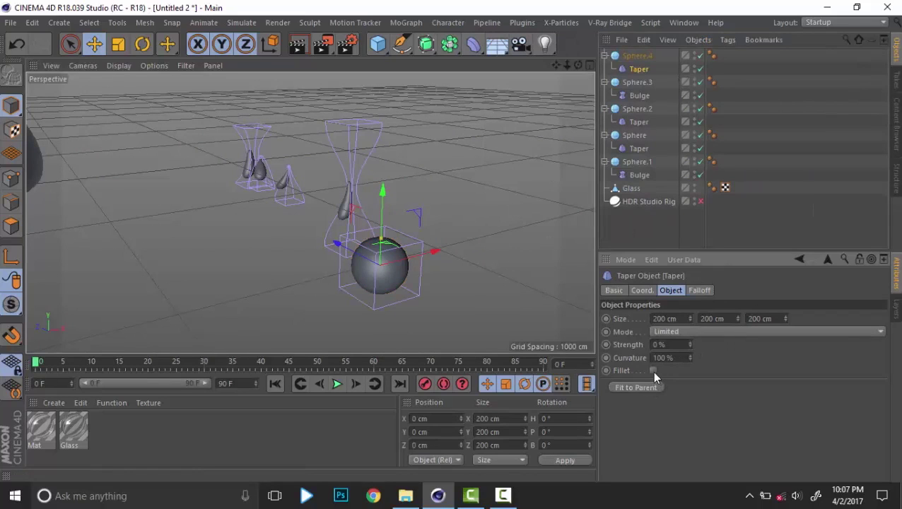
# Set the Taper's strength to 87 % and Y size to 349 cm, and nudge it to about X -6.5 cm
pyautogui.moveTo(690, 347)
pyautogui.mouseDown()
pyautogui.moveTo(728, 346)
pyautogui.moveTo(702, 348)
pyautogui.mouseUp()
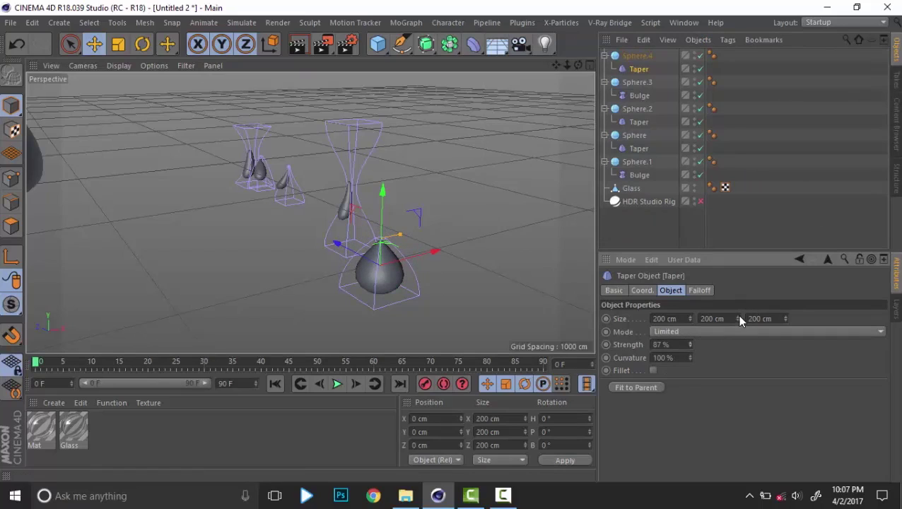
pyautogui.moveTo(737, 318); pyautogui.dragTo(775, 318)
pyautogui.scroll(6, 415, 262)
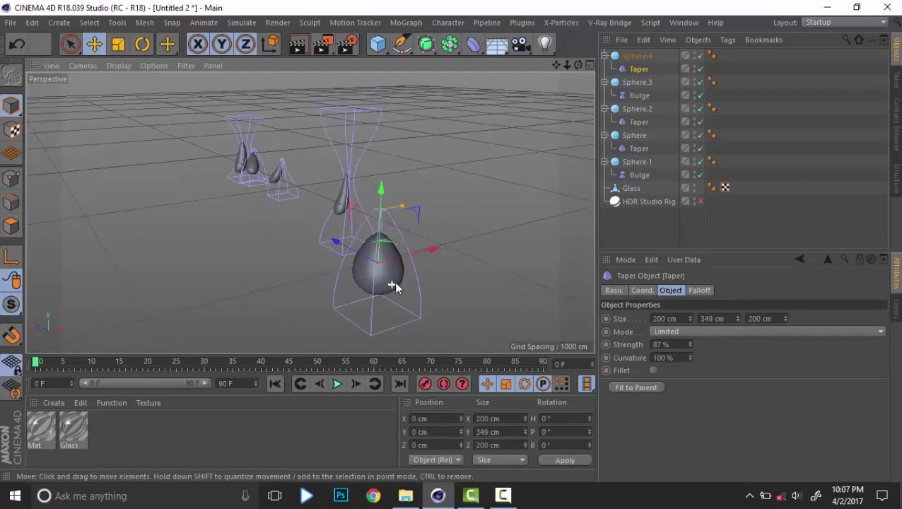
pyautogui.moveTo(436, 246)
pyautogui.mouseDown()
pyautogui.moveTo(466, 230)
pyautogui.moveTo(438, 235)
pyautogui.mouseUp()
pyautogui.keyDown('alt'); pyautogui.moveTo(383, 263); pyautogui.dragTo(425, 212); pyautogui.keyUp('alt')
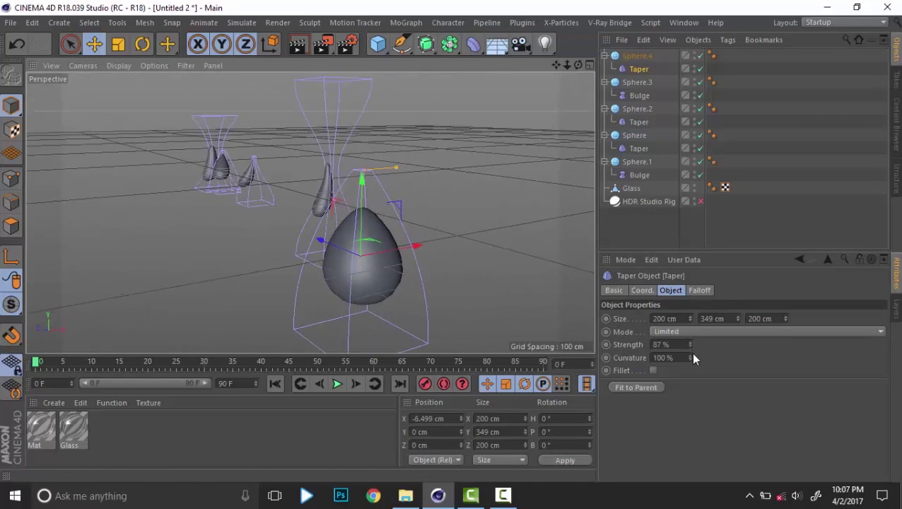
# Enable Fillet on the Taper and offset the deformer to about X 111 cm and Y 90 cm to skew the drop
pyautogui.click(653, 370)
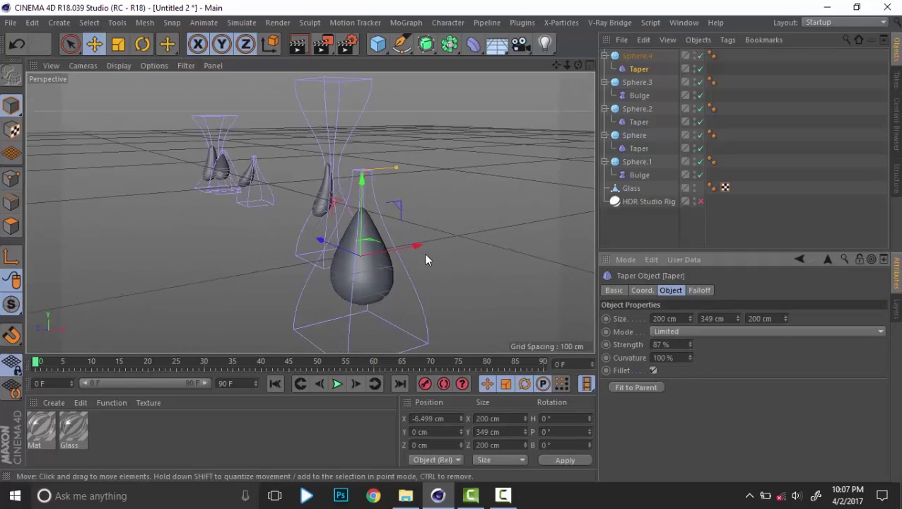
pyautogui.moveTo(418, 247); pyautogui.dragTo(461, 237)
pyautogui.moveTo(405, 173); pyautogui.dragTo(396, 212)
pyautogui.keyDown('alt'); pyautogui.moveTo(398, 256); pyautogui.dragTo(377, 137); pyautogui.keyUp('alt')
pyautogui.keyDown('alt'); pyautogui.moveTo(354, 187); pyautogui.dragTo(392, 181); pyautogui.keyUp('alt')
# Reduce the tapered sphere's radius to about 34 cm
pyautogui.click(626, 58)
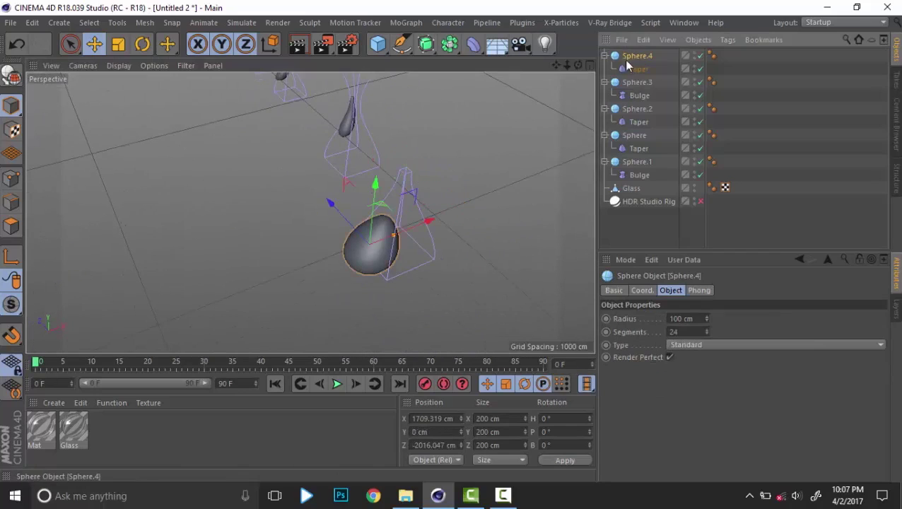
pyautogui.moveTo(706, 319); pyautogui.dragTo(706, 350)
pyautogui.keyDown('alt'); pyautogui.moveTo(480, 240); pyautogui.dragTo(537, 184); pyautogui.keyUp('alt')
pyautogui.moveTo(706, 319); pyautogui.dragTo(707, 332)
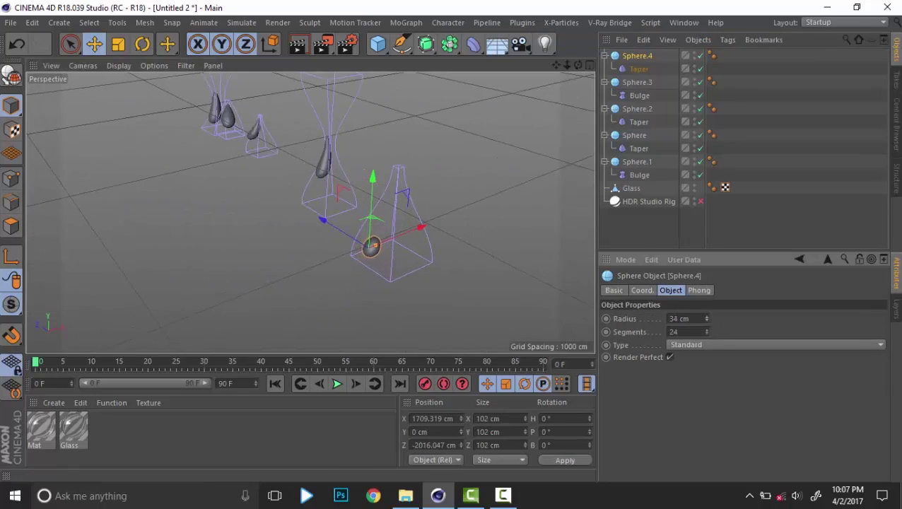
# Lower the Taper to about Y 17 cm and duplicate the small tapered drop beside the original, selecting the copy's Taper
pyautogui.click(639, 69)
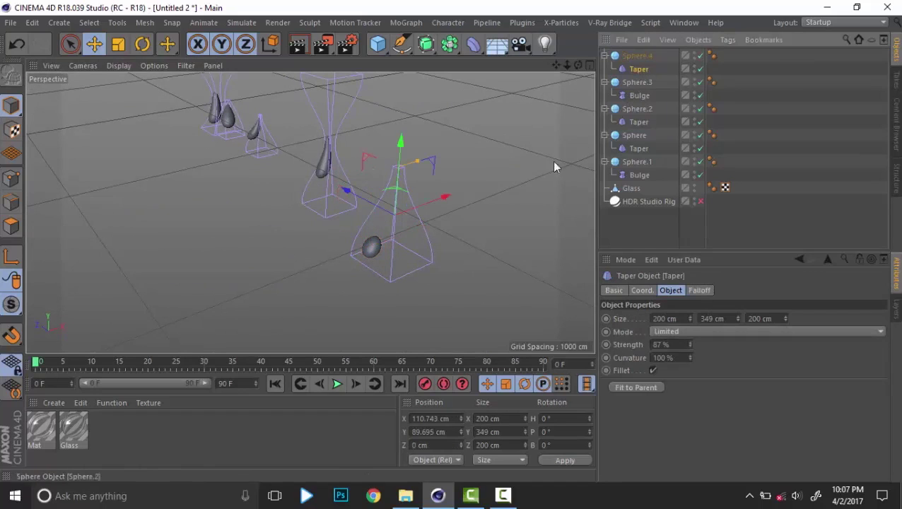
pyautogui.moveTo(401, 147); pyautogui.dragTo(280, 193)
pyautogui.click(629, 56)
pyautogui.click(652, 69)
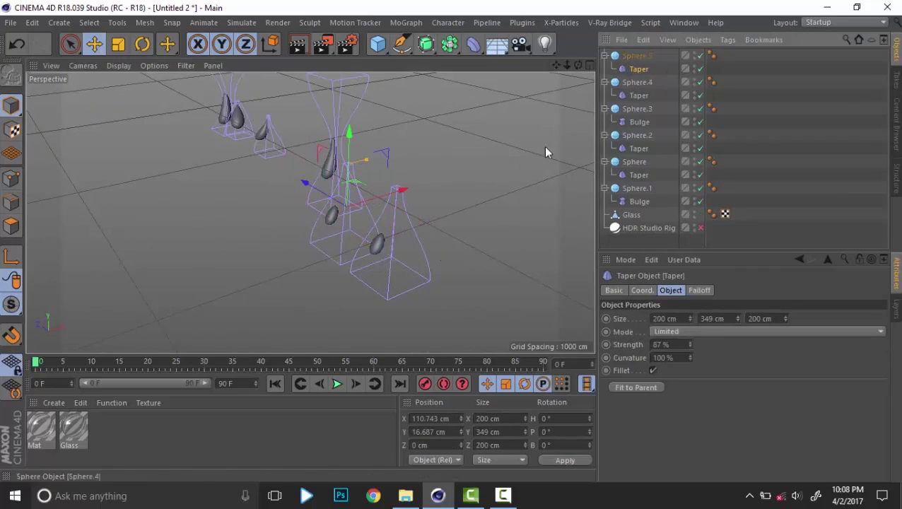
# Shift the copied drop's Taper to about X 57 cm and enlarge its sphere's radius to 46 cm
pyautogui.moveTo(394, 197)
pyautogui.mouseDown()
pyautogui.moveTo(403, 188)
pyautogui.moveTo(382, 192)
pyautogui.mouseUp()
pyautogui.keyDown('alt'); pyautogui.moveTo(332, 232); pyautogui.dragTo(384, 214); pyautogui.keyUp('alt')
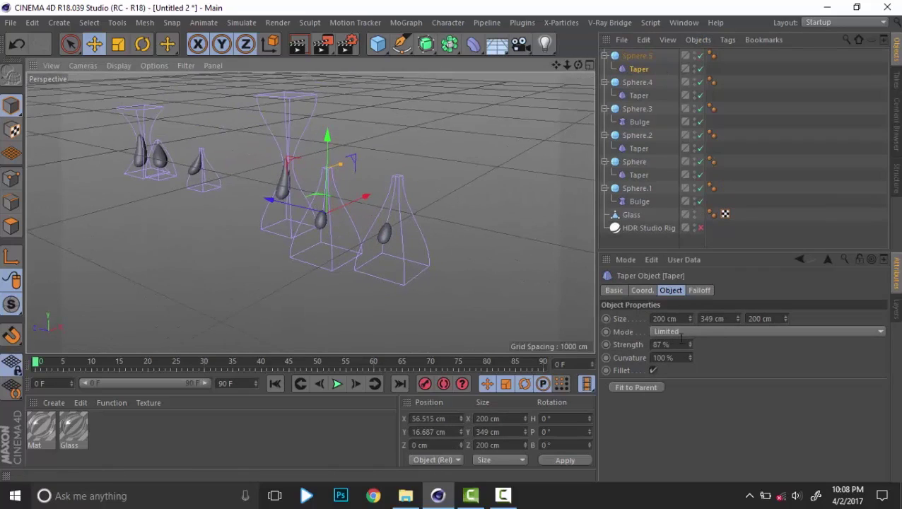
pyautogui.click(636, 56)
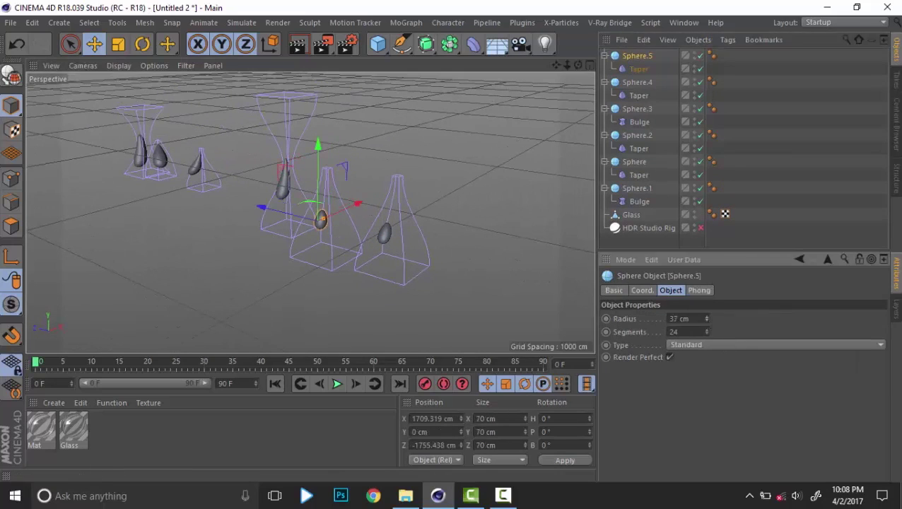
pyautogui.keyDown('alt'); pyautogui.moveTo(435, 251); pyautogui.dragTo(367, 263); pyautogui.keyUp('alt')
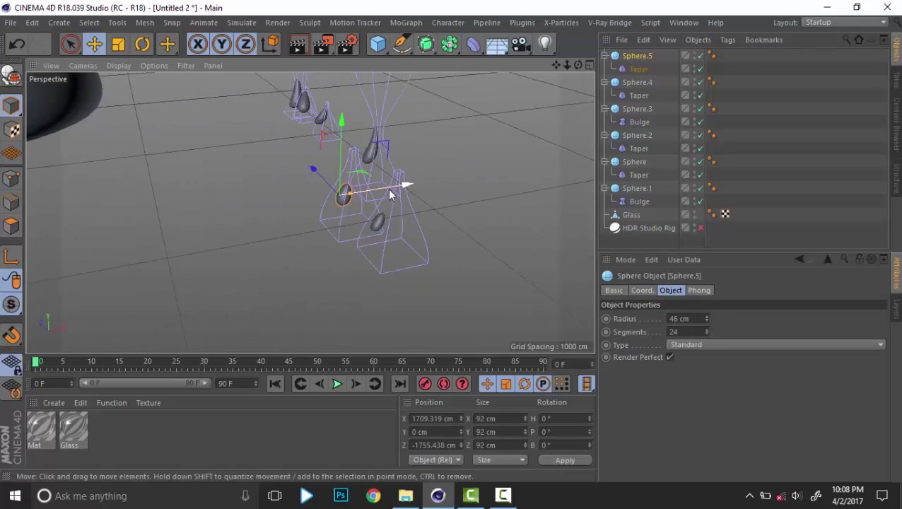
# Move the copied drop to about X 1777 cm and raise its Taper to about Y 24 cm
pyautogui.moveTo(389, 187); pyautogui.dragTo(409, 186)
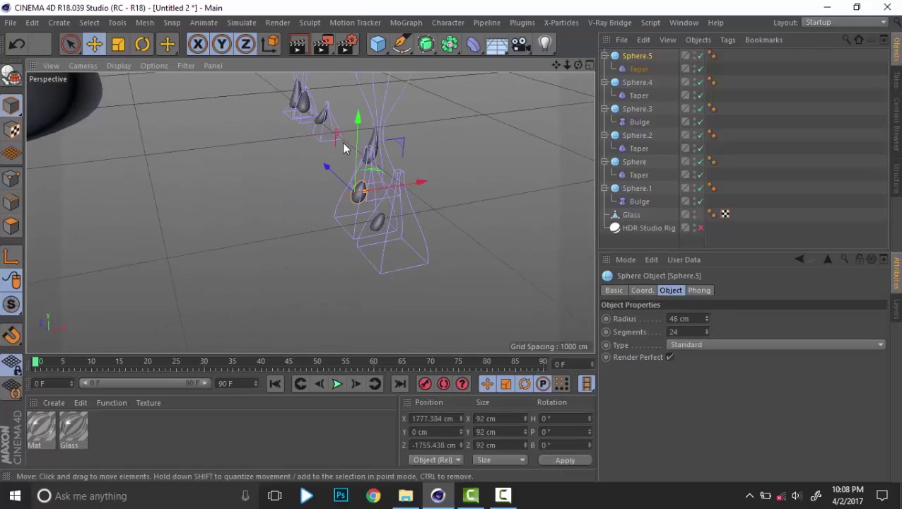
pyautogui.click(638, 69)
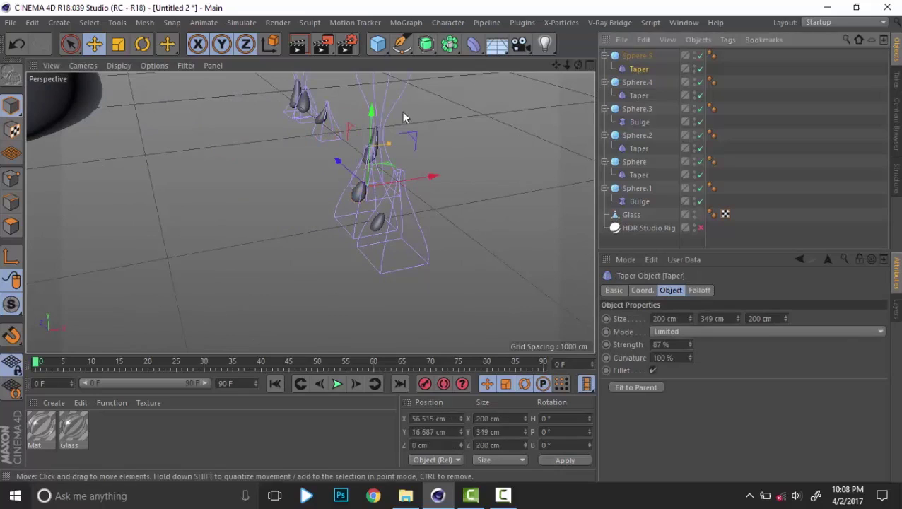
pyautogui.moveTo(373, 111)
pyautogui.mouseDown()
pyautogui.moveTo(368, 134)
pyautogui.moveTo(372, 95)
pyautogui.moveTo(358, 94)
pyautogui.moveTo(356, 129)
pyautogui.moveTo(360, 111)
pyautogui.mouseUp()
pyautogui.keyDown('alt'); pyautogui.moveTo(357, 193); pyautogui.dragTo(495, 181); pyautogui.keyUp('alt')
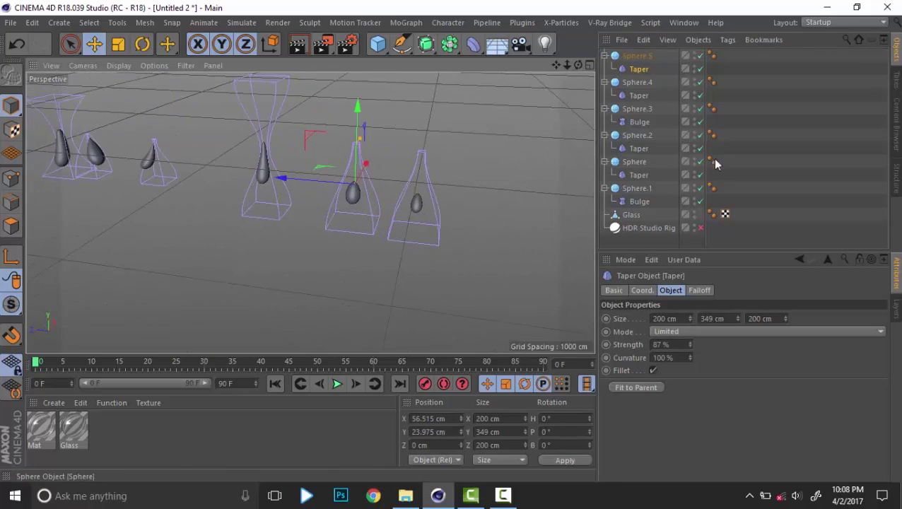
# Hide all six Taper and Bulge deformers in the viewport while keeping their deformation enabled
pyautogui.click(707, 100)
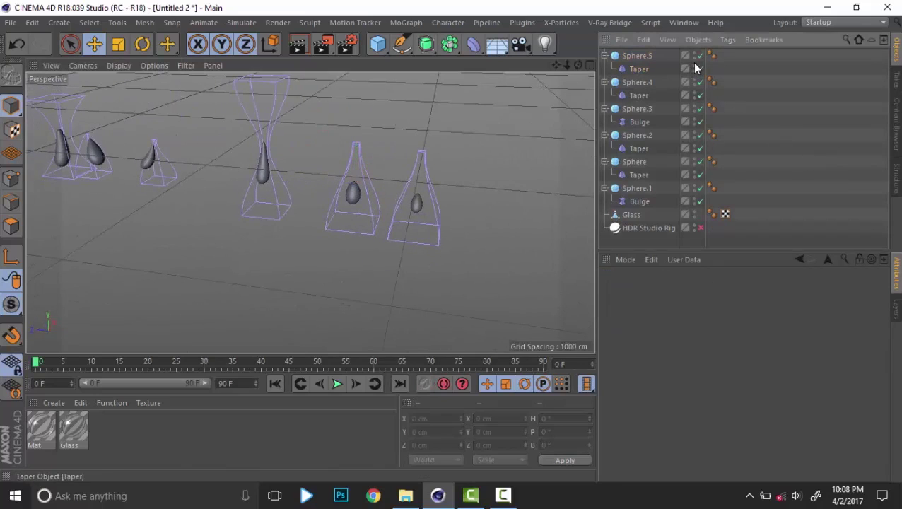
pyautogui.click(699, 69)
pyautogui.click(699, 94)
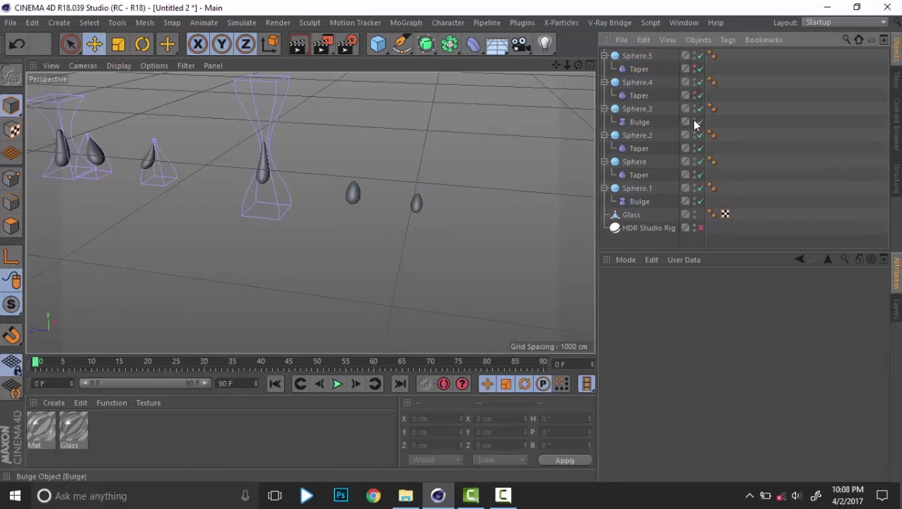
pyautogui.click(697, 122)
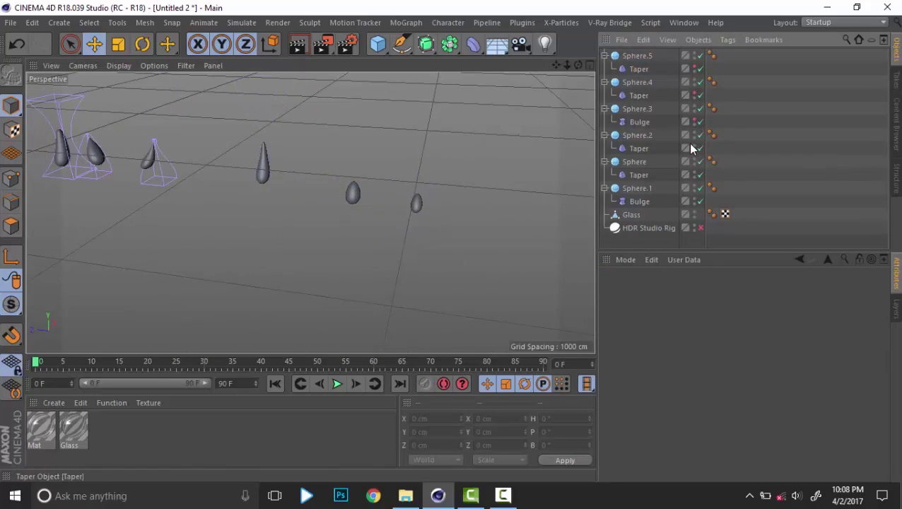
pyautogui.click(694, 149)
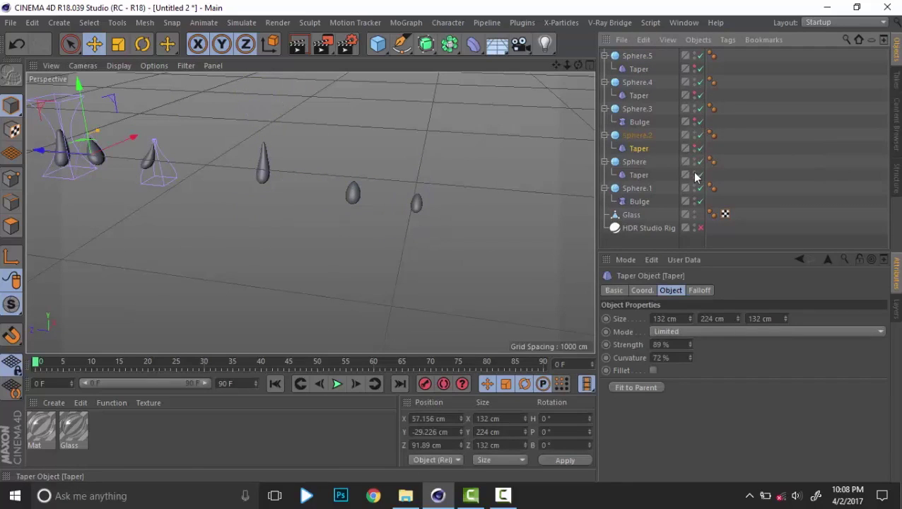
pyautogui.click(699, 175)
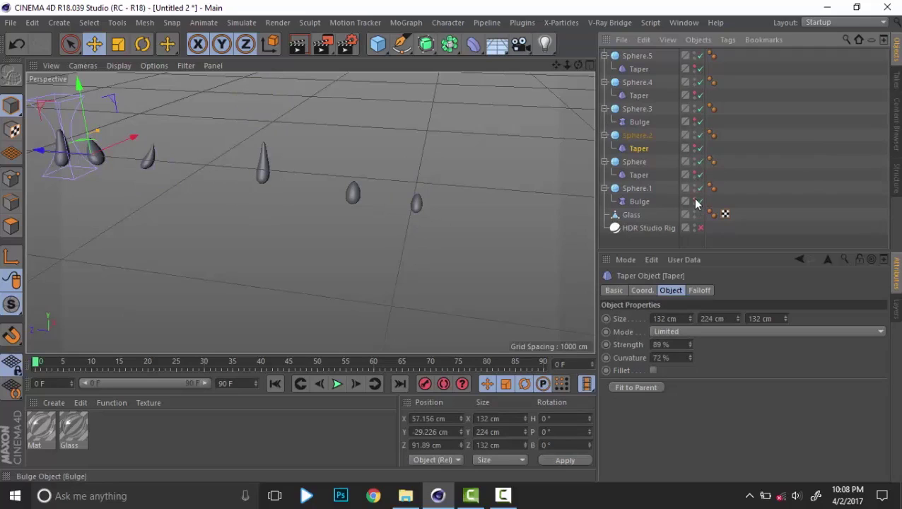
pyautogui.click(695, 199)
pyautogui.click(719, 198)
pyautogui.scroll(-3, 286, 194)
pyautogui.keyDown('alt'); pyautogui.moveTo(286, 200); pyautogui.dragTo(193, 218); pyautogui.keyUp('alt')
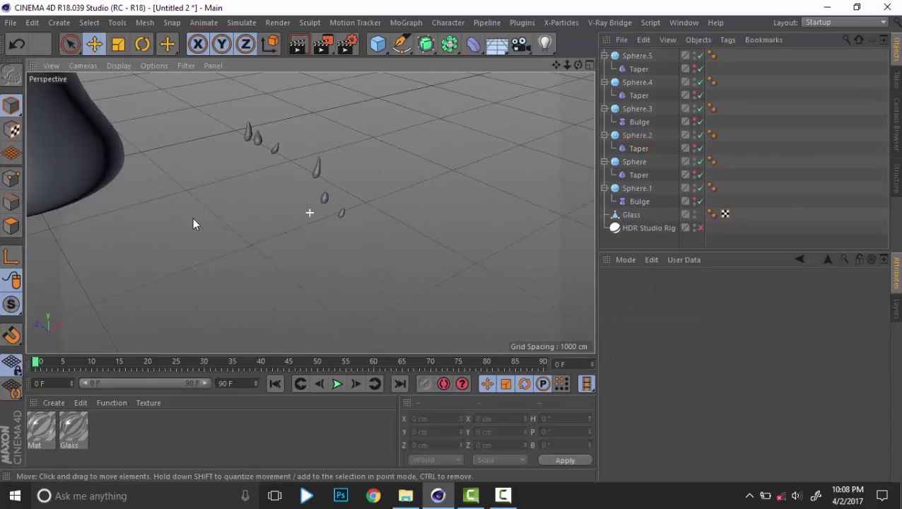
# Collapse the hierarchies of all six droplet spheres
pyautogui.click(606, 56)
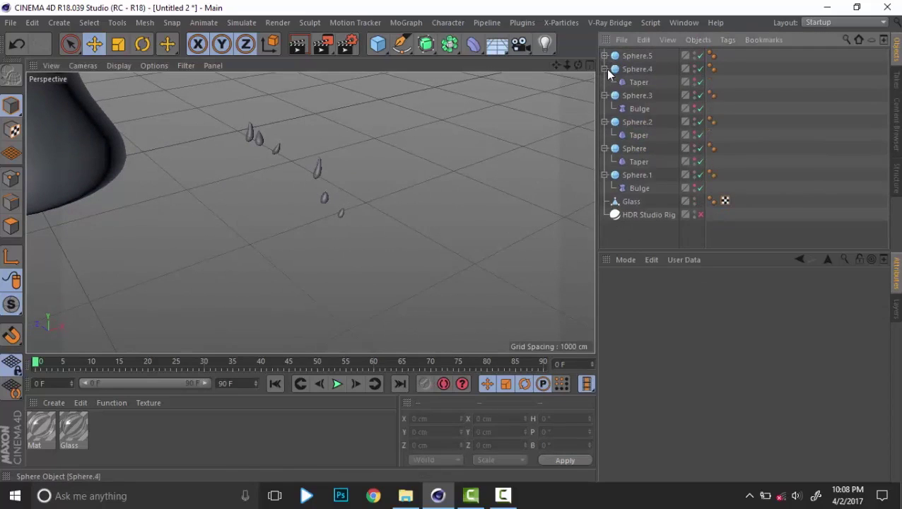
pyautogui.click(605, 68)
pyautogui.click(605, 82)
pyautogui.click(605, 96)
pyautogui.click(606, 109)
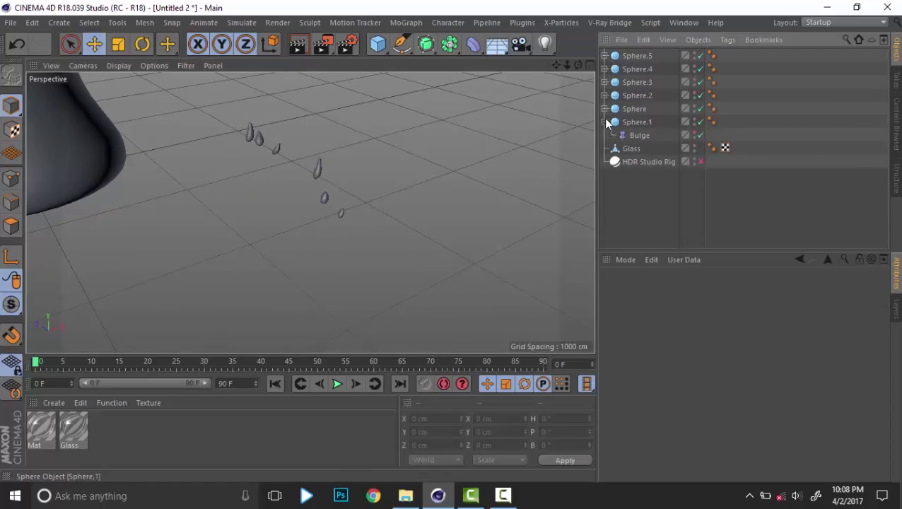
pyautogui.click(605, 122)
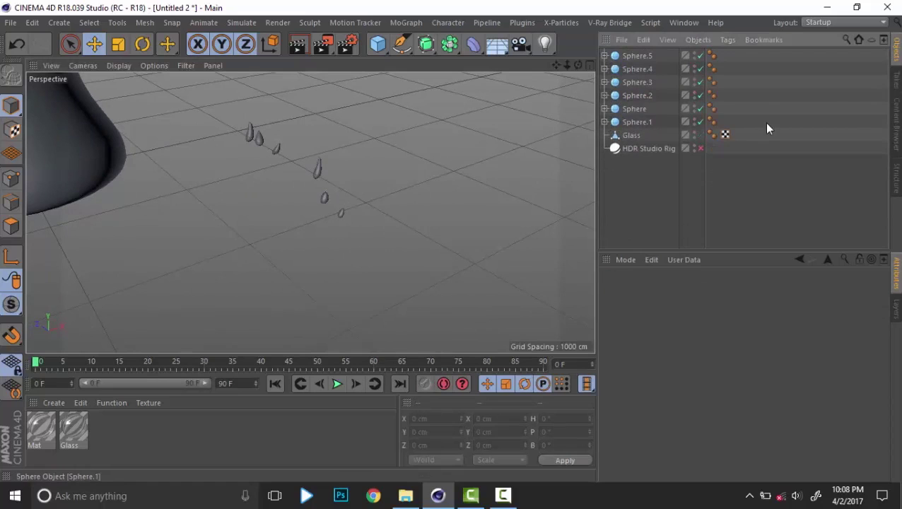
# Add a MoGraph Cloner and make Sphere.5 its child
pyautogui.click(401, 24)
pyautogui.click(428, 168)
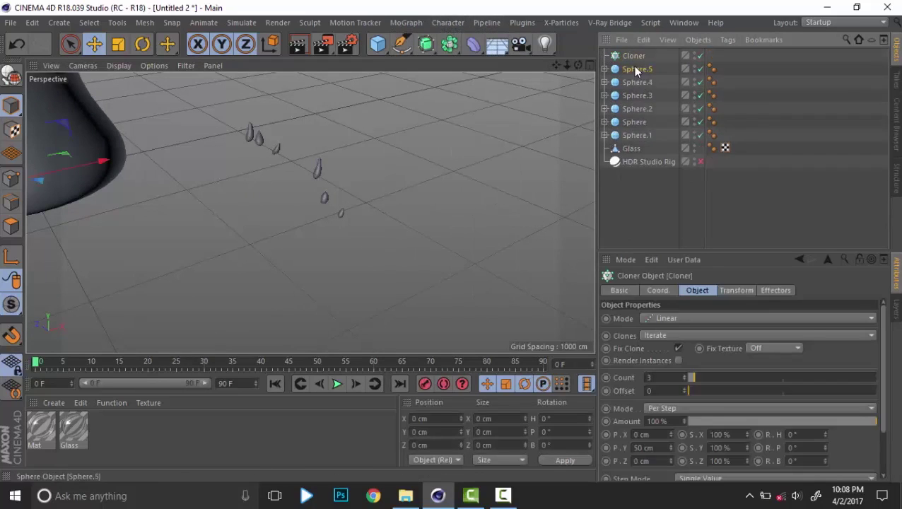
pyautogui.click(635, 69)
pyautogui.keyDown('shift'); pyautogui.click(636, 138); pyautogui.keyUp('shift')
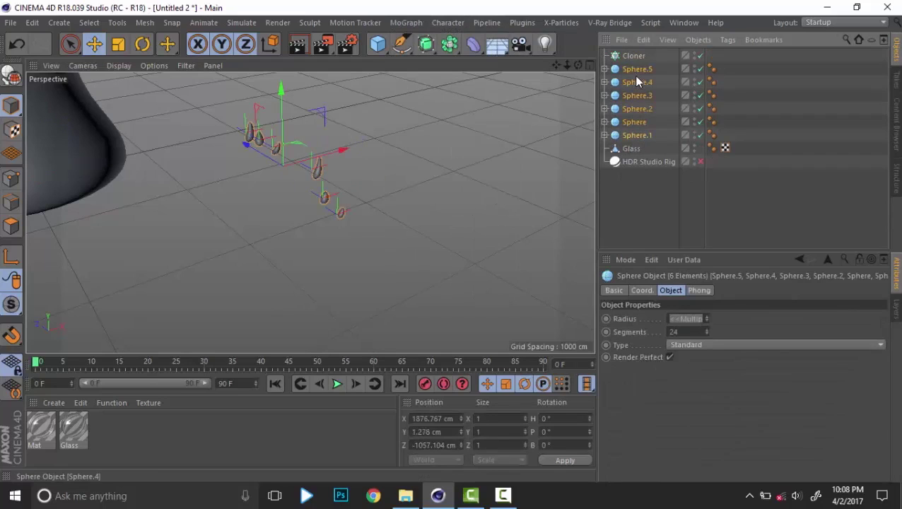
pyautogui.click(747, 92)
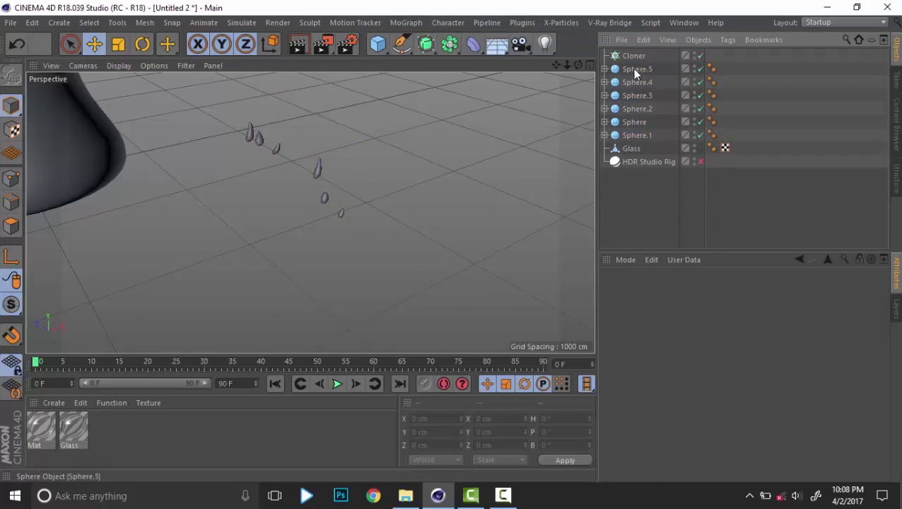
pyautogui.moveTo(632, 68); pyautogui.dragTo(632, 57)
# Set the Cloner's mode to Object and assign Glass as the object to clone onto
pyautogui.click(634, 56)
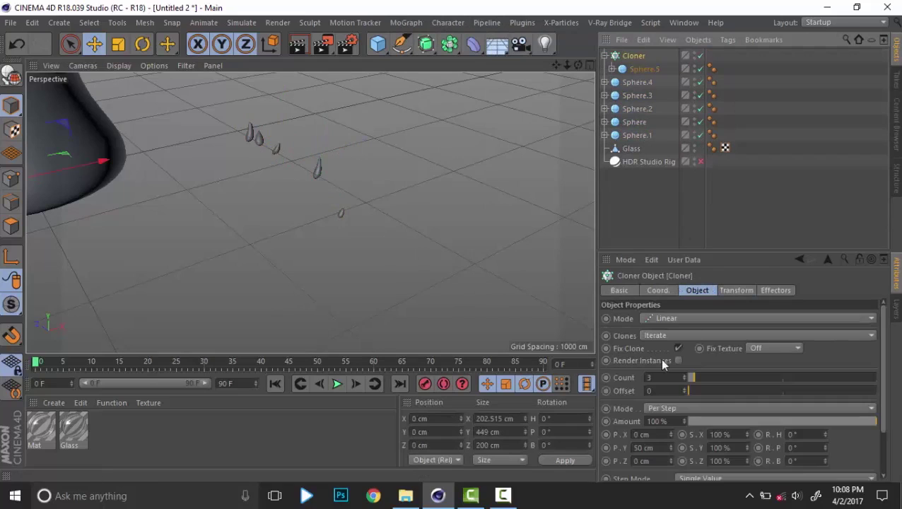
pyautogui.click(663, 318)
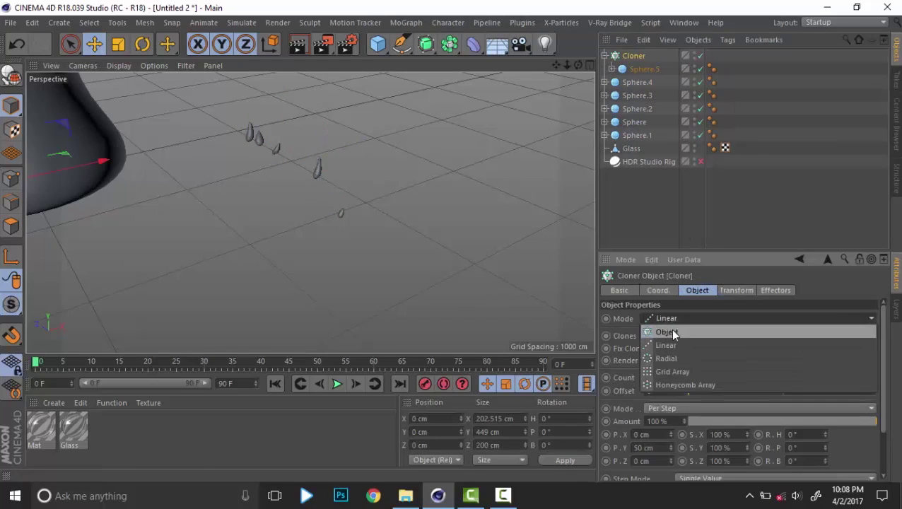
pyautogui.click(670, 329)
pyautogui.moveTo(630, 149); pyautogui.dragTo(663, 382)
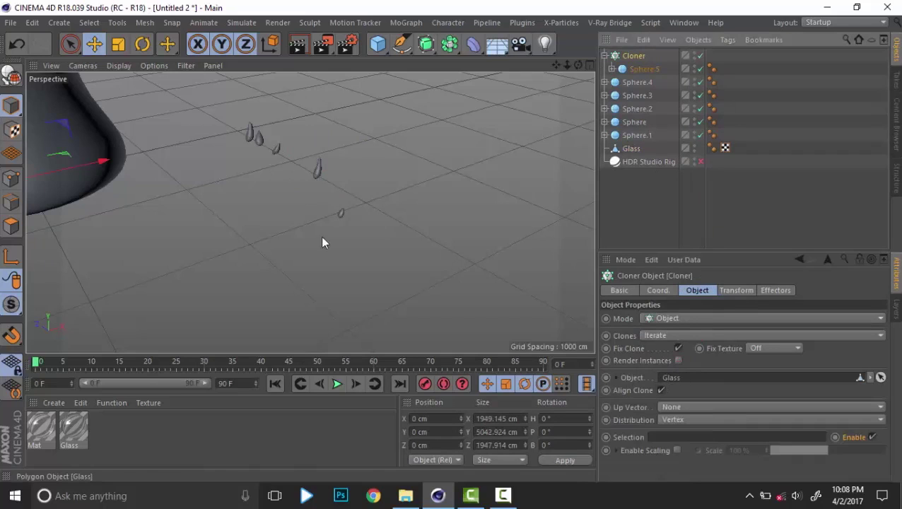
pyautogui.keyDown('alt'); pyautogui.moveTo(209, 197); pyautogui.dragTo(171, 177); pyautogui.keyUp('alt')
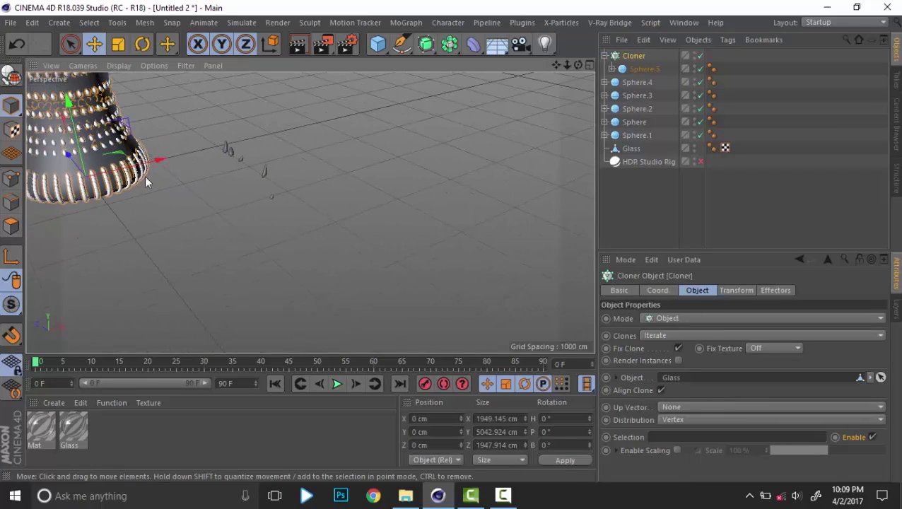
pyautogui.keyDown('alt'); pyautogui.moveTo(146, 182); pyautogui.dragTo(310, 211); pyautogui.keyUp('alt')
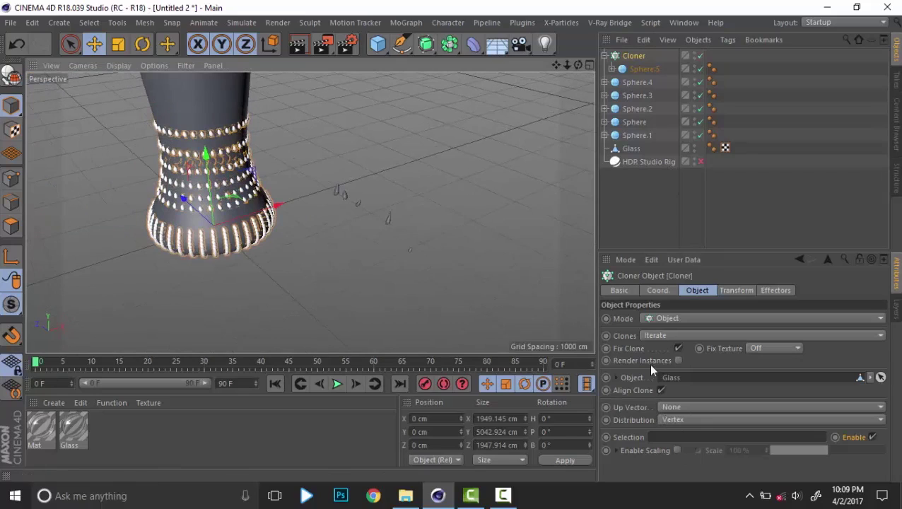
# Change the Cloner's distribution on the glass to Surface
pyautogui.click(670, 420)
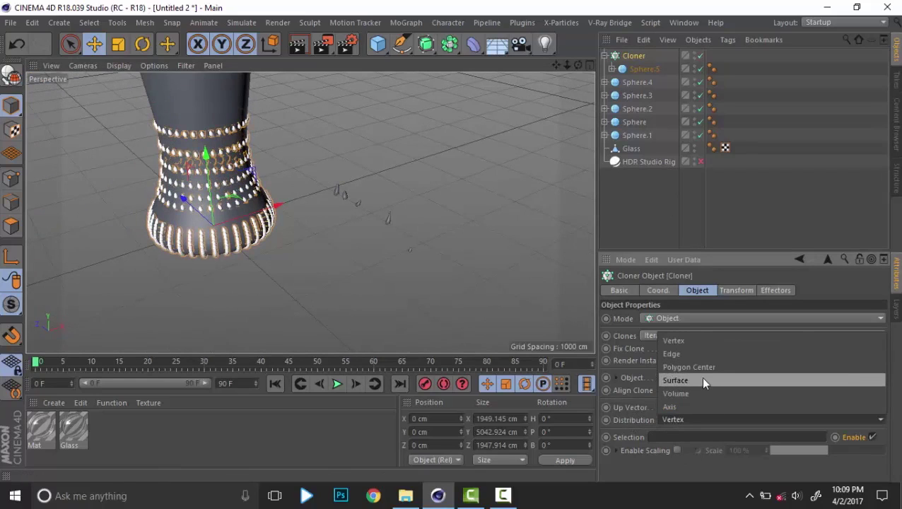
pyautogui.click(701, 378)
pyautogui.keyDown('alt'); pyautogui.moveTo(308, 230); pyautogui.dragTo(280, 322); pyautogui.keyUp('alt')
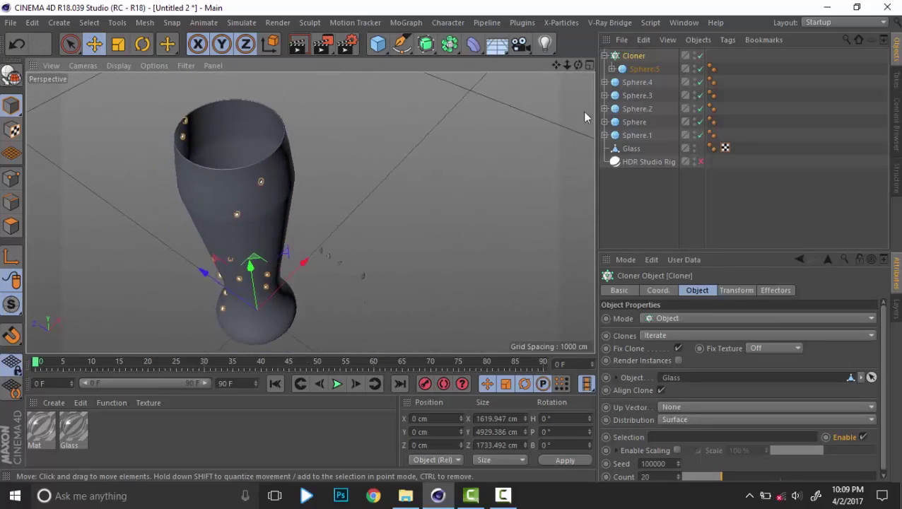
# Place the remaining five droplet spheres inside the Cloner and collapse its hierarchy
pyautogui.click(635, 82)
pyautogui.keyDown('shift'); pyautogui.click(645, 136); pyautogui.keyUp('shift')
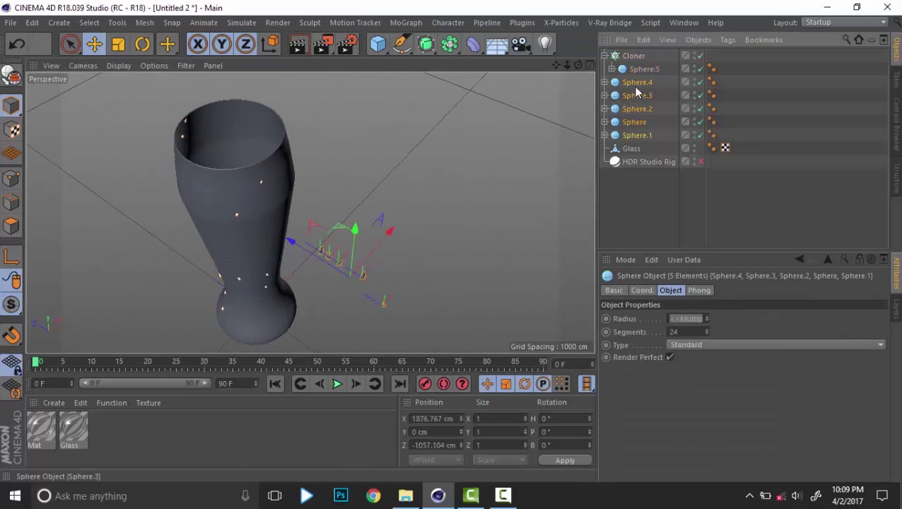
pyautogui.moveTo(636, 89); pyautogui.dragTo(633, 57)
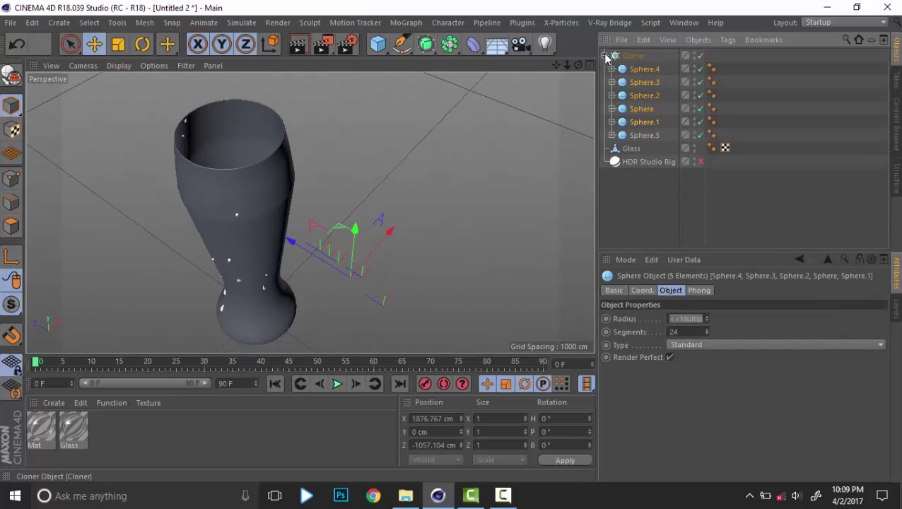
pyautogui.click(605, 56)
pyautogui.click(785, 100)
# Set the Cloner's count to 150
pyautogui.click(633, 55)
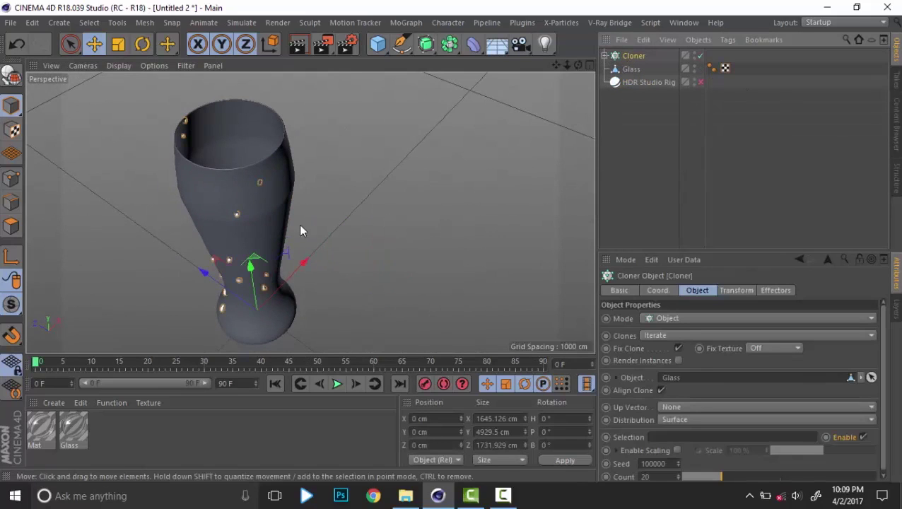
pyautogui.keyDown('alt'); pyautogui.moveTo(300, 226); pyautogui.dragTo(347, 134); pyautogui.keyUp('alt')
pyautogui.keyDown('alt'); pyautogui.moveTo(346, 222); pyautogui.dragTo(374, 195, button='middle'); pyautogui.keyUp('alt')
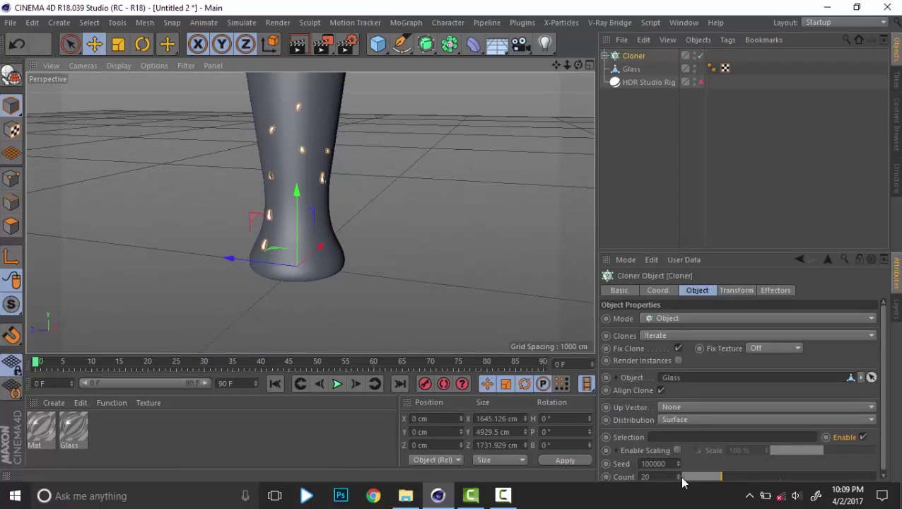
pyautogui.click(645, 476)
pyautogui.write('150')
pyautogui.press('Return')
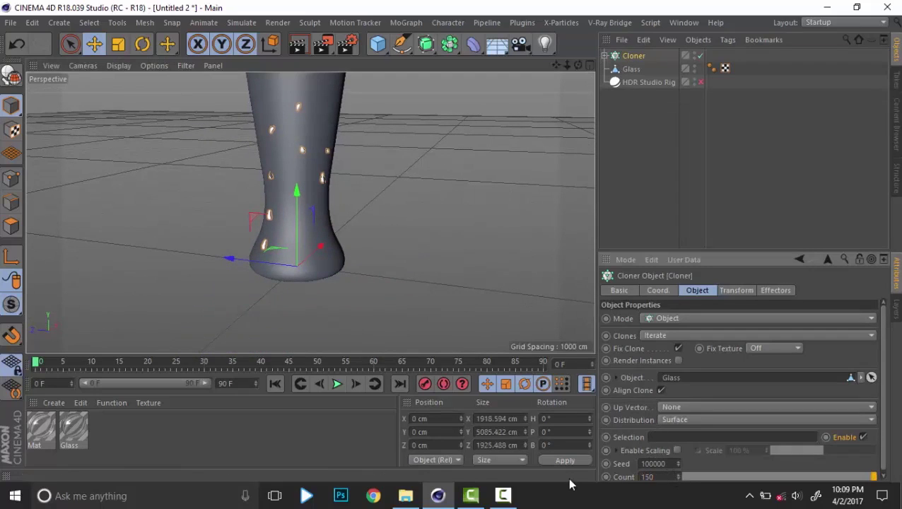
# Examine how the droplets are spread and oriented over the glass, and check the Cloner's Transform and Object settings
pyautogui.moveTo(364, 189)
pyautogui.keyDown('alt'); pyautogui.mouseDown()
pyautogui.moveTo(368, 263)
pyautogui.moveTo(344, 276)
pyautogui.moveTo(352, 193)
pyautogui.mouseUp(); pyautogui.keyUp('alt')
pyautogui.click(620, 150)
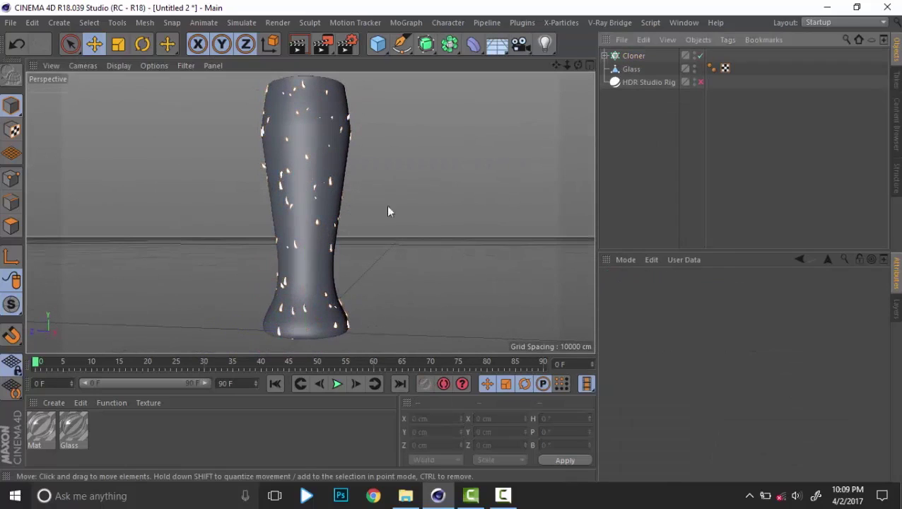
pyautogui.scroll(3, 389, 209)
pyautogui.scroll(2, 366, 193)
pyautogui.scroll(-2, 344, 202)
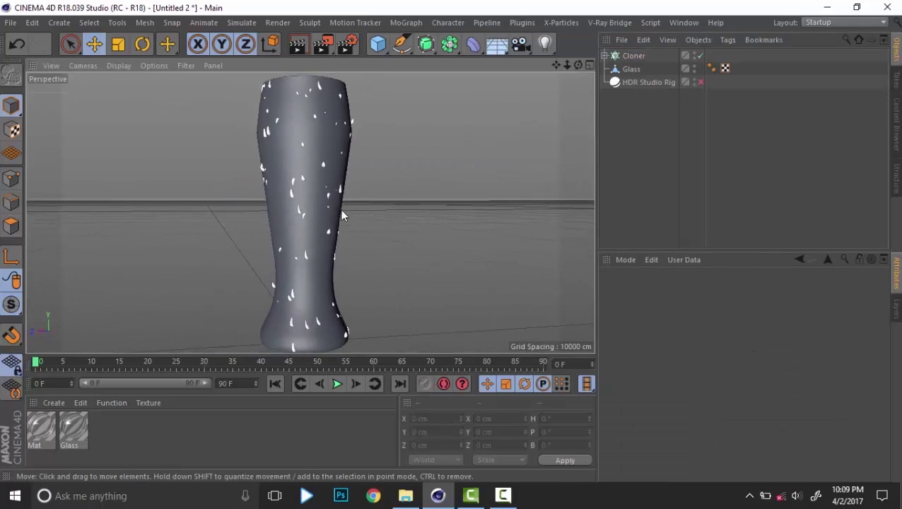
pyautogui.keyDown('alt'); pyautogui.moveTo(340, 209); pyautogui.dragTo(339, 177); pyautogui.keyUp('alt')
pyautogui.click(633, 56)
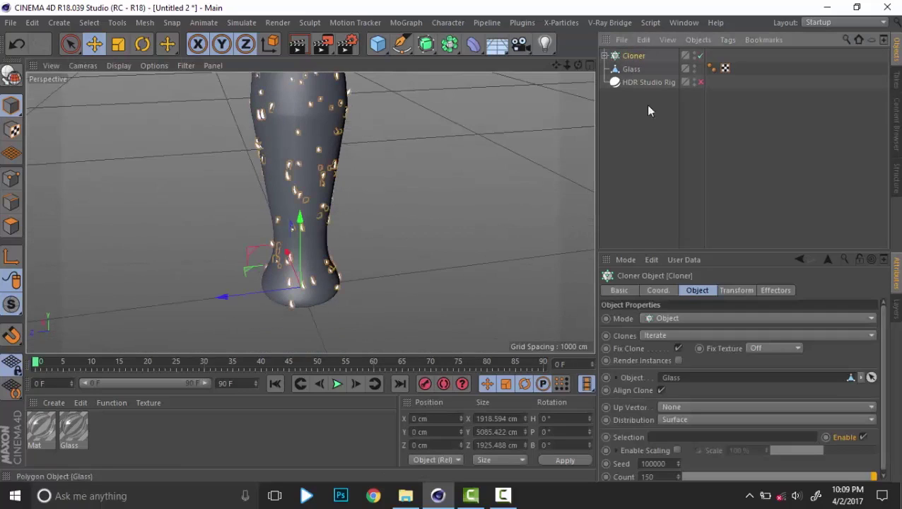
pyautogui.click(749, 290)
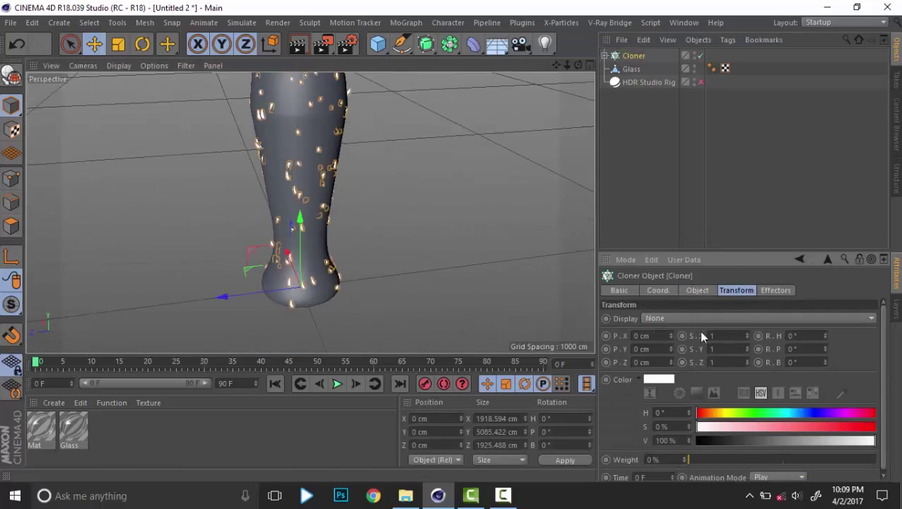
pyautogui.click(697, 290)
pyautogui.keyDown('alt'); pyautogui.moveTo(416, 248); pyautogui.dragTo(322, 240); pyautogui.keyUp('alt')
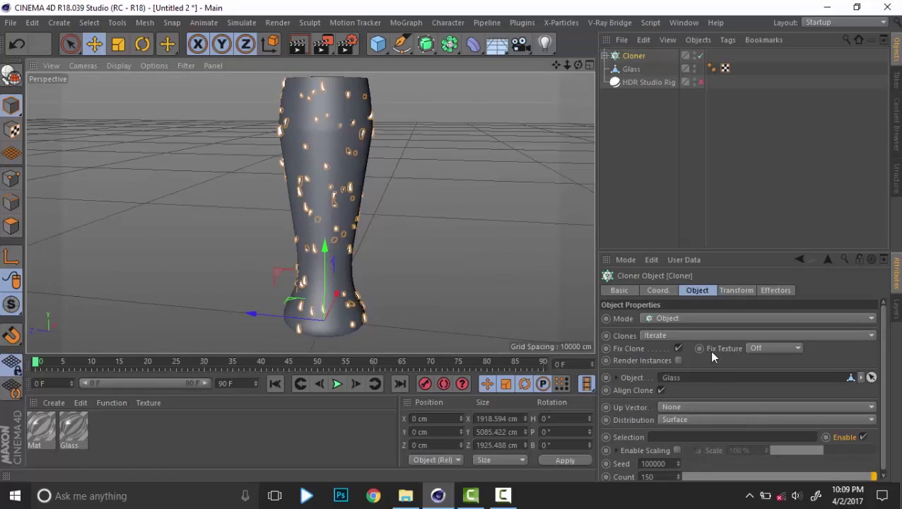
# Add a MoGraph Random effector to the Cloner and inspect the droplets around the glass
pyautogui.click(406, 24)
pyautogui.moveTo(435, 46)
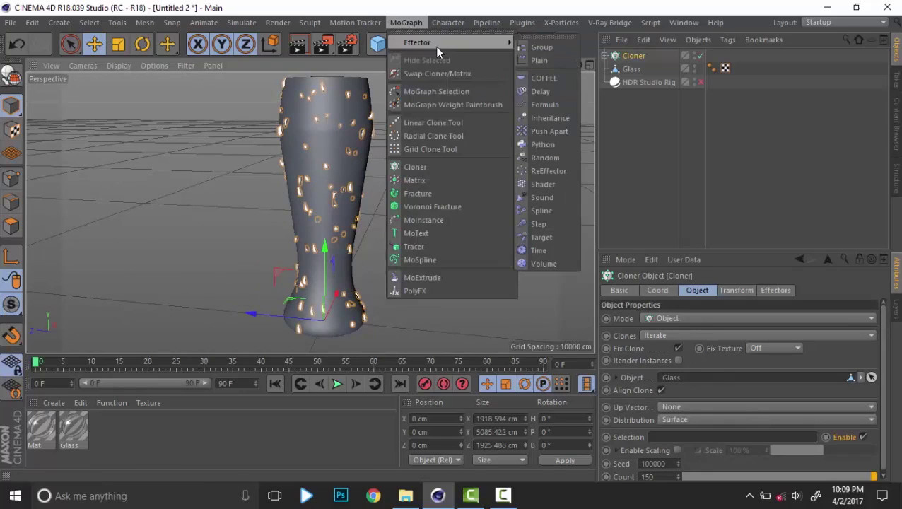
pyautogui.click(567, 157)
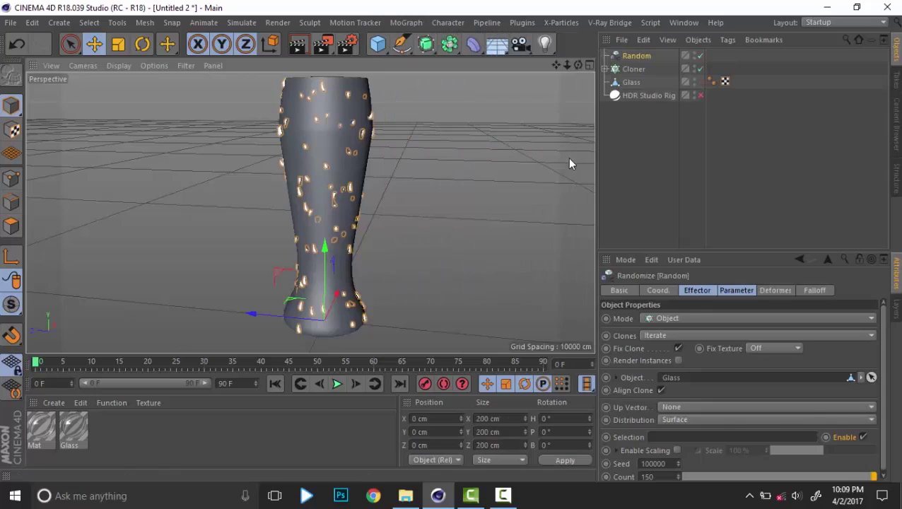
pyautogui.click(633, 71)
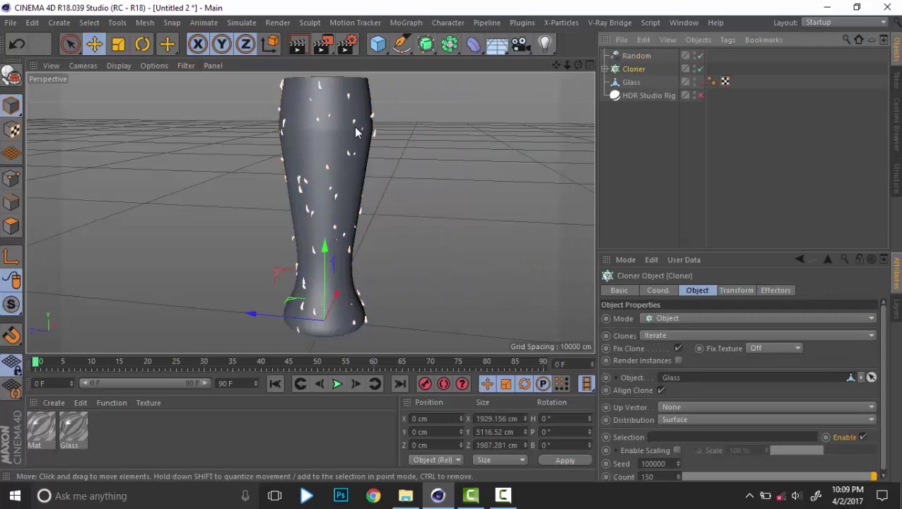
pyautogui.keyDown('alt'); pyautogui.moveTo(367, 185); pyautogui.dragTo(395, 316); pyautogui.keyUp('alt')
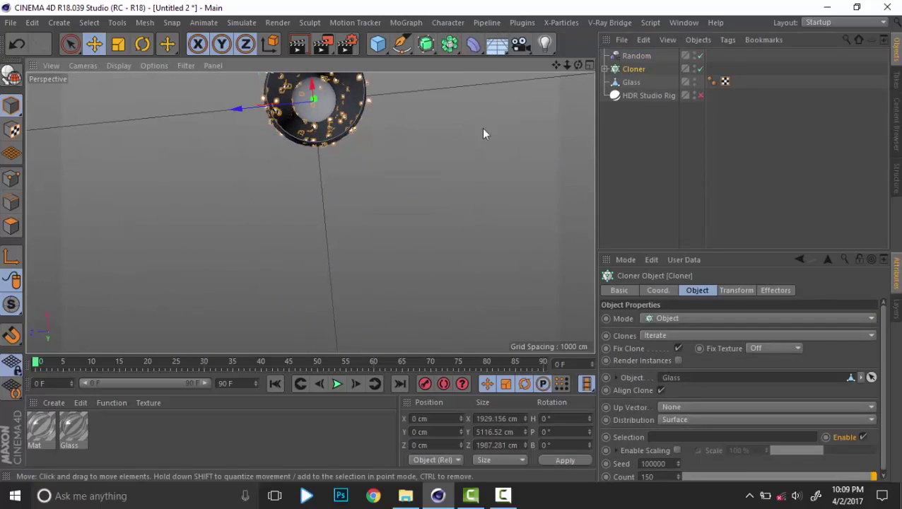
pyautogui.keyDown('alt'); pyautogui.moveTo(349, 154); pyautogui.dragTo(323, 80); pyautogui.keyUp('alt')
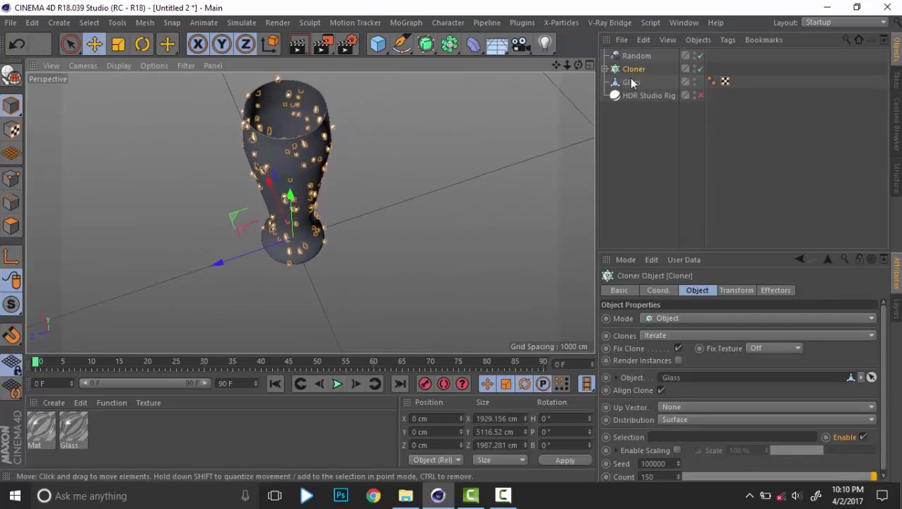
# Set the Random effector's X, Y and Z position offsets to 0 cm
pyautogui.click(636, 56)
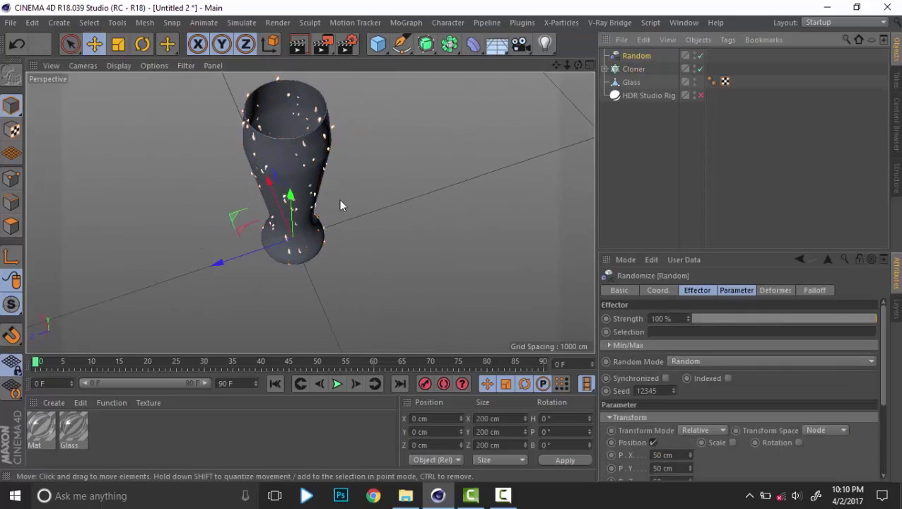
pyautogui.moveTo(339, 199)
pyautogui.keyDown('alt'); pyautogui.mouseDown()
pyautogui.moveTo(303, 146)
pyautogui.moveTo(323, 219)
pyautogui.moveTo(332, 198)
pyautogui.mouseUp(); pyautogui.keyUp('alt')
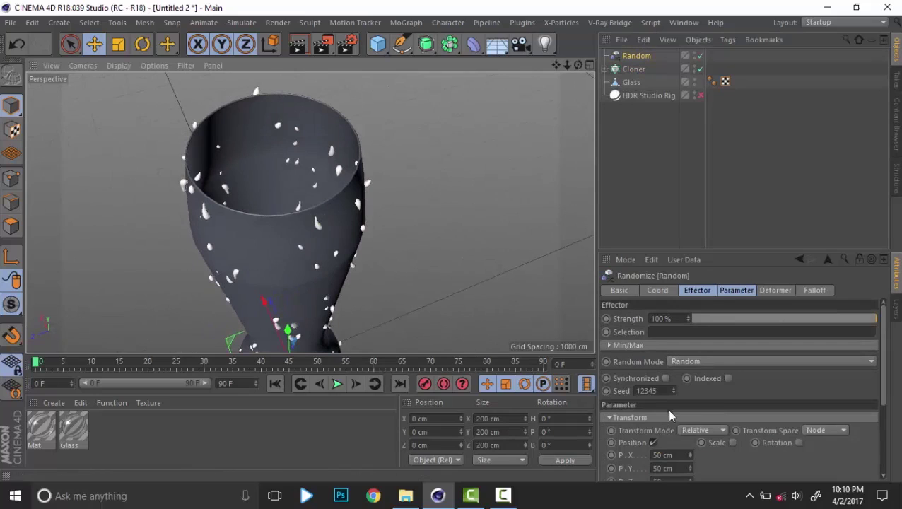
pyautogui.click(737, 291)
pyautogui.click(684, 355)
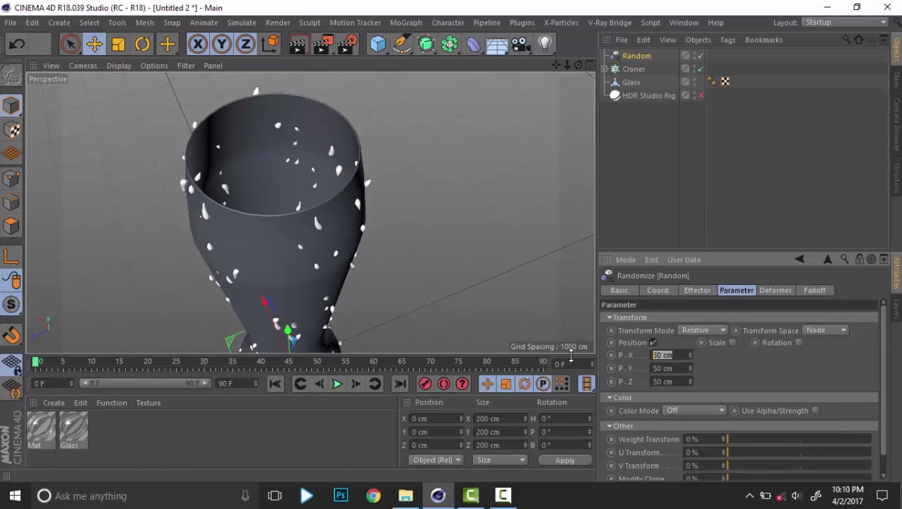
pyautogui.write('0')
pyautogui.press('Return')
pyautogui.click(657, 368)
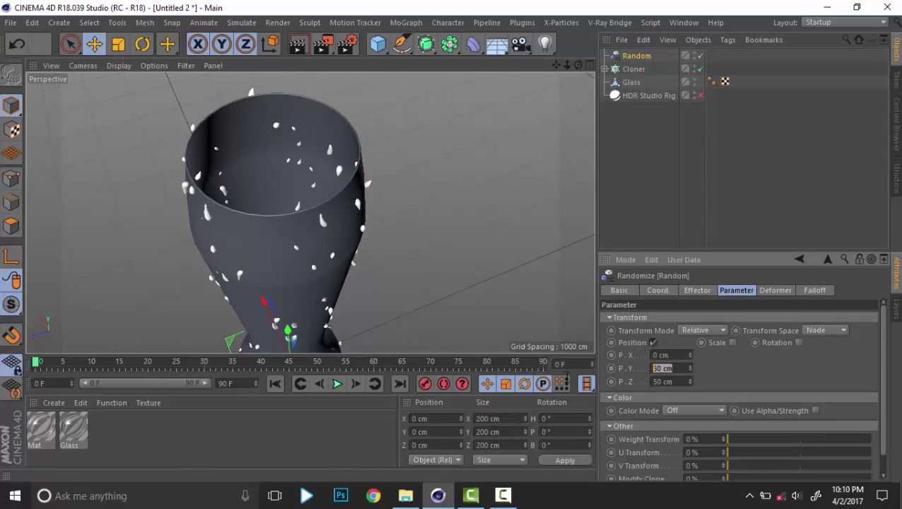
pyautogui.write('0')
pyautogui.press('Return')
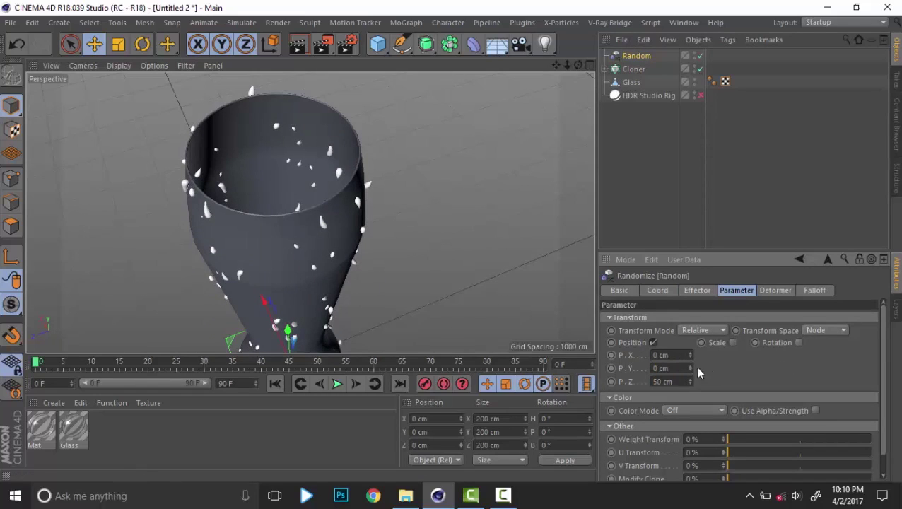
pyautogui.click(662, 381)
pyautogui.write('0')
pyautogui.press('Return')
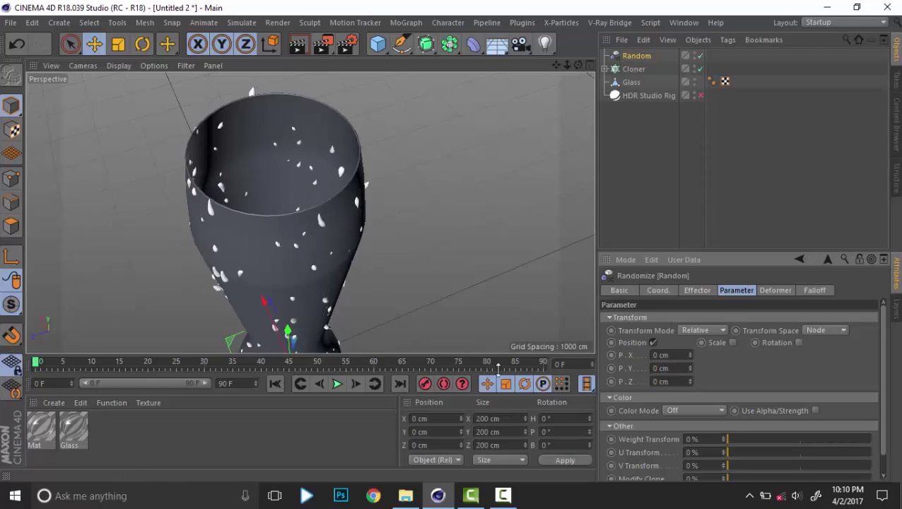
# Enable Scale with Uniform Scale on the Random effector, try a negative scale variation, and reset the value to 0
pyautogui.click(733, 342)
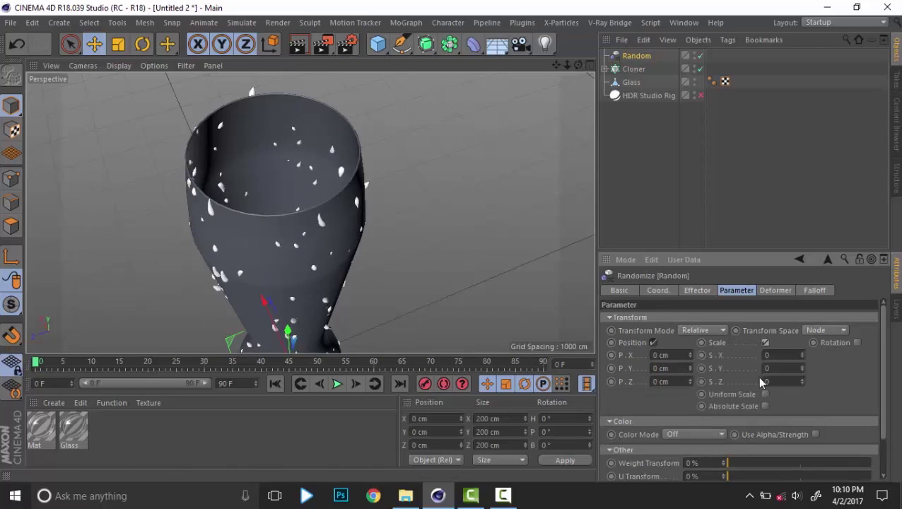
pyautogui.click(765, 395)
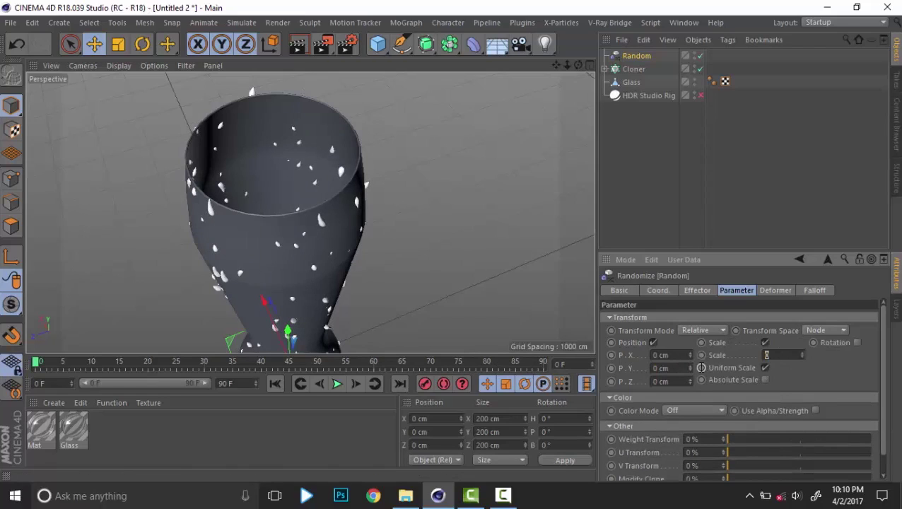
pyautogui.press('Return')
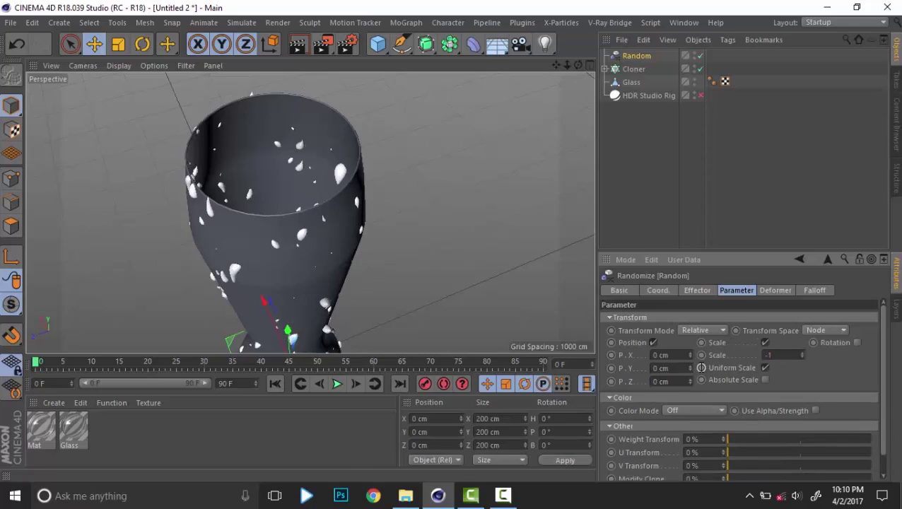
pyautogui.moveTo(801, 356); pyautogui.dragTo(710, 366)
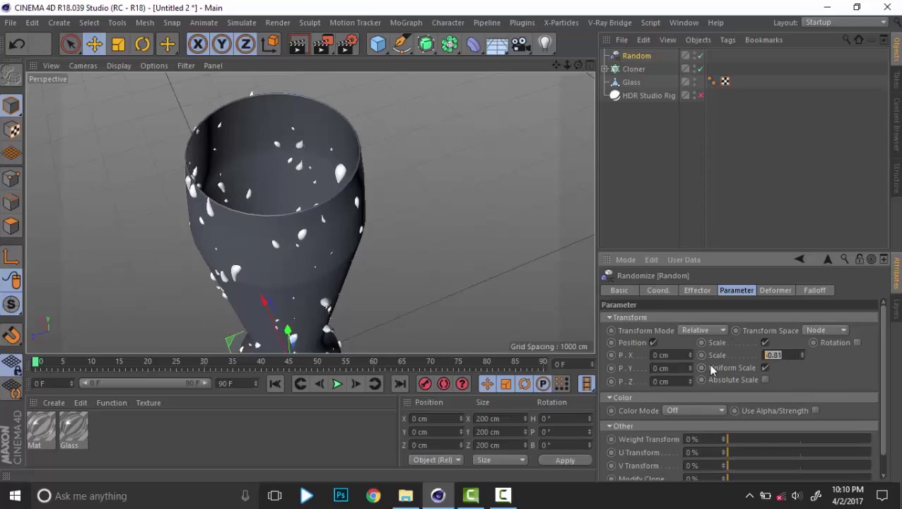
pyautogui.write('0')
pyautogui.press('Return')
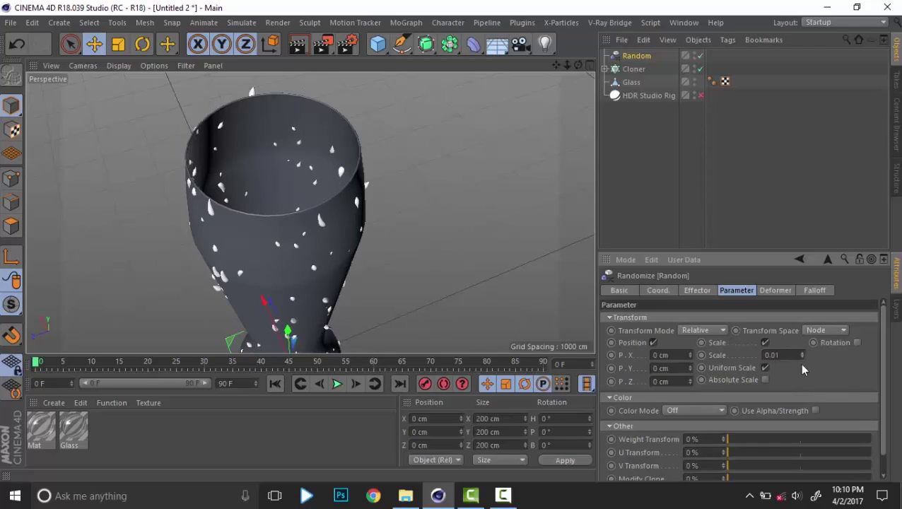
# Set the Random effector's uniform scale to about -0.73 to vary the droplet sizes
pyautogui.moveTo(802, 355); pyautogui.dragTo(802, 359)
pyautogui.moveTo(802, 359); pyautogui.dragTo(802, 384)
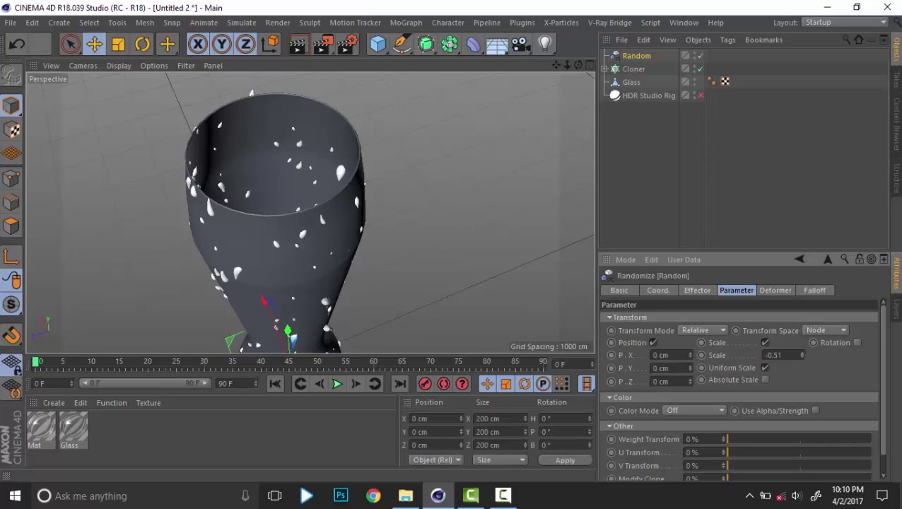
pyautogui.keyDown('alt'); pyautogui.moveTo(310, 261); pyautogui.dragTo(318, 147, button='middle'); pyautogui.keyUp('alt')
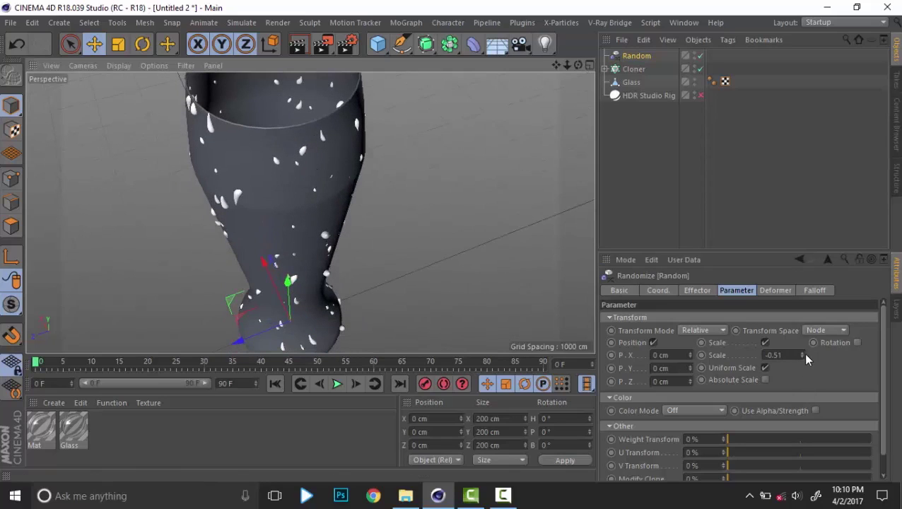
pyautogui.moveTo(803, 356); pyautogui.dragTo(804, 365)
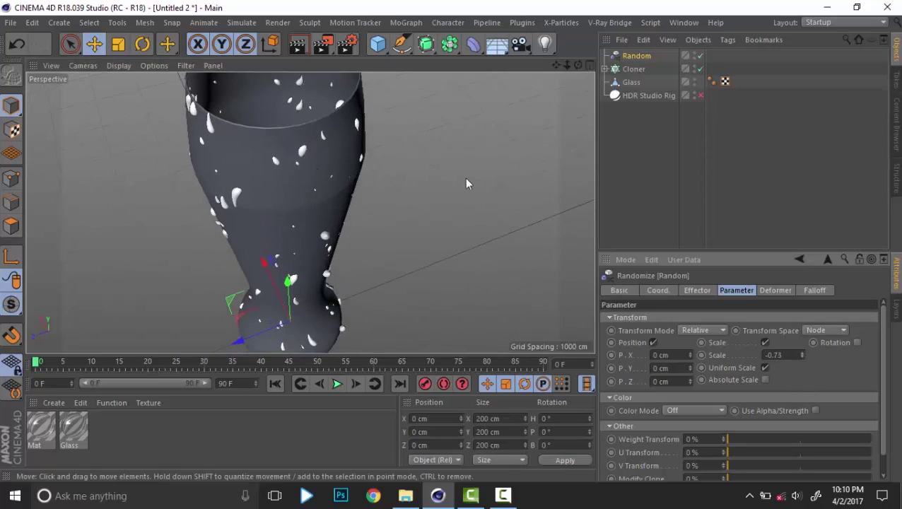
pyautogui.keyDown('alt'); pyautogui.moveTo(465, 178); pyautogui.dragTo(386, 198); pyautogui.keyUp('alt')
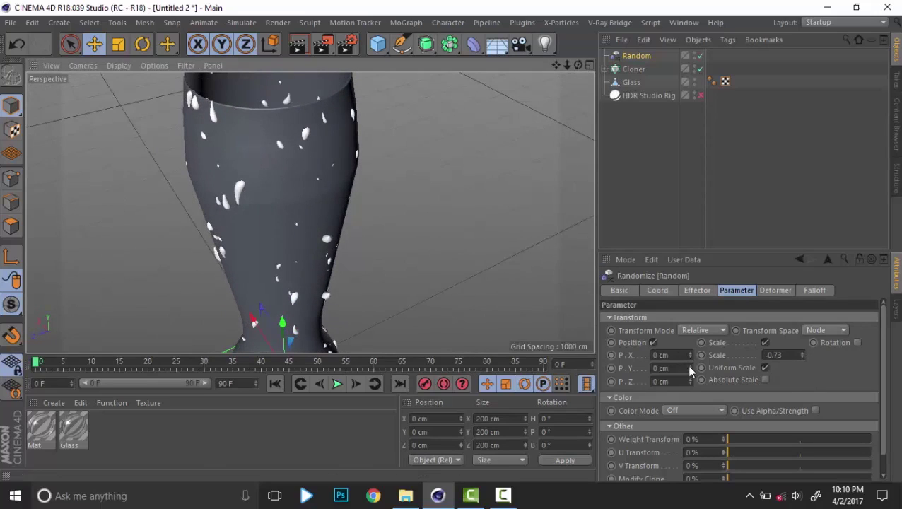
pyautogui.moveTo(690, 368); pyautogui.dragTo(692, 348)
pyautogui.hotkey('ctrl', 'z')
pyautogui.hotkey('ctrl', 'z')
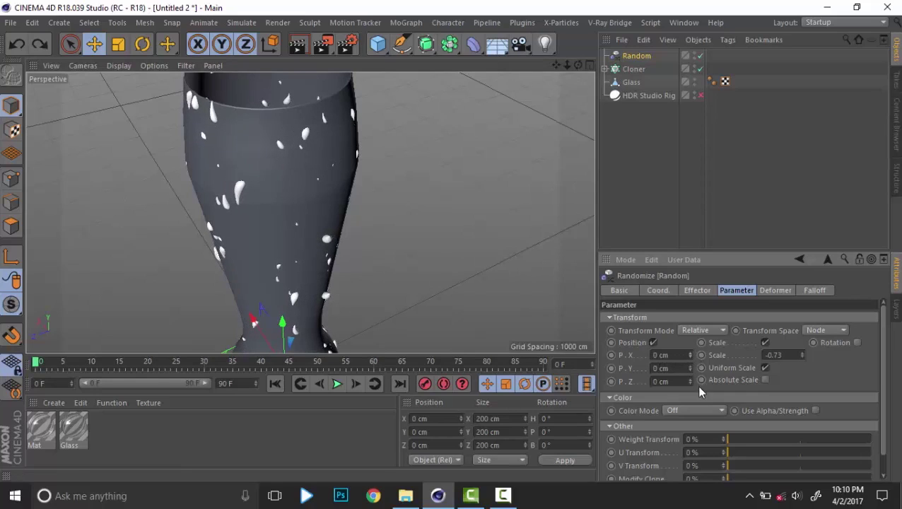
# Turn on the HDR Studio Rig and frame the glass from the front
pyautogui.scroll(-5, 353, 289)
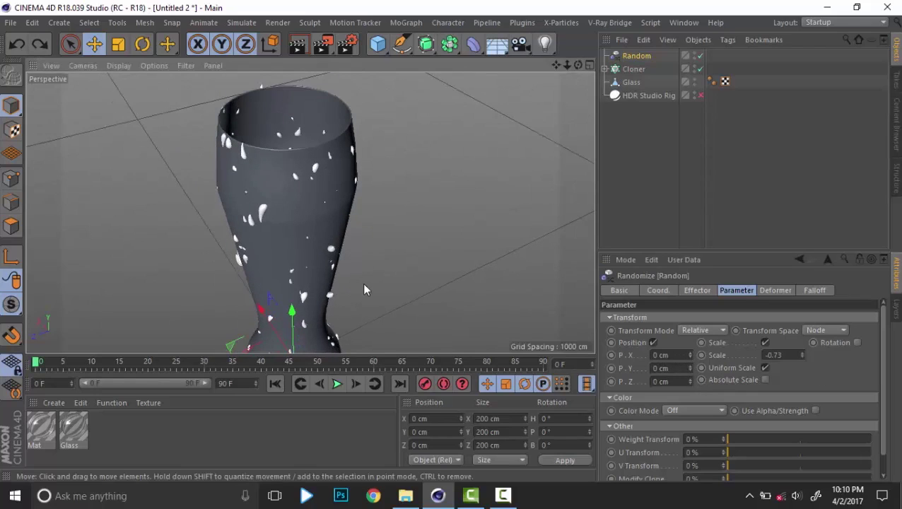
pyautogui.keyDown('alt'); pyautogui.moveTo(364, 244); pyautogui.dragTo(247, 190); pyautogui.keyUp('alt')
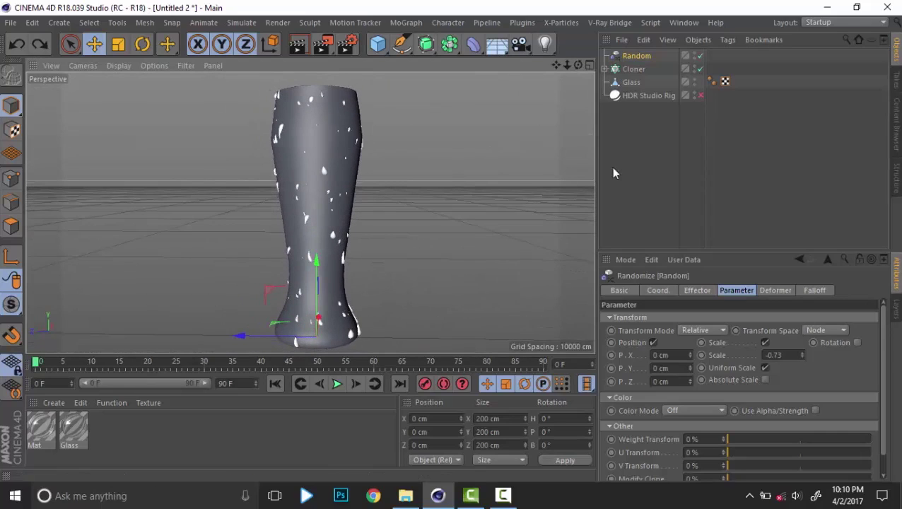
pyautogui.click(675, 137)
pyautogui.click(701, 96)
pyautogui.keyDown('alt'); pyautogui.moveTo(584, 149); pyautogui.dragTo(397, 205); pyautogui.keyUp('alt')
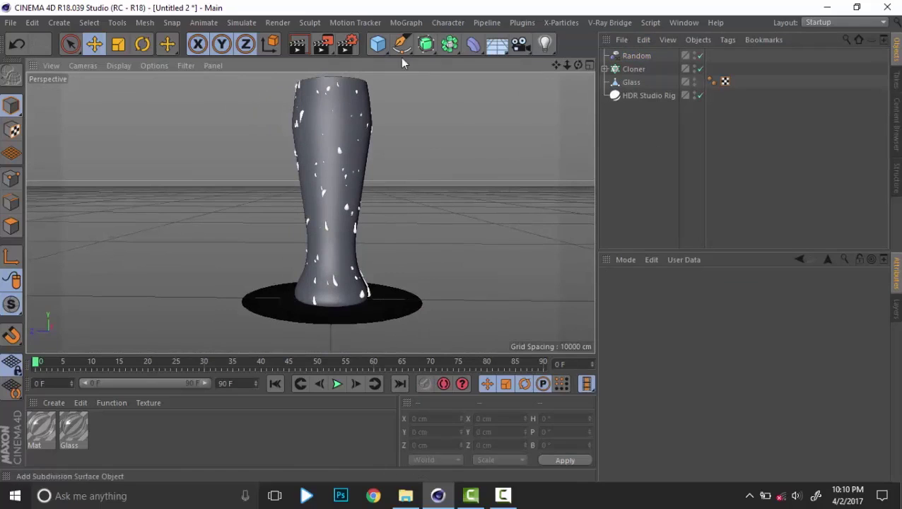
# Check the Global Illumination render settings
pyautogui.click(347, 44)
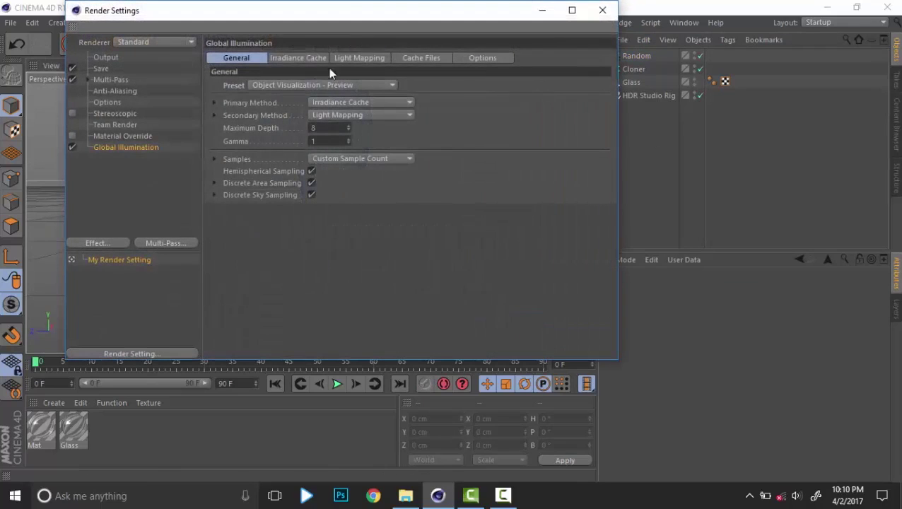
pyautogui.click(121, 157)
pyautogui.click(604, 11)
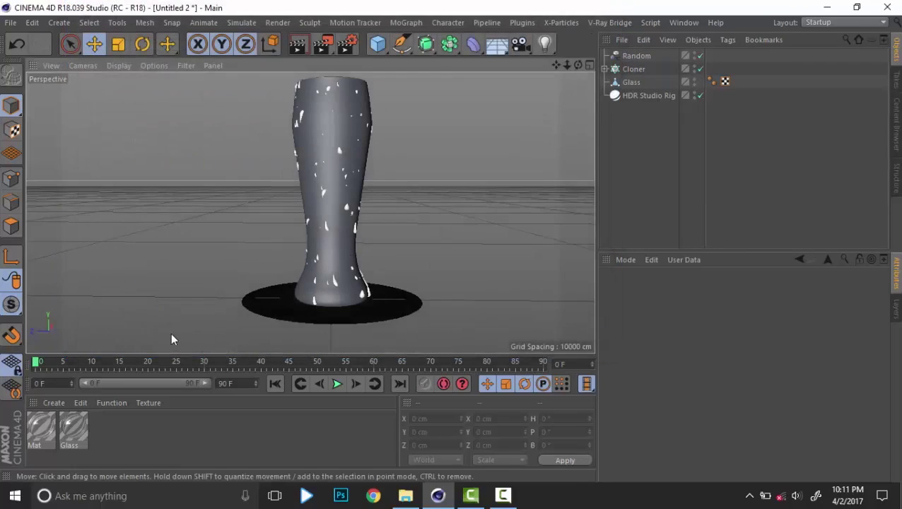
# Apply the Glass material to the Glass object and the Mat material to the Cloner
pyautogui.moveTo(72, 426); pyautogui.dragTo(631, 84)
pyautogui.moveTo(51, 429); pyautogui.dragTo(628, 63)
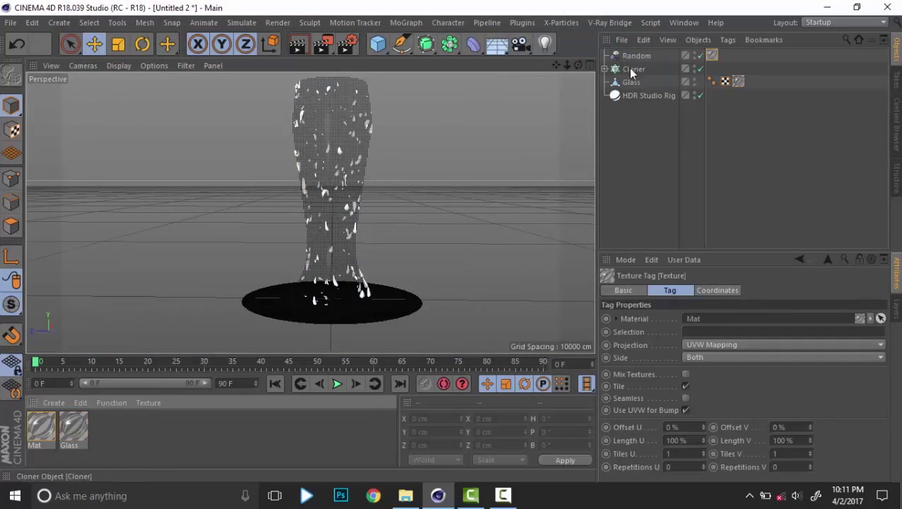
pyautogui.moveTo(711, 56); pyautogui.dragTo(632, 72)
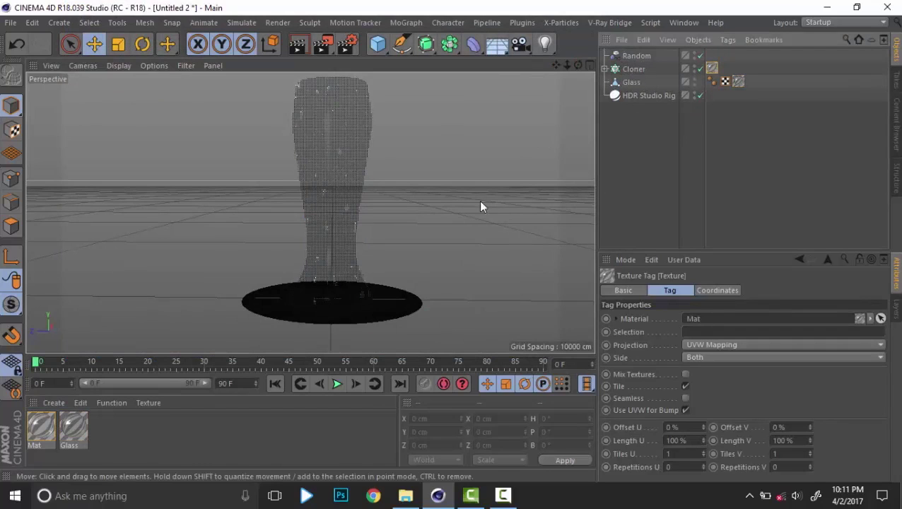
# Render preview views of the glass and its droplets from the front and from another angle
pyautogui.keyDown('alt'); pyautogui.moveTo(371, 233); pyautogui.dragTo(362, 250, button='middle'); pyautogui.keyUp('alt')
pyautogui.keyDown('alt'); pyautogui.moveTo(362, 251); pyautogui.dragTo(367, 237); pyautogui.keyUp('alt')
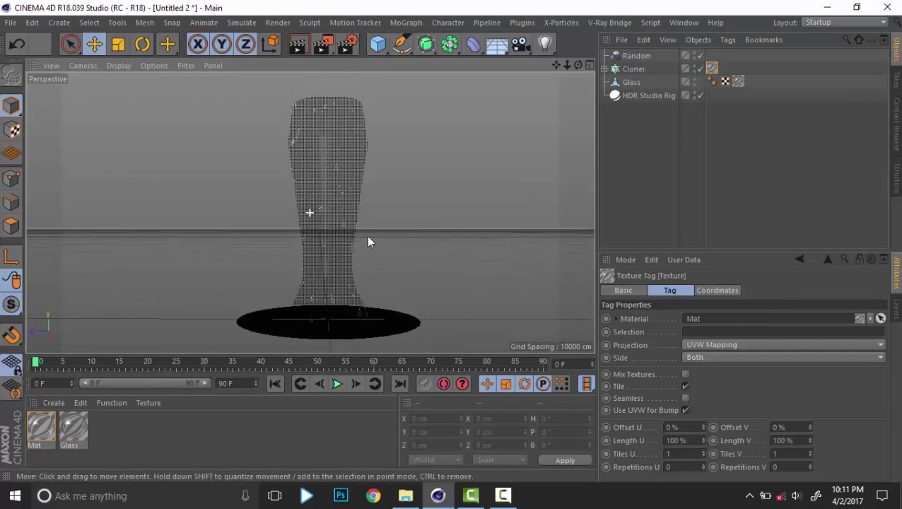
pyautogui.click(299, 46)
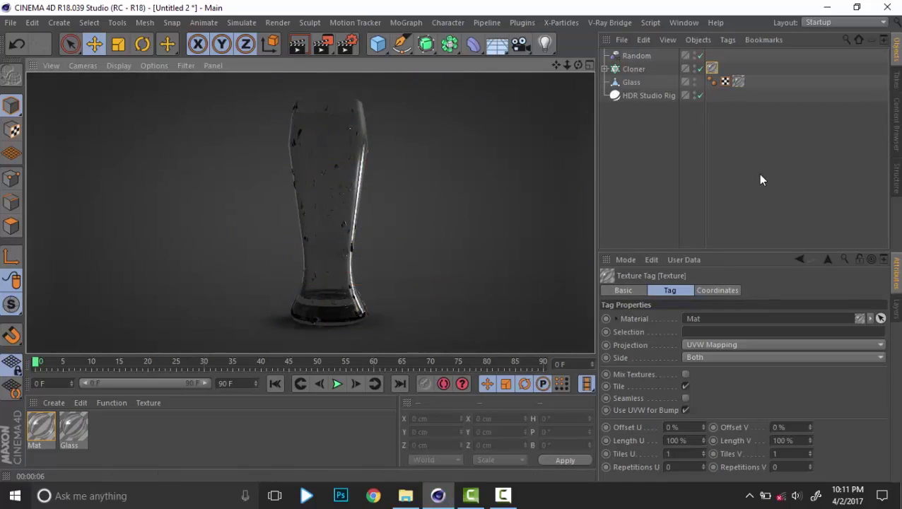
pyautogui.keyDown('alt'); pyautogui.moveTo(341, 209); pyautogui.dragTo(174, 208); pyautogui.keyUp('alt')
pyautogui.click(292, 48)
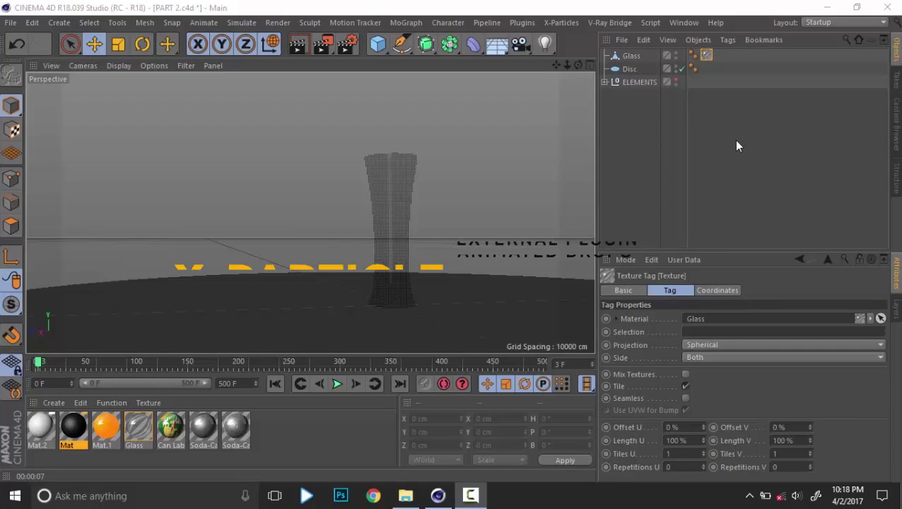
# In the PART 2.c4d project, replace the Glass object's transparent material with the black Mat material
pyautogui.click(735, 140)
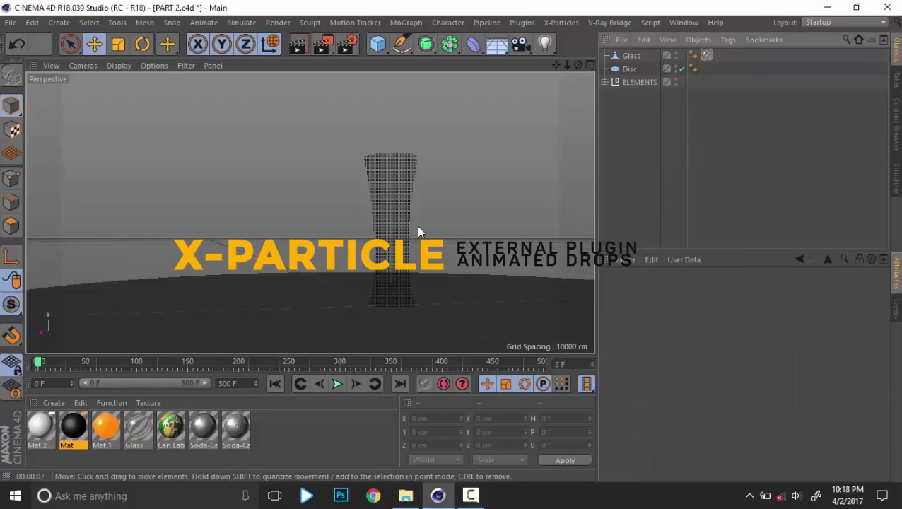
pyautogui.keyDown('alt'); pyautogui.moveTo(418, 227); pyautogui.dragTo(414, 209, button='middle'); pyautogui.keyUp('alt')
pyautogui.keyDown('alt'); pyautogui.moveTo(406, 215); pyautogui.dragTo(405, 211); pyautogui.keyUp('alt')
pyautogui.click(706, 55)
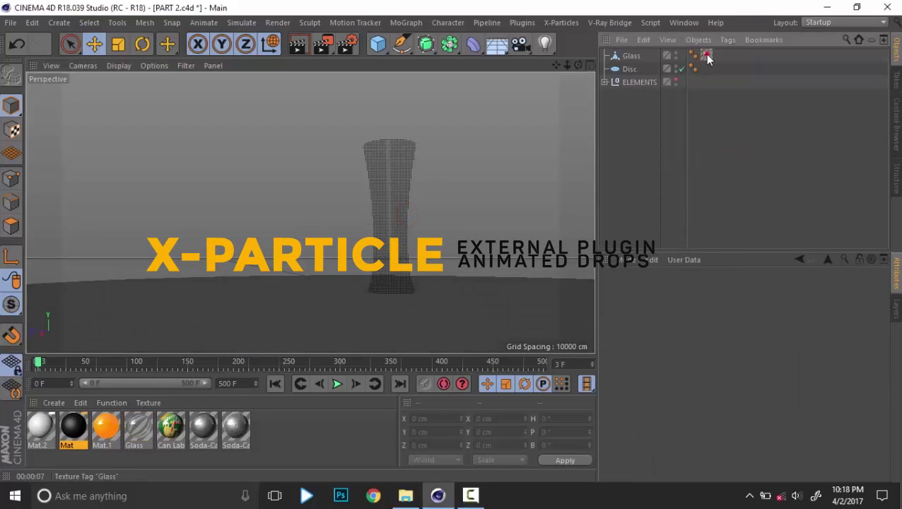
pyautogui.press('Delete')
pyautogui.moveTo(75, 422); pyautogui.dragTo(635, 56)
pyautogui.click(705, 138)
pyautogui.keyDown('alt'); pyautogui.moveTo(393, 284); pyautogui.dragTo(419, 272); pyautogui.keyUp('alt')
# Add an X-Particles System object to the scene and give it the basic setup
pyautogui.click(631, 56)
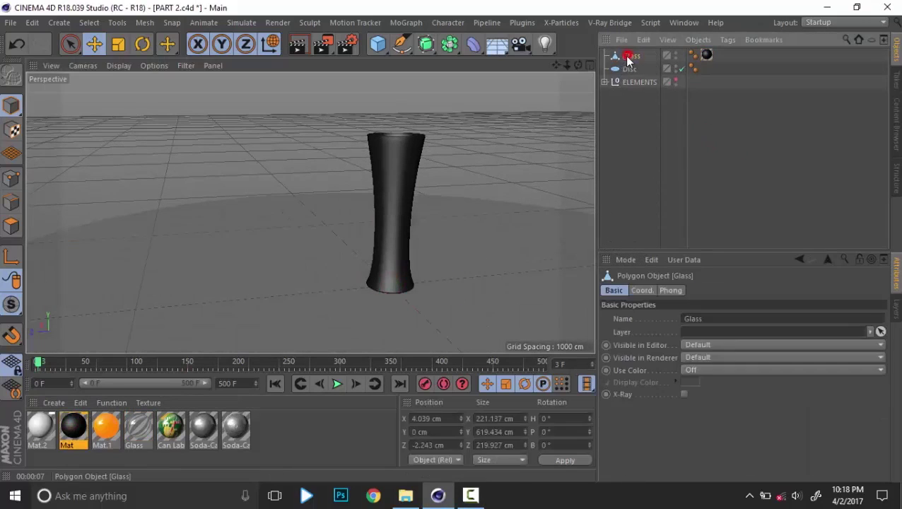
pyautogui.click(633, 119)
pyautogui.click(569, 23)
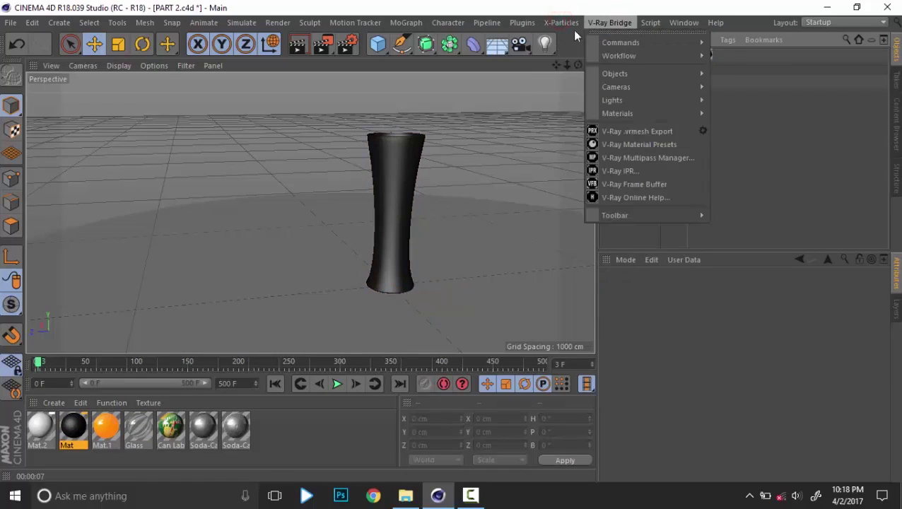
pyautogui.click(588, 76)
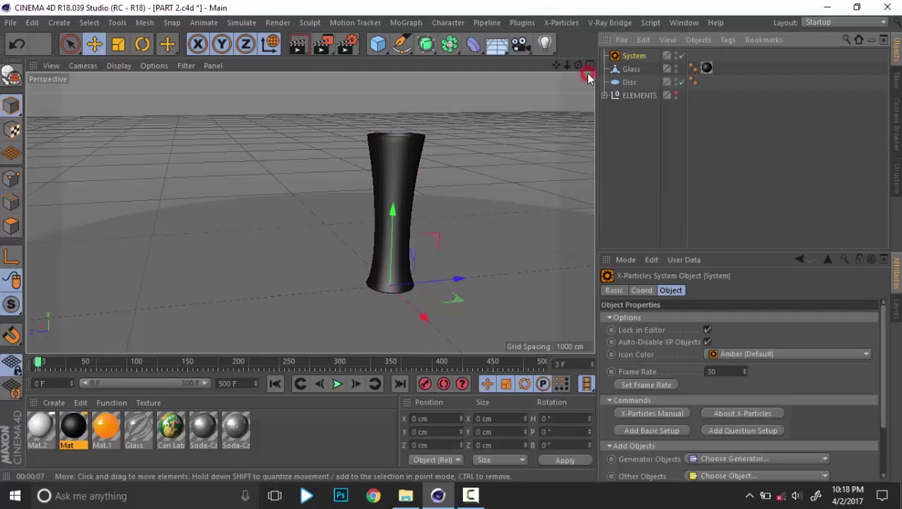
pyautogui.click(652, 432)
pyautogui.click(784, 135)
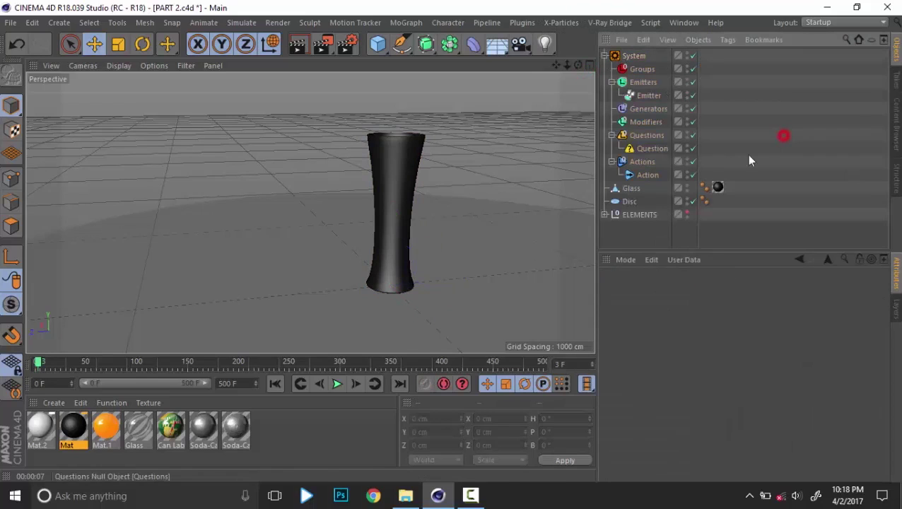
pyautogui.keyDown('alt'); pyautogui.moveTo(363, 267); pyautogui.dragTo(364, 244); pyautogui.keyUp('alt')
pyautogui.click(788, 113)
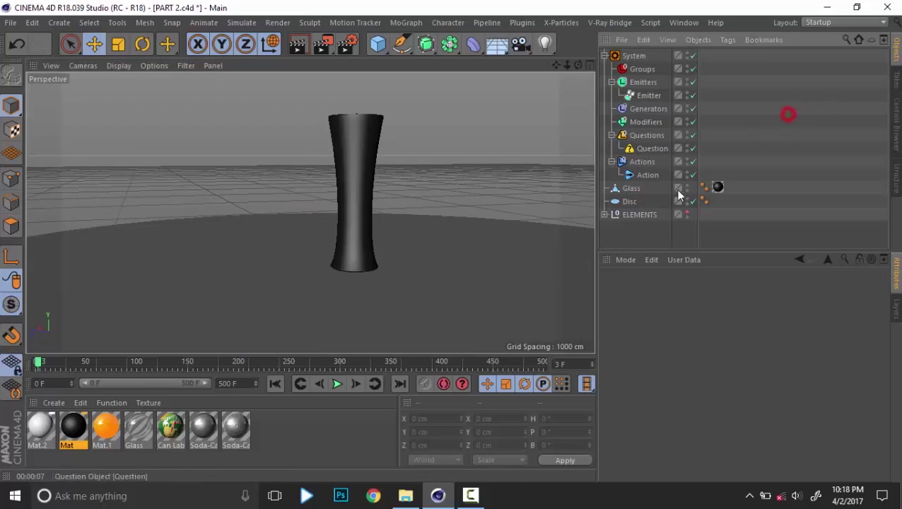
# Examine the Emitter object and the Emitters, Generators and Modifiers folders of the X-Particles system
pyautogui.click(643, 95)
pyautogui.click(611, 82)
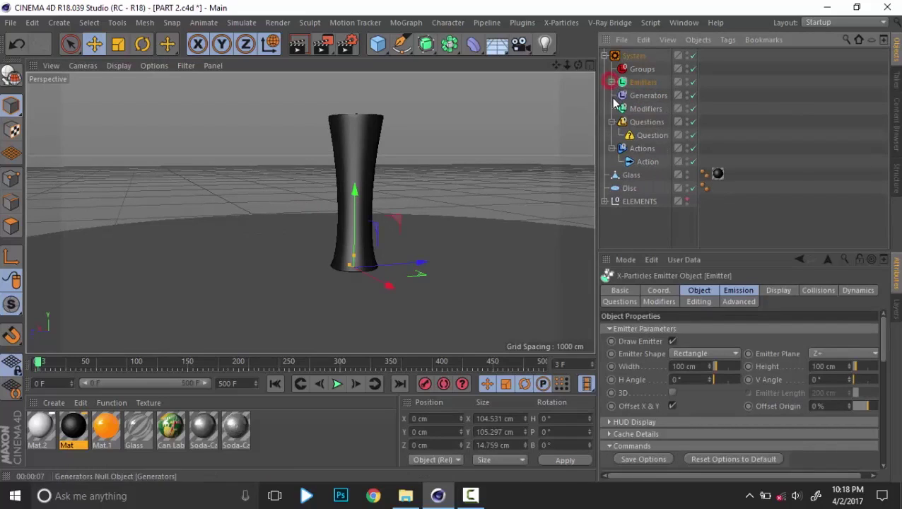
pyautogui.click(646, 95)
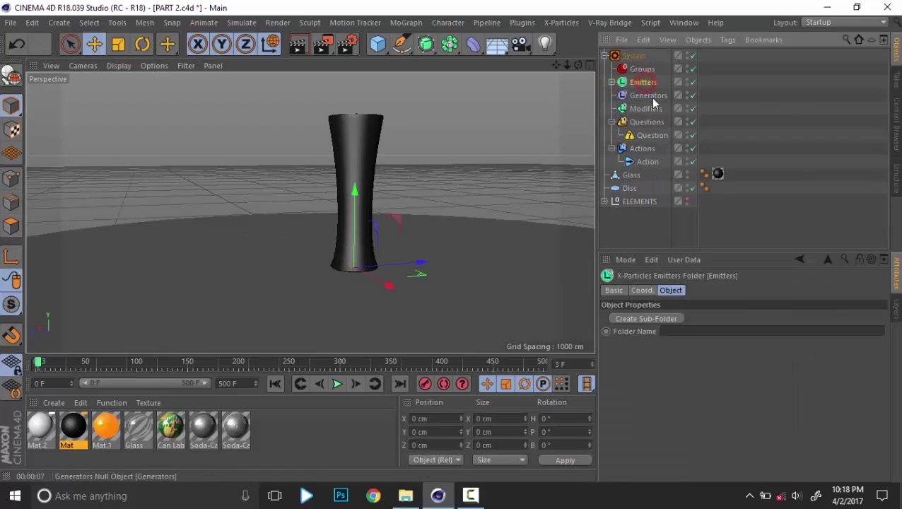
pyautogui.click(645, 110)
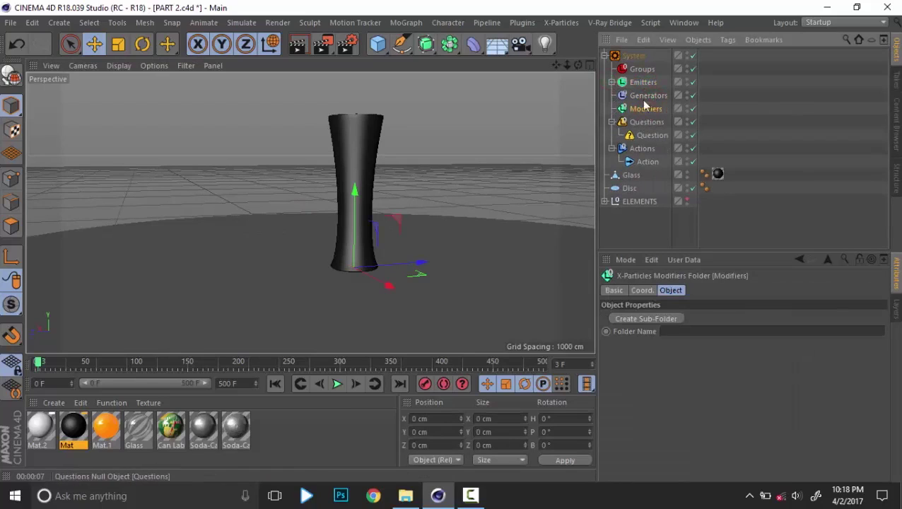
pyautogui.click(644, 82)
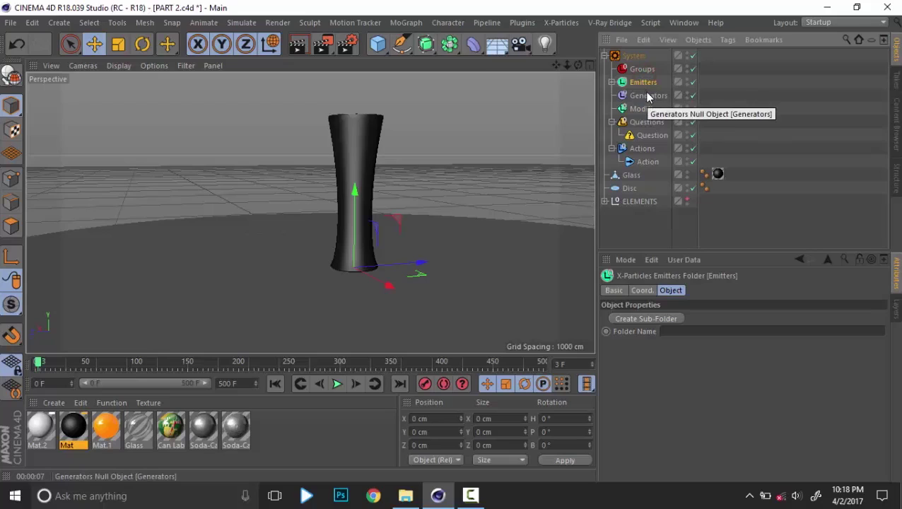
pyautogui.click(612, 82)
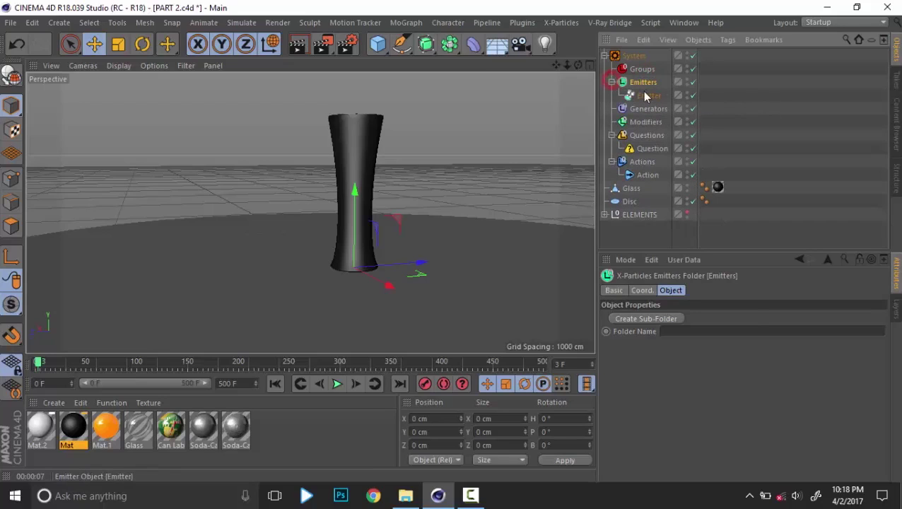
pyautogui.click(648, 95)
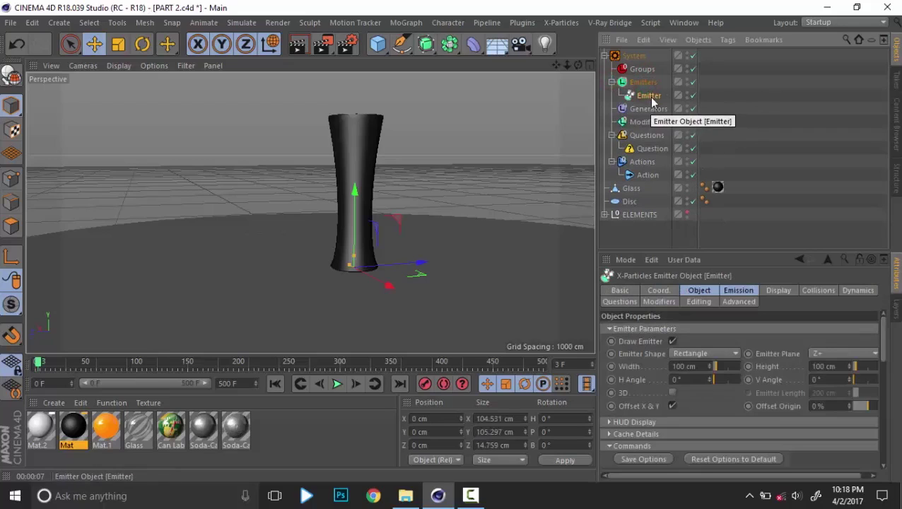
pyautogui.click(645, 109)
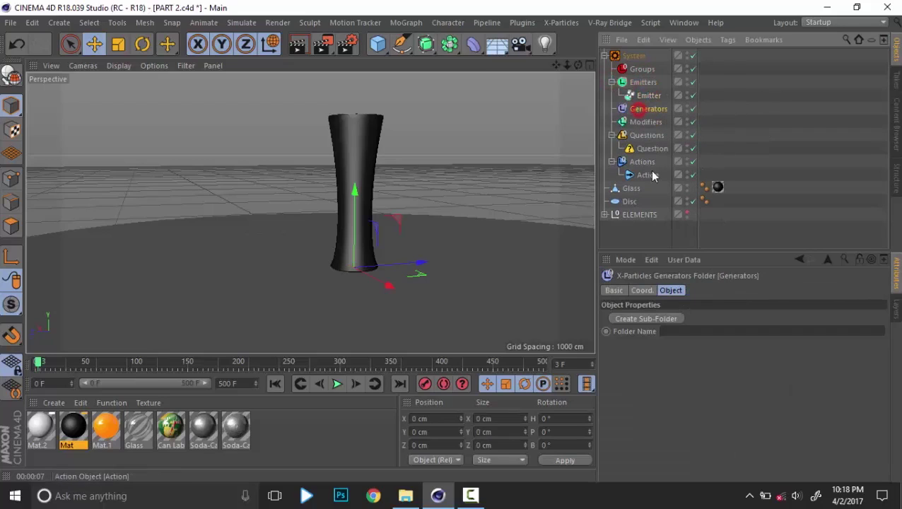
pyautogui.click(654, 125)
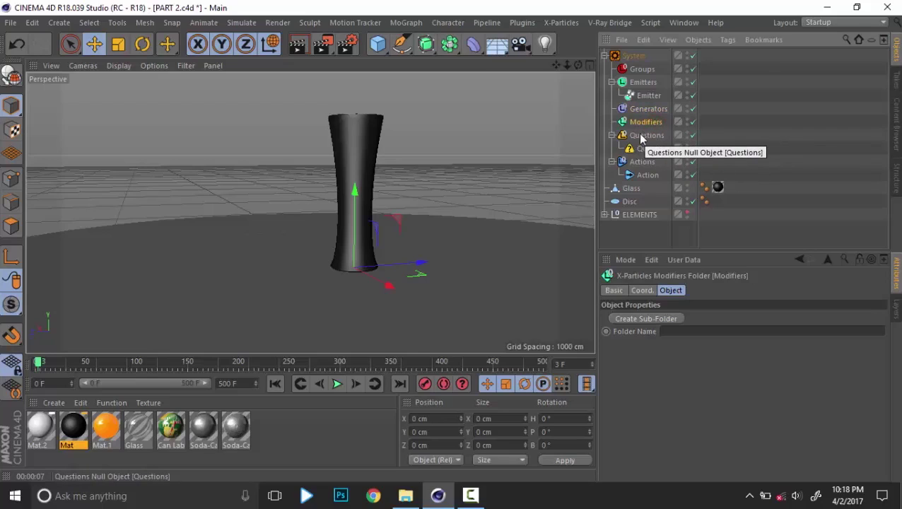
# Collapse the Questions and Actions folders in the object hierarchy and select the Emitter object
pyautogui.click(611, 135)
pyautogui.click(612, 148)
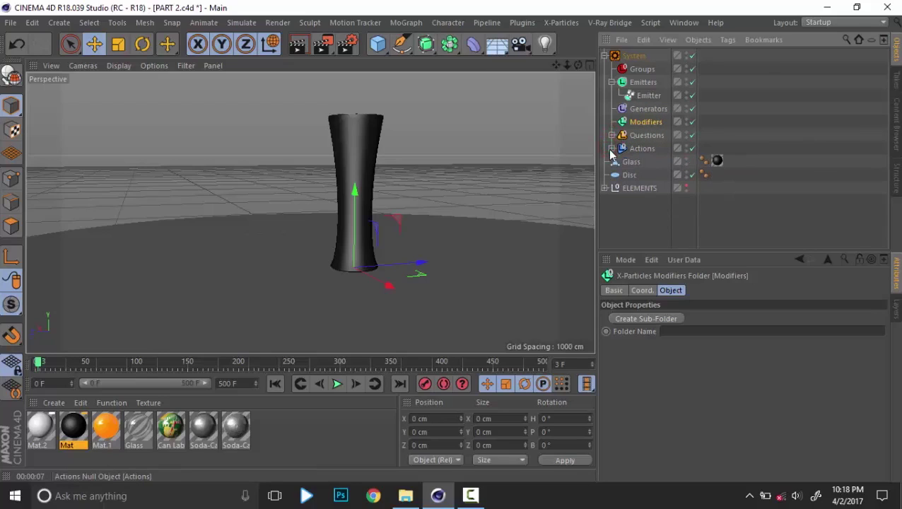
pyautogui.click(653, 111)
pyautogui.click(653, 122)
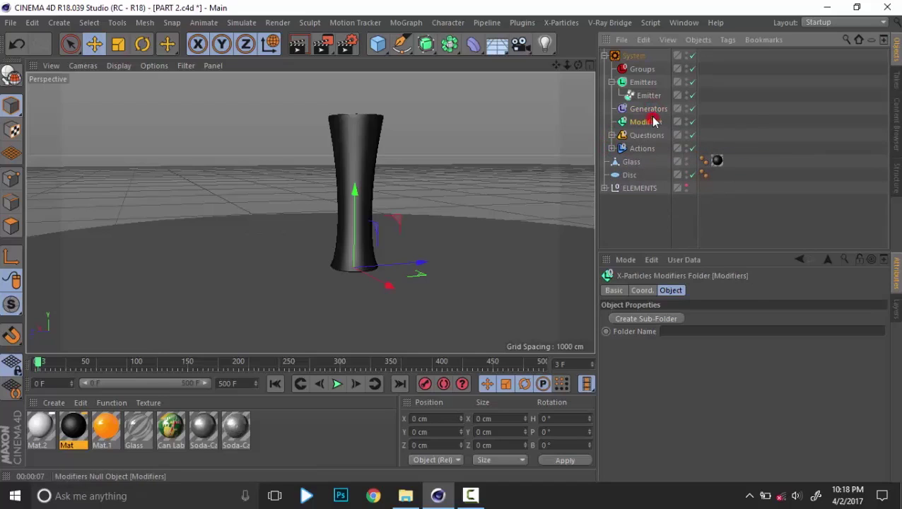
pyautogui.click(651, 93)
pyautogui.click(612, 82)
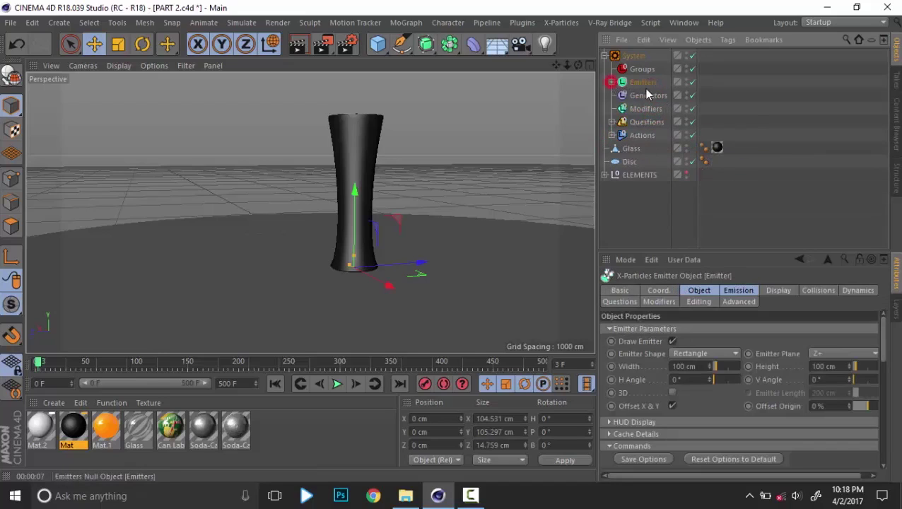
pyautogui.click(641, 83)
pyautogui.click(612, 83)
pyautogui.click(648, 95)
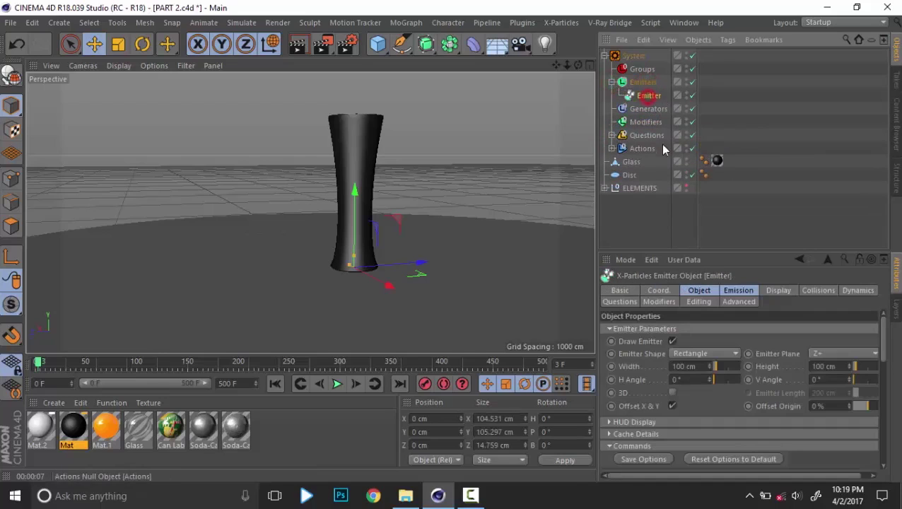
# Disable the Disc object and hide the Glass object in the editor view
pyautogui.click(692, 175)
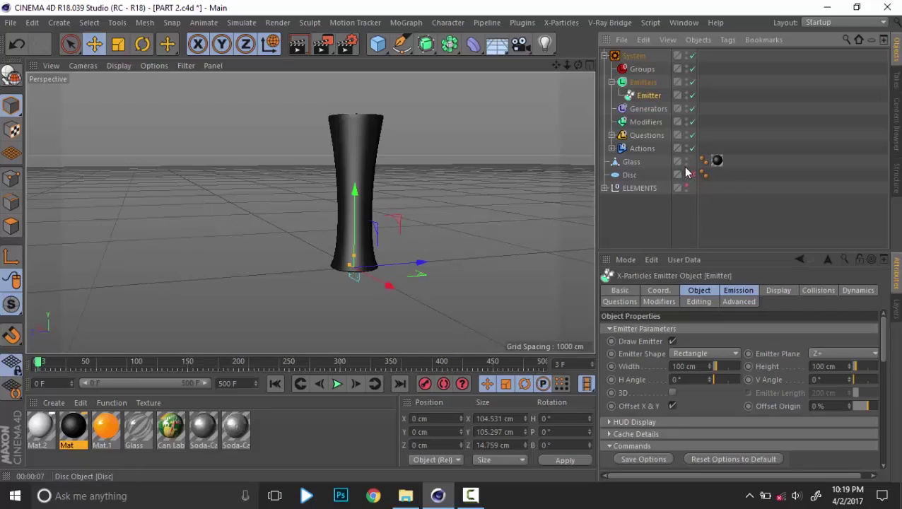
pyautogui.click(685, 163)
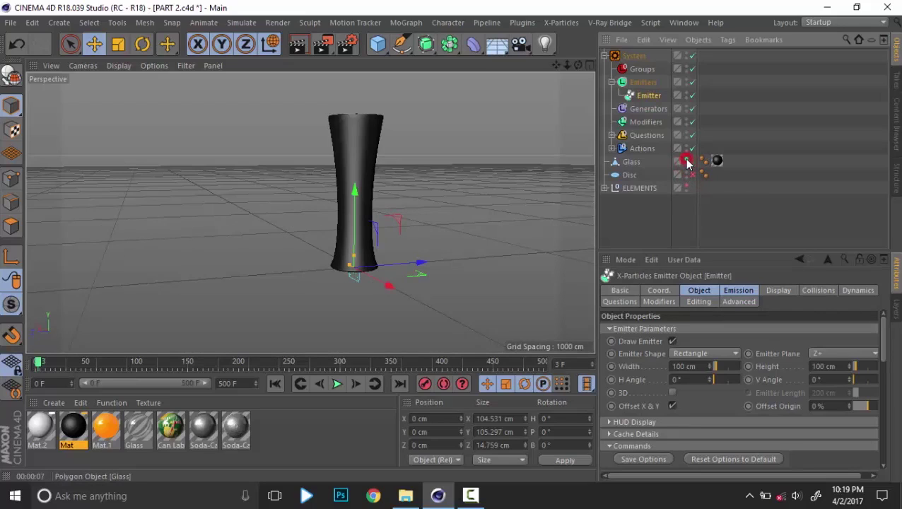
pyautogui.click(687, 160)
# Play the default rectangular emitter's particle emission up close, and return the animation to frame 0
pyautogui.scroll(-2, 425, 182)
pyautogui.keyDown('alt'); pyautogui.moveTo(347, 219); pyautogui.dragTo(530, 277, button='right'); pyautogui.keyUp('alt')
pyautogui.keyDown('alt'); pyautogui.moveTo(479, 264); pyautogui.dragTo(483, 298, button='right'); pyautogui.keyUp('alt')
pyautogui.keyDown('alt'); pyautogui.moveTo(483, 297); pyautogui.dragTo(365, 179, button='middle'); pyautogui.keyUp('alt')
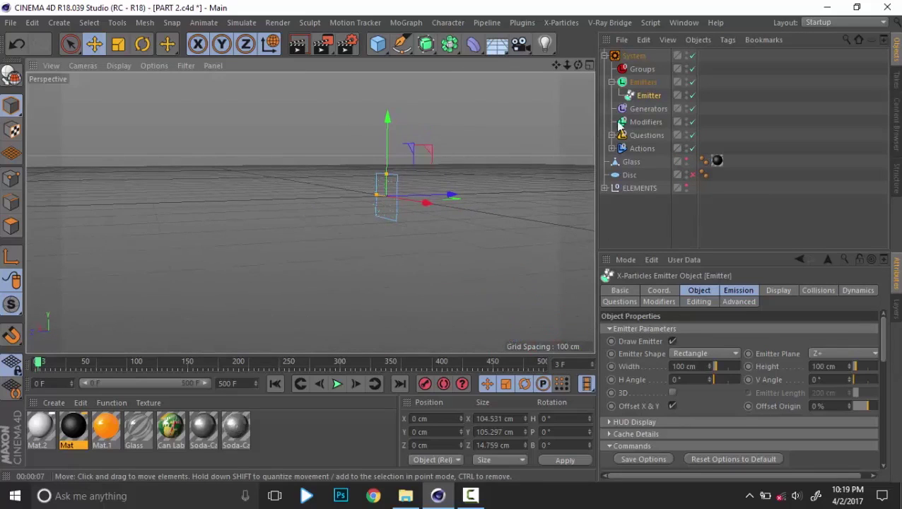
pyautogui.click(340, 384)
pyautogui.keyDown('alt'); pyautogui.moveTo(393, 278); pyautogui.dragTo(356, 294); pyautogui.keyUp('alt')
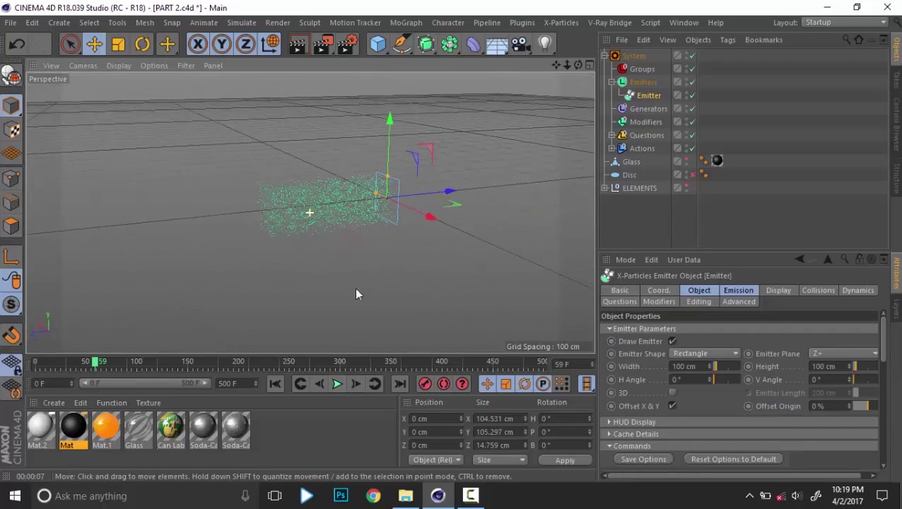
pyautogui.click(275, 383)
pyautogui.keyDown('alt'); pyautogui.moveTo(400, 201); pyautogui.dragTo(372, 206); pyautogui.keyUp('alt')
# Set the Emitter's shape to Object
pyautogui.click(644, 95)
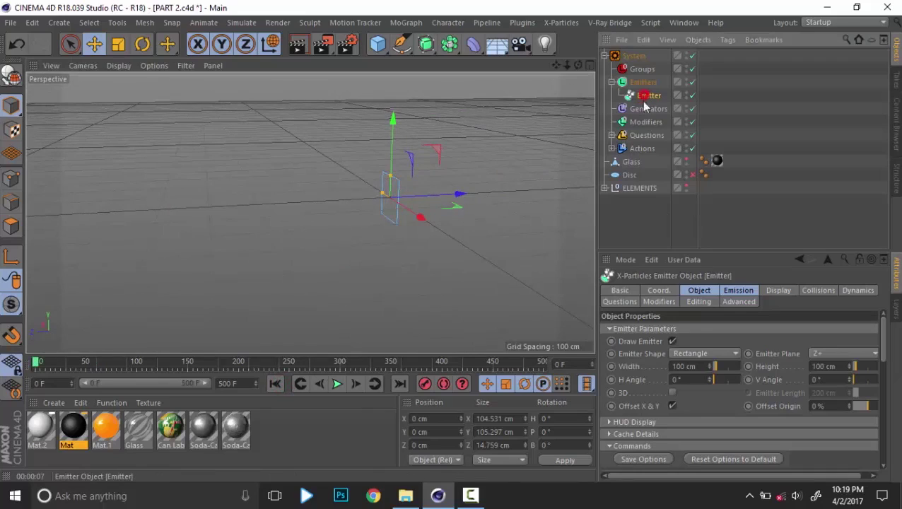
pyautogui.click(690, 353)
pyautogui.click(687, 407)
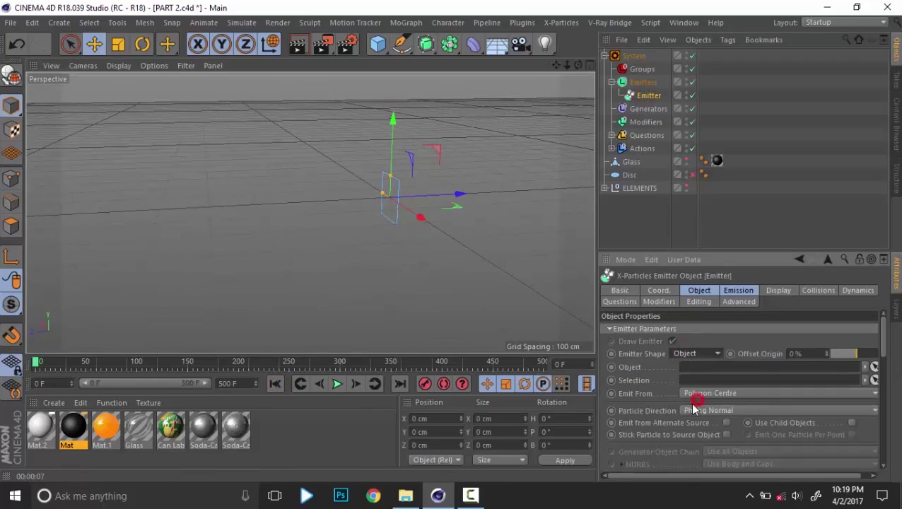
# Make the Glass object visible in the editor again and assign it as the Emitter's source object
pyautogui.click(685, 158)
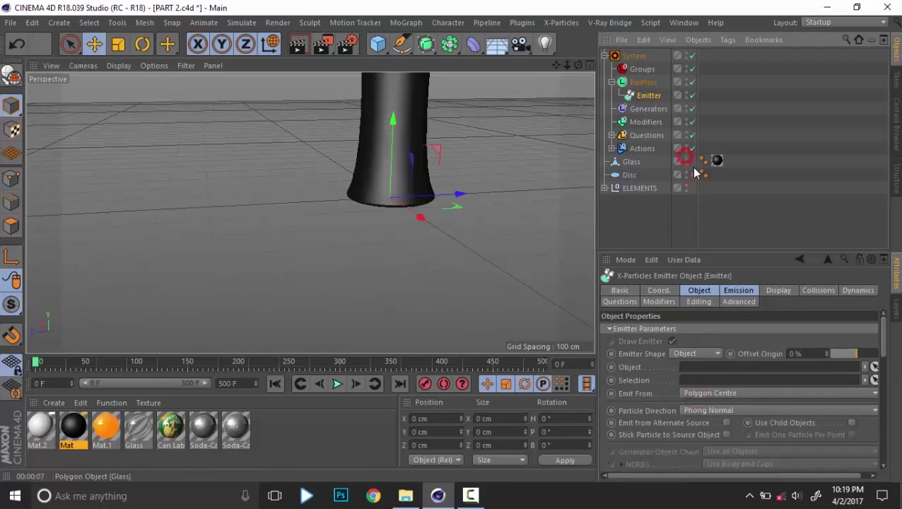
pyautogui.keyDown('alt'); pyautogui.moveTo(464, 165); pyautogui.dragTo(451, 145, button='right'); pyautogui.keyUp('alt')
pyautogui.keyDown('alt'); pyautogui.moveTo(451, 145); pyautogui.dragTo(395, 252, button='middle'); pyautogui.keyUp('alt')
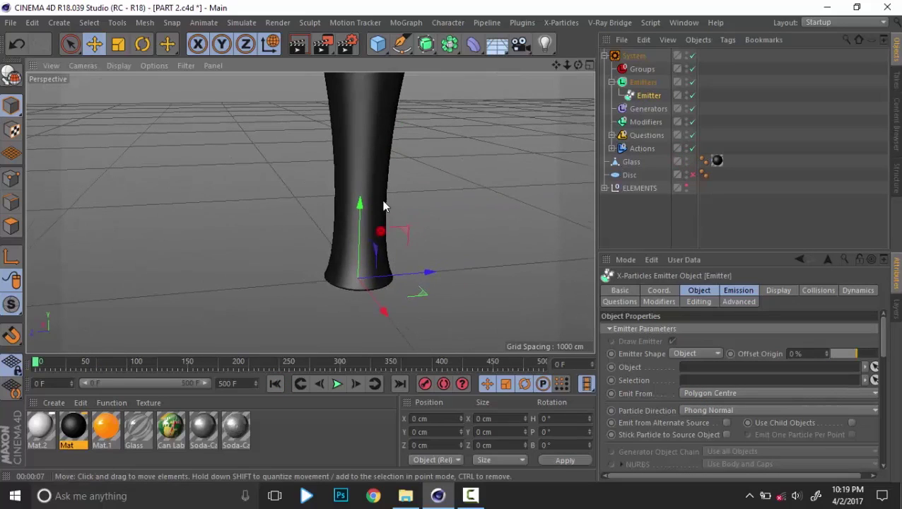
pyautogui.keyDown('alt'); pyautogui.moveTo(376, 226); pyautogui.dragTo(378, 197); pyautogui.keyUp('alt')
pyautogui.keyDown('alt'); pyautogui.moveTo(378, 197); pyautogui.dragTo(336, 206, button='right'); pyautogui.keyUp('alt')
pyautogui.keyDown('alt'); pyautogui.moveTo(381, 218); pyautogui.dragTo(453, 262); pyautogui.keyUp('alt')
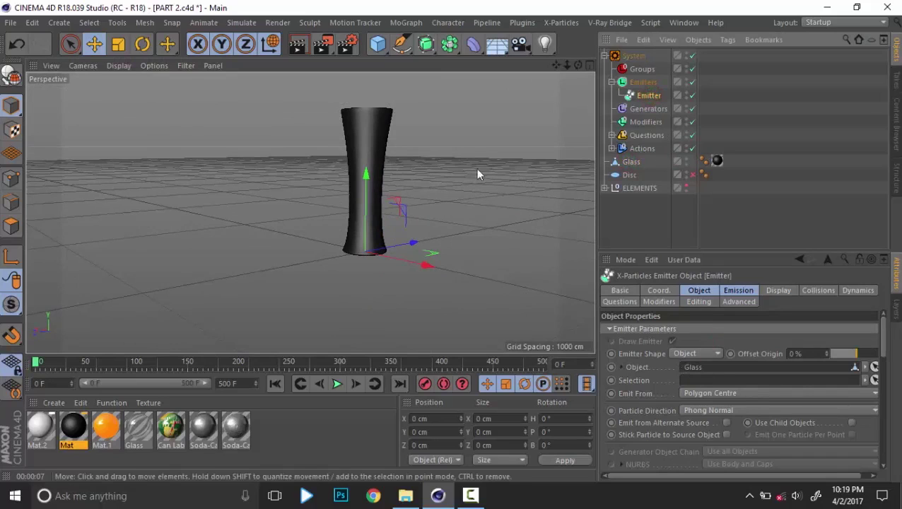
# Play the animation to examine how particles are emitted from the glass surface, and stop playback
pyautogui.moveTo(382, 135)
pyautogui.keyDown('alt'); pyautogui.mouseDown()
pyautogui.moveTo(388, 85)
pyautogui.moveTo(407, 182)
pyautogui.mouseUp(); pyautogui.keyUp('alt')
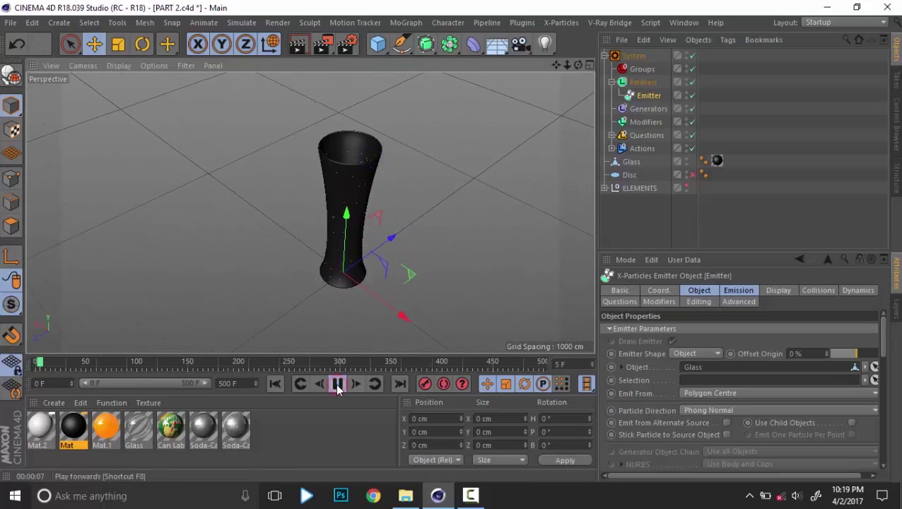
pyautogui.scroll(5, 345, 157)
pyautogui.keyDown('alt'); pyautogui.moveTo(384, 177); pyautogui.dragTo(333, 296); pyautogui.keyUp('alt')
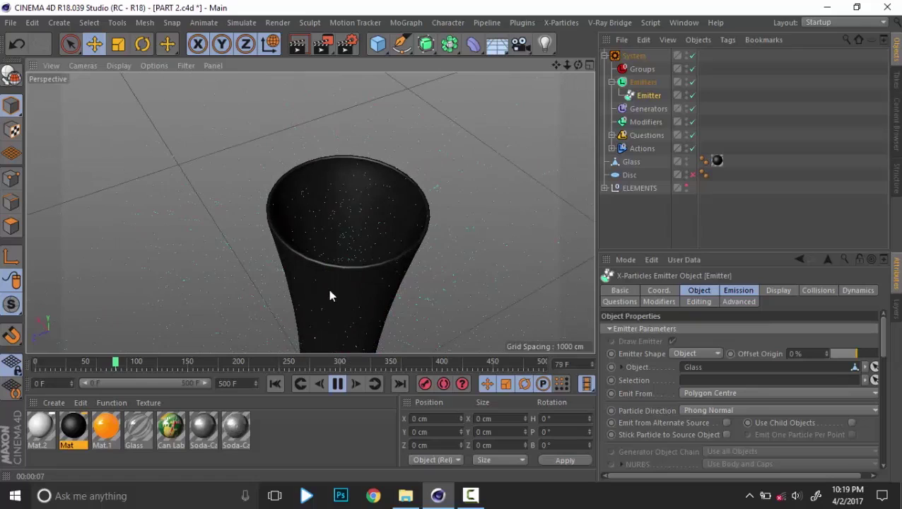
pyautogui.click(339, 382)
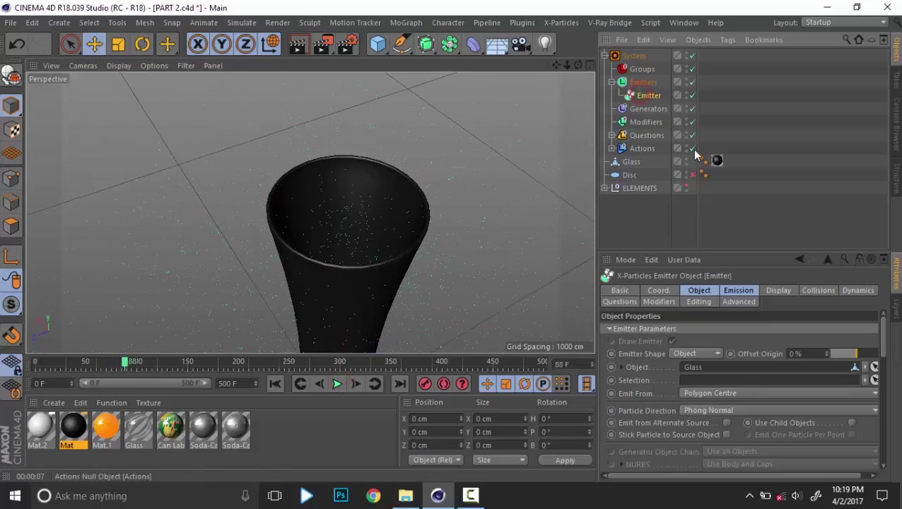
# Set the Emitter's editor display of particles to Squares
pyautogui.click(736, 291)
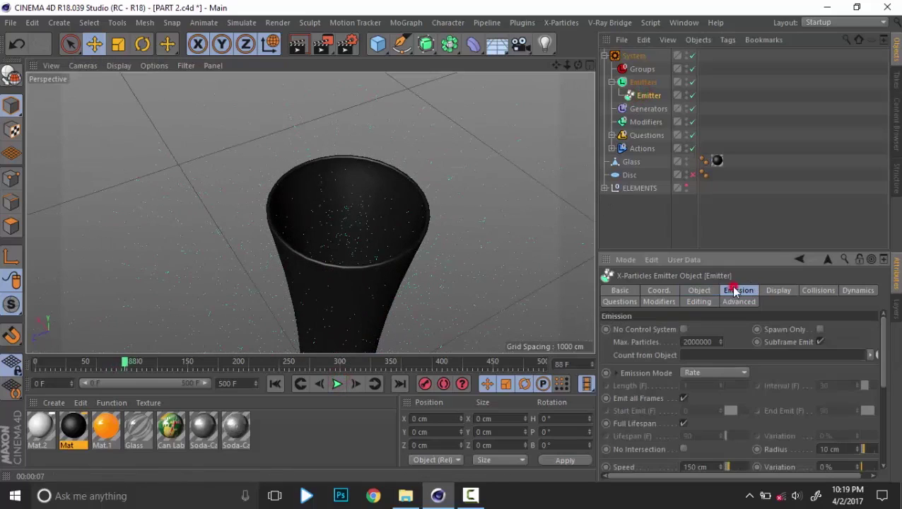
pyautogui.click(778, 290)
pyautogui.click(705, 378)
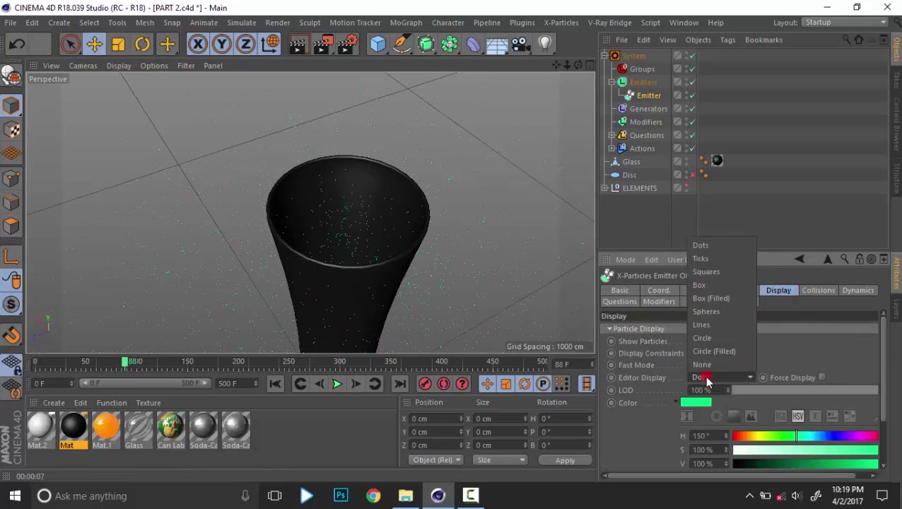
pyautogui.click(707, 271)
# Replay the emission from frame 0, view the square particles from above the glass, and show the Emitter's object settings
pyautogui.keyDown('alt'); pyautogui.moveTo(432, 263); pyautogui.dragTo(401, 225); pyautogui.keyUp('alt')
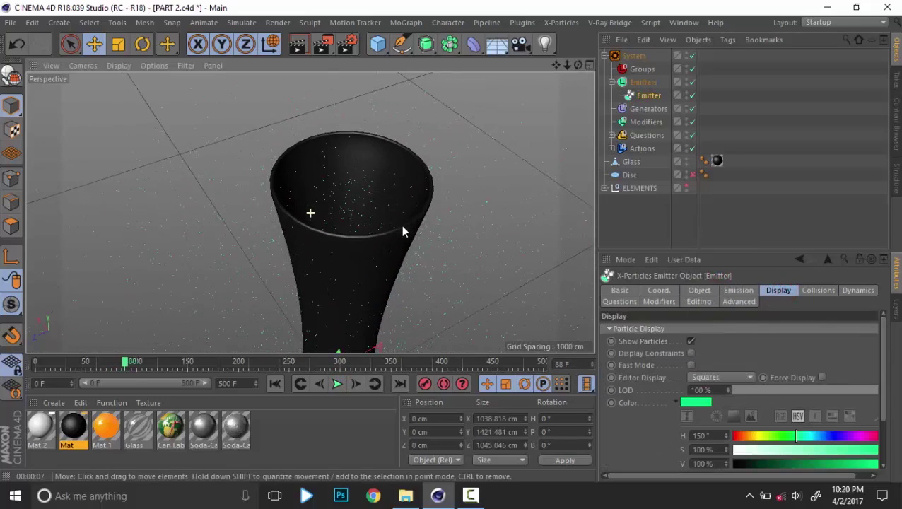
pyautogui.click(283, 382)
pyautogui.click(338, 384)
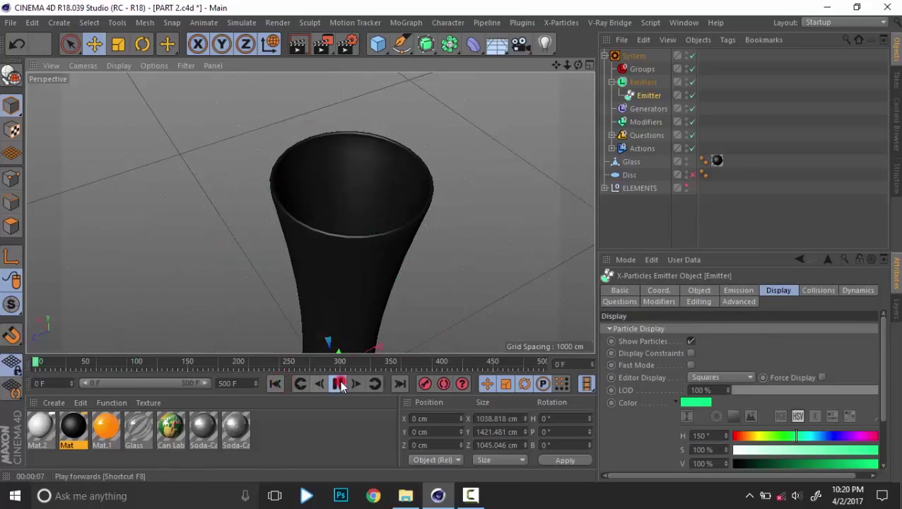
pyautogui.keyDown('alt'); pyautogui.moveTo(377, 282); pyautogui.dragTo(385, 199); pyautogui.keyUp('alt')
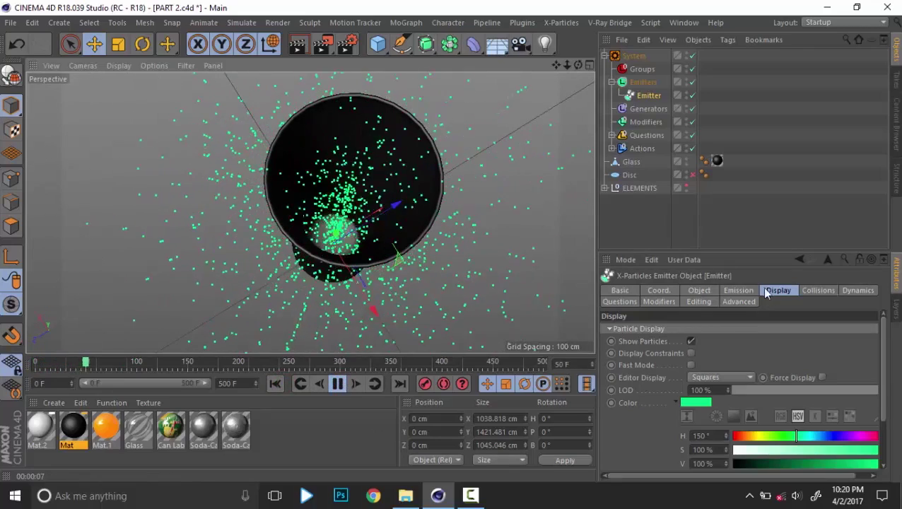
pyautogui.click(699, 290)
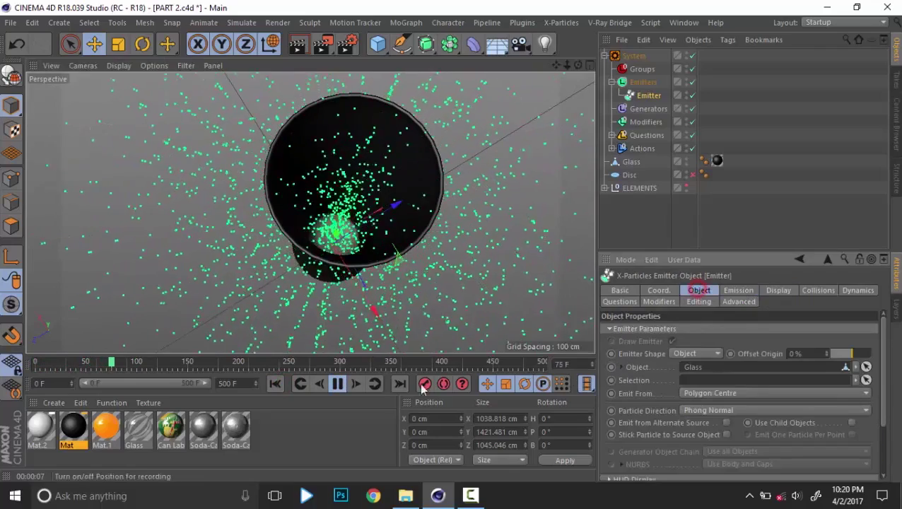
# Stop the playback and return the animation to frame 0 with the whole glass in view
pyautogui.click(339, 383)
pyautogui.keyDown('alt'); pyautogui.moveTo(373, 256); pyautogui.dragTo(354, 297); pyautogui.keyUp('alt')
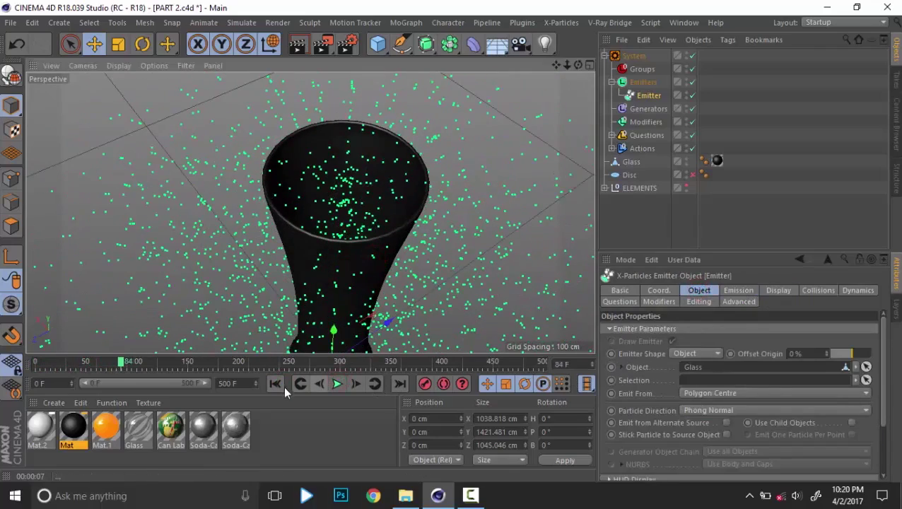
pyautogui.click(277, 383)
pyautogui.moveTo(403, 205)
pyautogui.keyDown('alt'); pyautogui.mouseDown()
pyautogui.moveTo(409, 137)
pyautogui.moveTo(447, 155)
pyautogui.moveTo(414, 148)
pyautogui.moveTo(403, 253)
pyautogui.moveTo(417, 197)
pyautogui.moveTo(356, 171)
pyautogui.moveTo(424, 202)
pyautogui.mouseUp(); pyautogui.keyUp('alt')
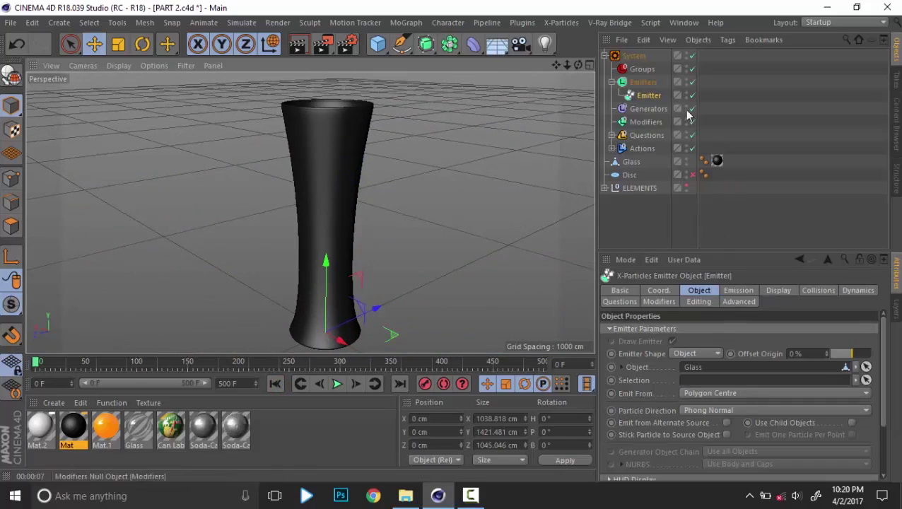
# Store the Glass object's outer polygons as a polygon selection tag using Set Selection
pyautogui.click(630, 164)
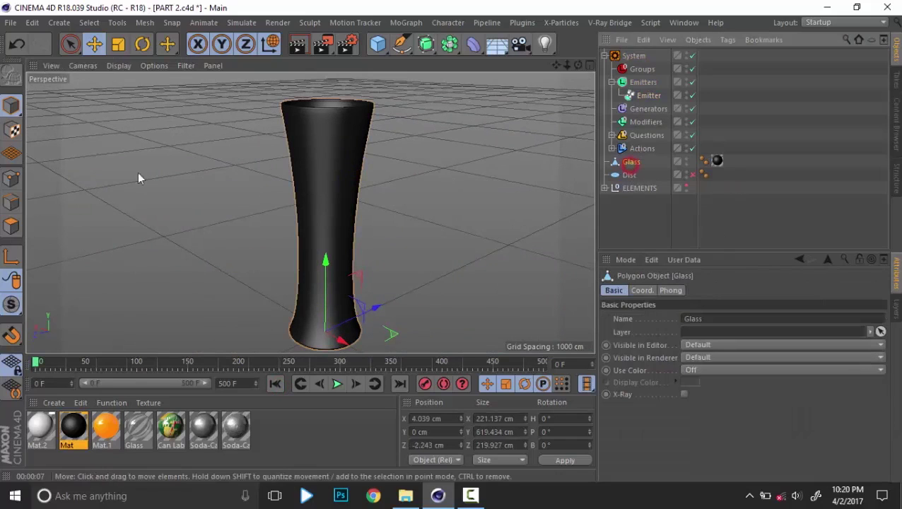
pyautogui.click(10, 225)
pyautogui.moveTo(309, 147)
pyautogui.keyDown('alt'); pyautogui.mouseDown()
pyautogui.moveTo(325, 205)
pyautogui.moveTo(328, 169)
pyautogui.moveTo(324, 230)
pyautogui.moveTo(327, 121)
pyautogui.moveTo(332, 149)
pyautogui.moveTo(318, 220)
pyautogui.moveTo(227, 105)
pyautogui.mouseUp(); pyautogui.keyUp('alt')
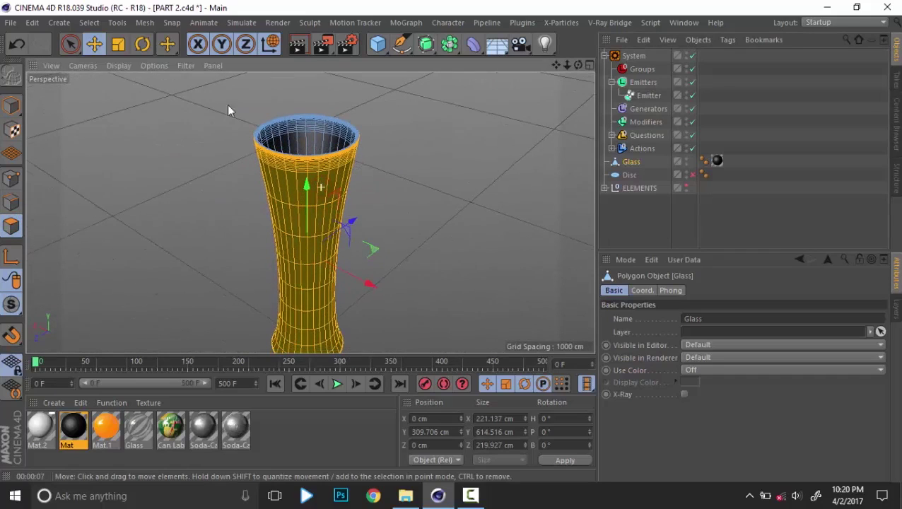
pyautogui.click(89, 22)
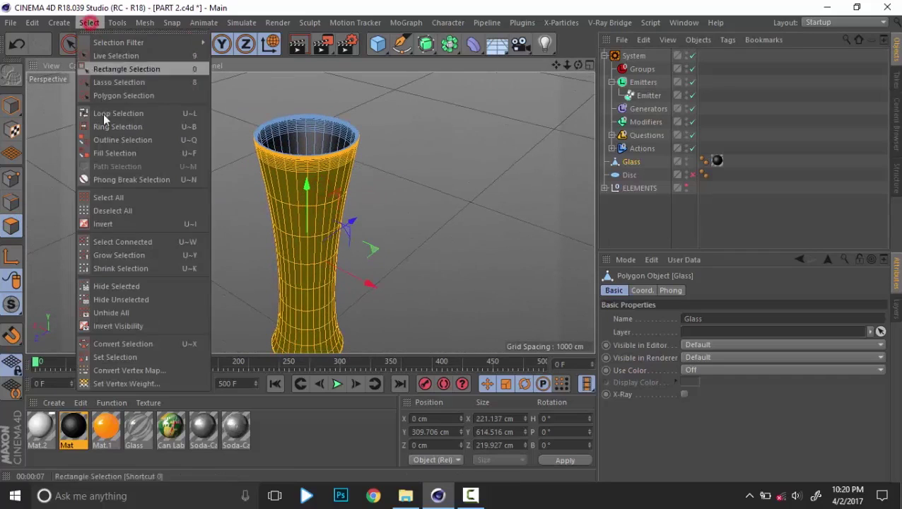
pyautogui.click(136, 357)
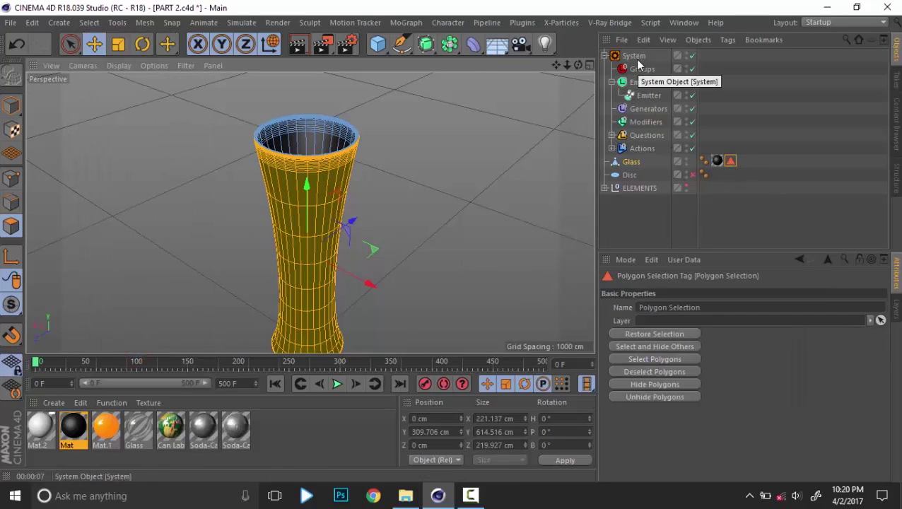
# Return to model mode and assign the Glass's Polygon Selection tag as the Emitter's Selection
pyautogui.click(649, 94)
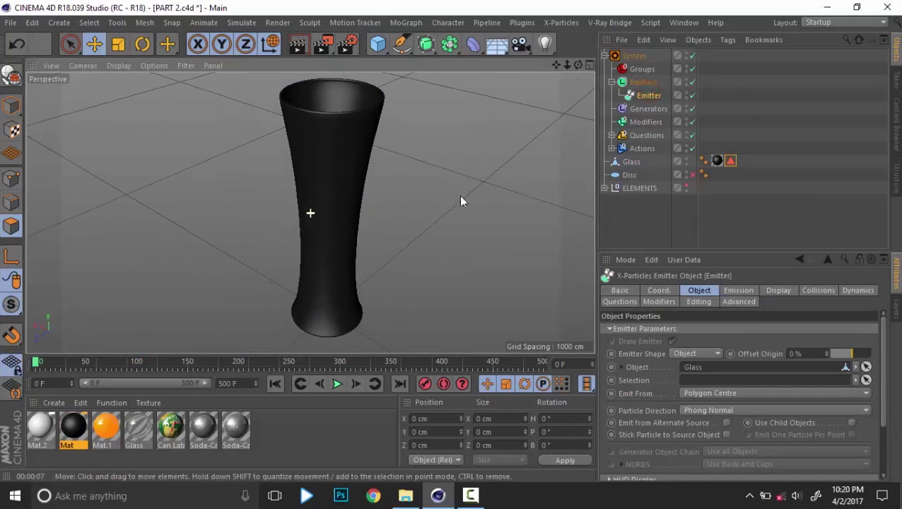
pyautogui.keyDown('alt'); pyautogui.moveTo(391, 221); pyautogui.dragTo(410, 194); pyautogui.keyUp('alt')
pyautogui.click(12, 105)
pyautogui.keyDown('alt'); pyautogui.moveTo(309, 249); pyautogui.dragTo(336, 320); pyautogui.keyUp('alt')
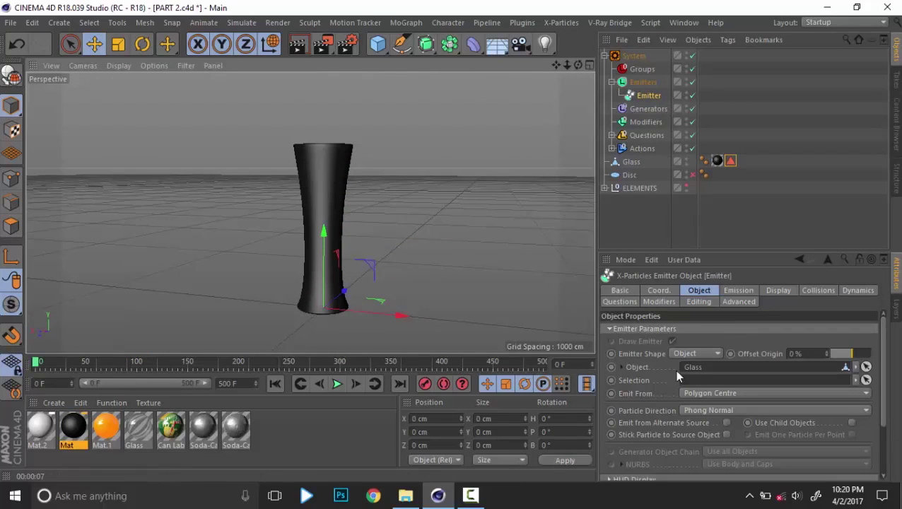
pyautogui.moveTo(731, 161); pyautogui.dragTo(704, 381)
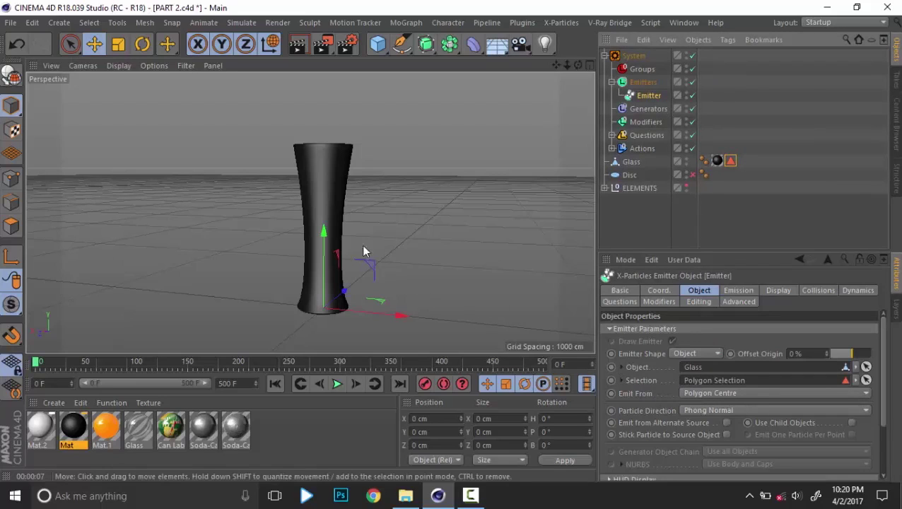
# Play the animation and examine from above how particles leave the selected glass polygons
pyautogui.keyDown('alt'); pyautogui.moveTo(342, 189); pyautogui.dragTo(346, 124); pyautogui.keyUp('alt')
pyautogui.scroll(2, 329, 168)
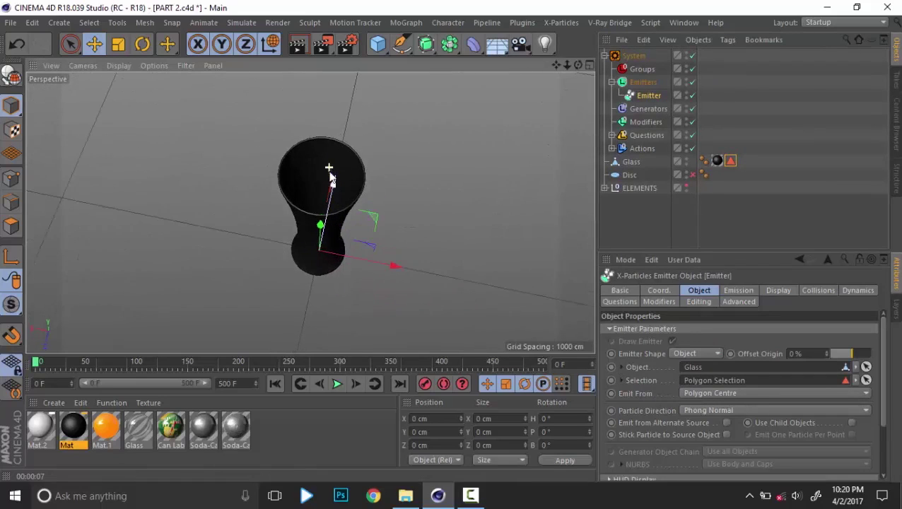
pyautogui.click(339, 384)
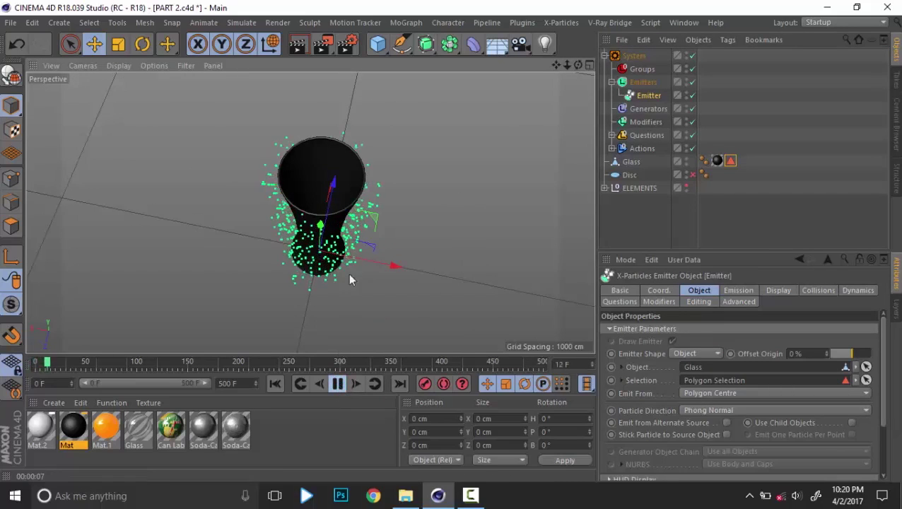
pyautogui.keyDown('alt'); pyautogui.moveTo(353, 228); pyautogui.dragTo(366, 311); pyautogui.keyUp('alt')
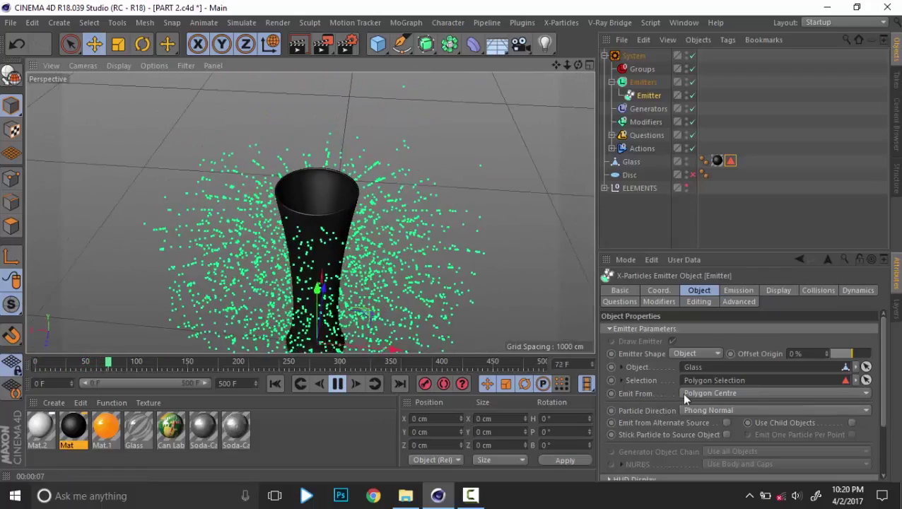
# Set the Emitter's Emit From option to Polygon Area and check the emission by replaying from frame 0
pyautogui.click(729, 393)
pyautogui.click(731, 312)
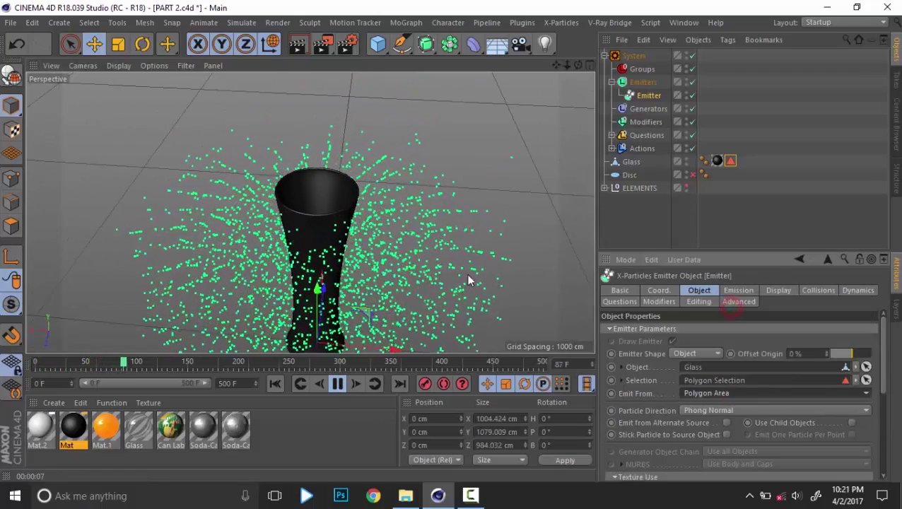
pyautogui.click(275, 383)
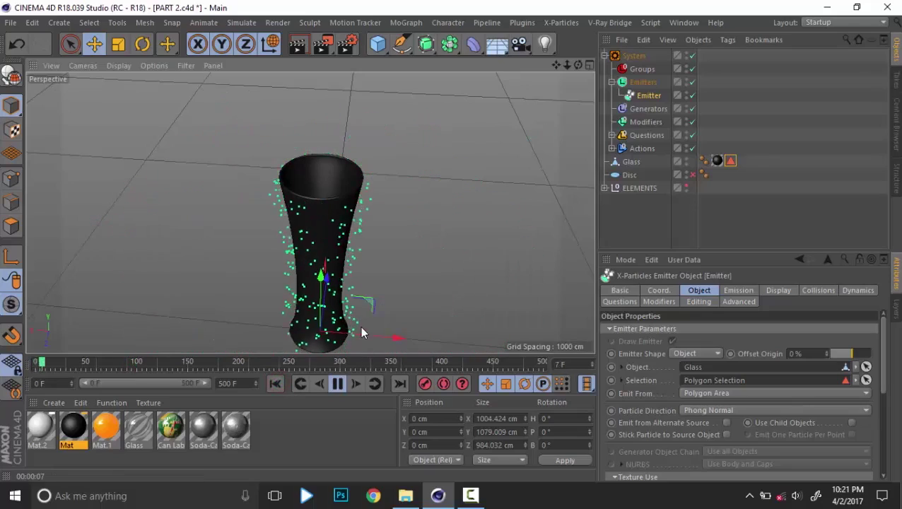
pyautogui.keyDown('alt'); pyautogui.moveTo(368, 271); pyautogui.dragTo(358, 237); pyautogui.keyUp('alt')
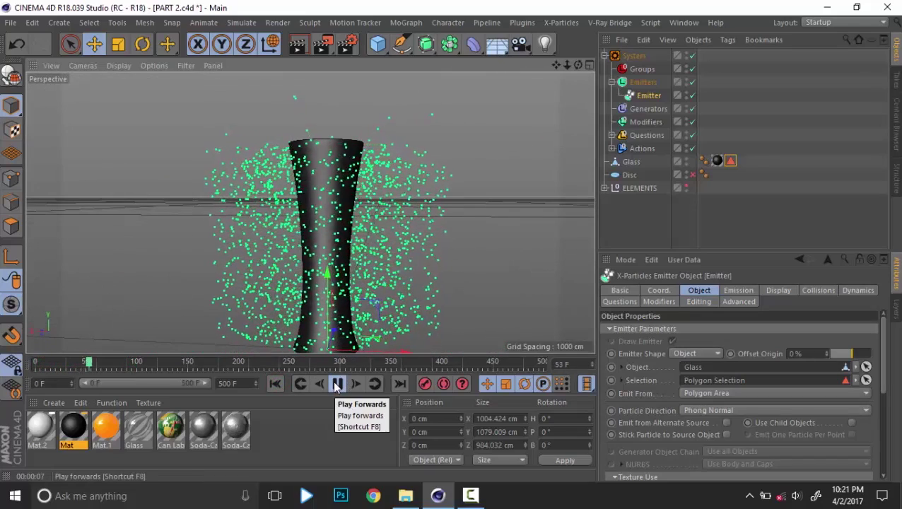
pyautogui.click(337, 384)
pyautogui.keyDown('alt'); pyautogui.moveTo(374, 271); pyautogui.dragTo(373, 263); pyautogui.keyUp('alt')
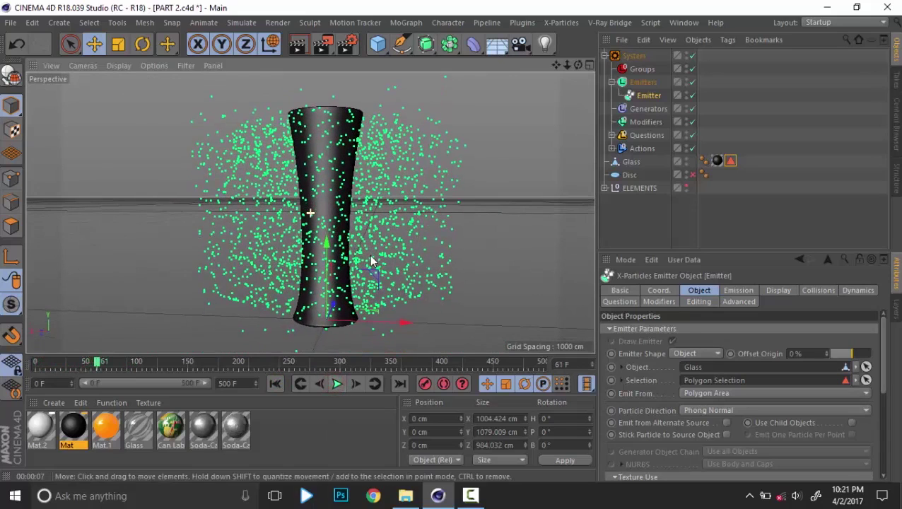
pyautogui.click(275, 383)
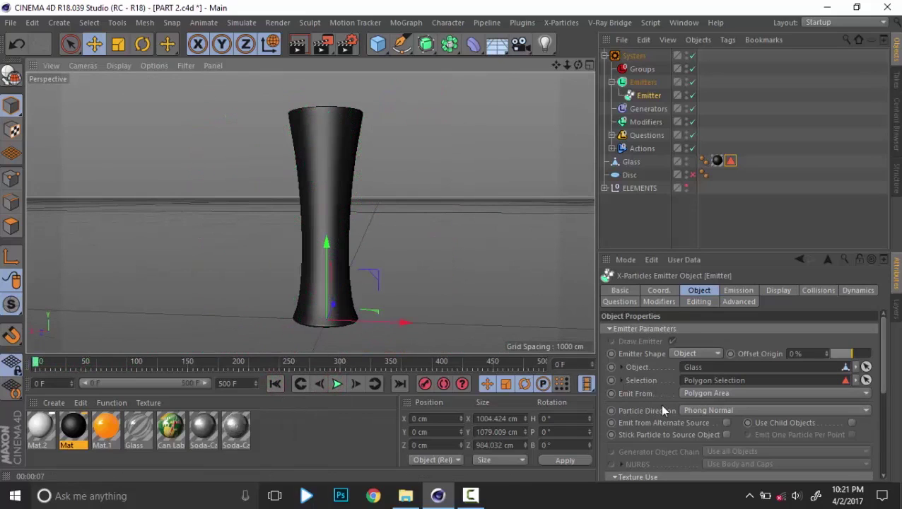
# Try the Emitter's Pulse emission mode in playback, and restore the mode to Rate at frame 0
pyautogui.click(735, 292)
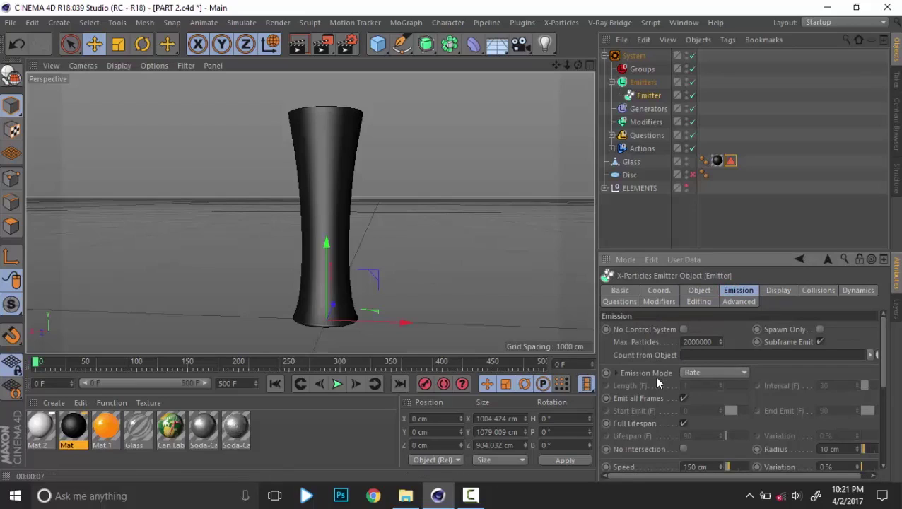
pyautogui.click(709, 375)
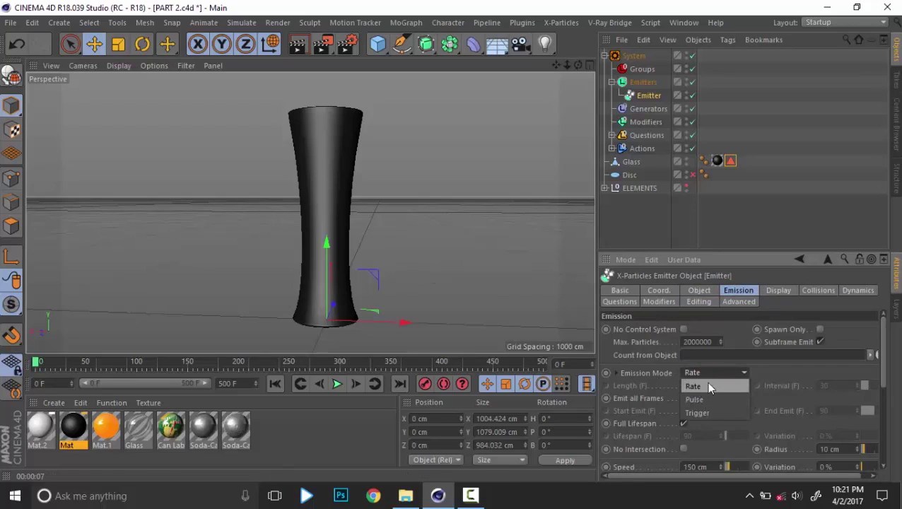
pyautogui.click(712, 387)
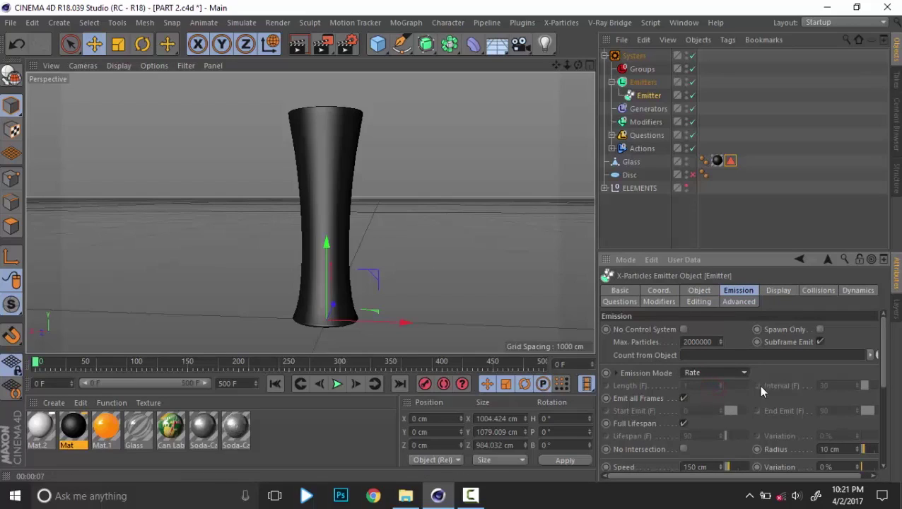
pyautogui.click(708, 400)
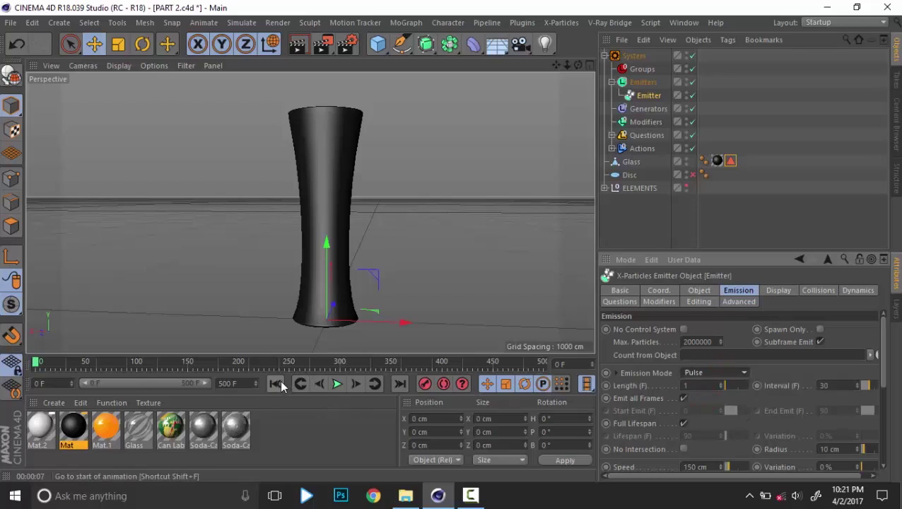
pyautogui.click(335, 384)
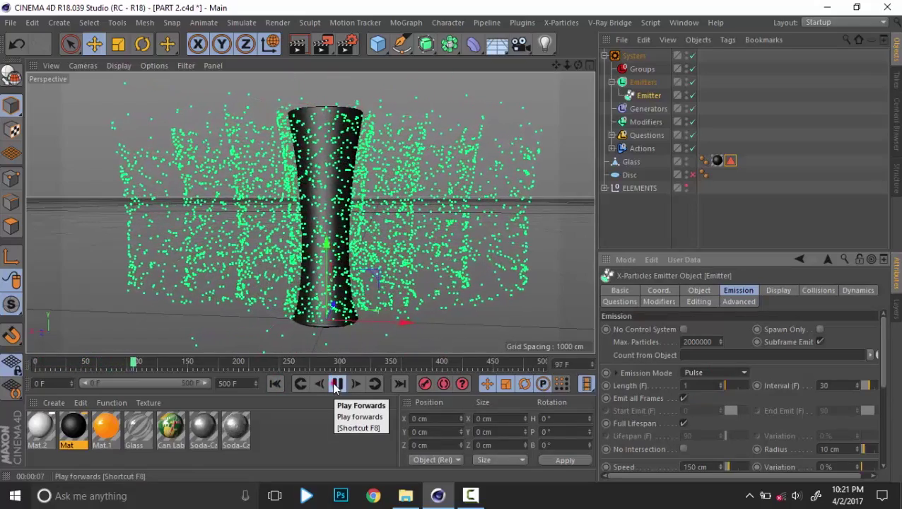
pyautogui.click(337, 384)
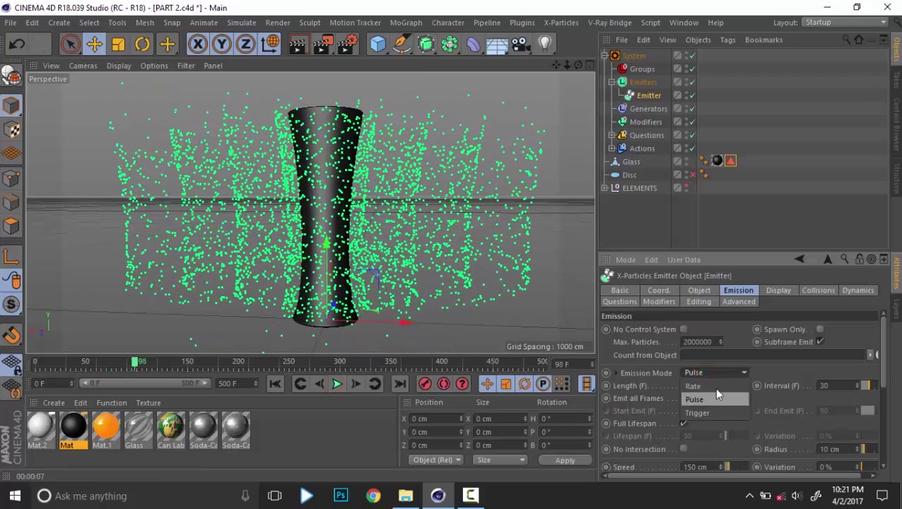
pyautogui.click(716, 387)
pyautogui.click(275, 383)
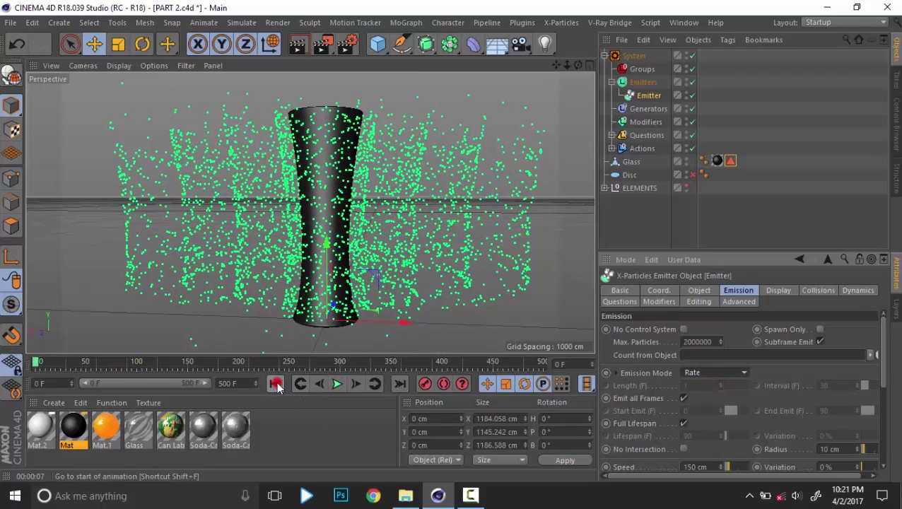
# Turn off Emit all Frames for the Emitter, set End Emit to 1, and preview the short emission
pyautogui.click(682, 399)
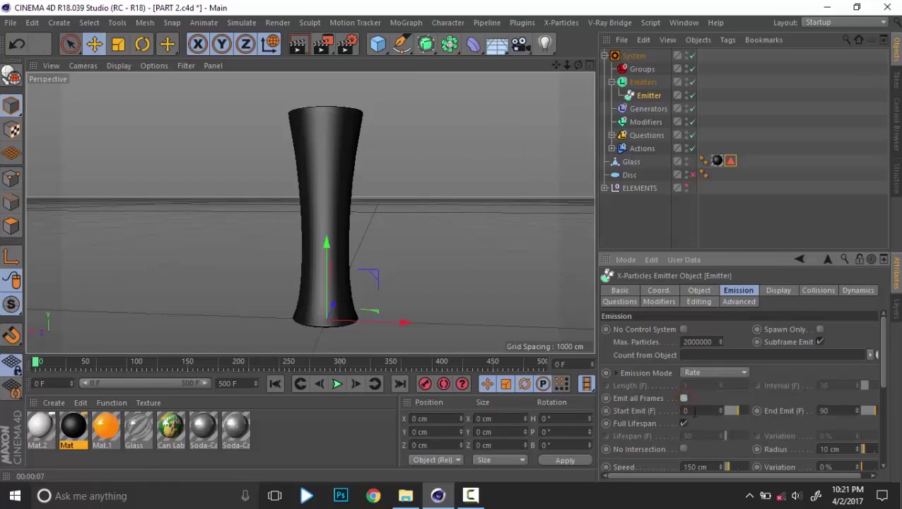
pyautogui.moveTo(830, 407); pyautogui.dragTo(706, 408)
pyautogui.write('1')
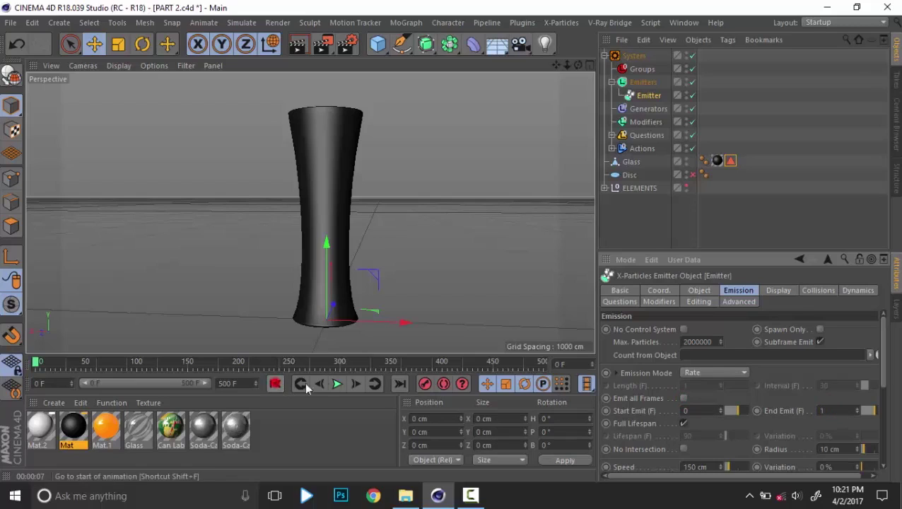
pyautogui.click(338, 384)
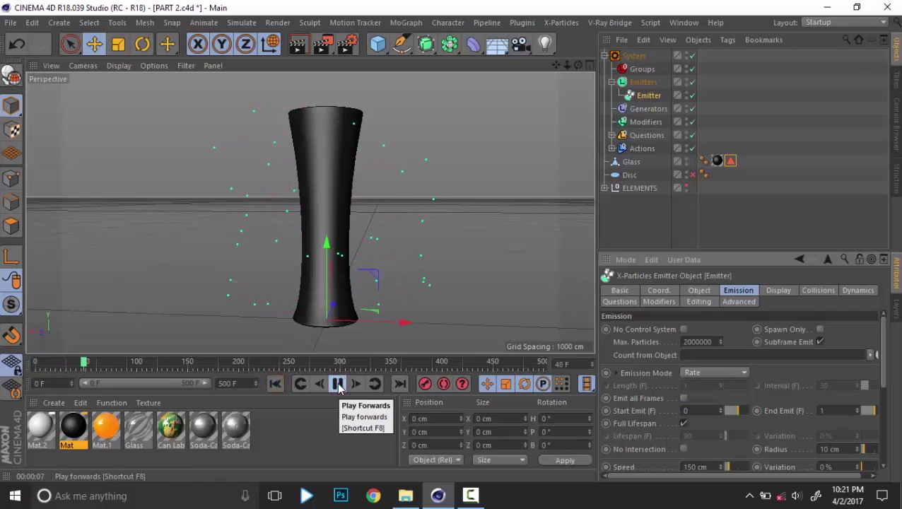
pyautogui.click(338, 384)
pyautogui.click(275, 383)
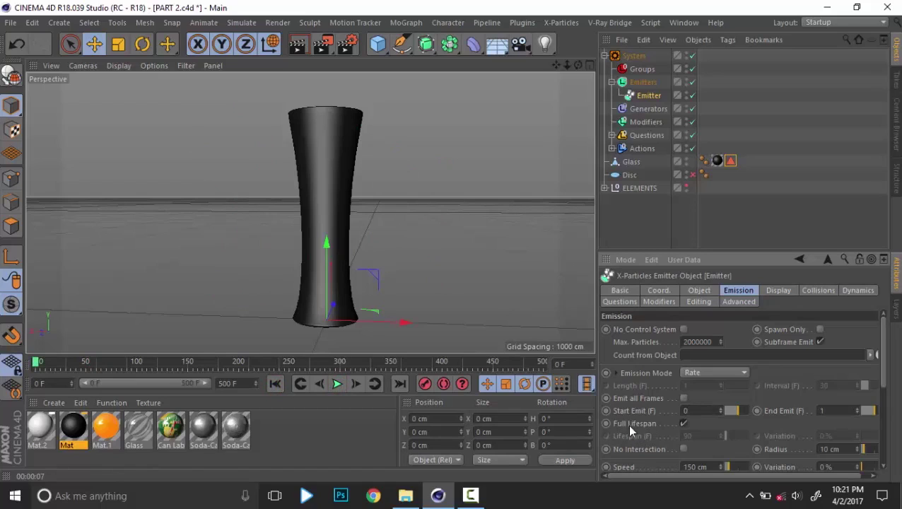
# Enable No Intersection, set the particle Speed to 0 cm, and check the particles on the glass in playback
pyautogui.scroll(-3, 628, 424)
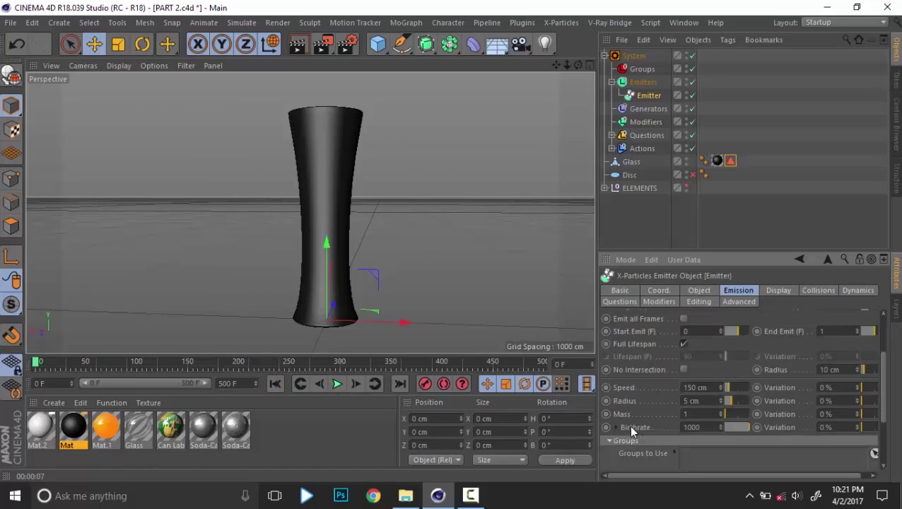
pyautogui.click(683, 370)
pyautogui.click(706, 387)
pyautogui.write('0')
pyautogui.press('Return')
pyautogui.click(275, 384)
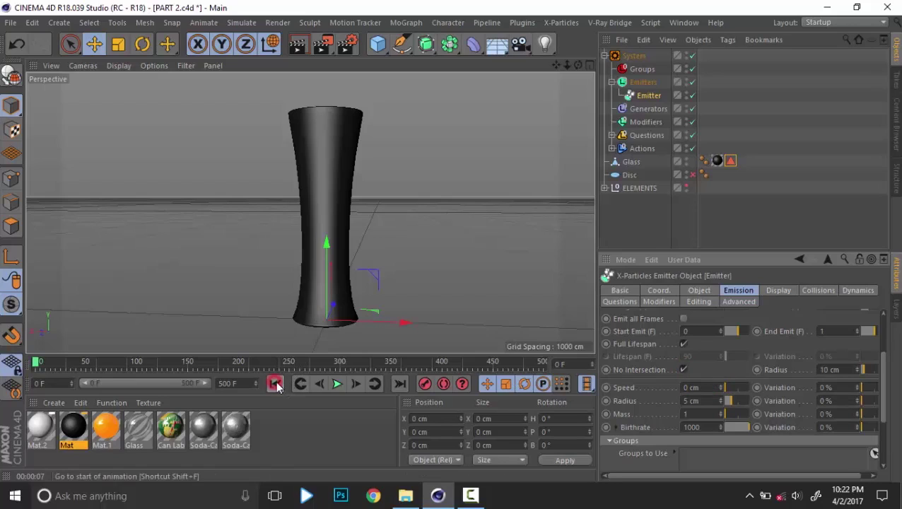
pyautogui.click(337, 383)
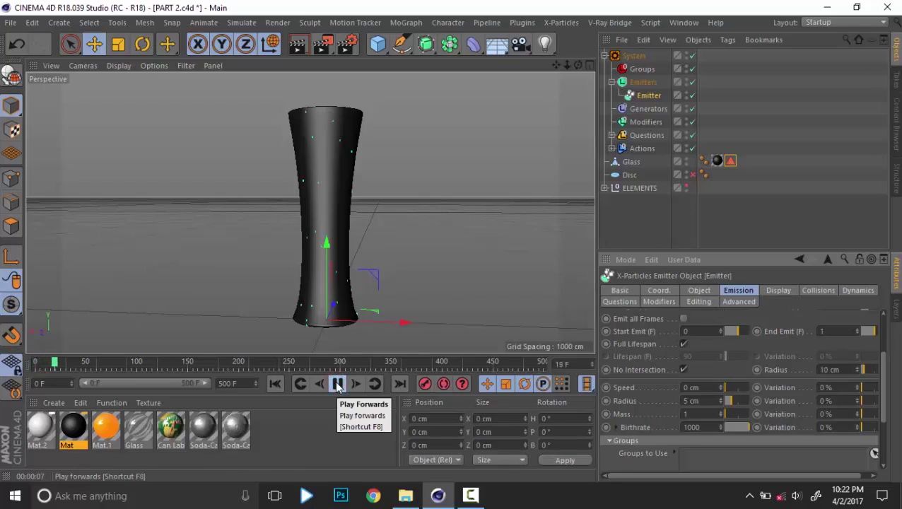
pyautogui.click(337, 383)
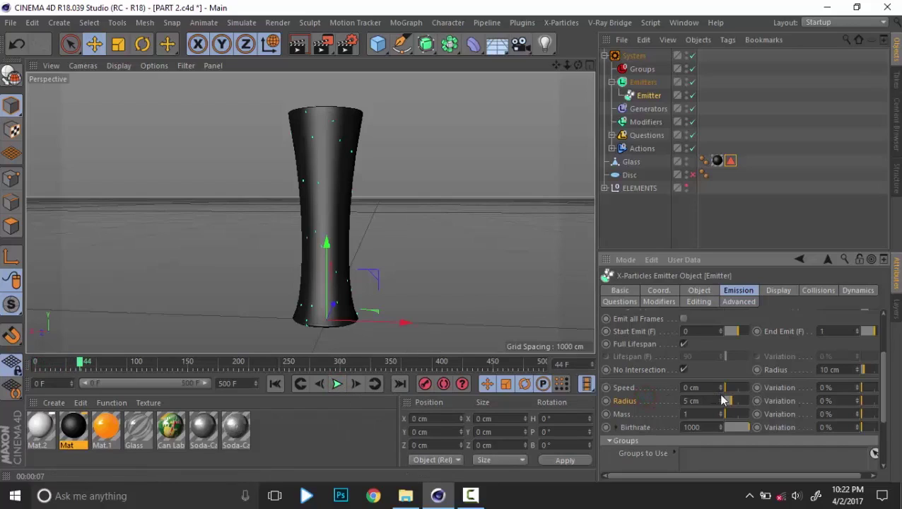
# Set the No Intersection radius to 8 cm, replay the emission from frame 0, and collapse the Emitters group
pyautogui.click(846, 370)
pyautogui.write('8')
pyautogui.press('Return')
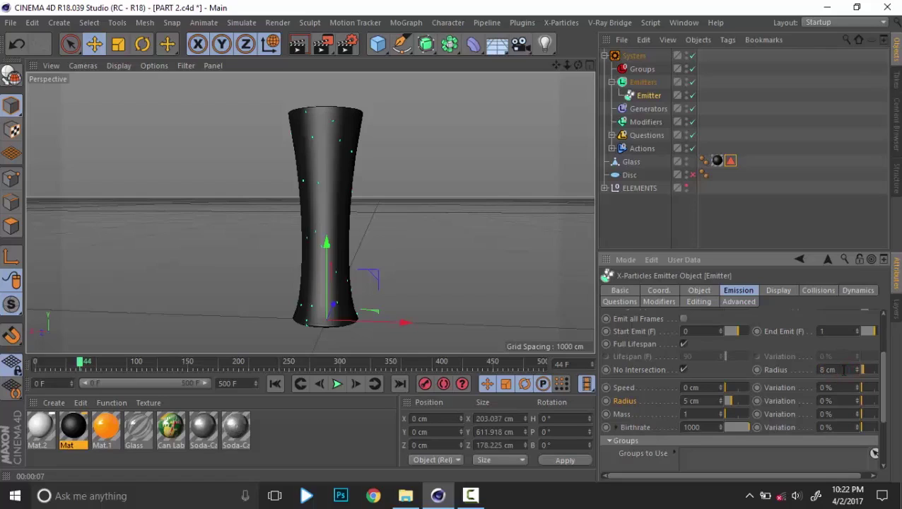
pyautogui.click(759, 217)
pyautogui.click(278, 382)
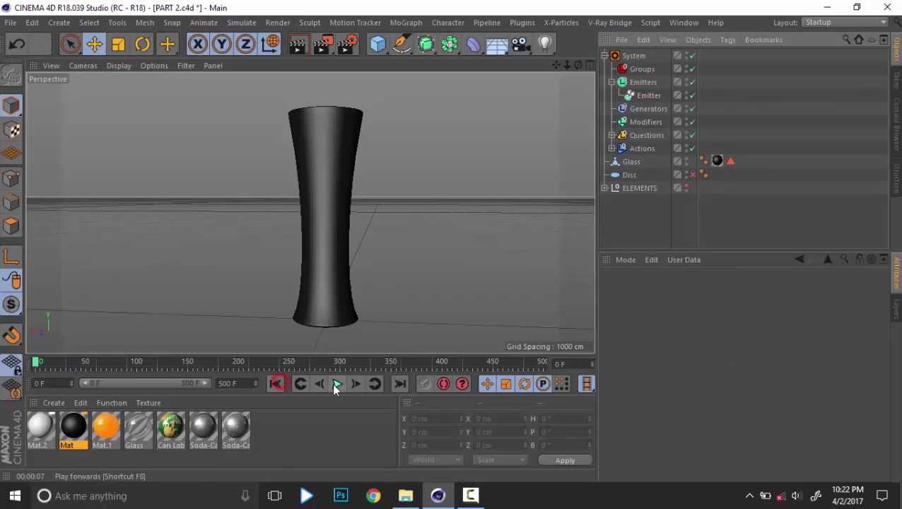
pyautogui.click(336, 383)
pyautogui.click(337, 383)
pyautogui.keyDown('alt'); pyautogui.moveTo(337, 336); pyautogui.dragTo(298, 286); pyautogui.keyUp('alt')
pyautogui.click(612, 82)
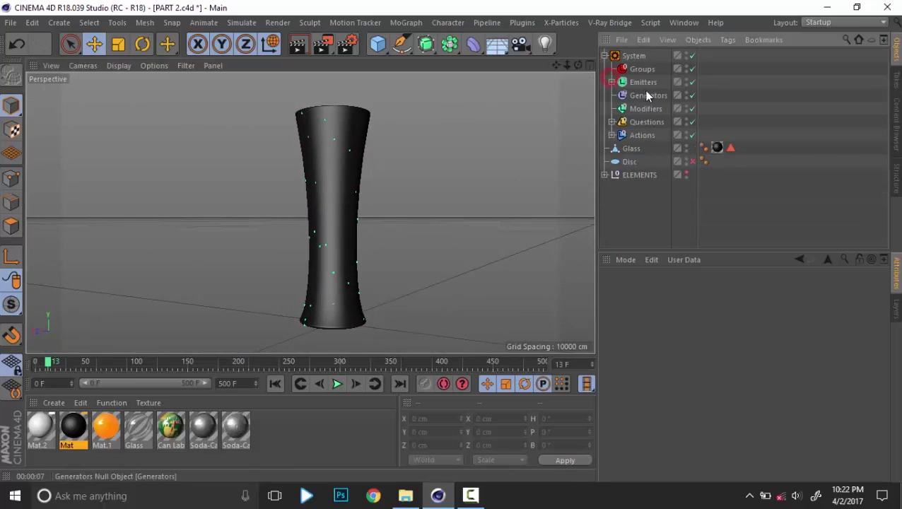
# Add a Skinner generator to the X-Particles System object
pyautogui.click(645, 95)
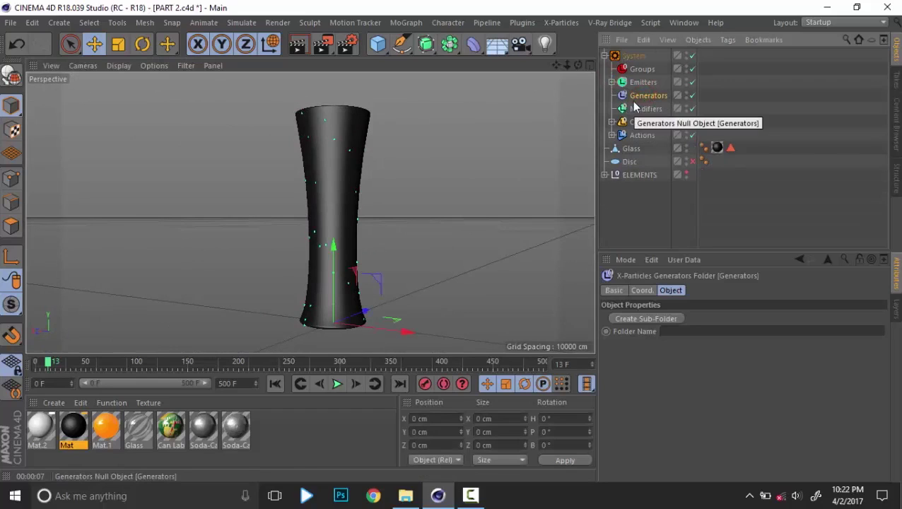
pyautogui.click(753, 106)
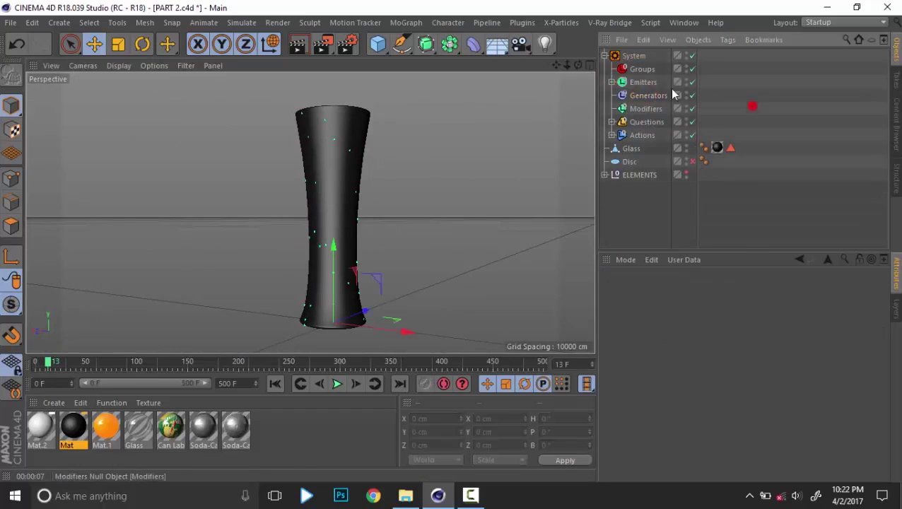
pyautogui.click(633, 57)
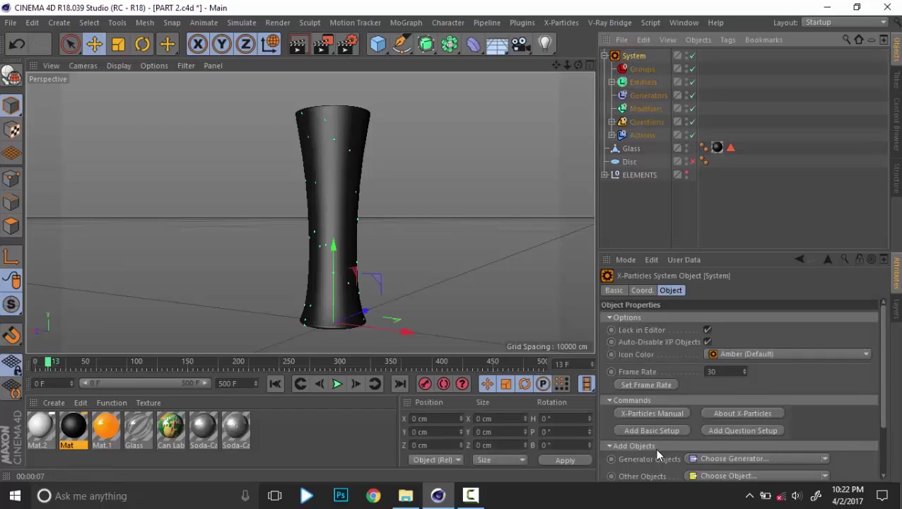
pyautogui.scroll(-2, 647, 456)
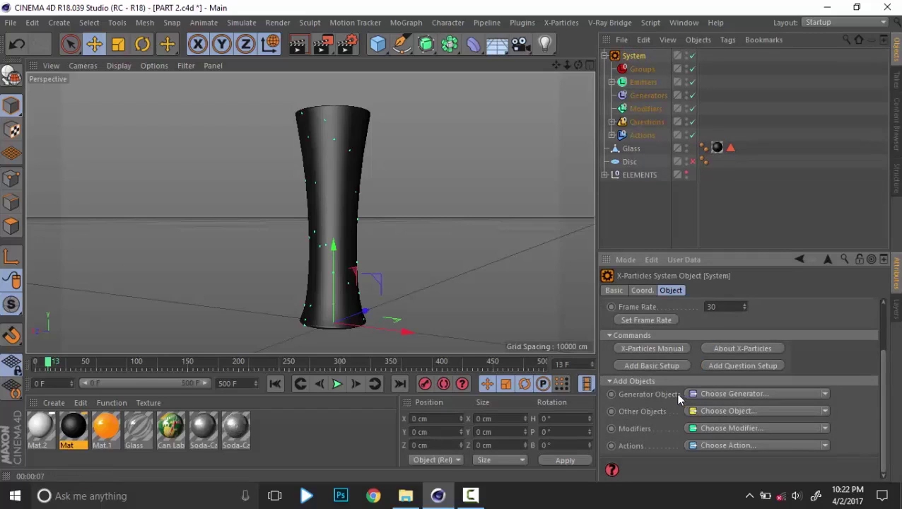
pyautogui.click(824, 394)
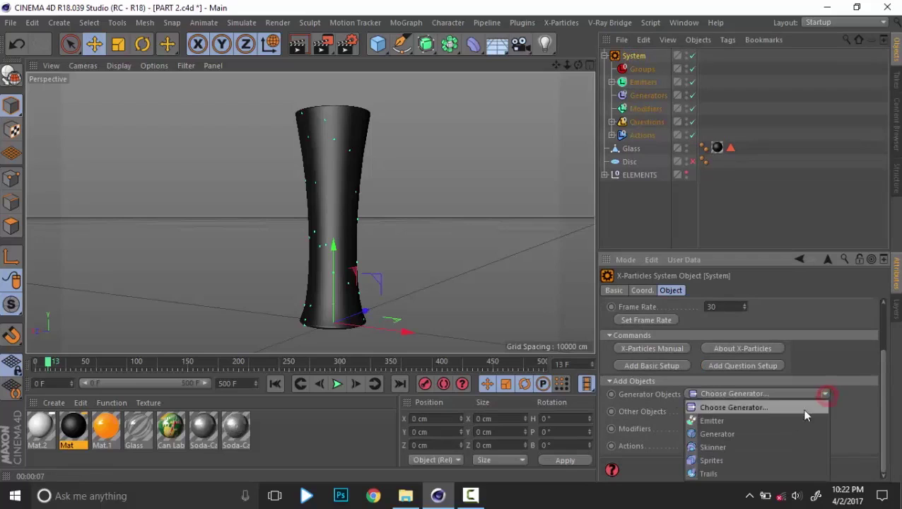
pyautogui.click(724, 447)
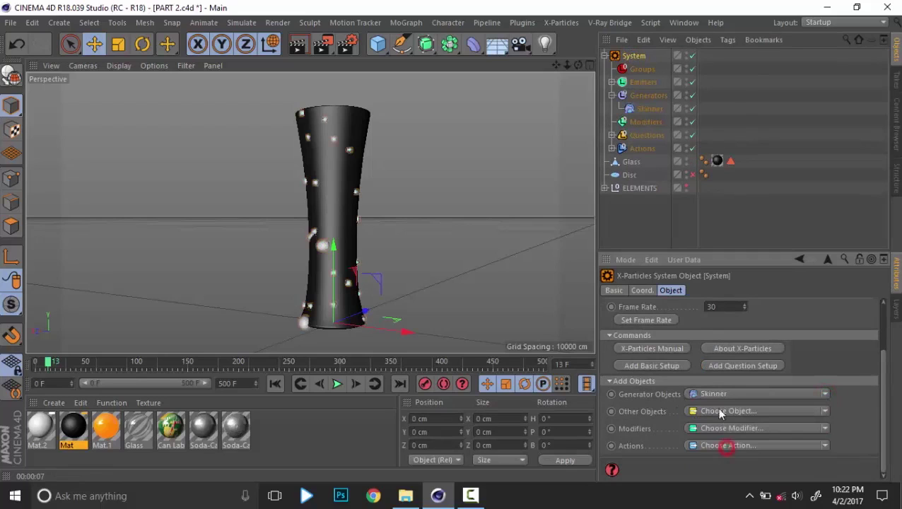
# Apply the Mat.2 material to the Skinner object
pyautogui.click(649, 108)
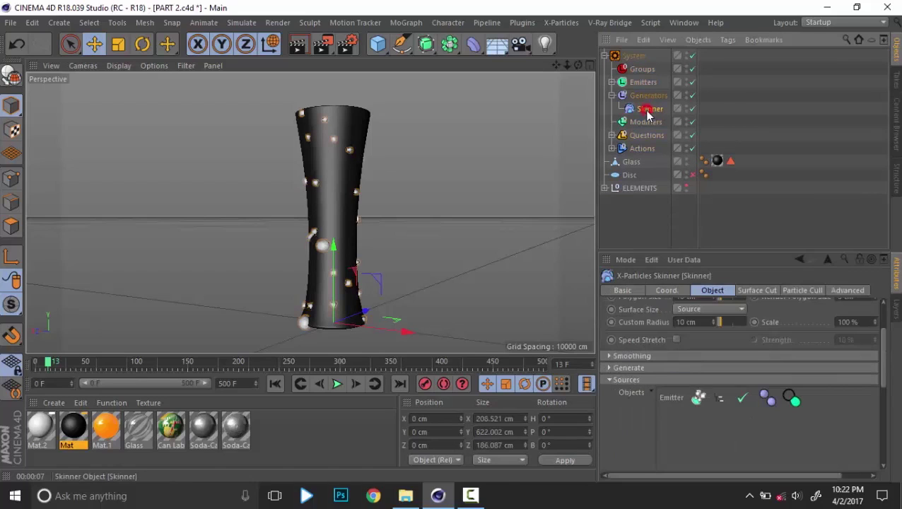
pyautogui.click(424, 219)
pyautogui.keyDown('alt'); pyautogui.moveTo(389, 248); pyautogui.dragTo(381, 269); pyautogui.keyUp('alt')
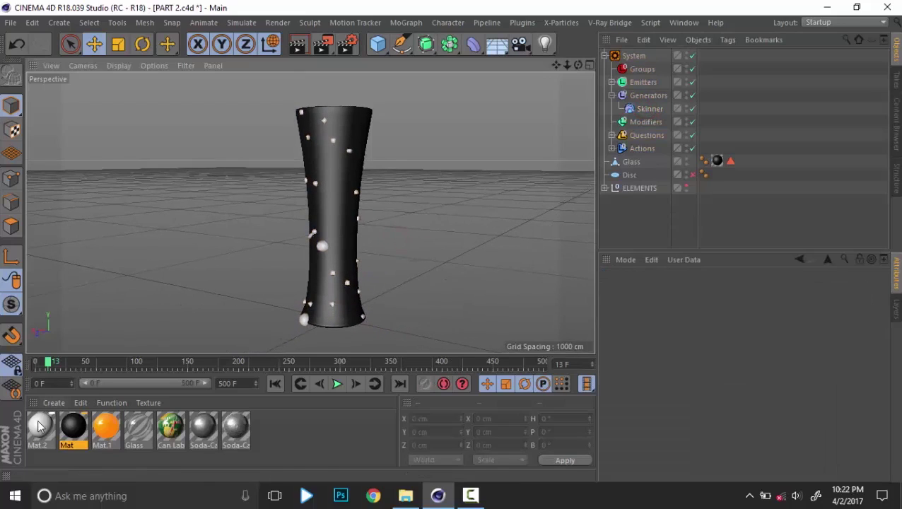
pyautogui.moveTo(40, 426); pyautogui.dragTo(649, 109)
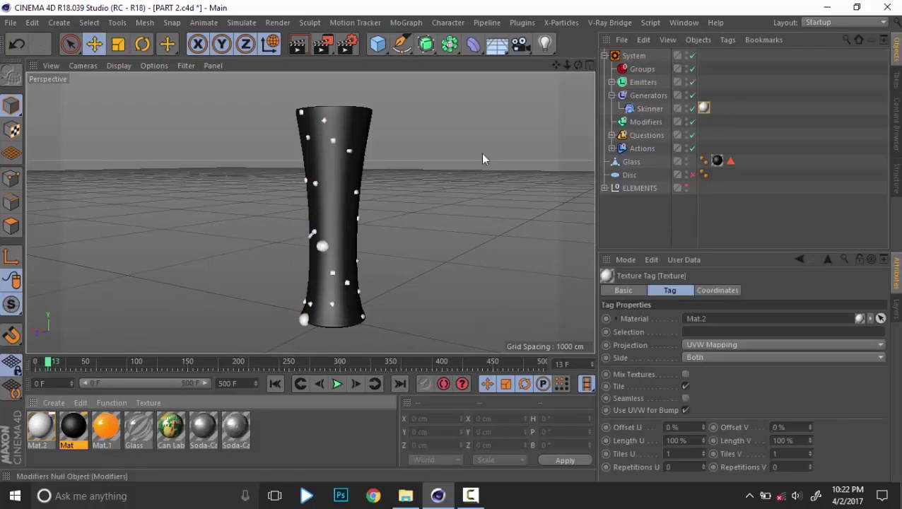
# Replay the animation from frame 0 and examine the skinned particles on the glass from several angles
pyautogui.click(421, 203)
pyautogui.scroll(4, 427, 212)
pyautogui.keyDown('alt'); pyautogui.moveTo(492, 230); pyautogui.dragTo(505, 288); pyautogui.keyUp('alt')
pyautogui.keyDown('alt'); pyautogui.moveTo(397, 266); pyautogui.dragTo(410, 273, button='right'); pyautogui.keyUp('alt')
pyautogui.keyDown('alt'); pyautogui.moveTo(407, 281); pyautogui.dragTo(352, 370); pyautogui.keyUp('alt')
pyautogui.click(277, 385)
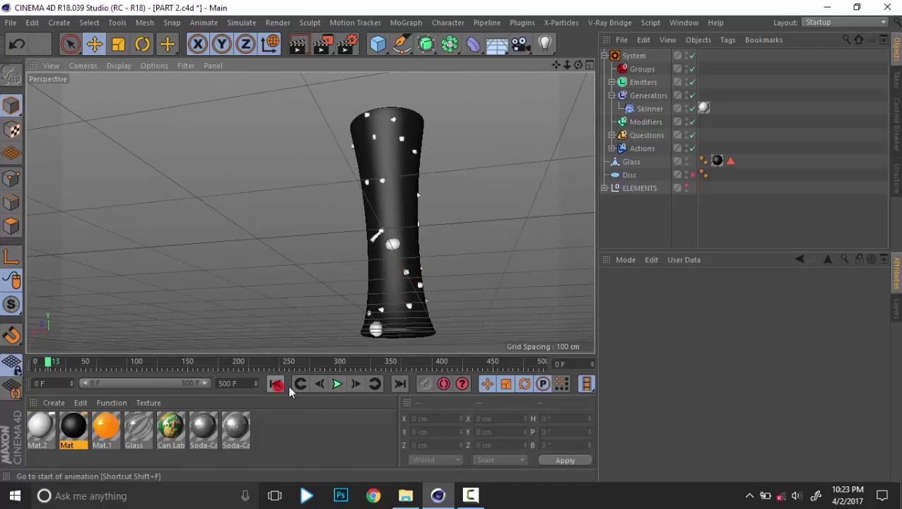
pyautogui.click(337, 383)
pyautogui.keyDown('alt'); pyautogui.moveTo(437, 293); pyautogui.dragTo(310, 148); pyautogui.keyUp('alt')
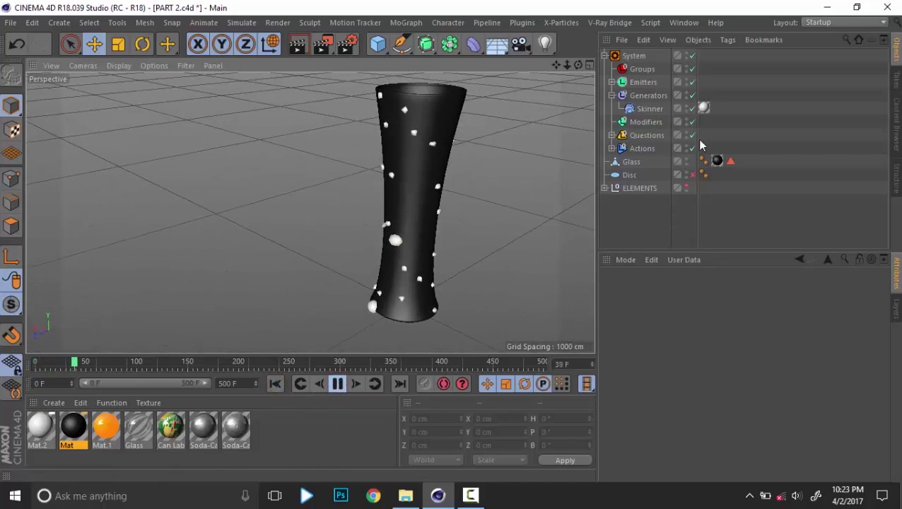
# Stop playback, return to frame 0, and set the Emitter's Birthrate to 12000
pyautogui.click(612, 82)
pyautogui.click(649, 96)
pyautogui.click(338, 382)
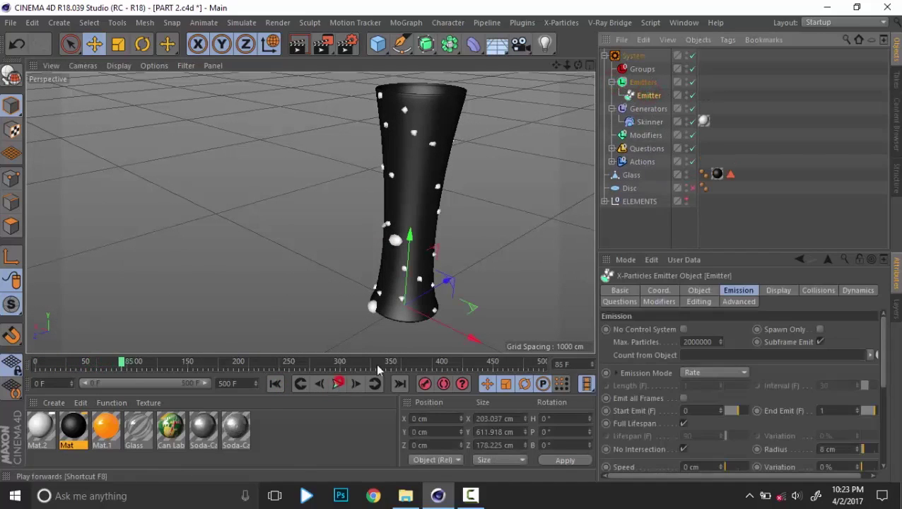
pyautogui.keyDown('alt'); pyautogui.moveTo(425, 283); pyautogui.dragTo(417, 304); pyautogui.keyUp('alt')
pyautogui.click(275, 383)
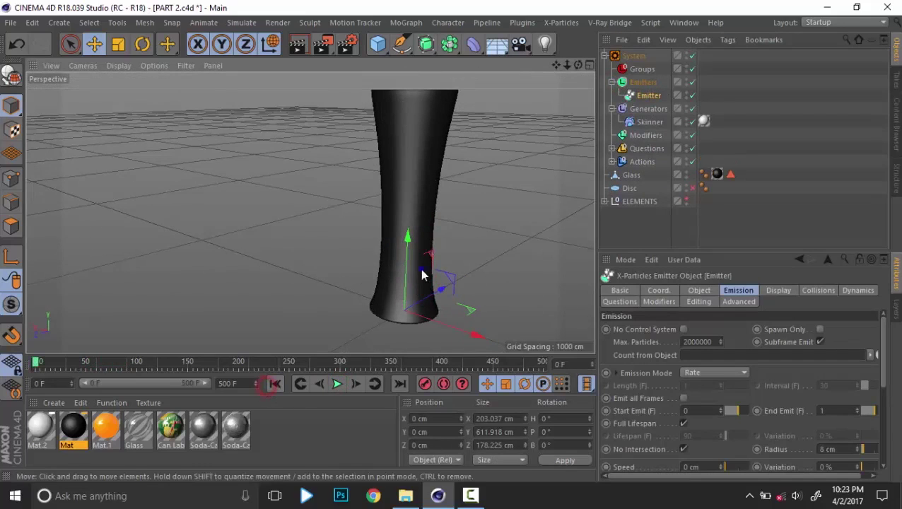
pyautogui.keyDown('alt'); pyautogui.moveTo(417, 264); pyautogui.dragTo(487, 348); pyautogui.keyUp('alt')
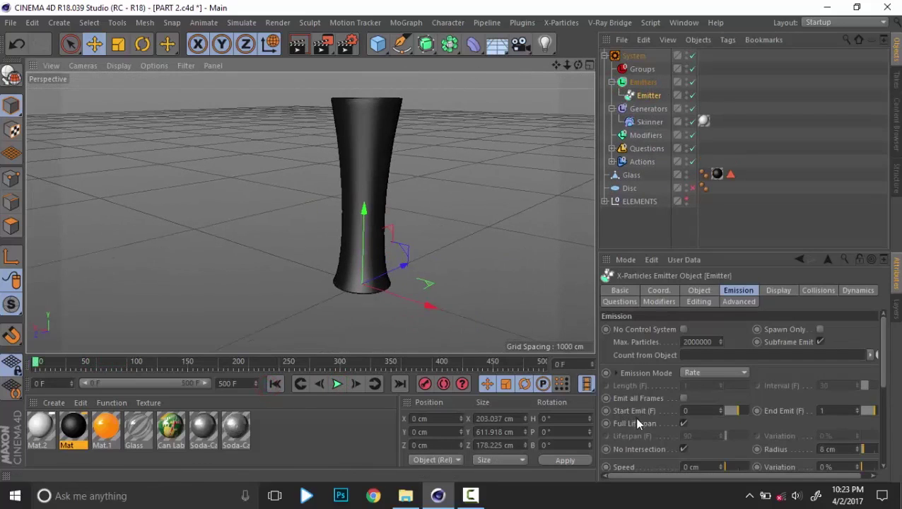
pyautogui.scroll(-3, 634, 418)
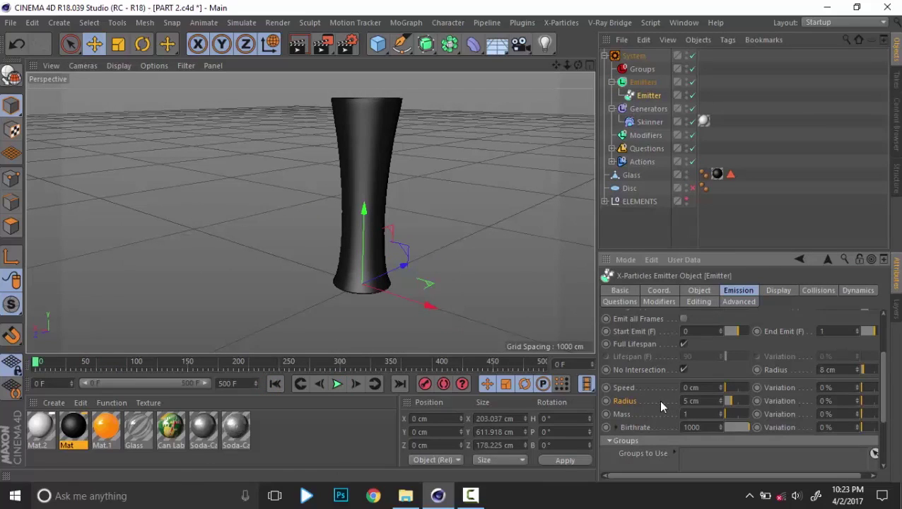
pyautogui.doubleClick(707, 427)
pyautogui.write('1200')
pyautogui.press('Return')
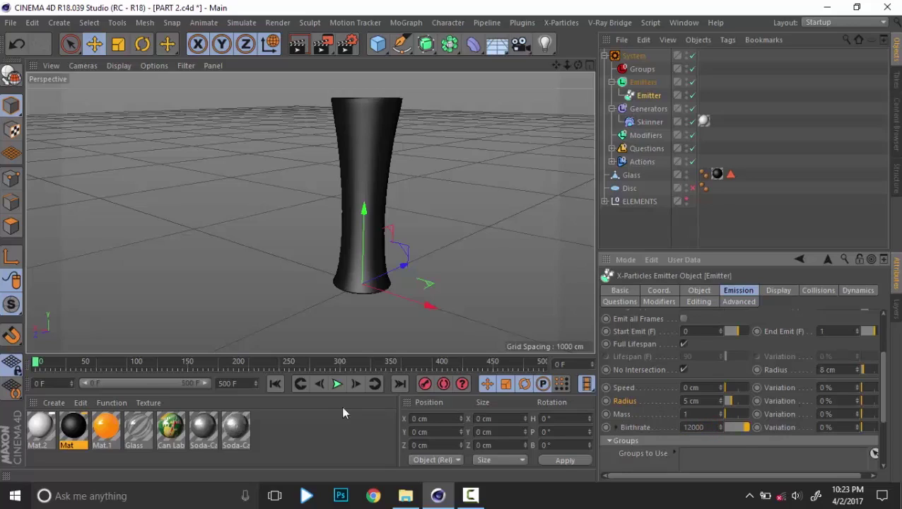
# Preview the denser emission for a few frames and inspect the skinned surface around the glass
pyautogui.click(337, 384)
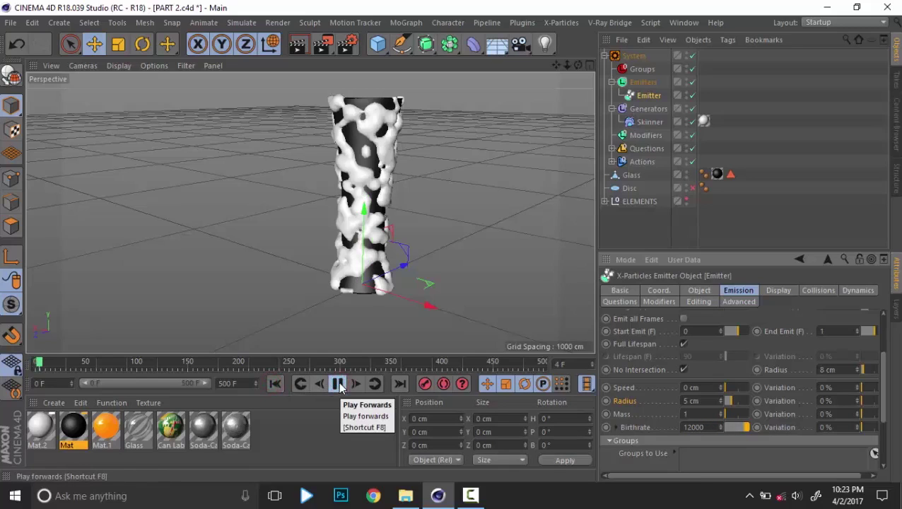
pyautogui.click(338, 384)
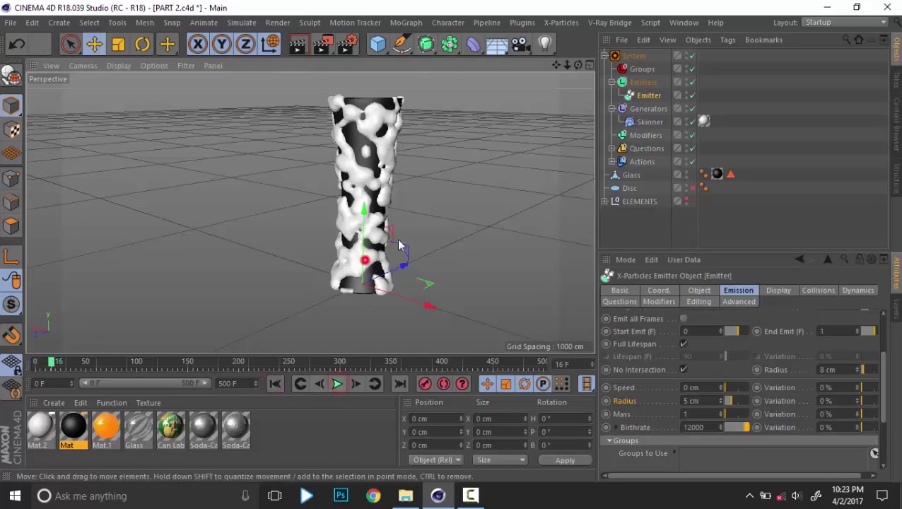
pyautogui.keyDown('alt'); pyautogui.moveTo(399, 246); pyautogui.dragTo(551, 344); pyautogui.keyUp('alt')
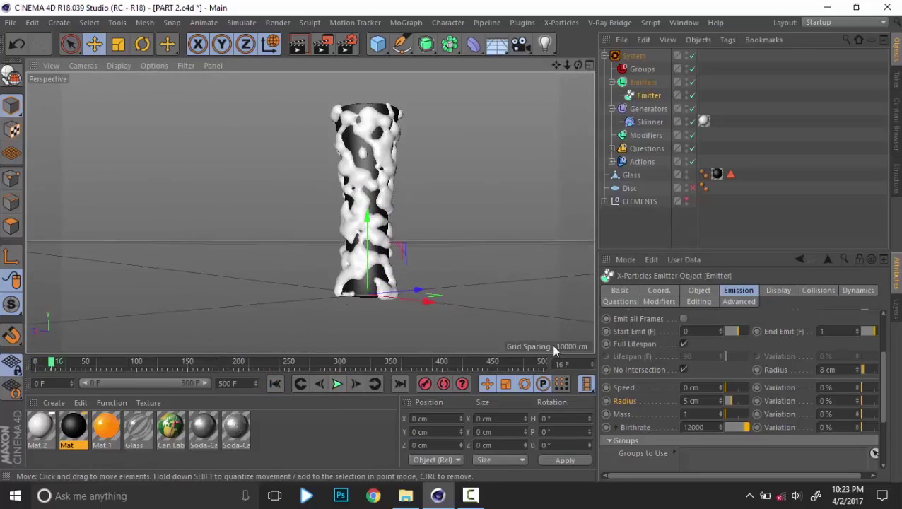
# Set the Emitter's particle Radius to 2 cm and replay the emission from frame 0
pyautogui.doubleClick(710, 400)
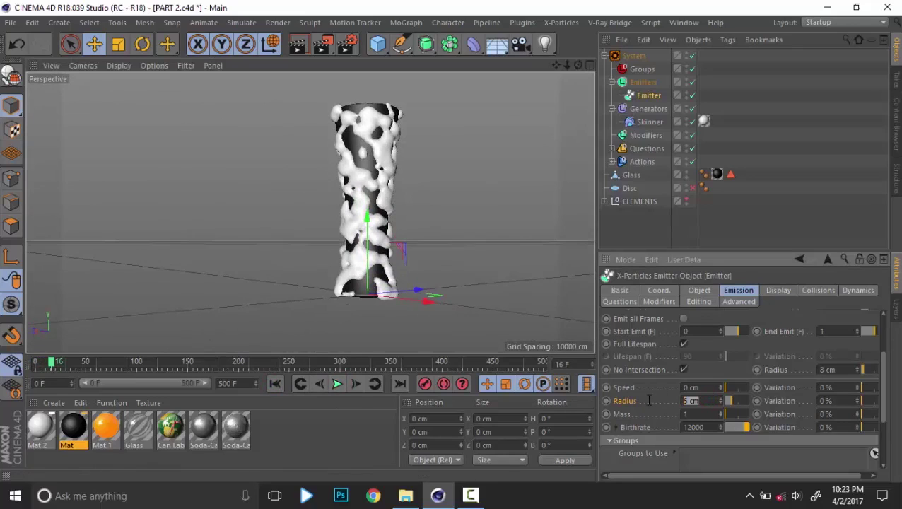
pyautogui.write('2')
pyautogui.press('Return')
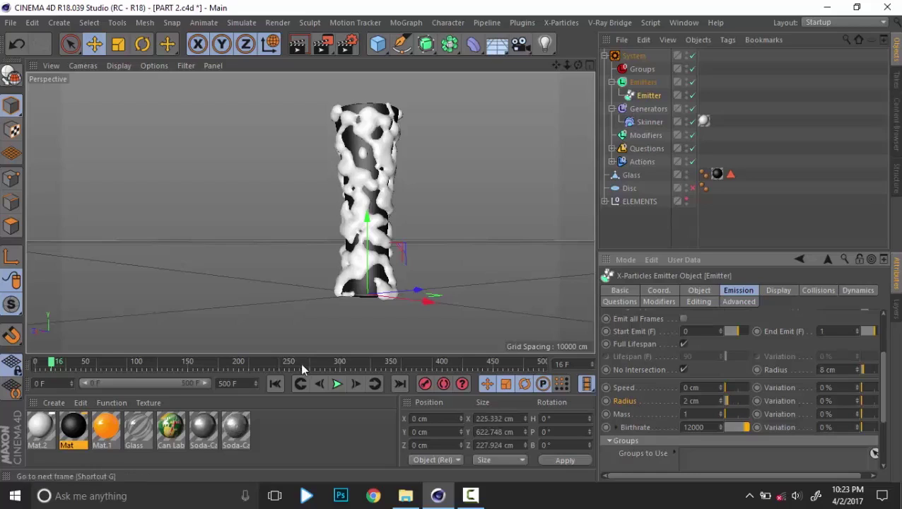
pyautogui.click(275, 384)
pyautogui.click(338, 383)
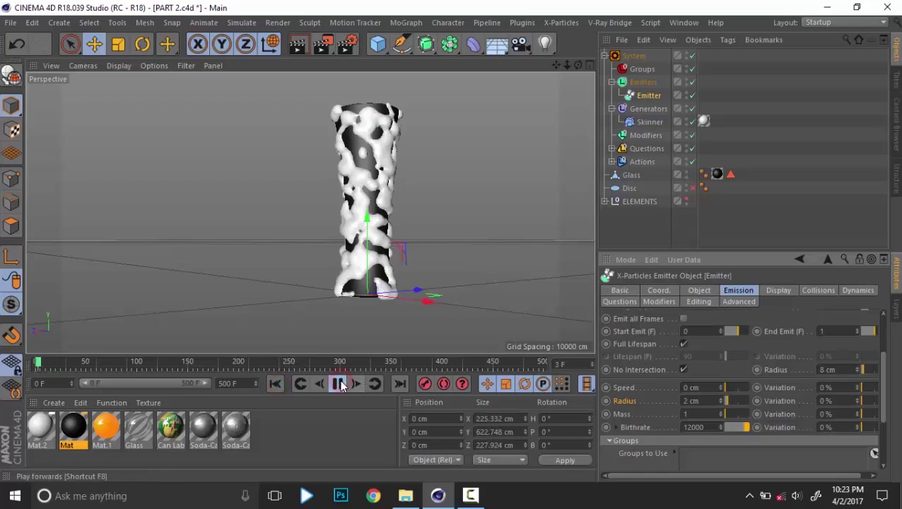
pyautogui.click(339, 383)
pyautogui.keyDown('alt'); pyautogui.moveTo(351, 307); pyautogui.dragTo(417, 236); pyautogui.keyUp('alt')
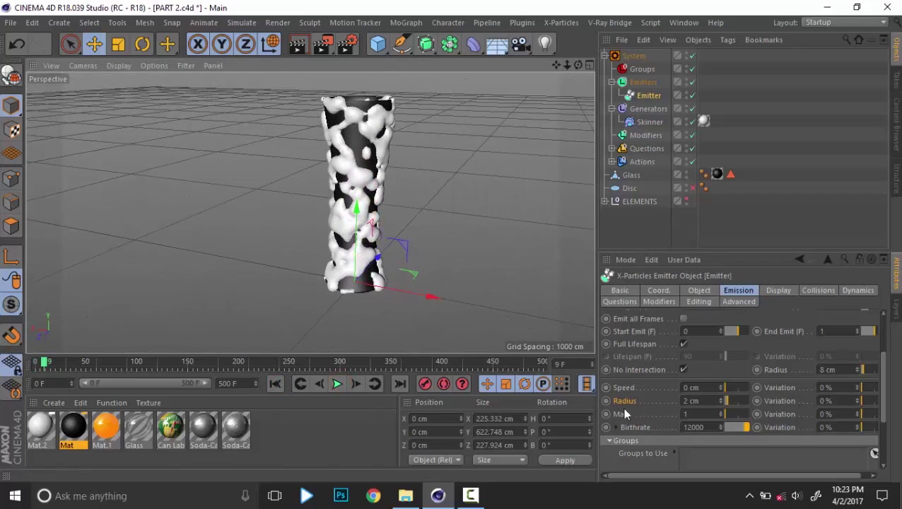
# Set both the Polygon Size and the Render Polygon Size of the Skinner to 3 cm
pyautogui.click(639, 123)
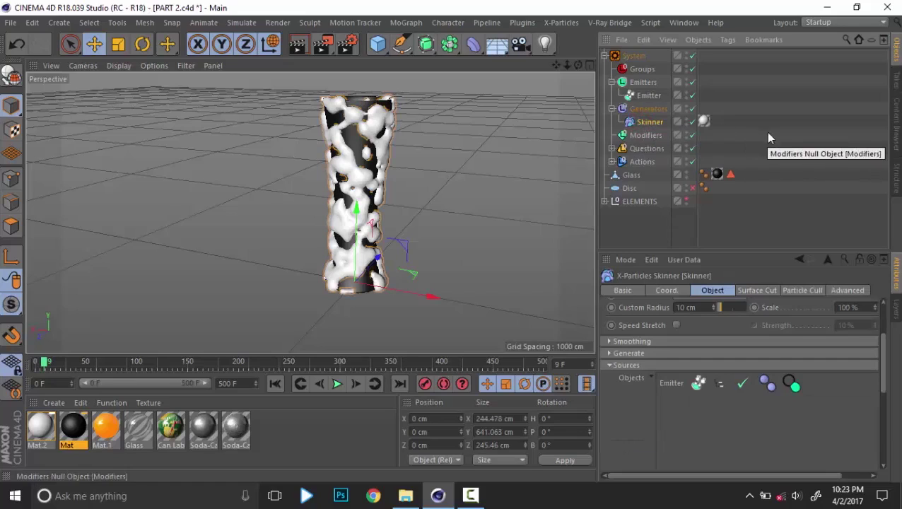
pyautogui.click(751, 292)
pyautogui.click(714, 292)
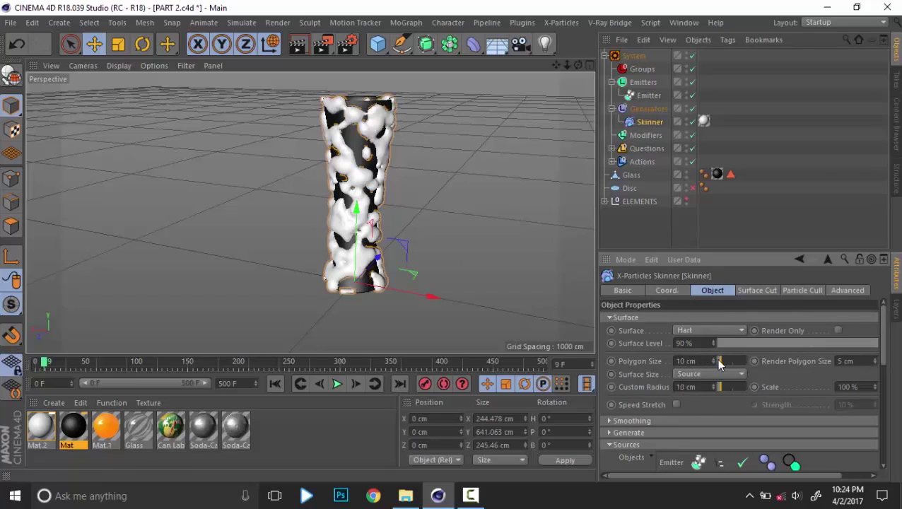
pyautogui.moveTo(720, 361); pyautogui.dragTo(716, 361)
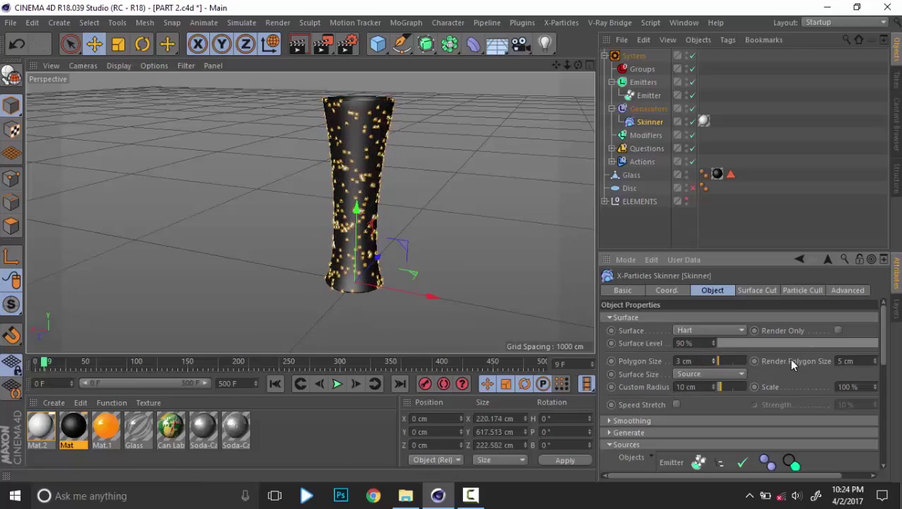
pyautogui.doubleClick(851, 359)
pyautogui.write('3')
pyautogui.click(650, 387)
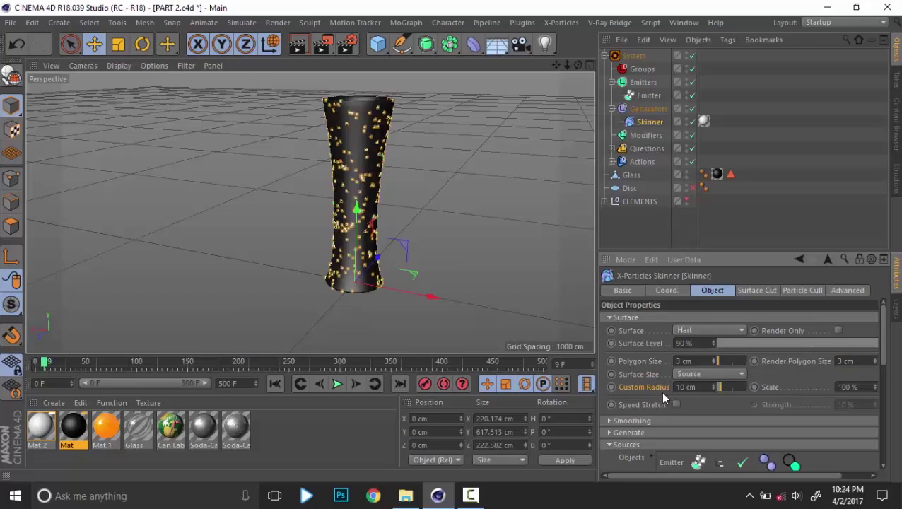
# Set the Skinner's Custom Radius to 5 cm, inspect the droplets up close, and replay the emission from frame 0
pyautogui.doubleClick(704, 387)
pyautogui.write('5')
pyautogui.press('Return')
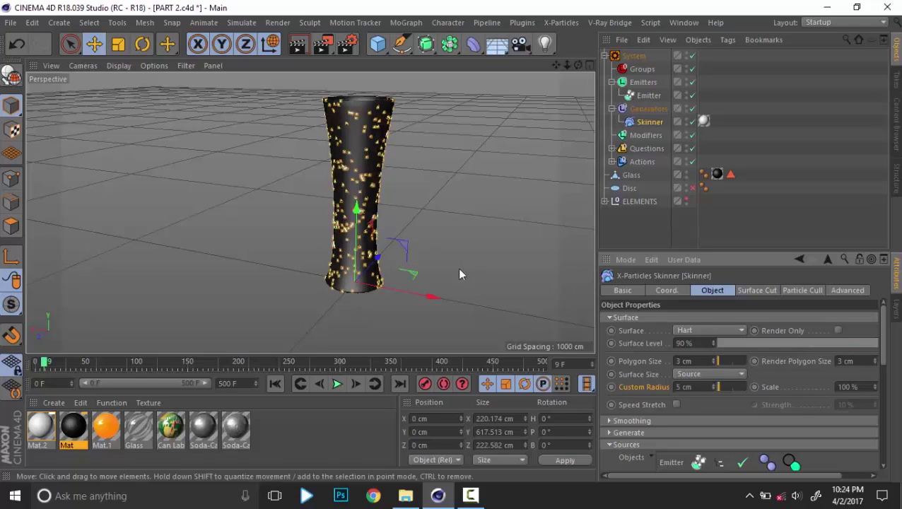
pyautogui.scroll(6, 459, 275)
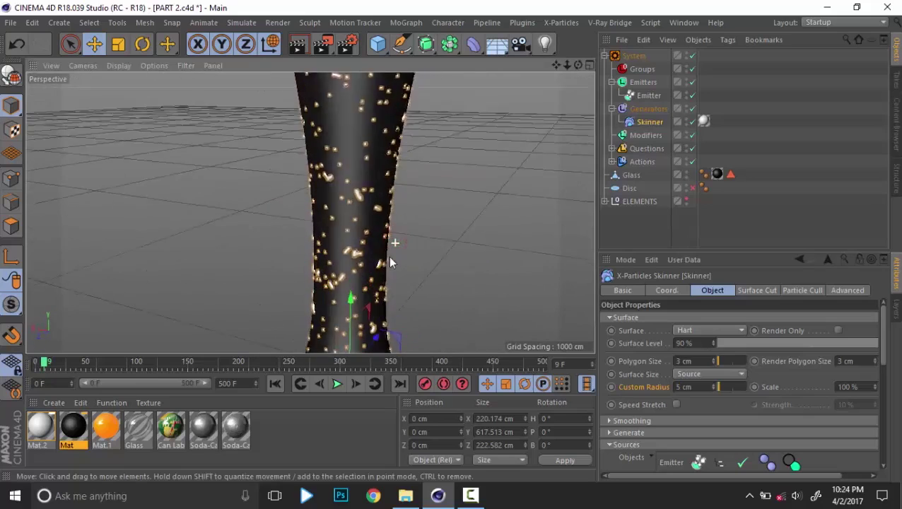
pyautogui.scroll(-6, 391, 262)
pyautogui.click(281, 384)
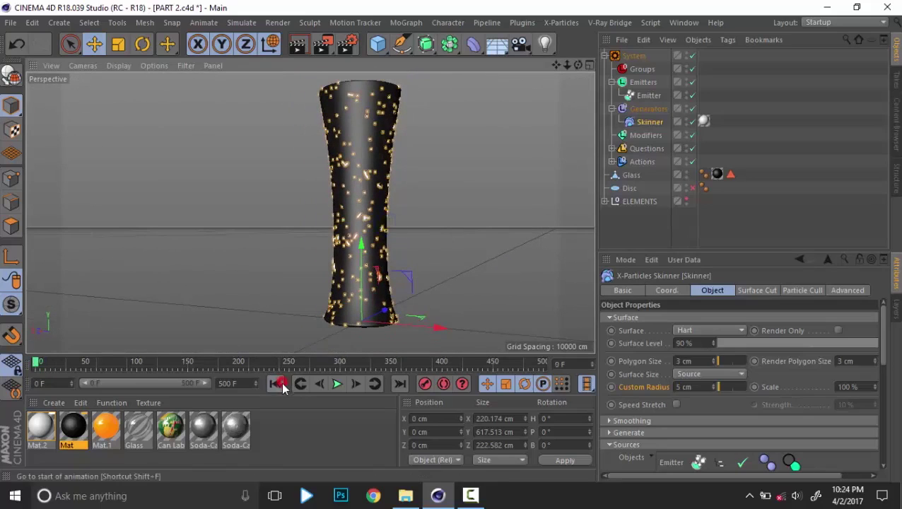
pyautogui.click(336, 384)
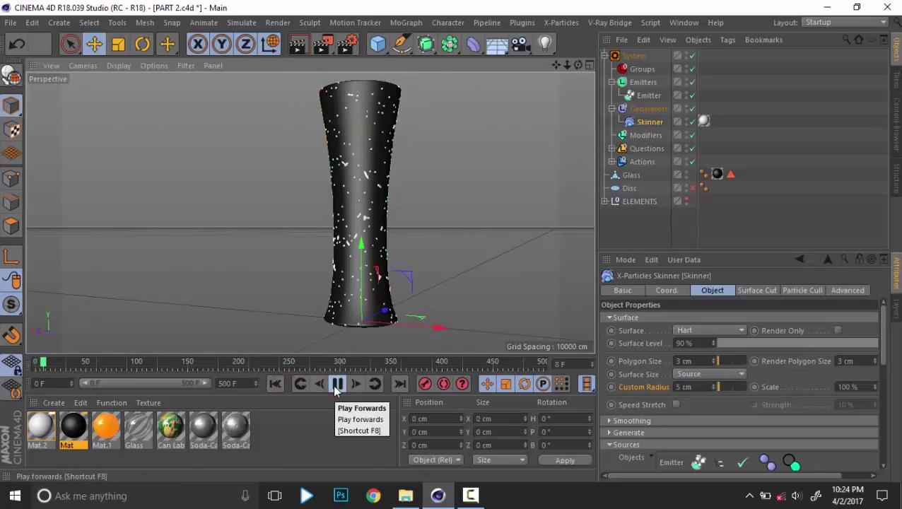
pyautogui.click(336, 384)
# Try a Polygon Size of 5 cm for the Skinner
pyautogui.moveTo(699, 359); pyautogui.dragTo(606, 367)
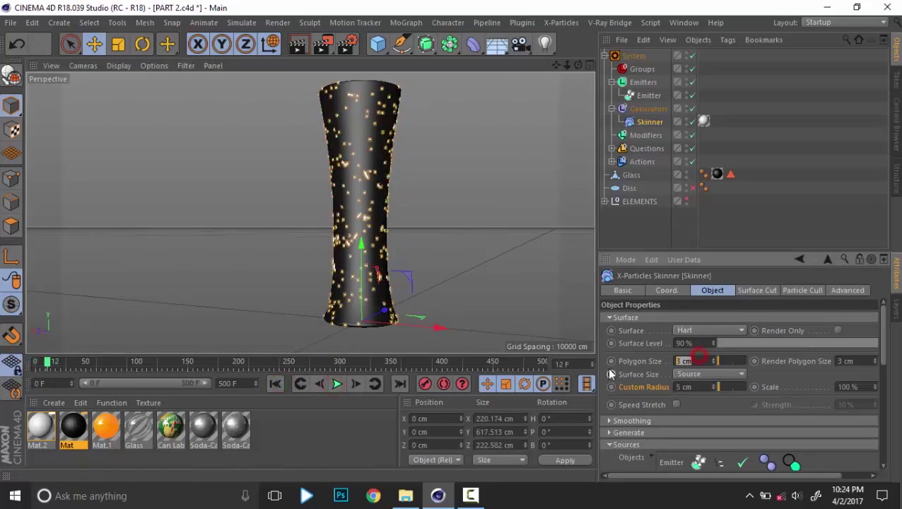
pyautogui.write('5')
pyautogui.press('Return')
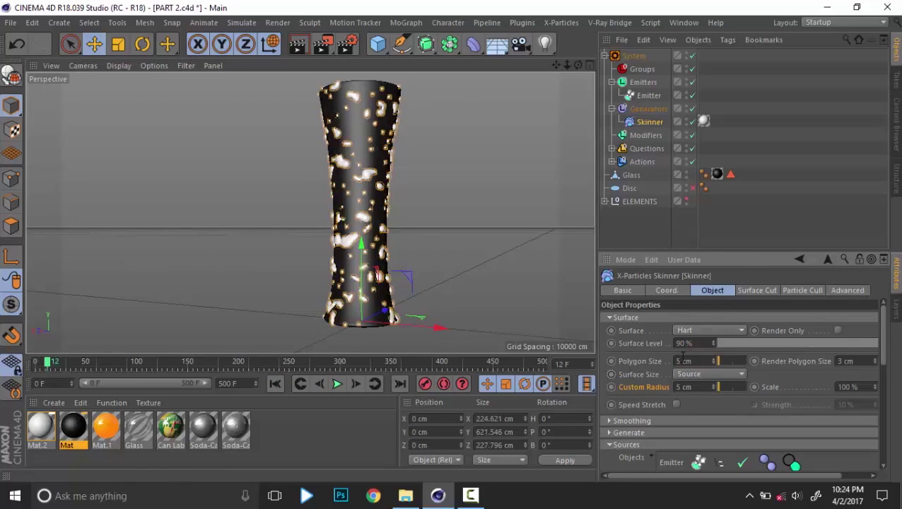
# Set the Skinner's Polygon Size to 4 cm and replay the animation from frame 0
pyautogui.moveTo(697, 359); pyautogui.dragTo(528, 352)
pyautogui.write('4')
pyautogui.press('Return')
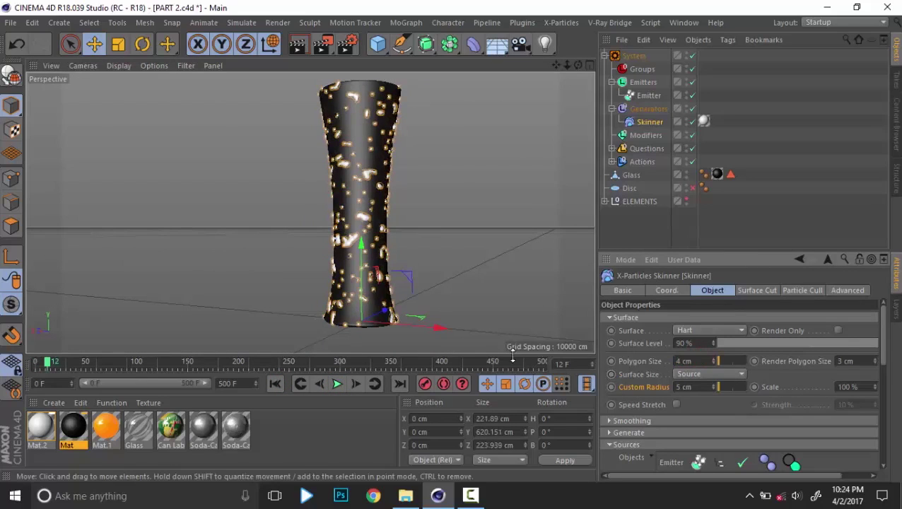
pyautogui.click(275, 384)
pyautogui.click(336, 384)
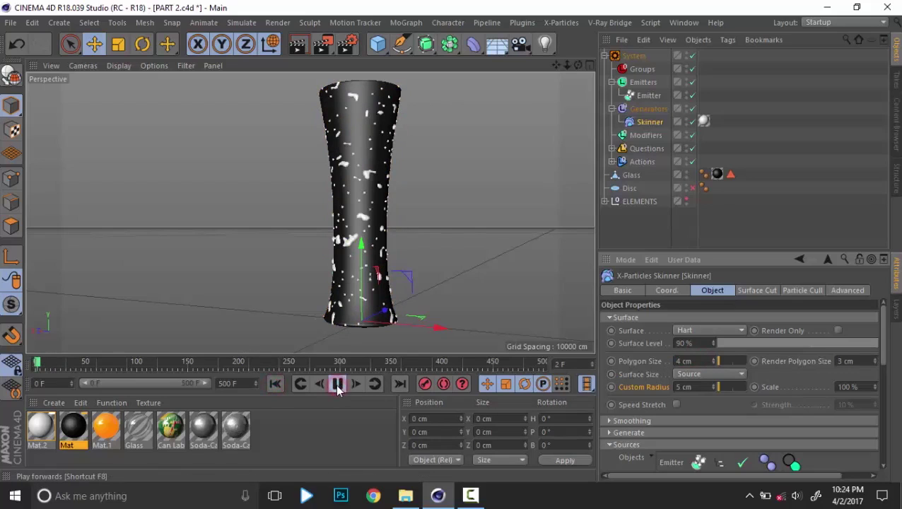
# Stop the playback and inspect the meshed droplets along the whole glass with nothing selected
pyautogui.click(337, 386)
pyautogui.keyDown('alt'); pyautogui.moveTo(354, 228); pyautogui.dragTo(353, 201); pyautogui.keyUp('alt')
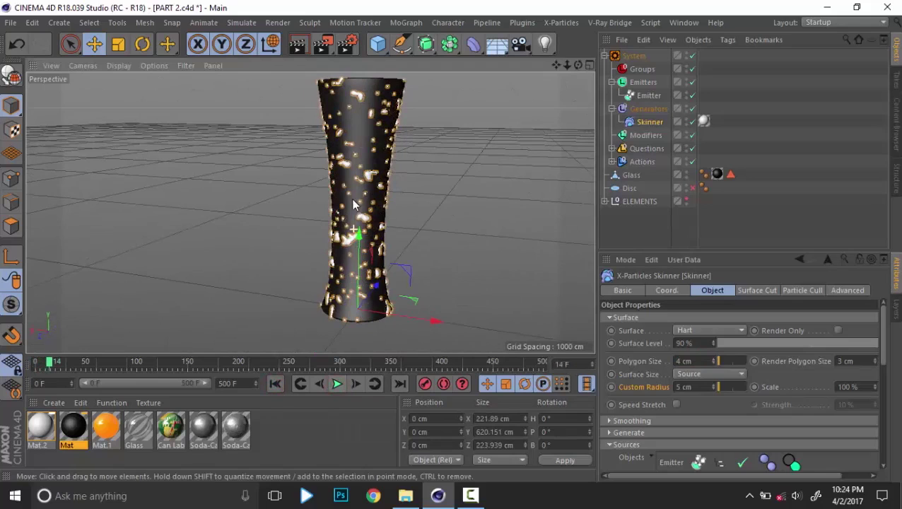
pyautogui.click(629, 217)
pyautogui.keyDown('alt'); pyautogui.moveTo(437, 230); pyautogui.dragTo(429, 258); pyautogui.keyUp('alt')
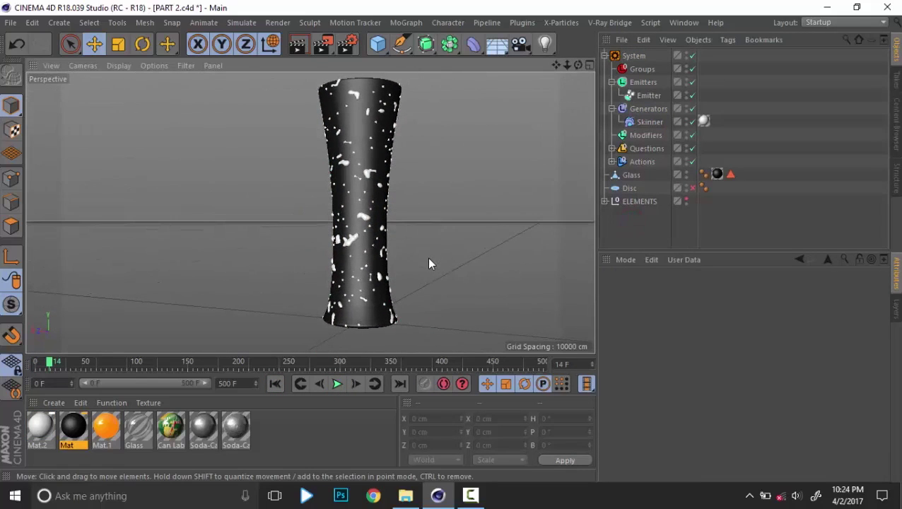
# Duplicate the Emitter inside the Emitters folder and check the original's object settings
pyautogui.click(636, 97)
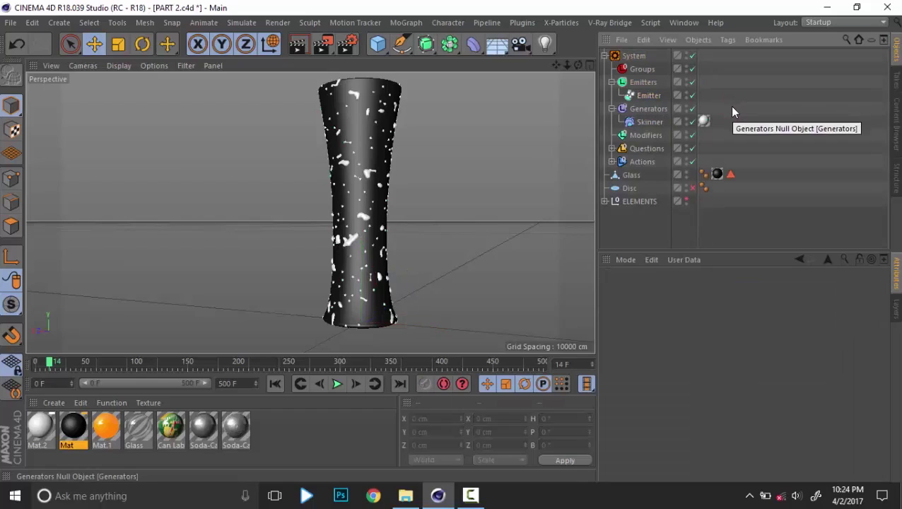
pyautogui.click(648, 96)
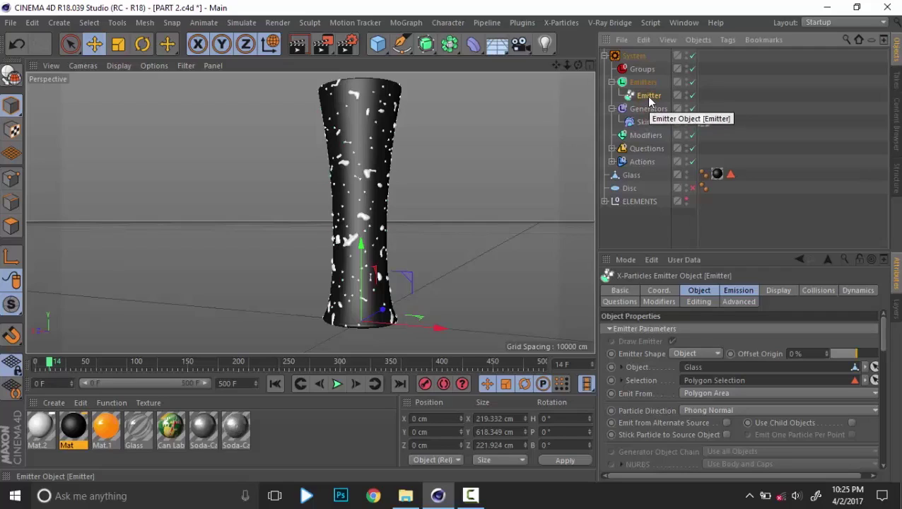
pyautogui.moveTo(651, 103); pyautogui.dragTo(648, 103)
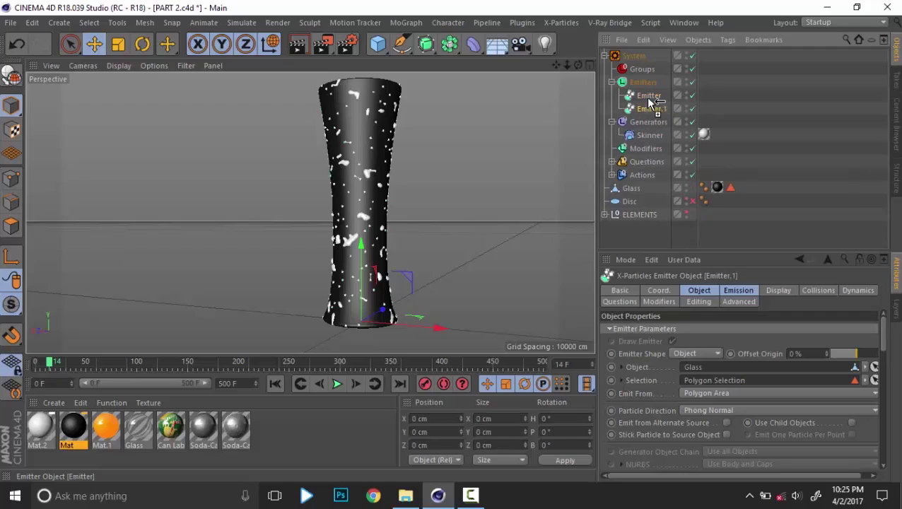
pyautogui.click(700, 291)
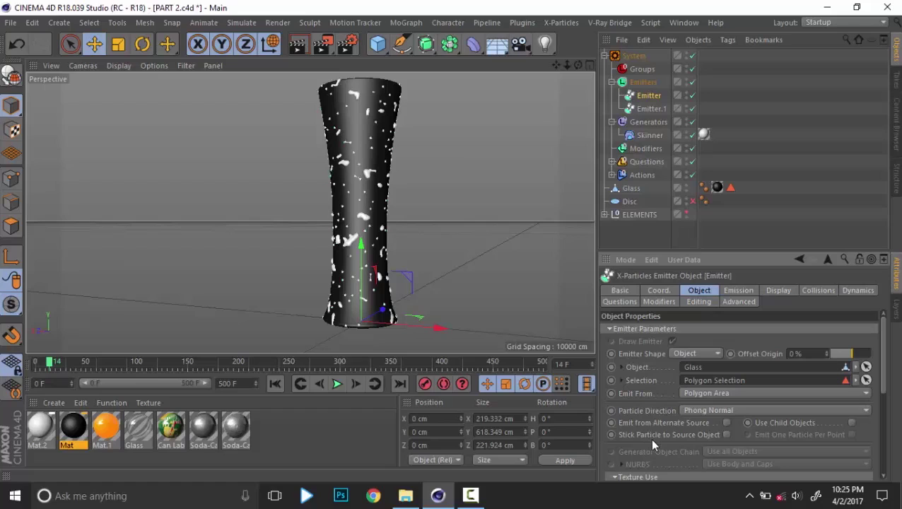
pyautogui.scroll(-2, 650, 438)
pyautogui.scroll(2, 650, 437)
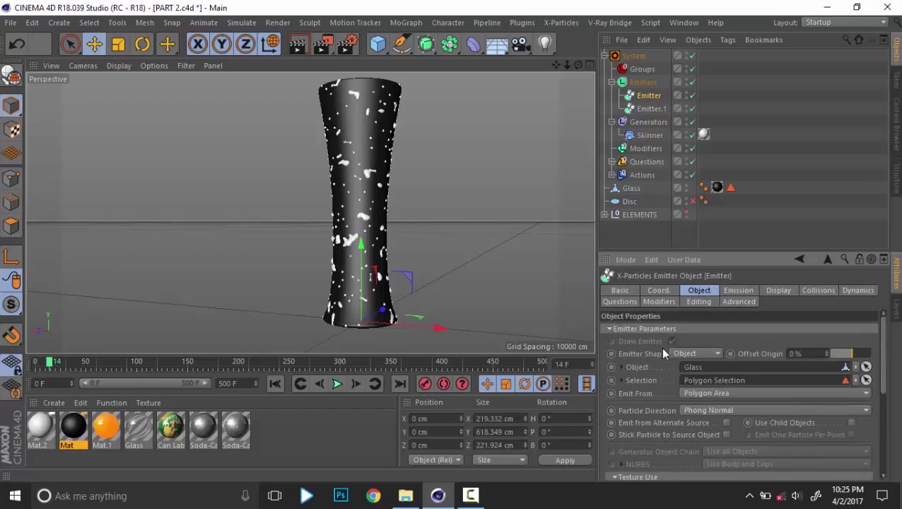
# Rename the duplicate emitter as Down and the original emitter as Still
pyautogui.doubleClick(651, 108)
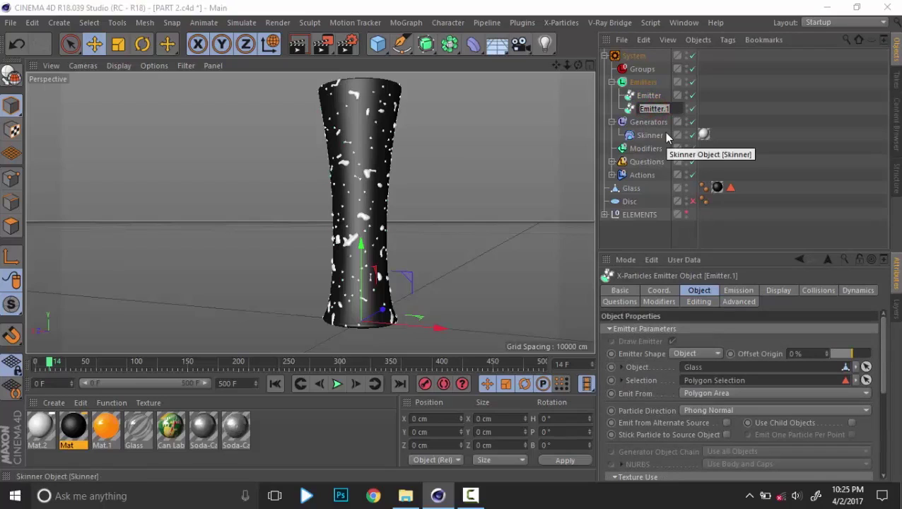
pyautogui.write('Down')
pyautogui.press('Return')
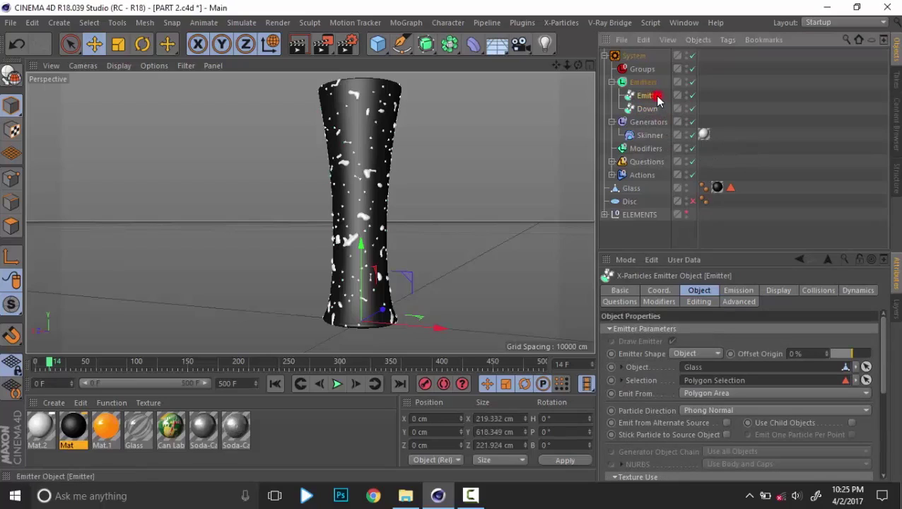
pyautogui.doubleClick(651, 96)
pyautogui.write('Stil')
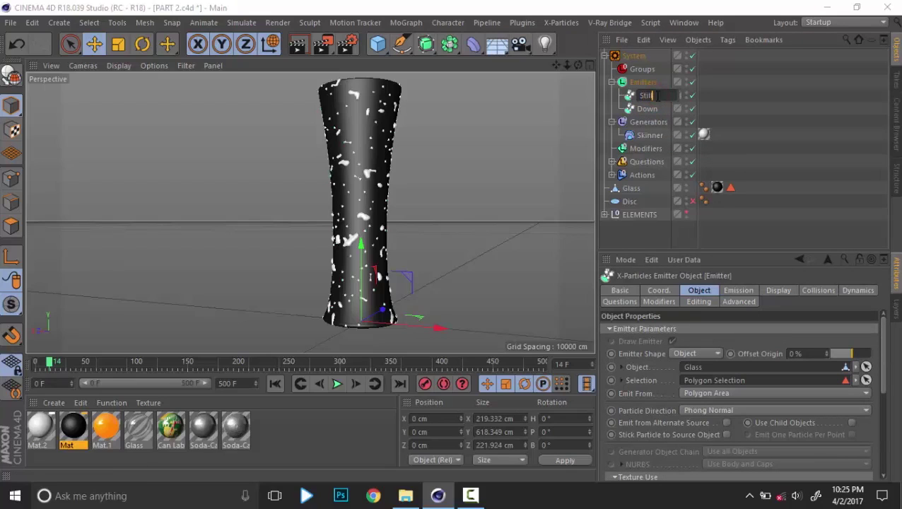
pyautogui.write('l')
pyautogui.press('Return')
pyautogui.click(757, 116)
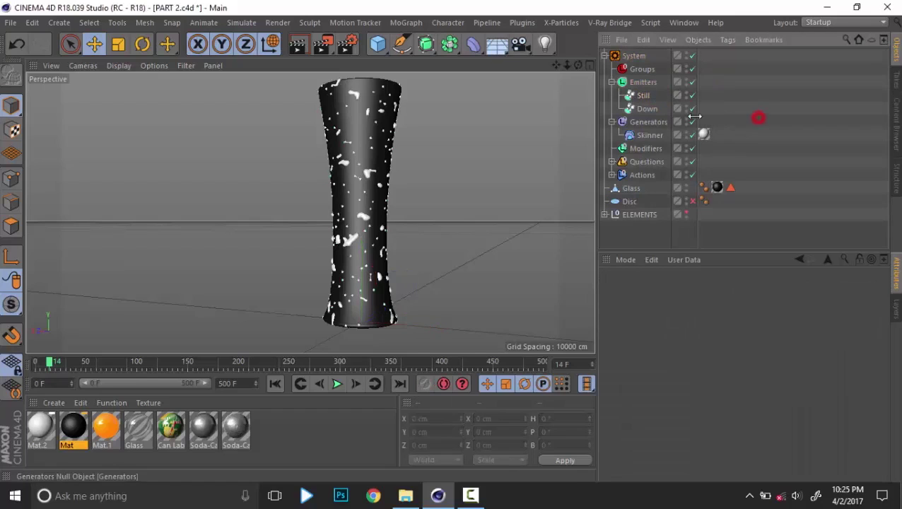
# Review the Down emitter's emission settings and the Skinner's surface and source settings
pyautogui.click(646, 108)
pyautogui.click(736, 293)
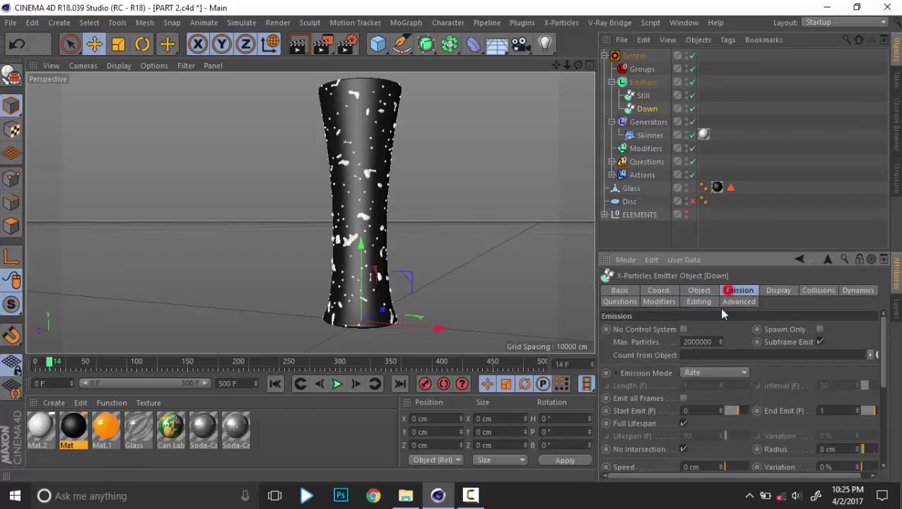
pyautogui.scroll(-4, 638, 413)
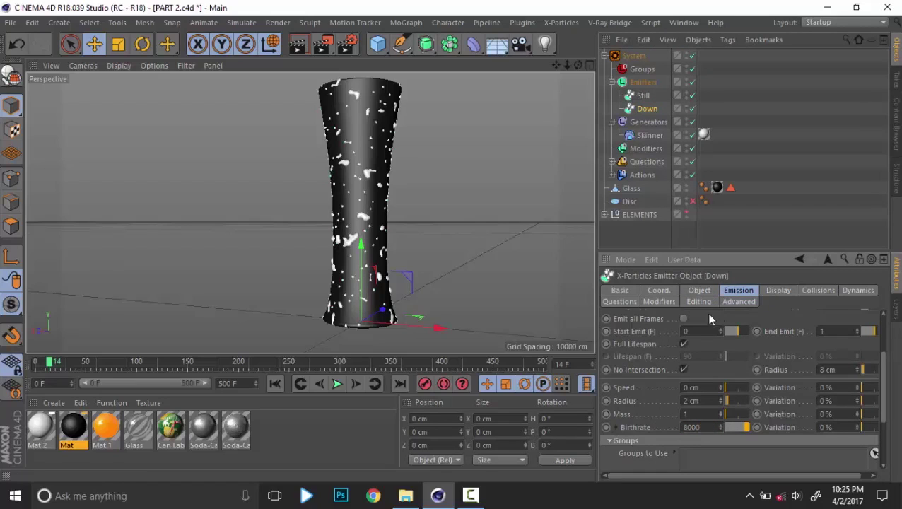
pyautogui.click(787, 203)
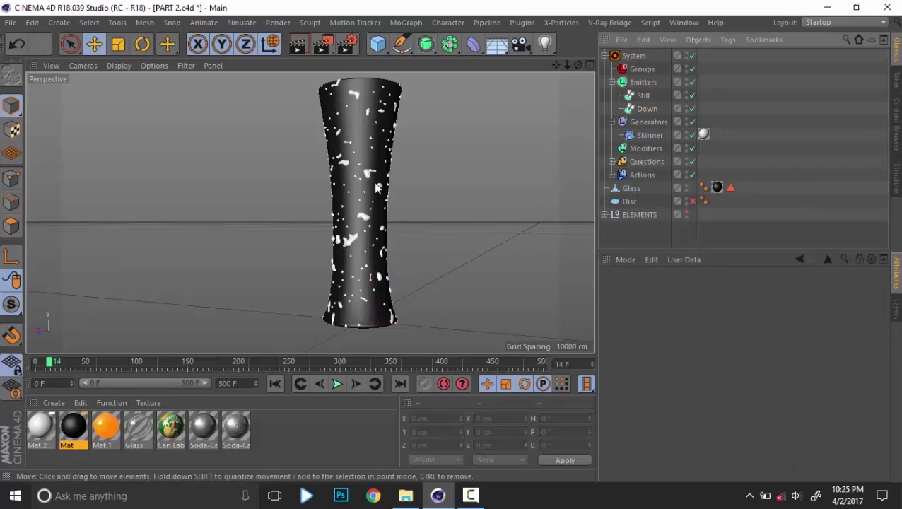
pyautogui.keyDown('alt'); pyautogui.moveTo(377, 188); pyautogui.dragTo(370, 164); pyautogui.keyUp('alt')
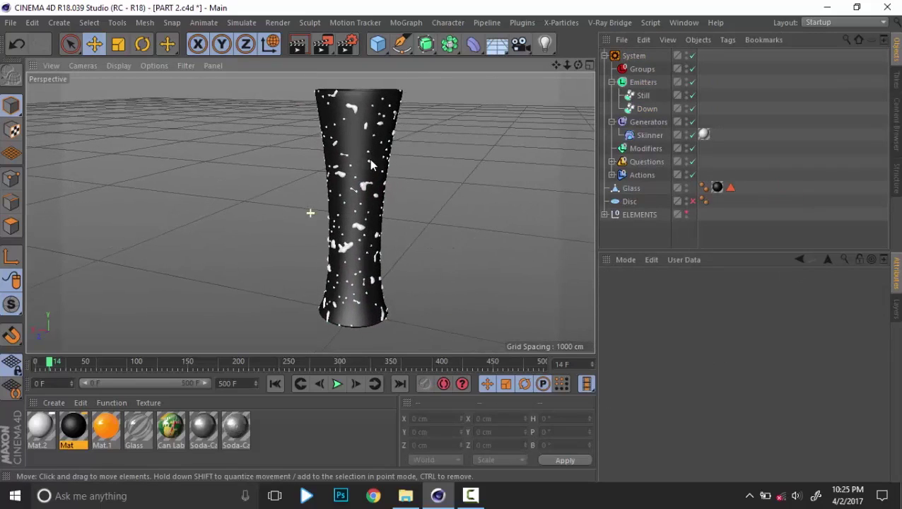
pyautogui.click(646, 150)
pyautogui.click(648, 135)
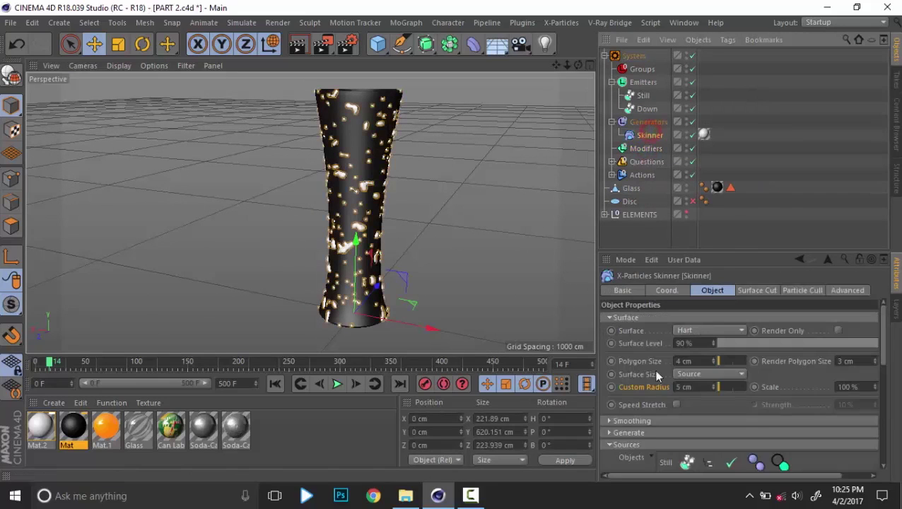
pyautogui.scroll(-2, 629, 392)
pyautogui.scroll(2, 628, 390)
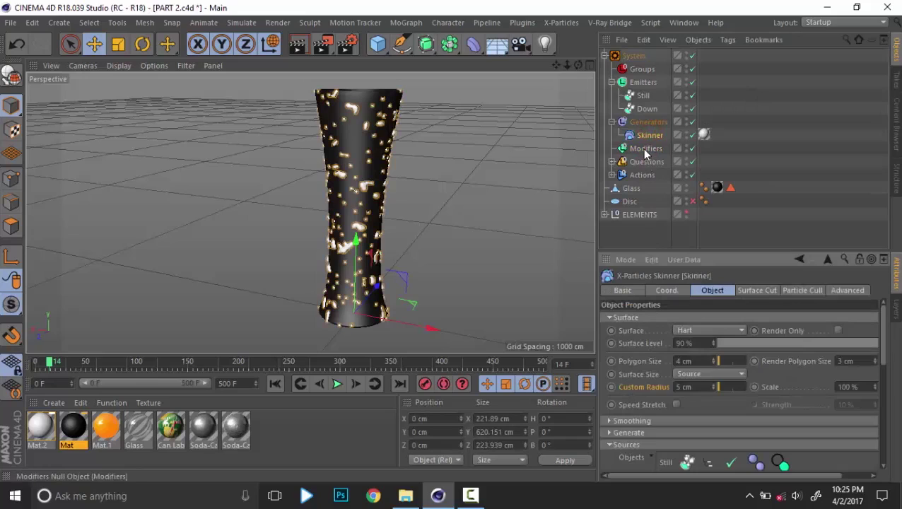
# Collapse the Generators and Emitters folders, replay the animation from frame 0, and inspect the droplets up close
pyautogui.click(645, 148)
pyautogui.click(612, 122)
pyautogui.click(612, 82)
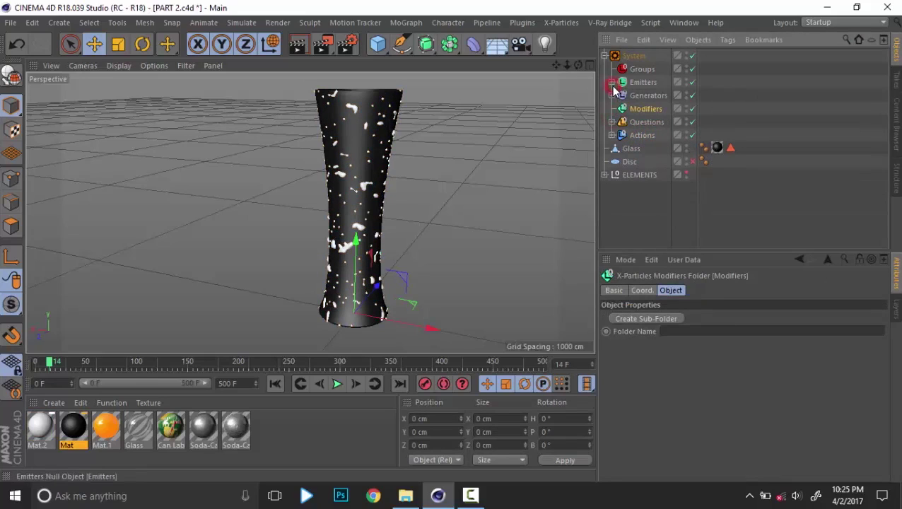
pyautogui.click(275, 383)
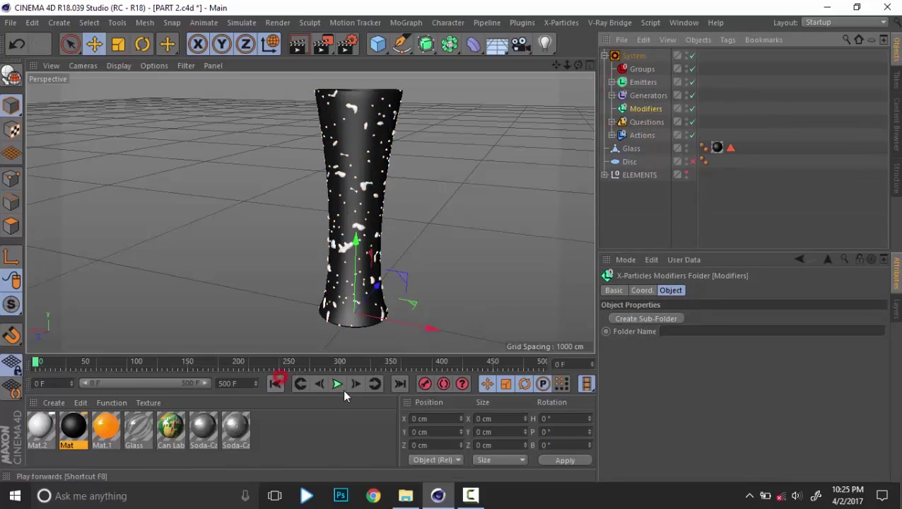
pyautogui.click(339, 385)
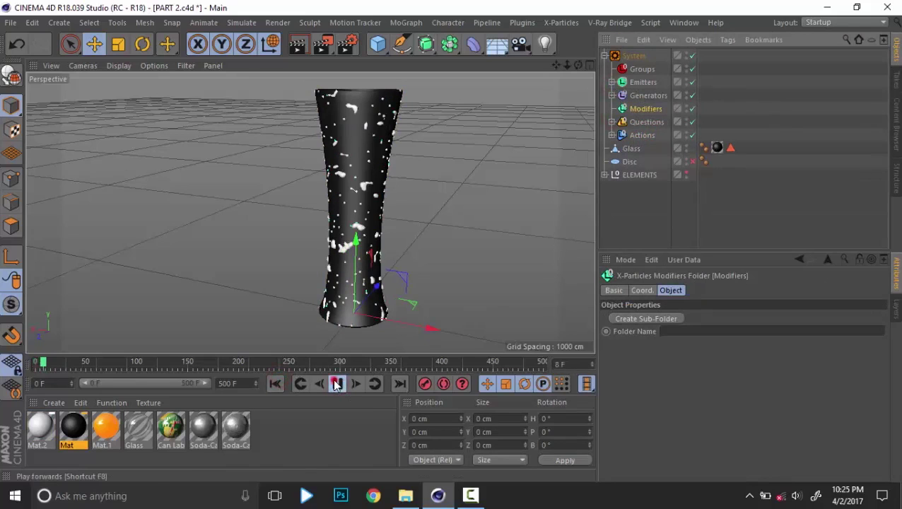
pyautogui.click(334, 381)
pyautogui.keyDown('alt'); pyautogui.moveTo(377, 171); pyautogui.dragTo(487, 216, button='right'); pyautogui.keyUp('alt')
pyautogui.keyDown('alt'); pyautogui.moveTo(399, 183); pyautogui.dragTo(456, 193); pyautogui.keyUp('alt')
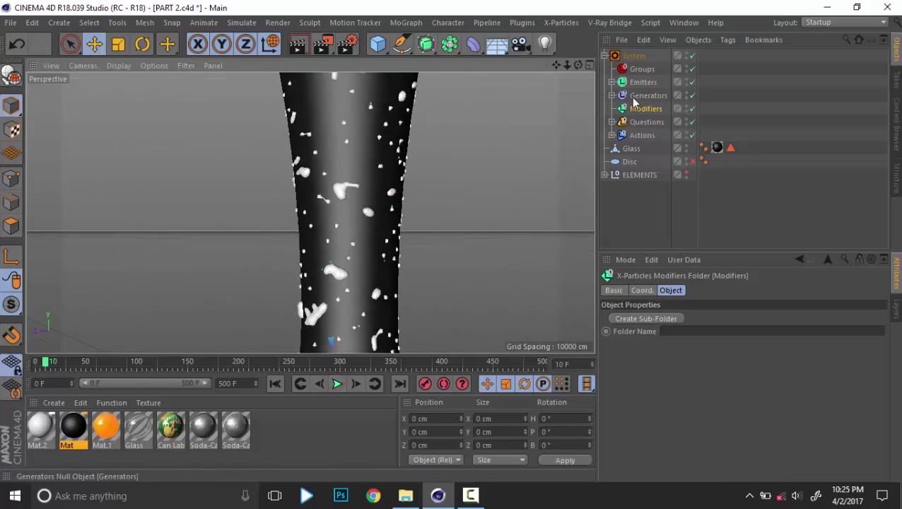
# Examine the Down emitter's display, object and emission settings and compare them with its particles close to the glass
pyautogui.click(611, 82)
pyautogui.click(645, 111)
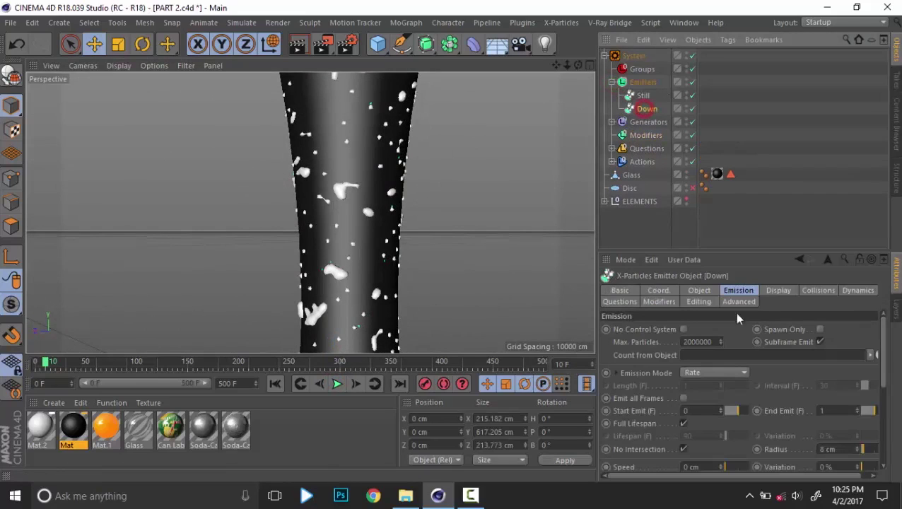
pyautogui.click(755, 291)
pyautogui.click(778, 291)
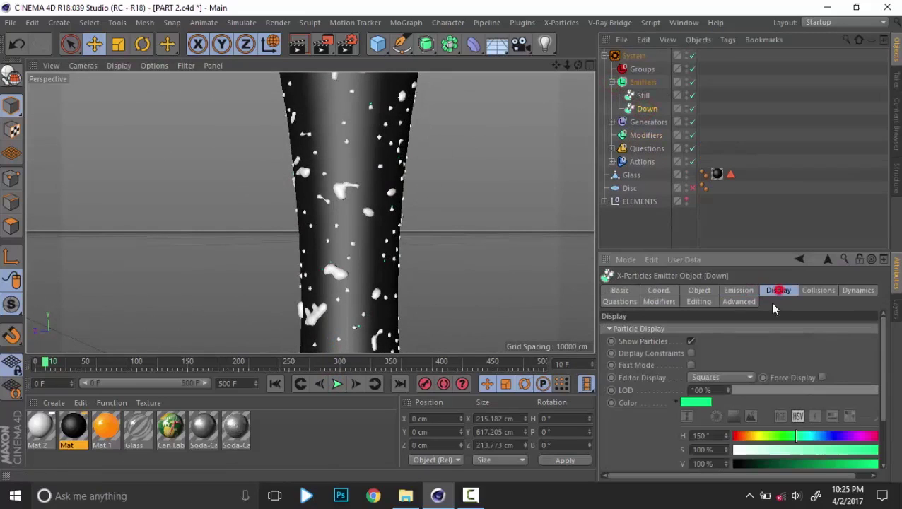
pyautogui.click(705, 289)
pyautogui.click(735, 292)
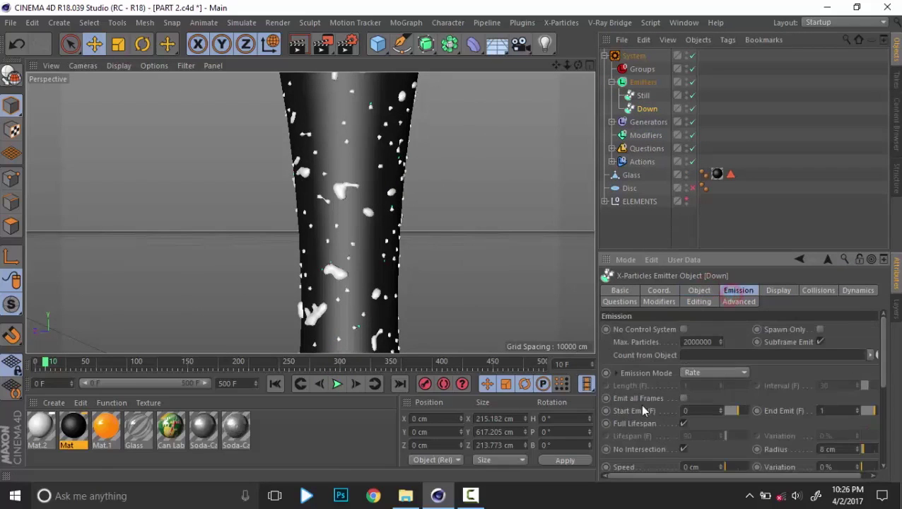
pyautogui.scroll(-3, 643, 412)
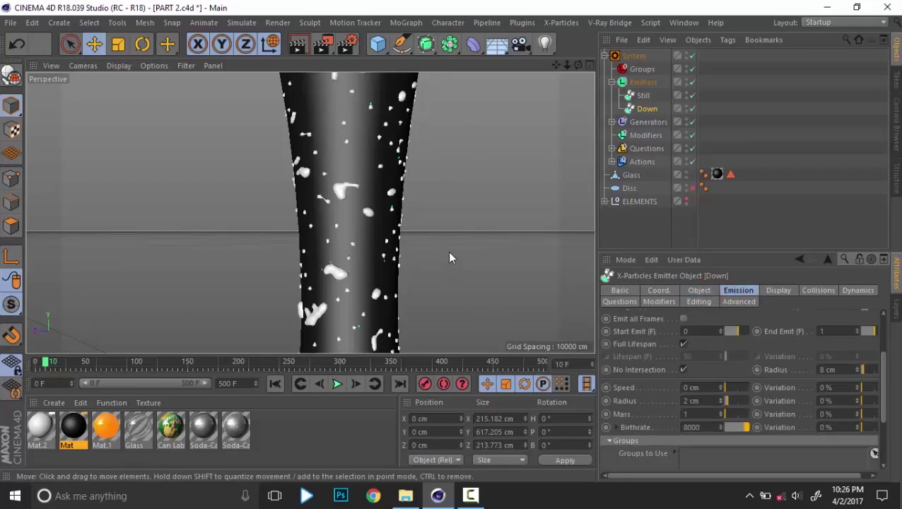
pyautogui.keyDown('alt'); pyautogui.moveTo(347, 260); pyautogui.dragTo(353, 220, button='middle'); pyautogui.keyUp('alt')
pyautogui.keyDown('alt'); pyautogui.moveTo(354, 220); pyautogui.dragTo(497, 265, button='right'); pyautogui.keyUp('alt')
pyautogui.keyDown('alt'); pyautogui.moveTo(334, 233); pyautogui.dragTo(376, 232); pyautogui.keyUp('alt')
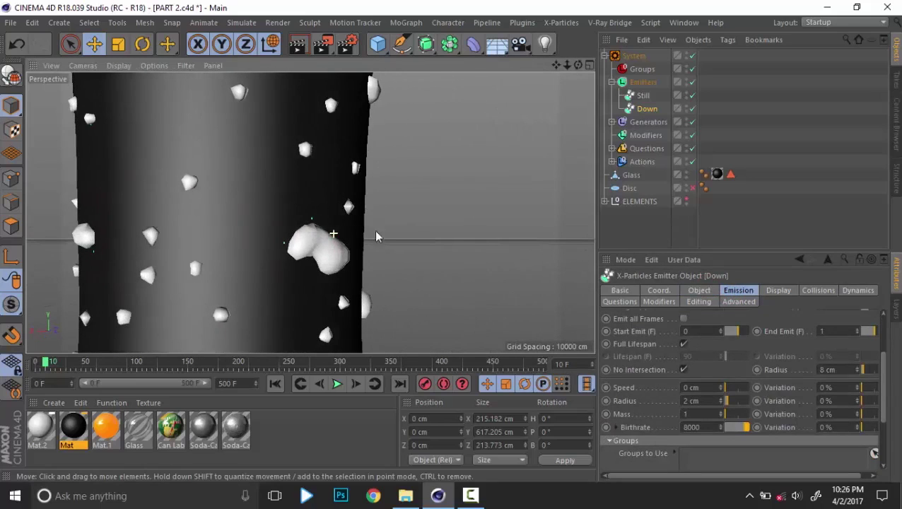
# Set the Down emitter's Editor Display to Box
pyautogui.click(778, 291)
pyautogui.click(742, 318)
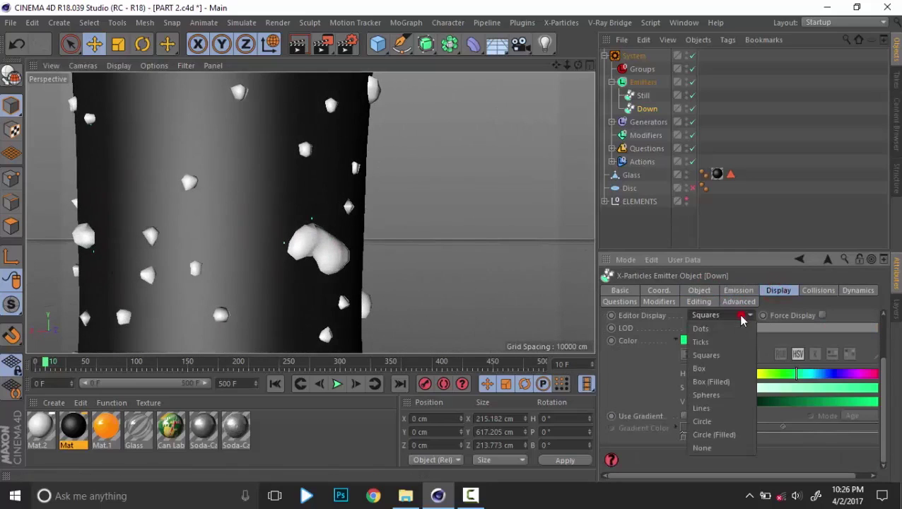
pyautogui.click(725, 373)
pyautogui.scroll(-5, 311, 269)
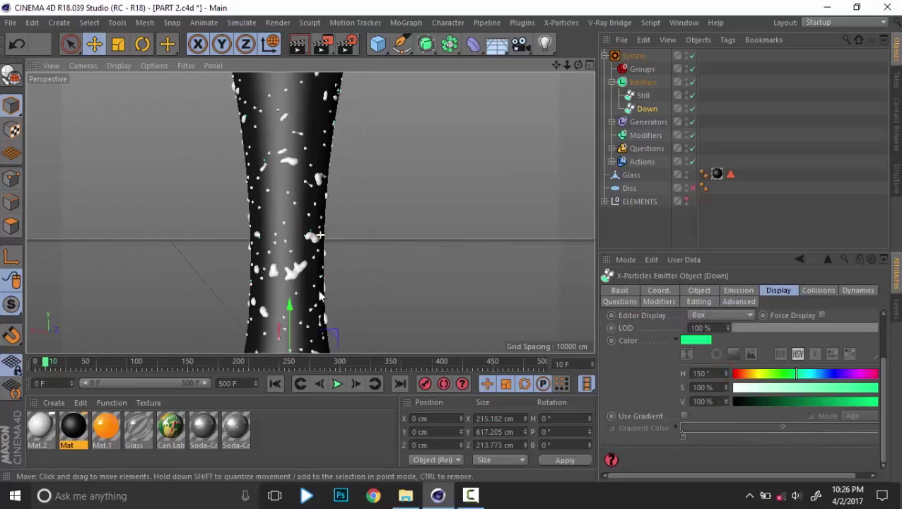
# Replay the emission from frame 0 and inspect the Down emitter's particles around the glass
pyautogui.click(270, 386)
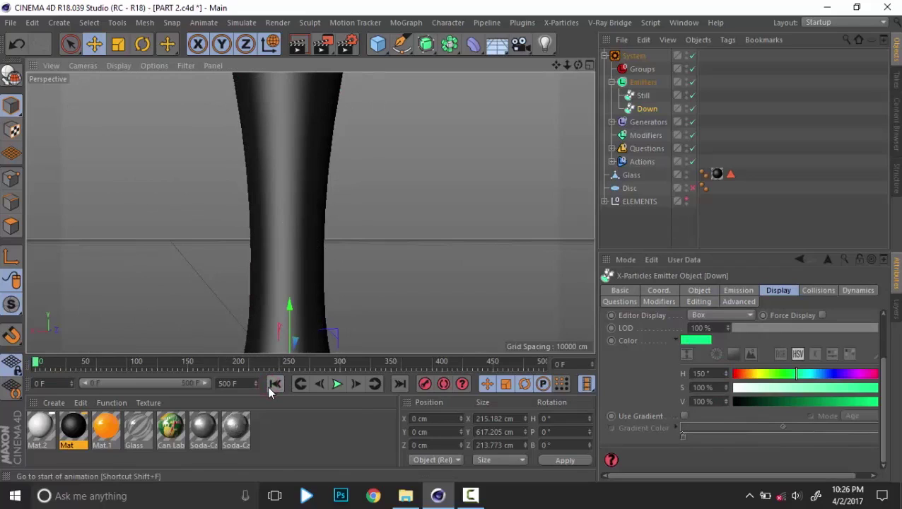
pyautogui.click(335, 383)
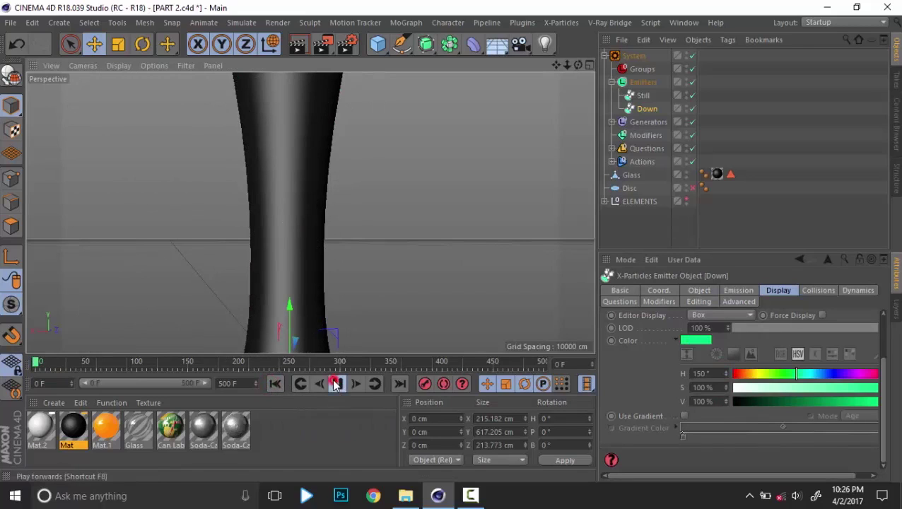
pyautogui.keyDown('alt'); pyautogui.moveTo(297, 213); pyautogui.dragTo(302, 171, button='right'); pyautogui.keyUp('alt')
pyautogui.keyDown('alt'); pyautogui.moveTo(303, 171); pyautogui.dragTo(360, 252); pyautogui.keyUp('alt')
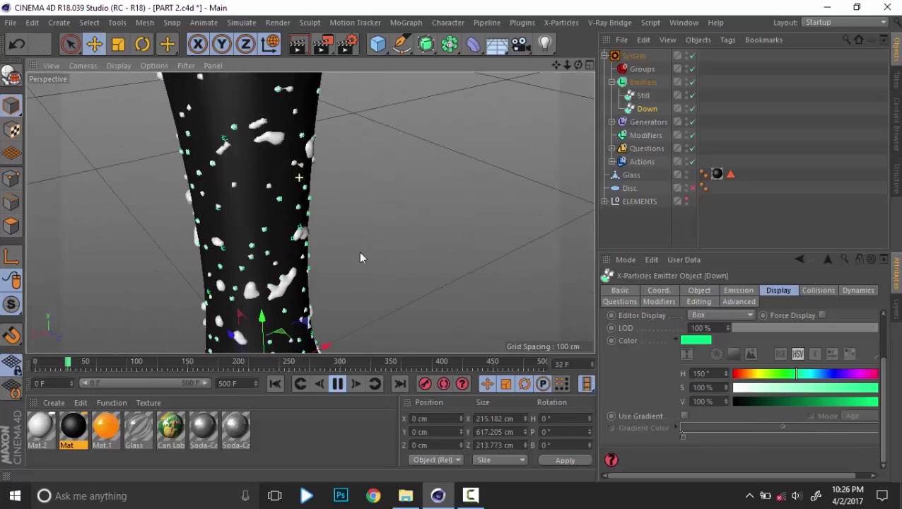
pyautogui.click(337, 384)
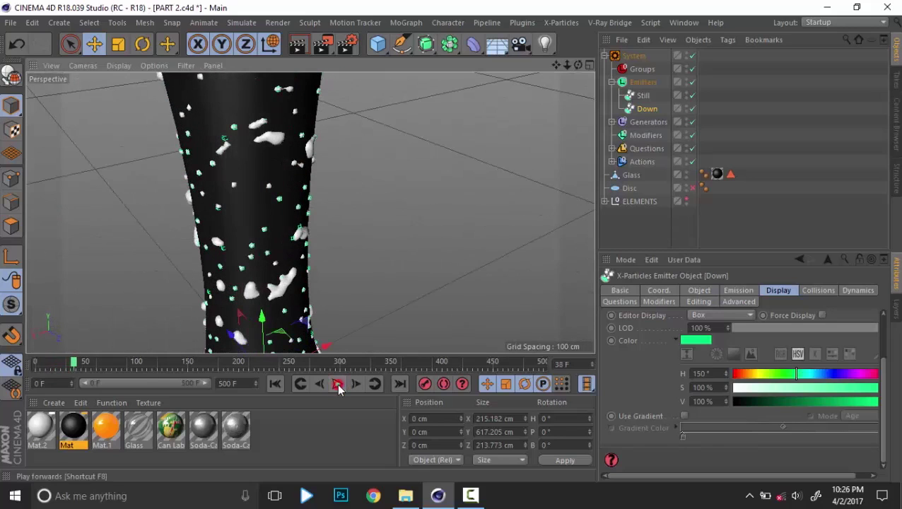
# Return the animation to frame 0 and add a Follow Spline modifier to the X-Particles System
pyautogui.click(275, 383)
pyautogui.scroll(-3, 292, 237)
pyautogui.scroll(-3, 292, 231)
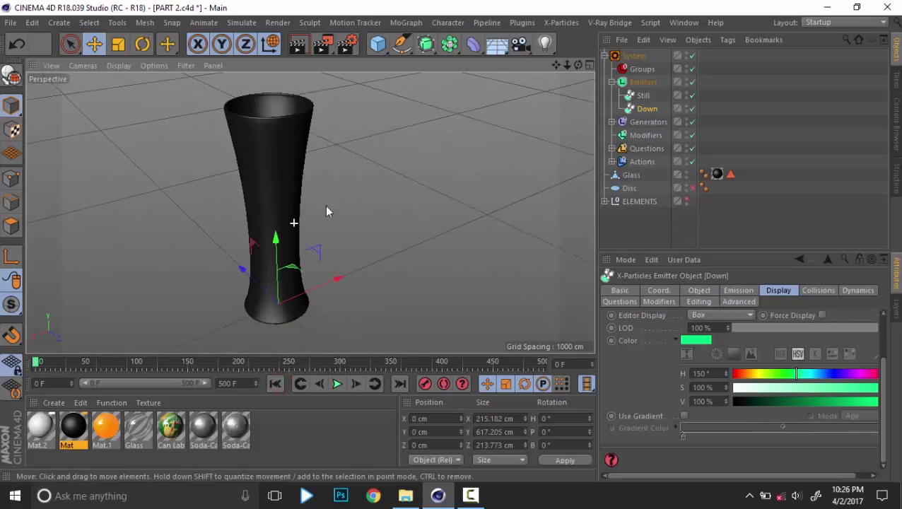
pyautogui.keyDown('alt'); pyautogui.moveTo(310, 212); pyautogui.dragTo(371, 226, button='middle'); pyautogui.keyUp('alt')
pyautogui.keyDown('alt'); pyautogui.moveTo(359, 230); pyautogui.dragTo(306, 283); pyautogui.keyUp('alt')
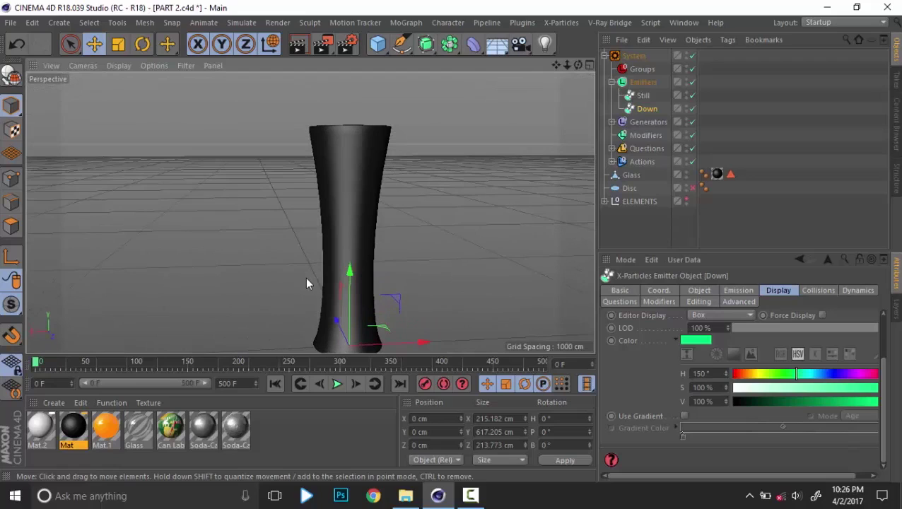
pyautogui.click(634, 55)
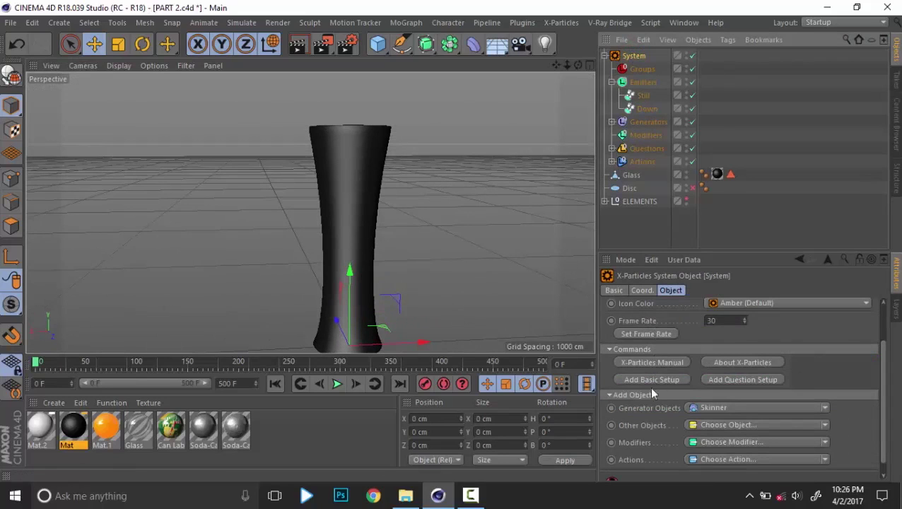
pyautogui.click(825, 441)
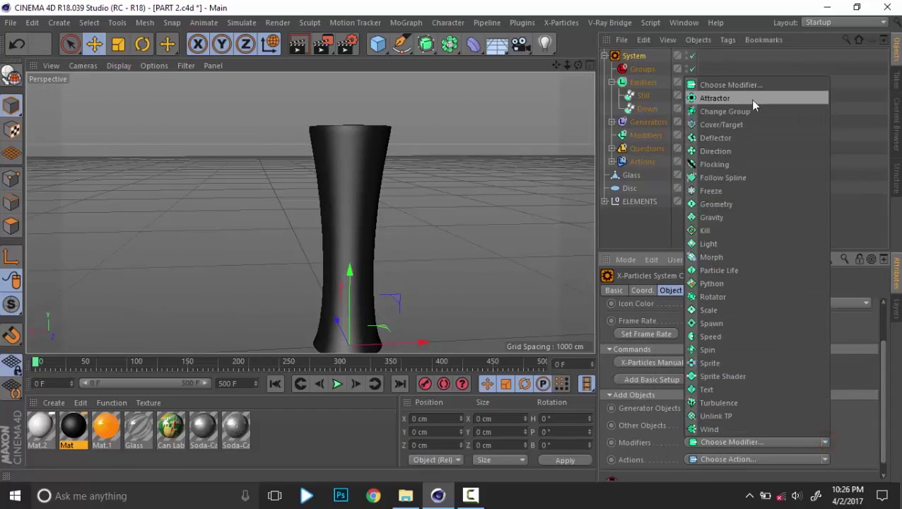
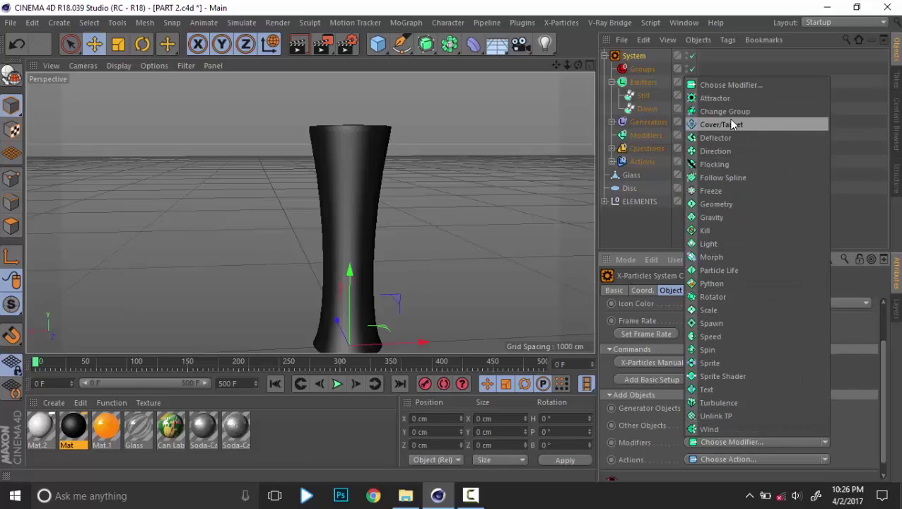
pyautogui.click(742, 178)
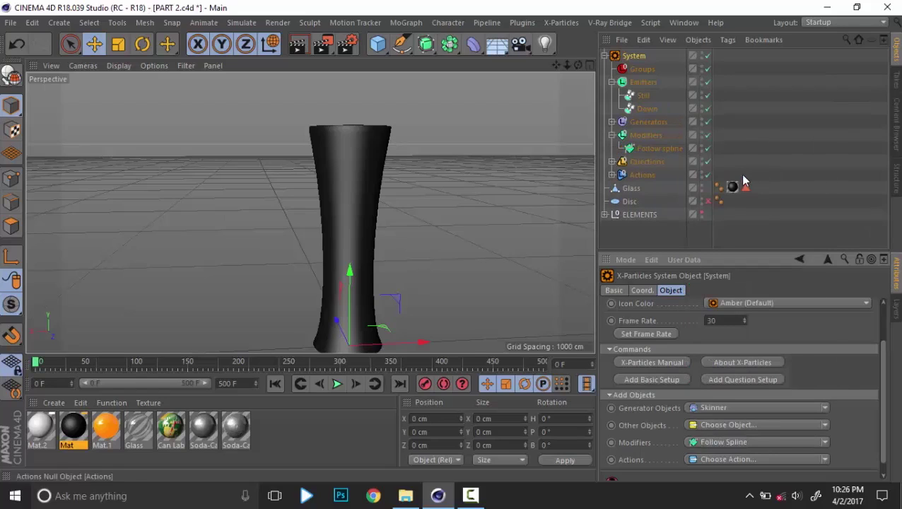
# Examine the Follow spline modifier's object properties, including its Spline setting
pyautogui.click(664, 147)
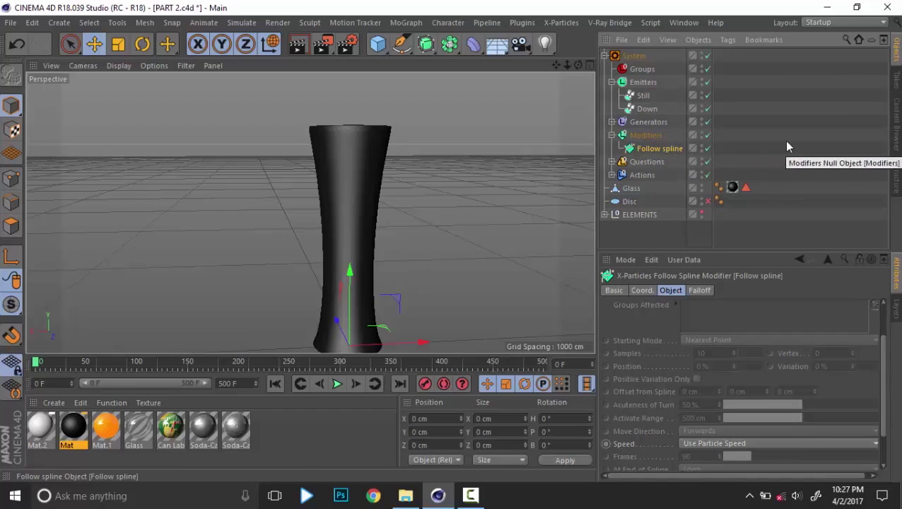
pyautogui.keyDown('alt'); pyautogui.moveTo(425, 231); pyautogui.dragTo(437, 176, button='middle'); pyautogui.keyUp('alt')
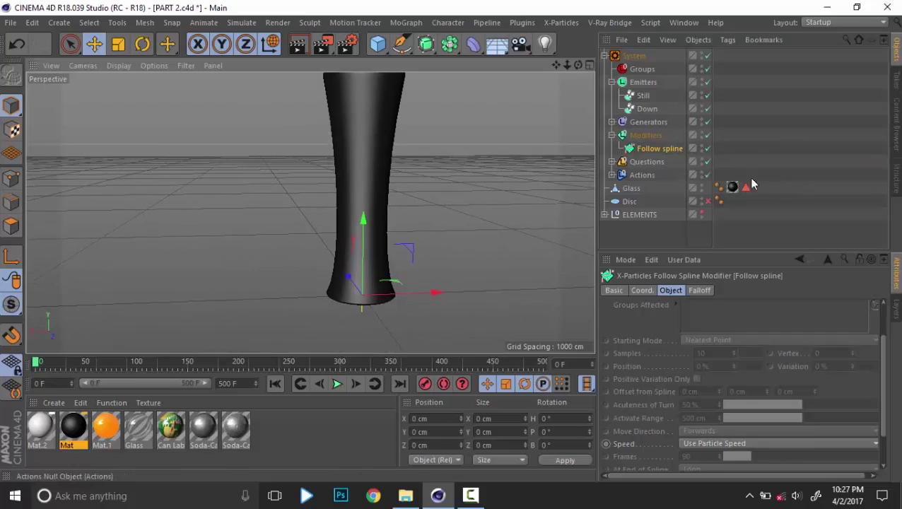
pyautogui.scroll(3, 634, 349)
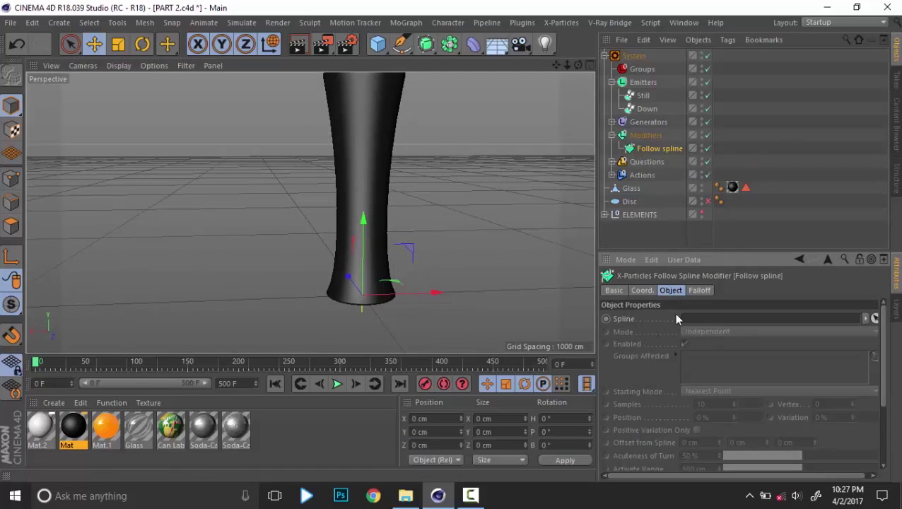
# Deselect the Follow spline modifier and select the Glass object
pyautogui.click(842, 137)
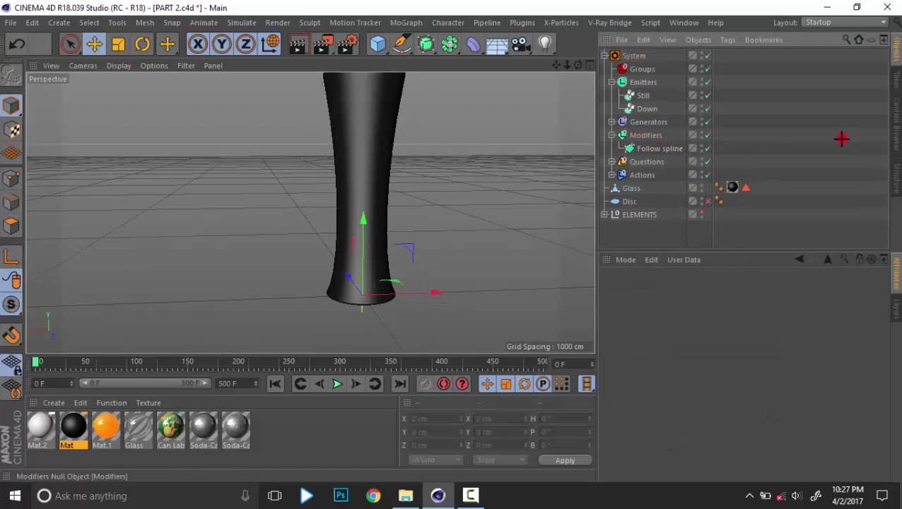
pyautogui.click(637, 187)
pyautogui.keyDown('alt'); pyautogui.moveTo(389, 171); pyautogui.dragTo(394, 213, button='middle'); pyautogui.keyUp('alt')
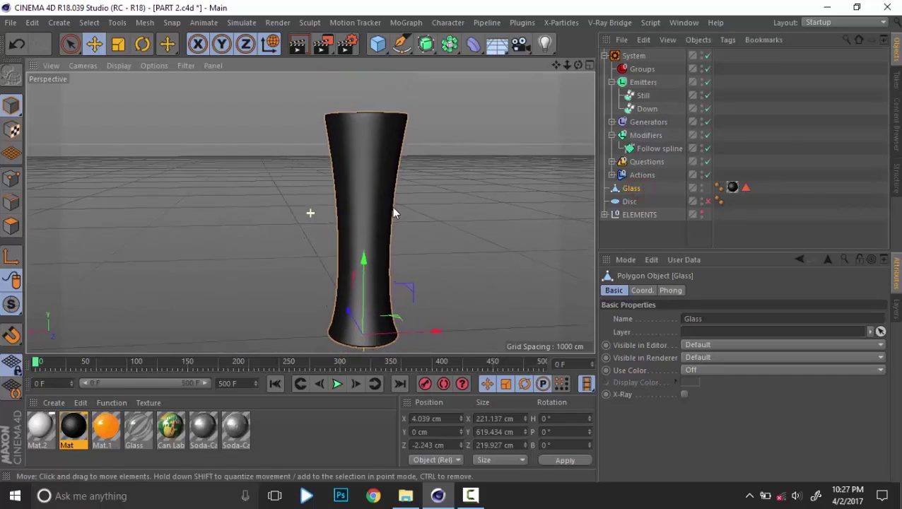
pyautogui.click(12, 202)
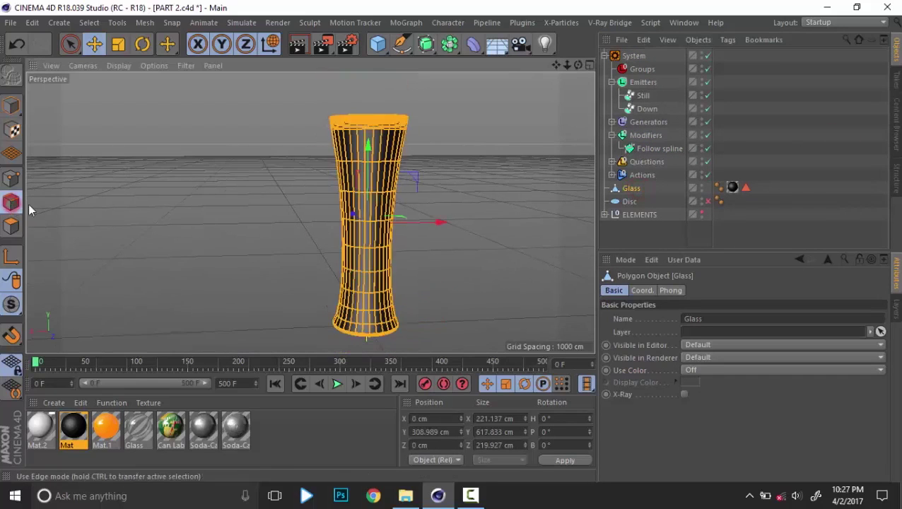
pyautogui.click(441, 171)
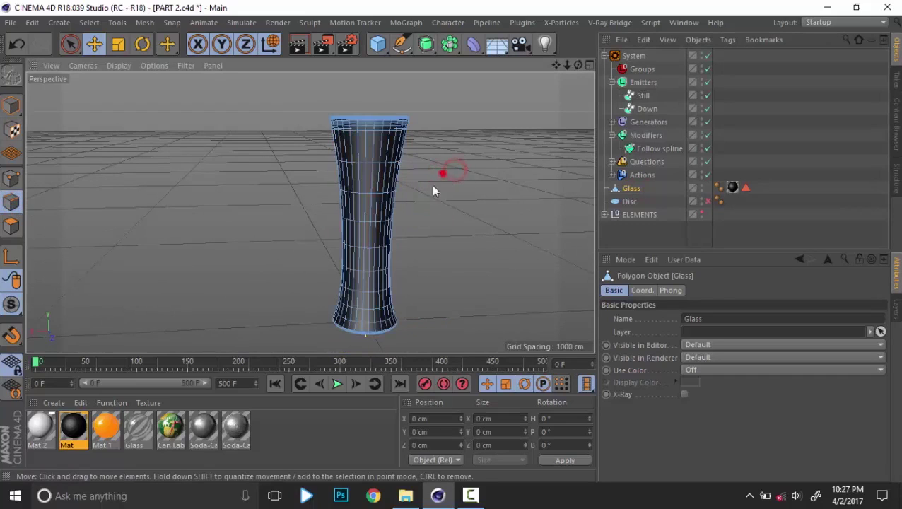
pyautogui.keyDown('alt'); pyautogui.moveTo(439, 172); pyautogui.dragTo(427, 122); pyautogui.keyUp('alt')
pyautogui.hotkey('ctrl', 'a')
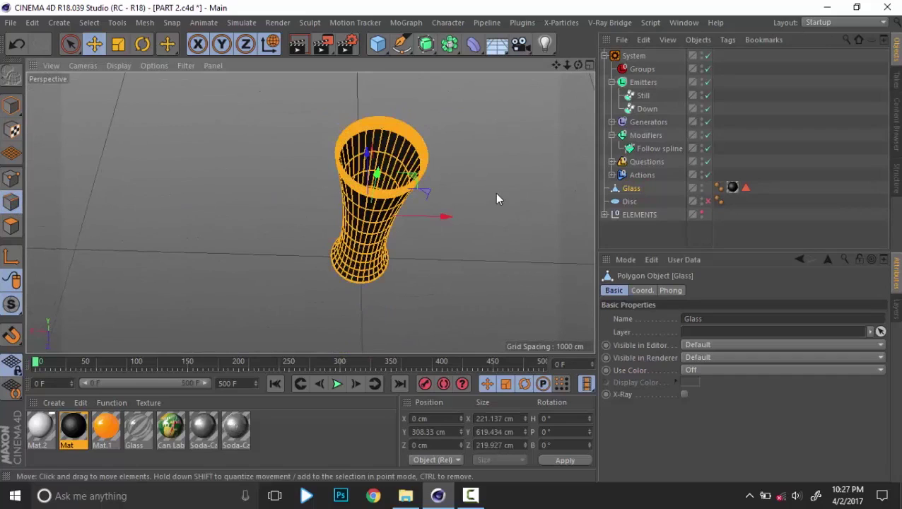
pyautogui.keyDown('alt'); pyautogui.moveTo(520, 193); pyautogui.dragTo(481, 261); pyautogui.keyUp('alt')
pyautogui.click(484, 228)
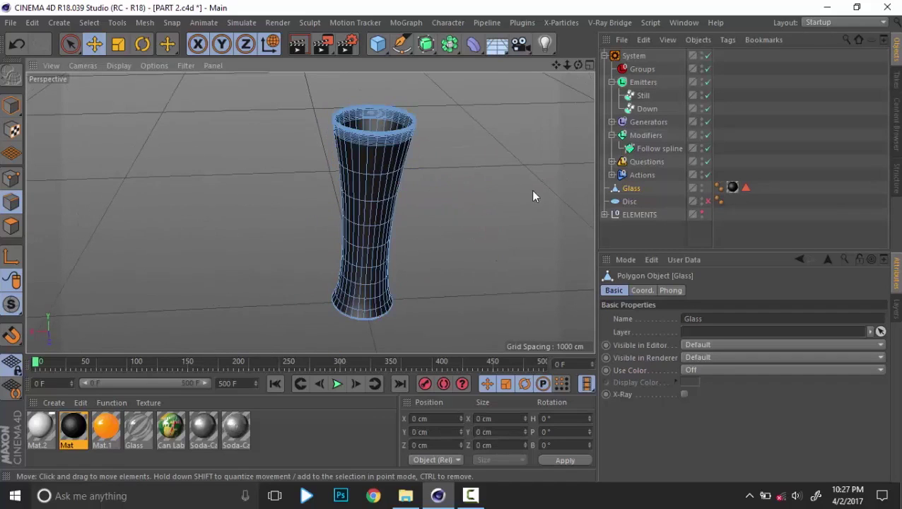
pyautogui.click(10, 225)
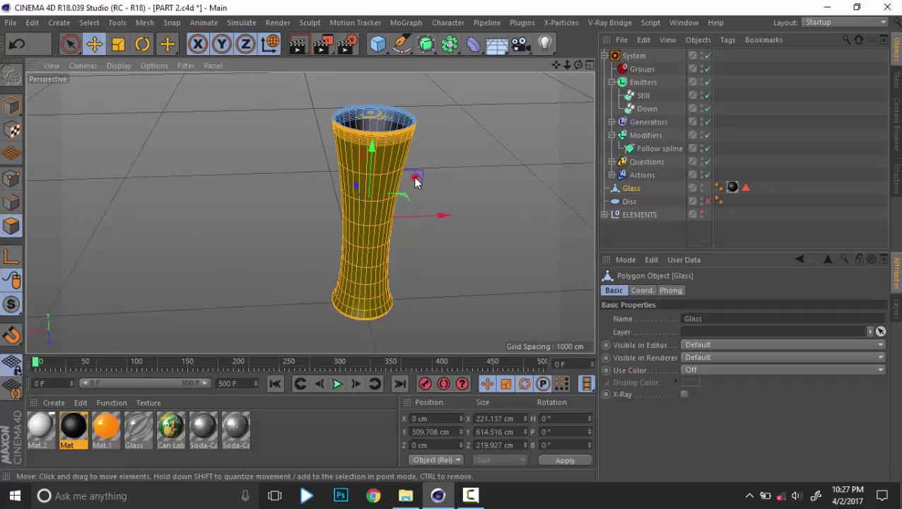
pyautogui.keyDown('alt'); pyautogui.moveTo(413, 176); pyautogui.dragTo(232, 209); pyautogui.keyUp('alt')
# In edge mode, select edges across the upper part of the Glass object with Live Selection
pyautogui.click(11, 204)
pyautogui.scroll(3, 417, 169)
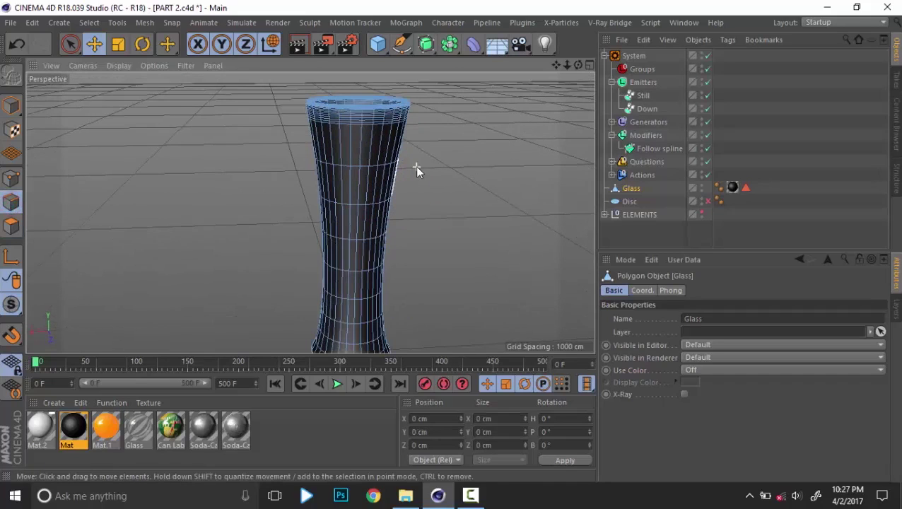
pyautogui.scroll(4, 344, 148)
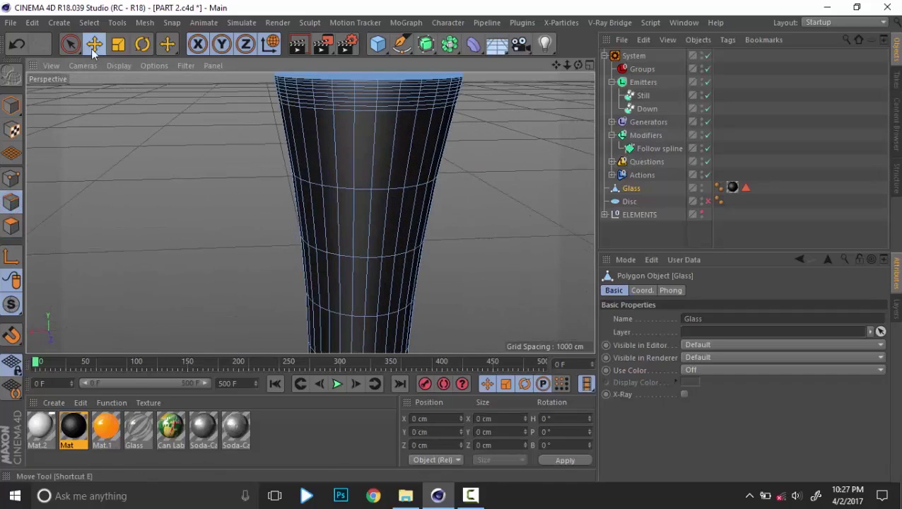
pyautogui.moveTo(75, 49)
pyautogui.mouseDown()
pyautogui.moveTo(154, 79)
pyautogui.moveTo(152, 63)
pyautogui.mouseUp()
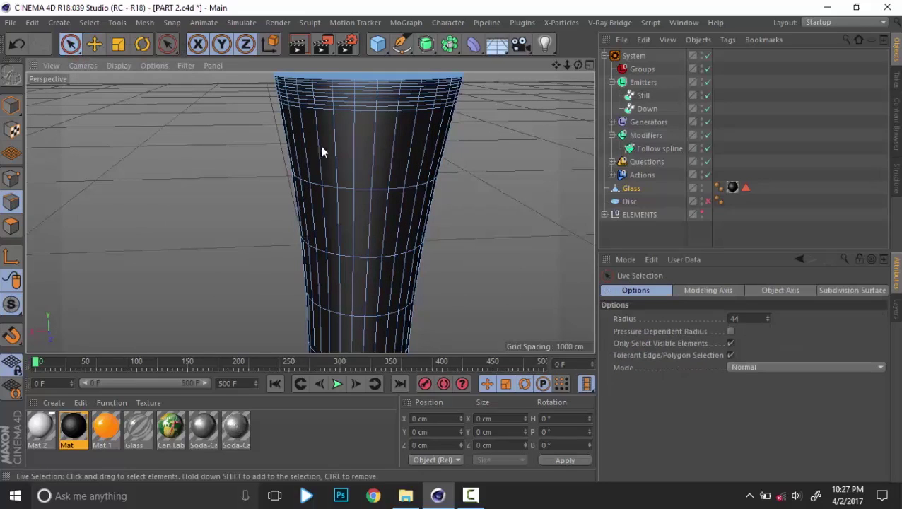
pyautogui.moveTo(320, 145)
pyautogui.mouseDown()
pyautogui.moveTo(357, 174)
pyautogui.moveTo(319, 173)
pyautogui.moveTo(323, 111)
pyautogui.moveTo(332, 114)
pyautogui.mouseUp()
pyautogui.moveTo(375, 172)
pyautogui.mouseDown()
pyautogui.moveTo(350, 264)
pyautogui.moveTo(318, 284)
pyautogui.mouseUp()
pyautogui.moveTo(381, 224)
pyautogui.keyDown('alt'); pyautogui.mouseDown()
pyautogui.moveTo(404, 175)
pyautogui.moveTo(356, 137)
pyautogui.moveTo(395, 117)
pyautogui.moveTo(429, 142)
pyautogui.moveTo(379, 282)
pyautogui.moveTo(442, 191)
pyautogui.mouseUp(); pyautogui.keyUp('alt')
# Select the glass's edges in the Front view with Rectangle Selection, with Only Select Visible Elements enabled
pyautogui.middleClick(443, 191)
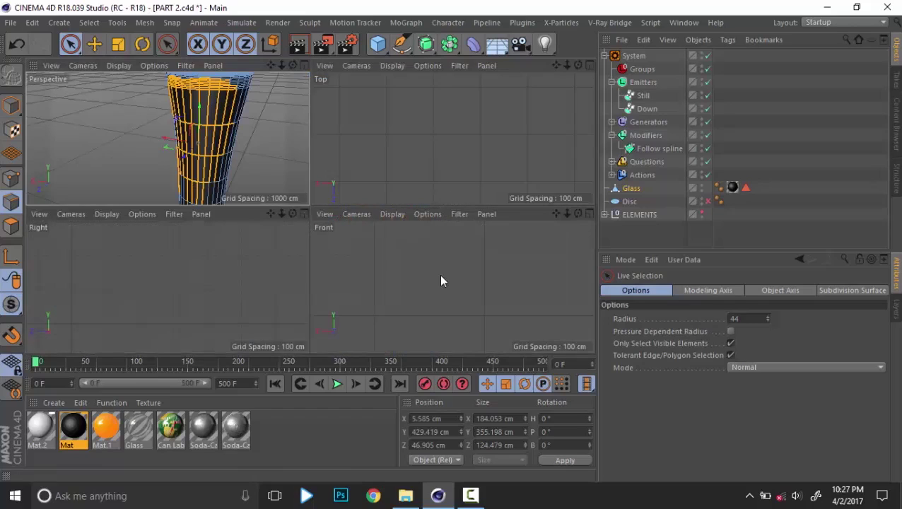
pyautogui.middleClick(440, 275)
pyautogui.keyDown('alt'); pyautogui.moveTo(333, 186); pyautogui.dragTo(558, 201, button='middle'); pyautogui.keyUp('alt')
pyautogui.keyDown('alt'); pyautogui.moveTo(193, 181); pyautogui.dragTo(370, 174, button='middle'); pyautogui.keyUp('alt')
pyautogui.click(94, 44)
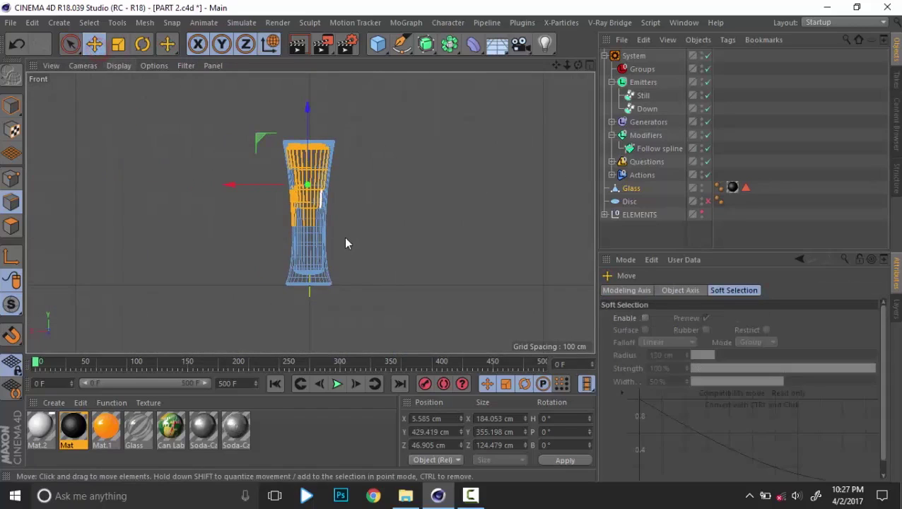
pyautogui.scroll(4, 342, 236)
pyautogui.click(71, 45)
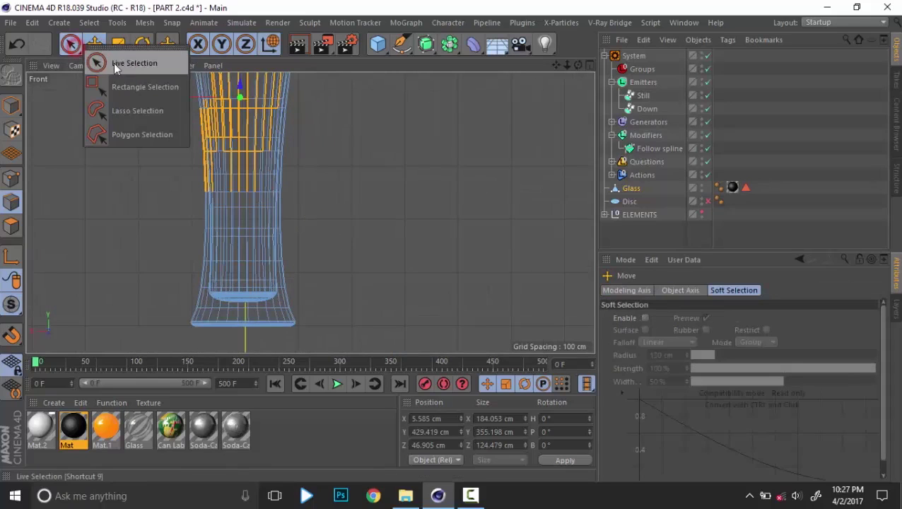
pyautogui.click(157, 87)
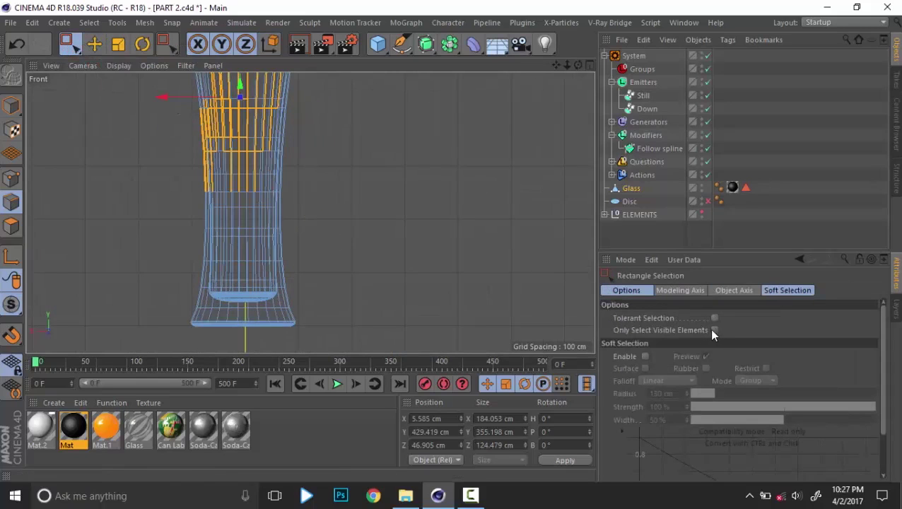
pyautogui.click(714, 330)
pyautogui.scroll(-4, 212, 226)
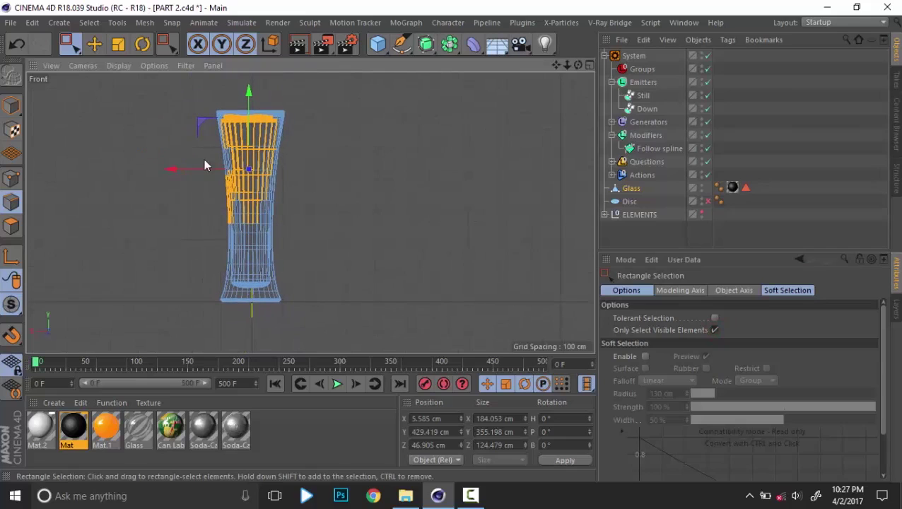
pyautogui.moveTo(160, 99); pyautogui.dragTo(325, 292)
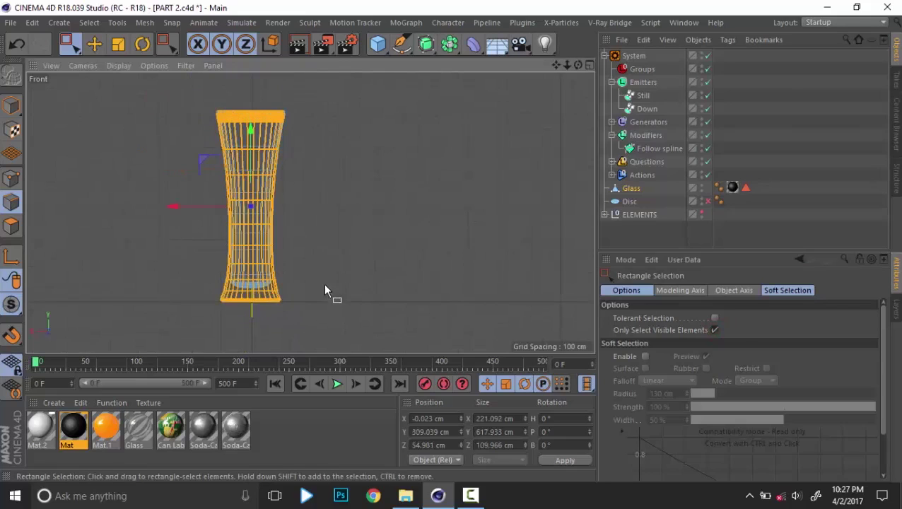
# Examine the edge selection on the glass from several sides in the Perspective view
pyautogui.middleClick(325, 291)
pyautogui.middleClick(252, 181)
pyautogui.scroll(8, 298, 218)
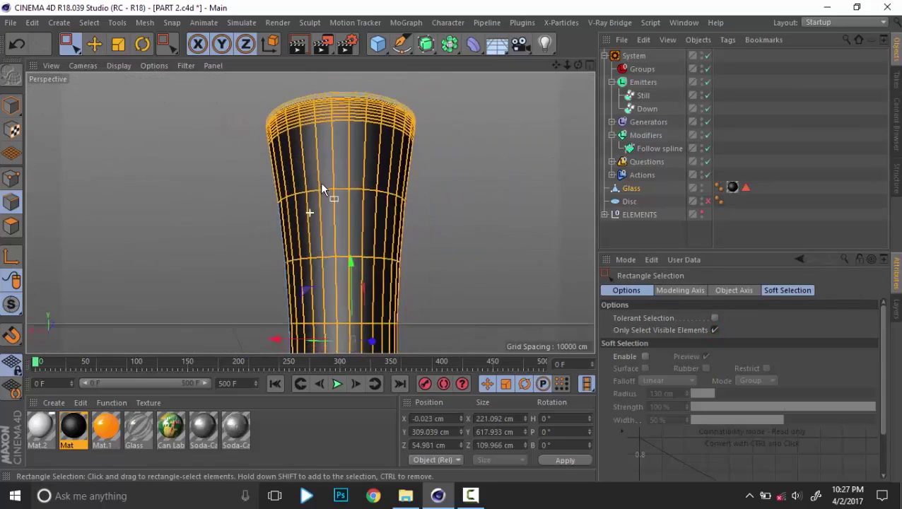
pyautogui.keyDown('alt'); pyautogui.moveTo(322, 190); pyautogui.dragTo(509, 147); pyautogui.keyUp('alt')
pyautogui.keyDown('alt'); pyautogui.moveTo(323, 181); pyautogui.dragTo(274, 202, button='right'); pyautogui.keyUp('alt')
pyautogui.keyDown('alt'); pyautogui.moveTo(273, 201); pyautogui.dragTo(330, 158, button='middle'); pyautogui.keyUp('alt')
pyautogui.keyDown('alt'); pyautogui.moveTo(262, 195); pyautogui.dragTo(383, 201); pyautogui.keyUp('alt')
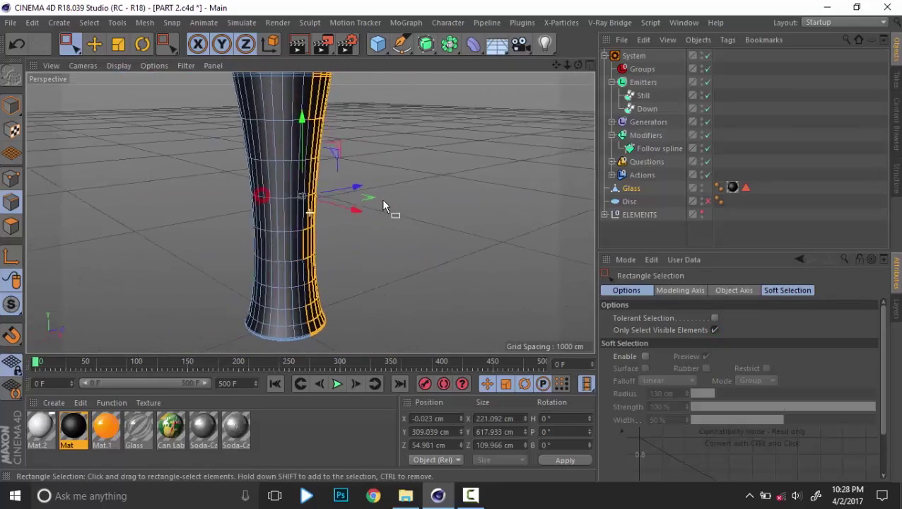
pyautogui.scroll(-1, 383, 205)
# Add the glass's edges visible in the Right view to the selection with a rectangle around the whole glass
pyautogui.middleClick(383, 201)
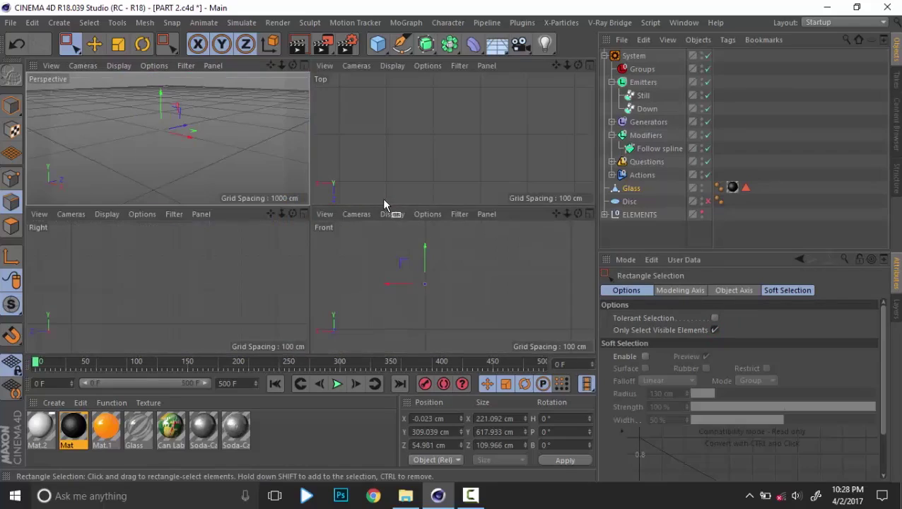
pyautogui.middleClick(250, 276)
pyautogui.press('h')
pyautogui.scroll(-4, 322, 228)
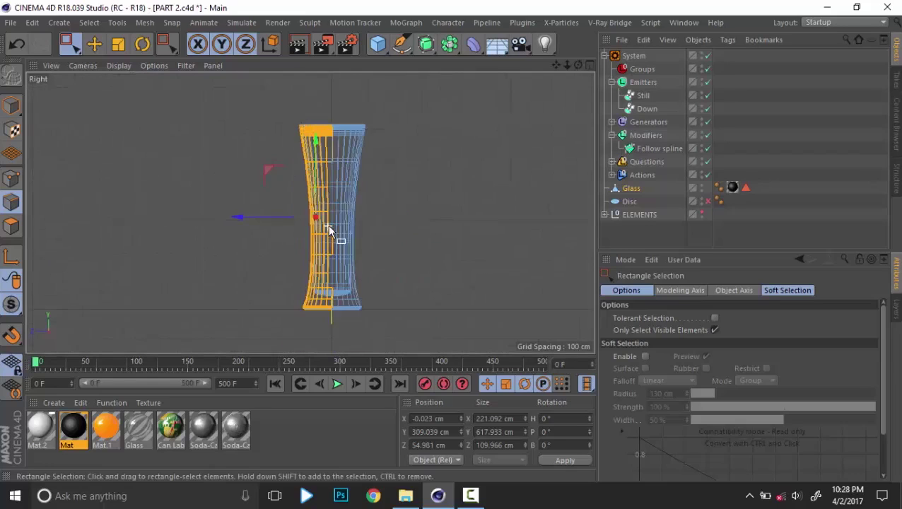
pyautogui.moveTo(408, 314); pyautogui.dragTo(242, 128)
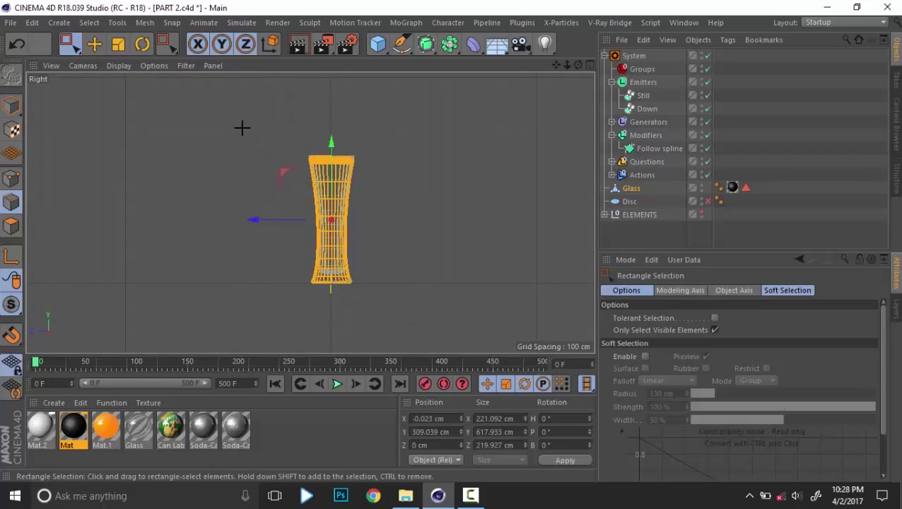
# Check the selection in the Top view and add the glass's remaining unselected edges to it in the Perspective view
pyautogui.middleClick(434, 188)
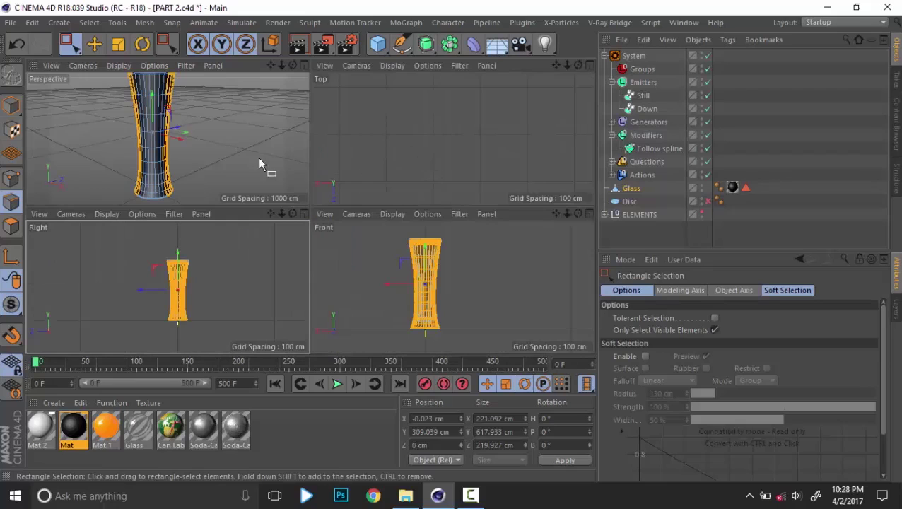
pyautogui.middleClick(425, 153)
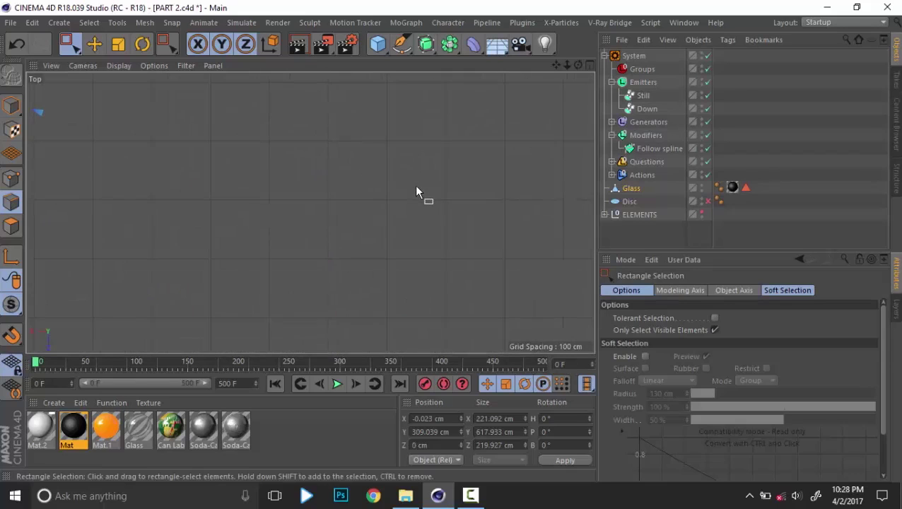
pyautogui.press('h')
pyautogui.scroll(-2, 361, 198)
pyautogui.middleClick(363, 202)
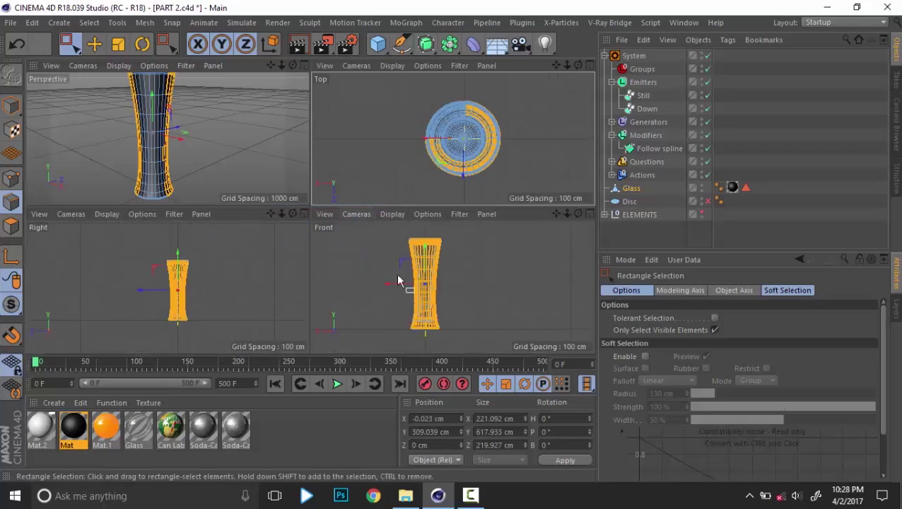
pyautogui.middleClick(234, 162)
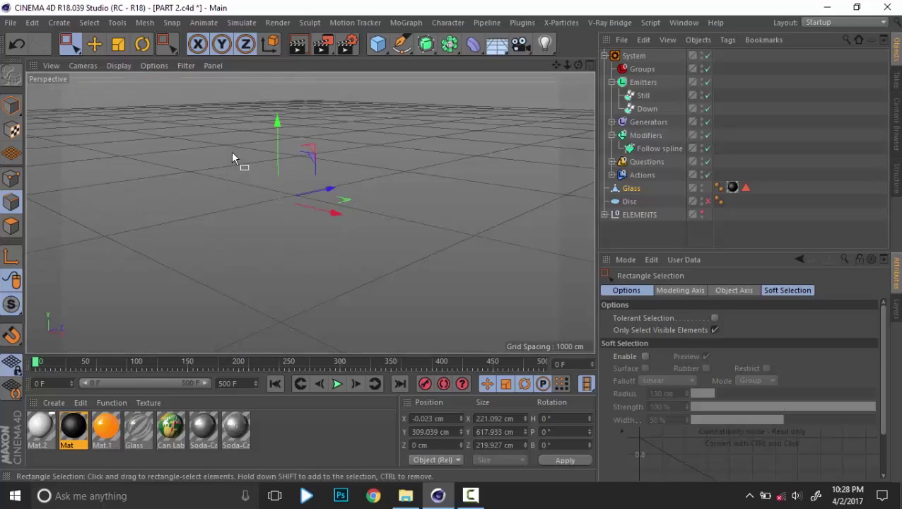
pyautogui.press('h')
pyautogui.keyDown('alt'); pyautogui.moveTo(302, 249); pyautogui.dragTo(250, 221); pyautogui.keyUp('alt')
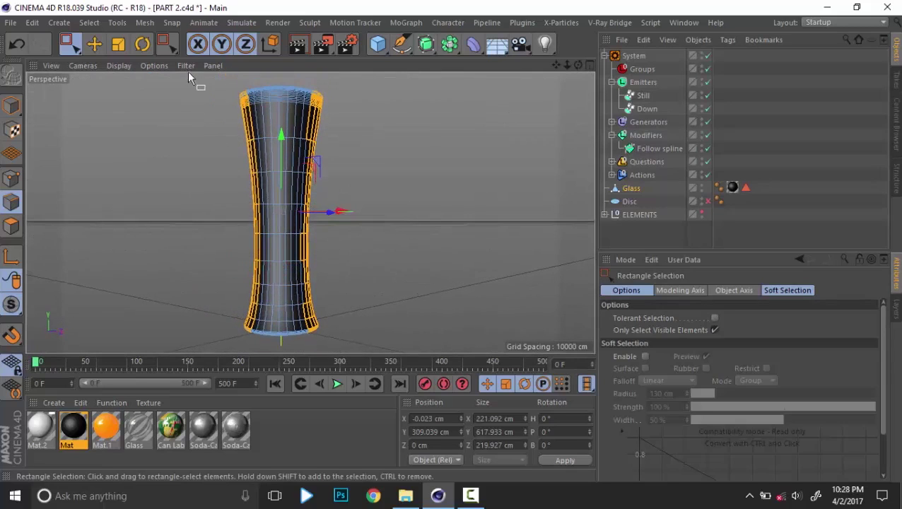
pyautogui.moveTo(189, 78); pyautogui.dragTo(351, 304)
# Convert the glass's selected edges to a spline with the Edge to Spline command
pyautogui.click(94, 44)
pyautogui.scroll(3, 325, 170)
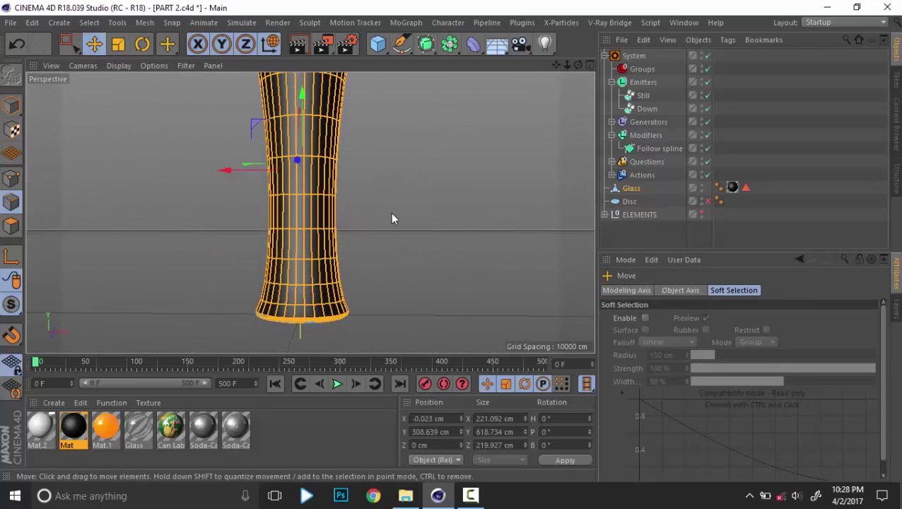
pyautogui.hotkey('shift', 'c')
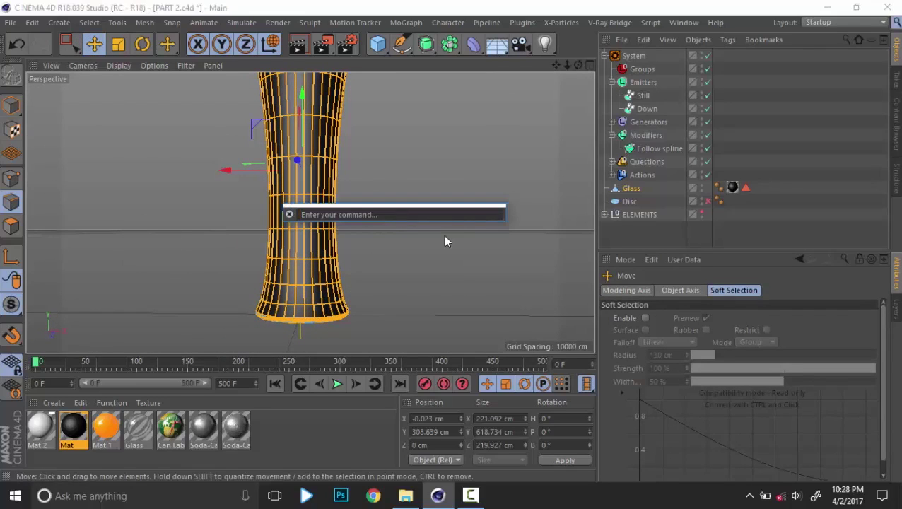
pyautogui.write('edge')
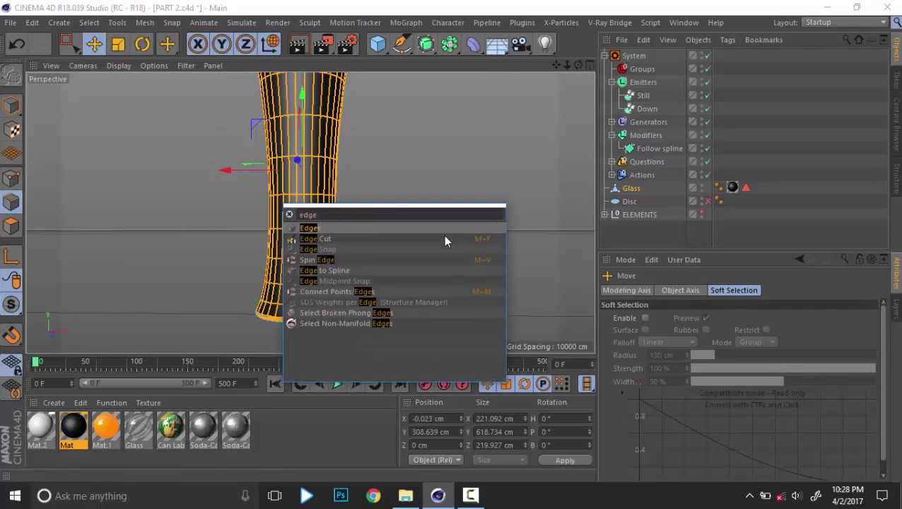
pyautogui.click(334, 276)
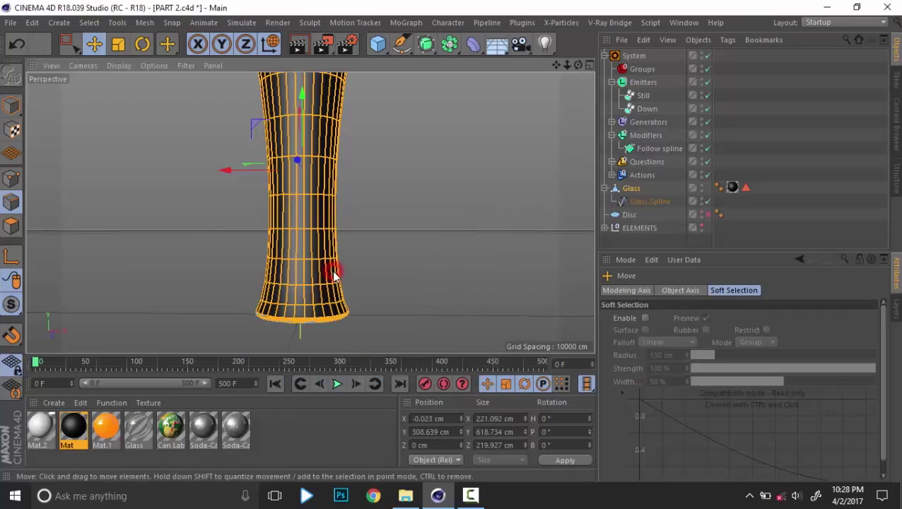
# Return to model mode, move Glass.Spline out from under the Glass object, and hide Glass in the viewport
pyautogui.click(18, 112)
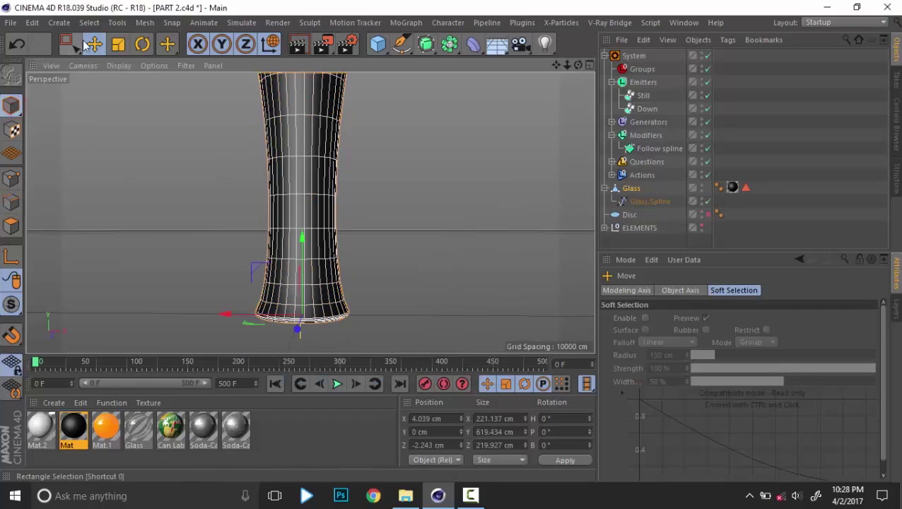
pyautogui.click(797, 207)
pyautogui.click(638, 203)
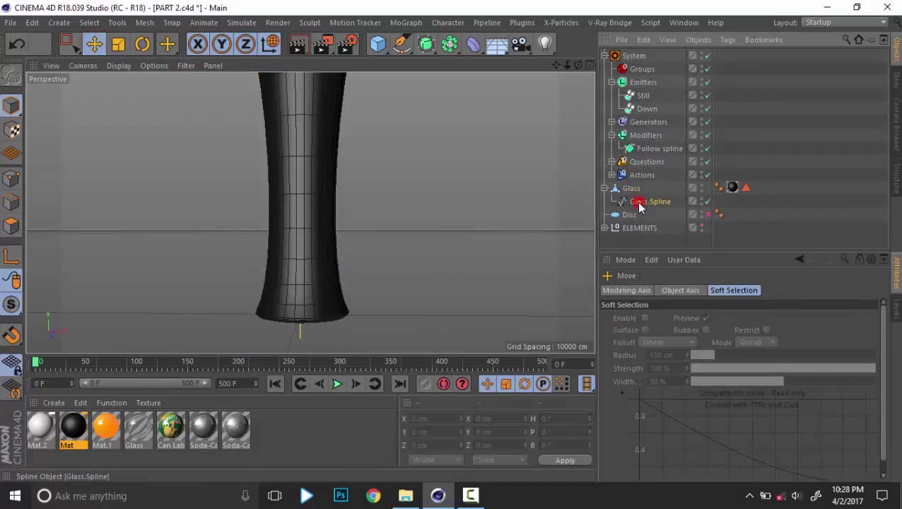
pyautogui.moveTo(632, 186); pyautogui.dragTo(628, 209)
pyautogui.click(631, 188)
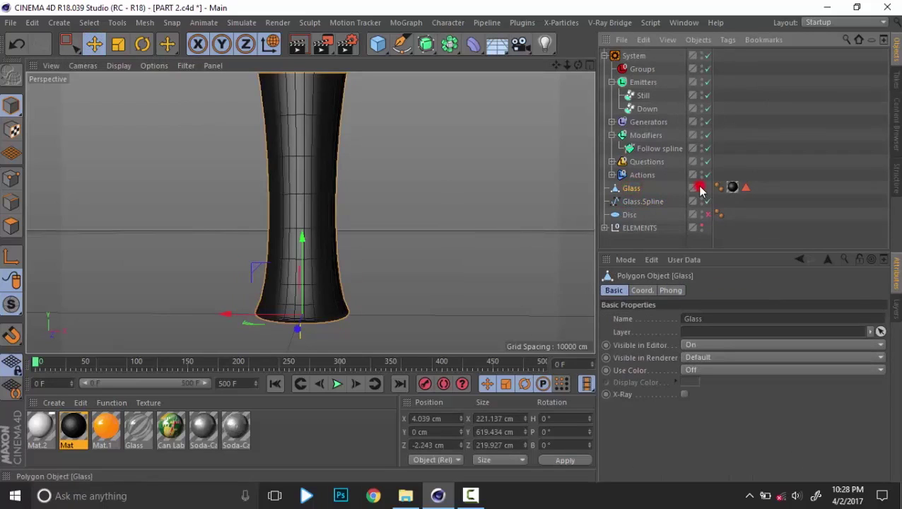
pyautogui.click(700, 189)
# Inspect Glass.Spline from several angles in the Perspective view, and hide it in the viewport
pyautogui.click(643, 202)
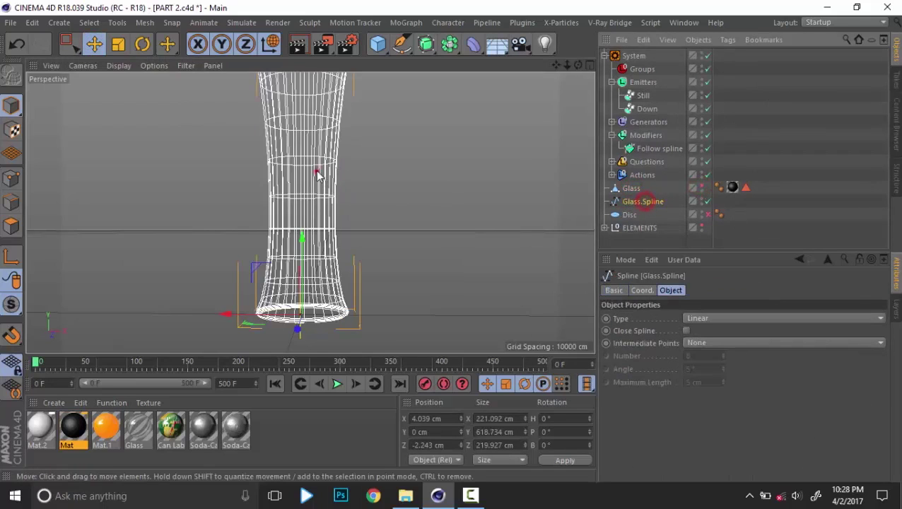
pyautogui.keyDown('alt'); pyautogui.moveTo(318, 175); pyautogui.dragTo(359, 257); pyautogui.keyUp('alt')
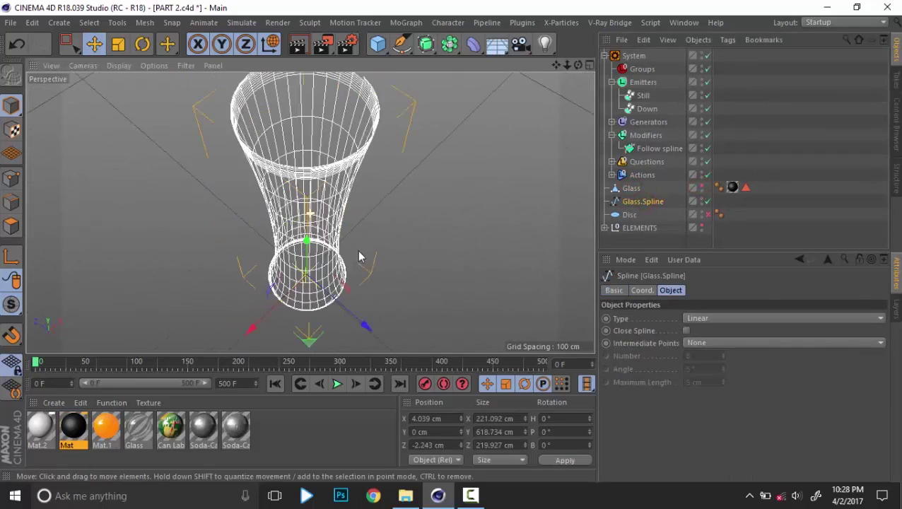
pyautogui.keyDown('alt'); pyautogui.moveTo(345, 233); pyautogui.dragTo(355, 253, button='middle'); pyautogui.keyUp('alt')
pyautogui.keyDown('alt'); pyautogui.moveTo(353, 252); pyautogui.dragTo(334, 249, button='right'); pyautogui.keyUp('alt')
pyautogui.click(424, 245)
pyautogui.keyDown('alt'); pyautogui.moveTo(395, 236); pyautogui.dragTo(357, 243); pyautogui.keyUp('alt')
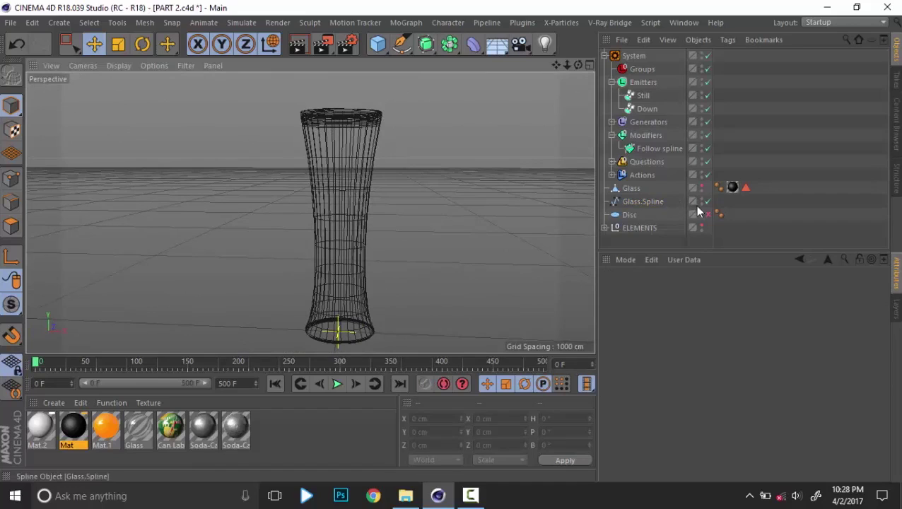
pyautogui.click(702, 203)
pyautogui.click(702, 201)
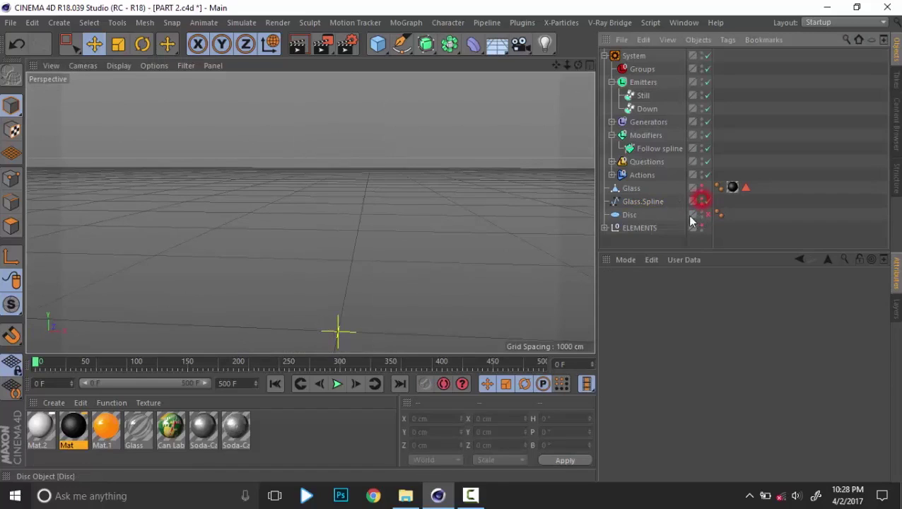
# Unhide Glass in the viewport and assign Glass.Spline as the source spline of the Follow Spline modifier
pyautogui.click(636, 188)
pyautogui.click(701, 188)
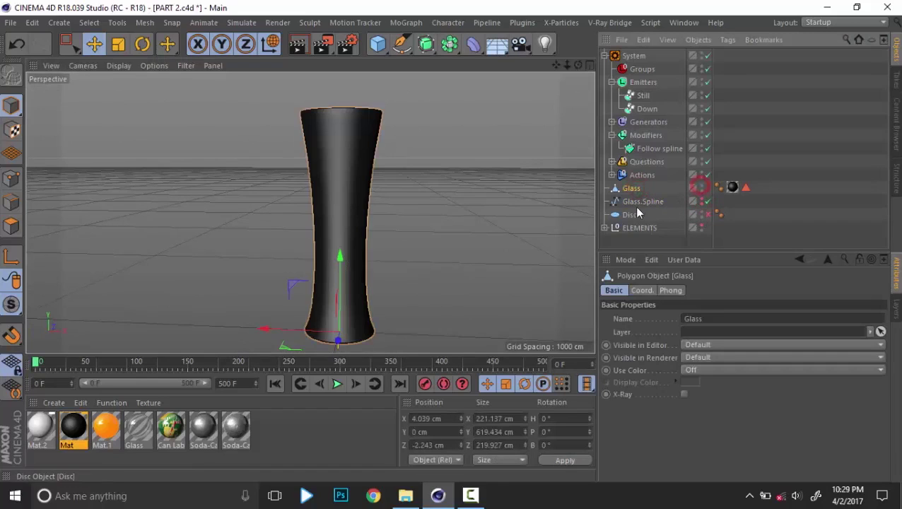
pyautogui.click(634, 203)
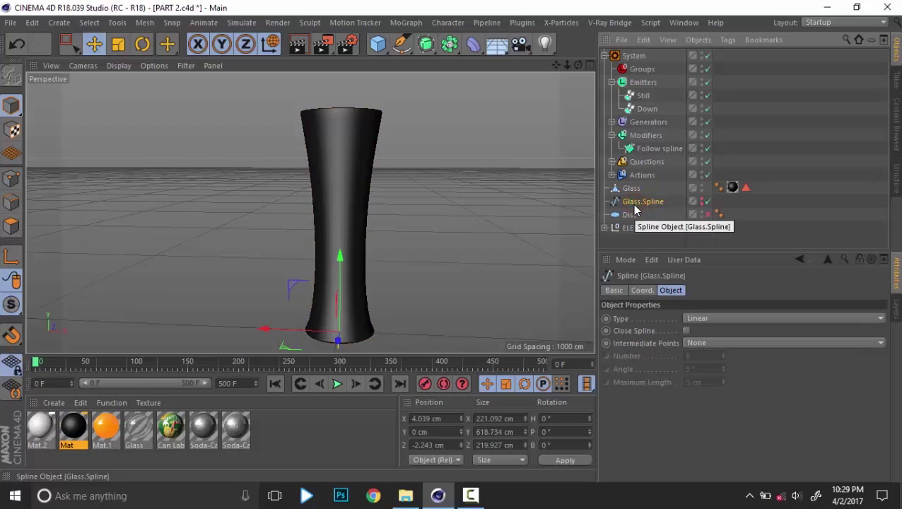
pyautogui.click(656, 149)
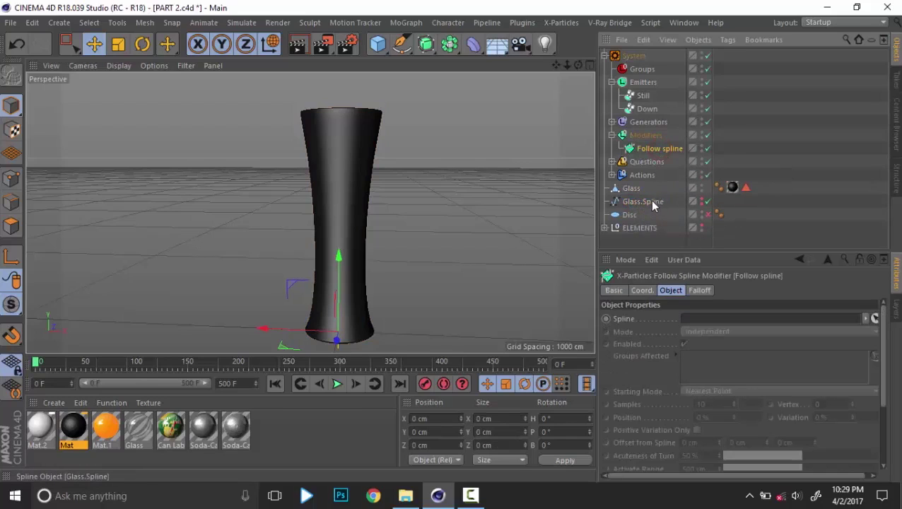
pyautogui.moveTo(672, 216); pyautogui.dragTo(715, 319)
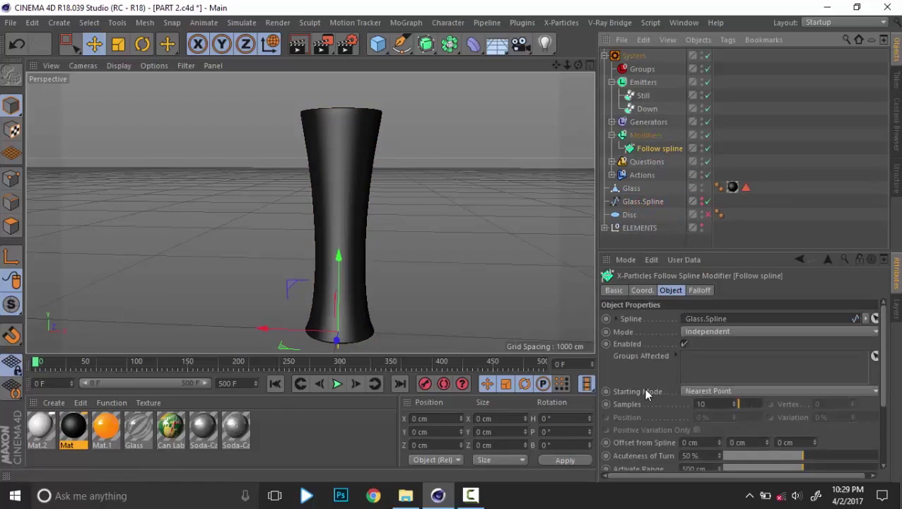
pyautogui.keyDown('alt'); pyautogui.moveTo(370, 264); pyautogui.dragTo(379, 251, button='middle'); pyautogui.keyUp('alt')
pyautogui.keyDown('alt'); pyautogui.moveTo(379, 253); pyautogui.dragTo(379, 270); pyautogui.keyUp('alt')
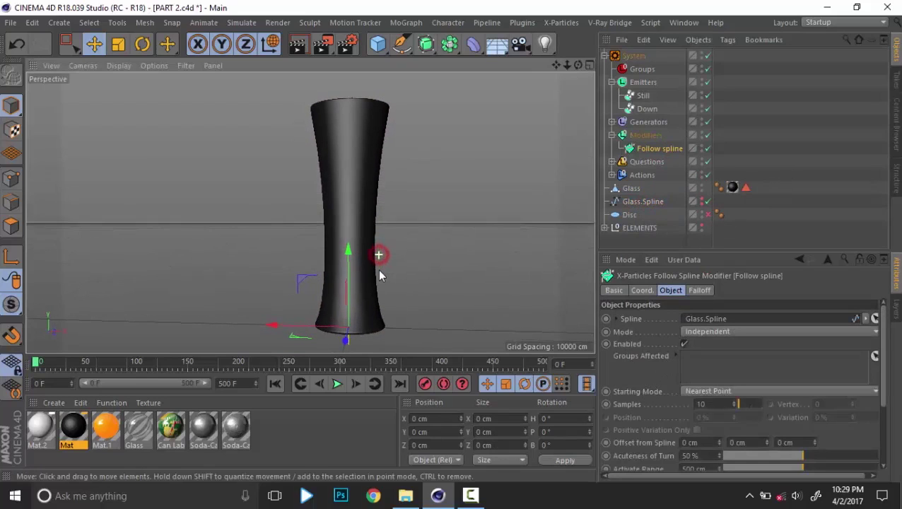
pyautogui.click(703, 359)
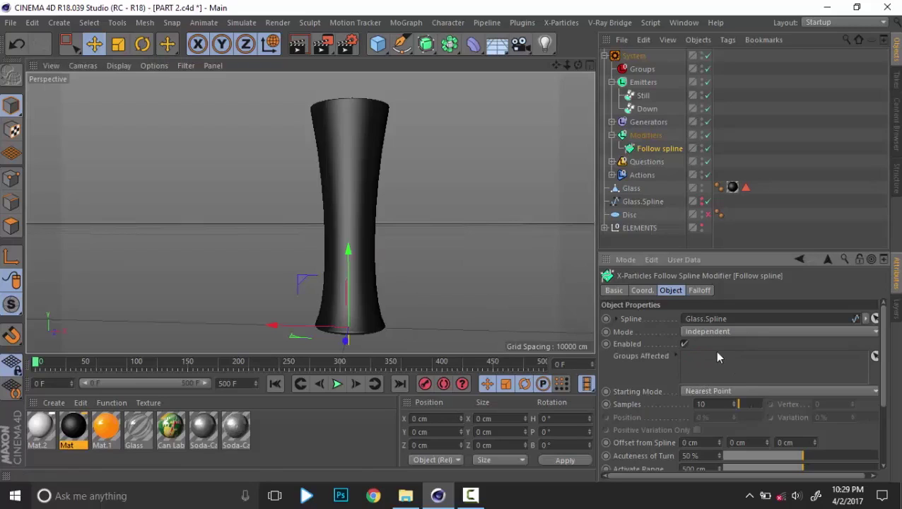
# Create and add a particle group in the Down emitter's emission settings
pyautogui.click(645, 108)
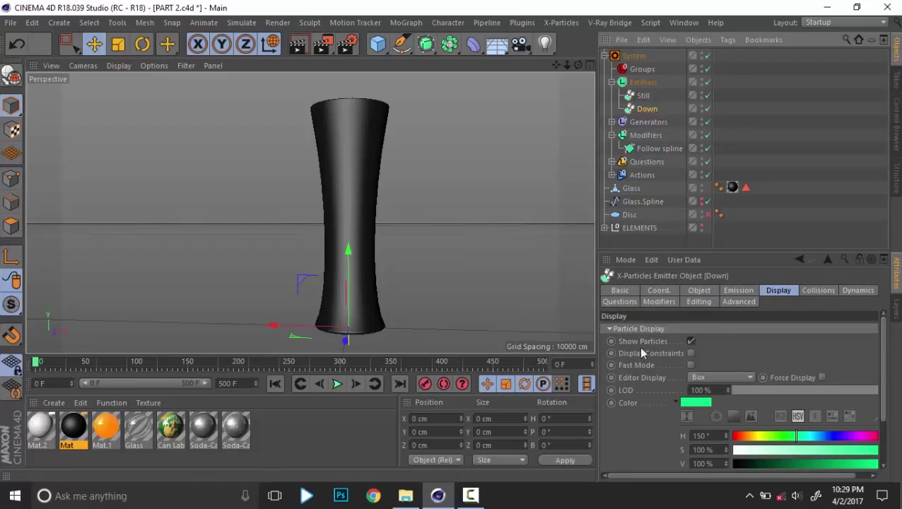
pyautogui.click(744, 291)
pyautogui.scroll(-5, 657, 400)
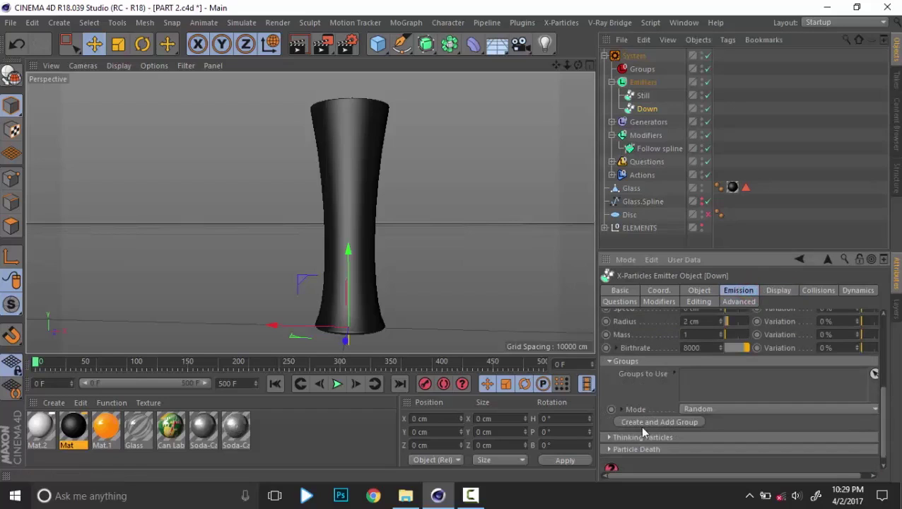
pyautogui.click(664, 425)
# Rename the new particle group under Groups as Down
pyautogui.click(611, 68)
pyautogui.click(643, 69)
pyautogui.click(652, 84)
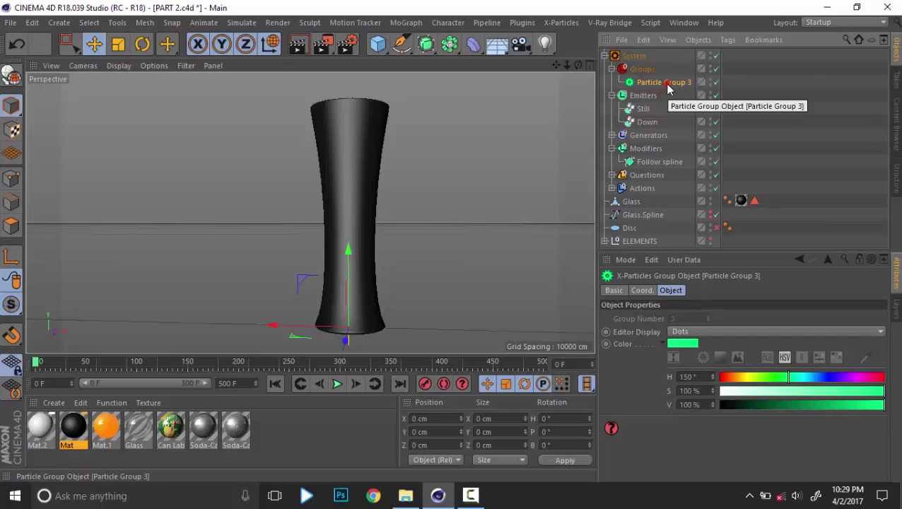
pyautogui.doubleClick(665, 84)
pyautogui.write('Do')
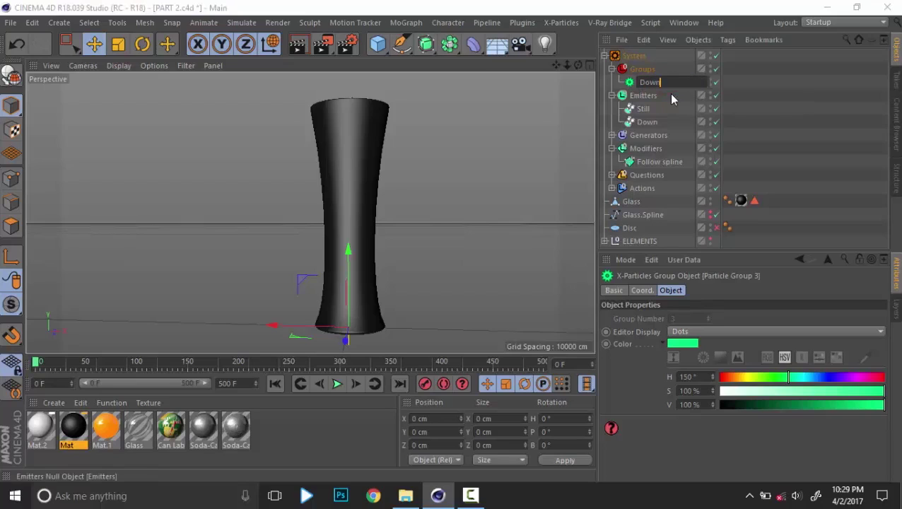
pyautogui.write('wn')
pyautogui.press('Return')
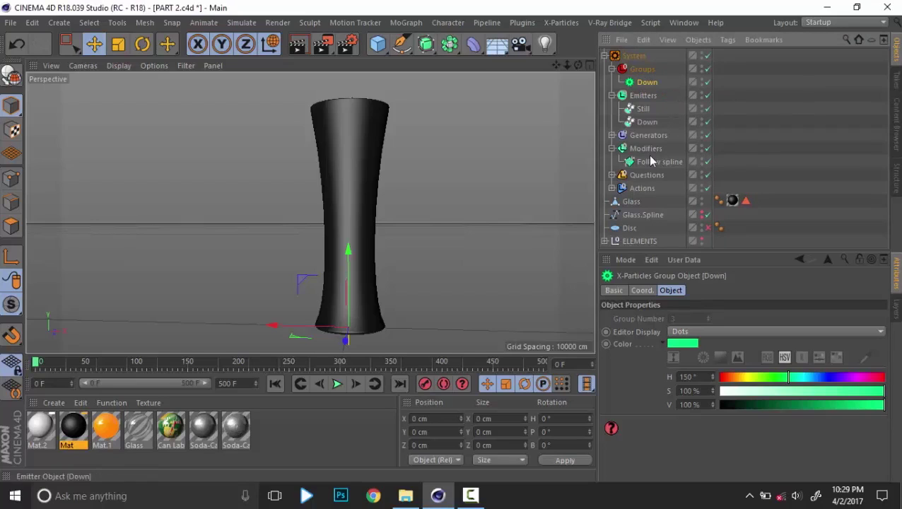
# Add the Down particle group to the Follow Spline modifier's Groups Affected list
pyautogui.click(676, 164)
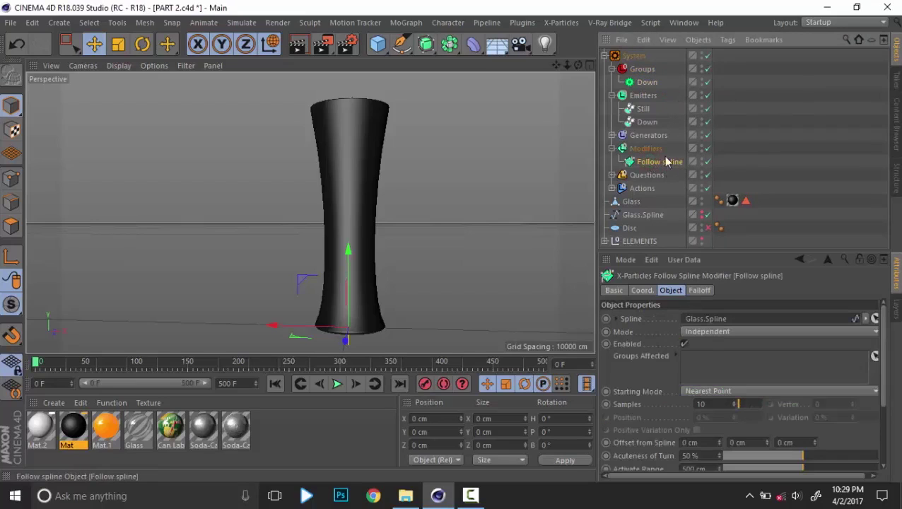
pyautogui.moveTo(647, 82); pyautogui.dragTo(716, 368)
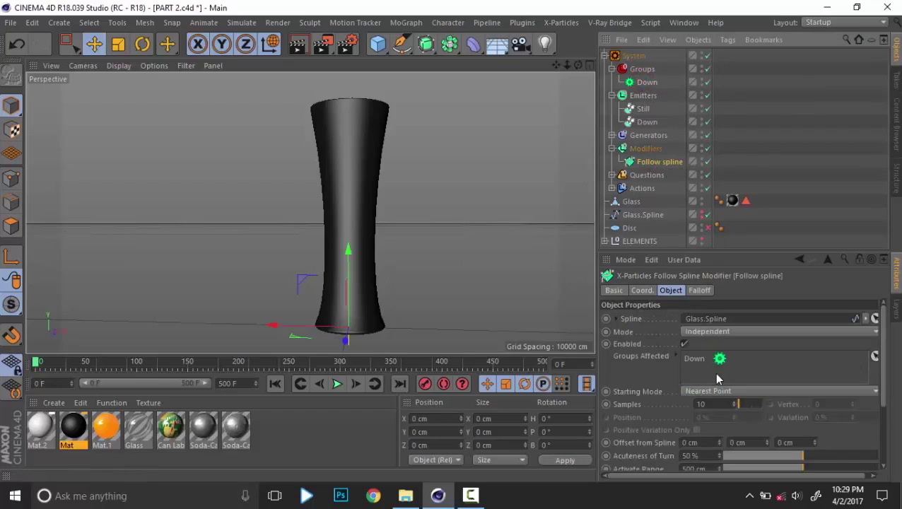
pyautogui.click(648, 123)
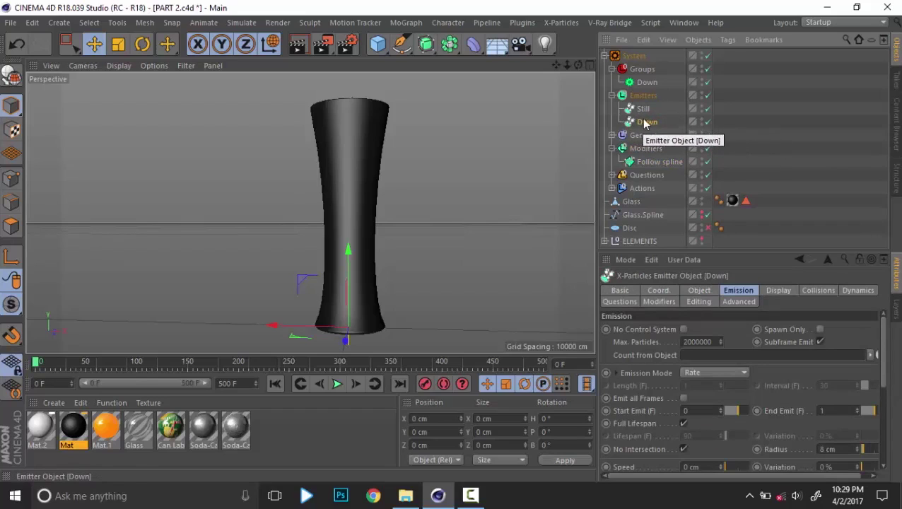
pyautogui.click(647, 82)
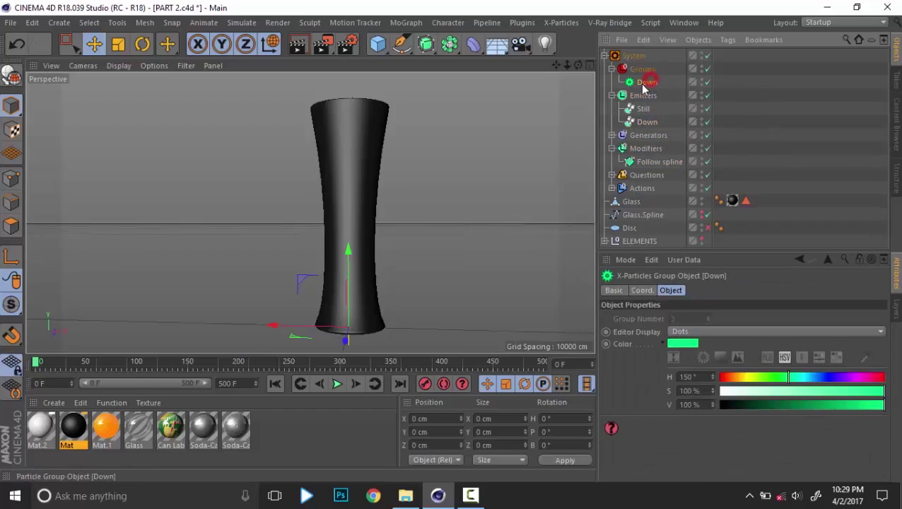
pyautogui.click(647, 122)
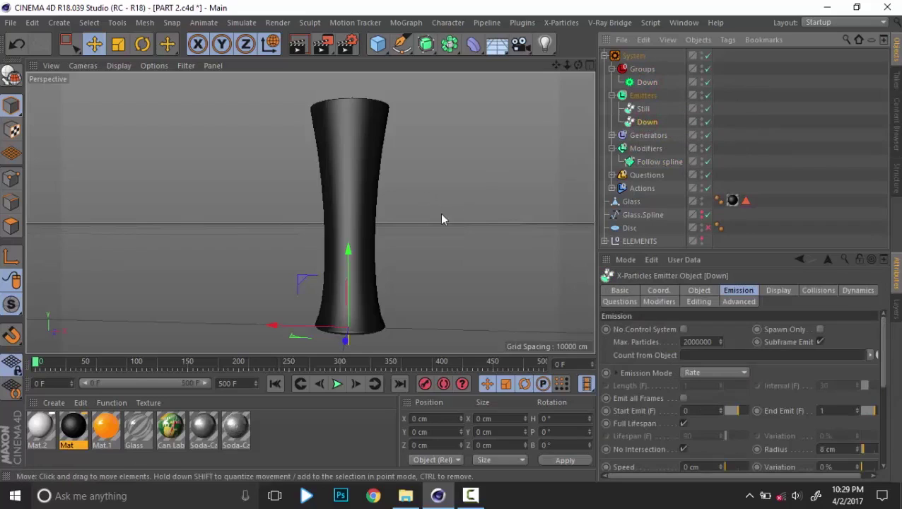
# Play the simulation briefly and examine the droplets on the glass from close up and from different angles
pyautogui.keyDown('alt'); pyautogui.moveTo(442, 215); pyautogui.dragTo(430, 208); pyautogui.keyUp('alt')
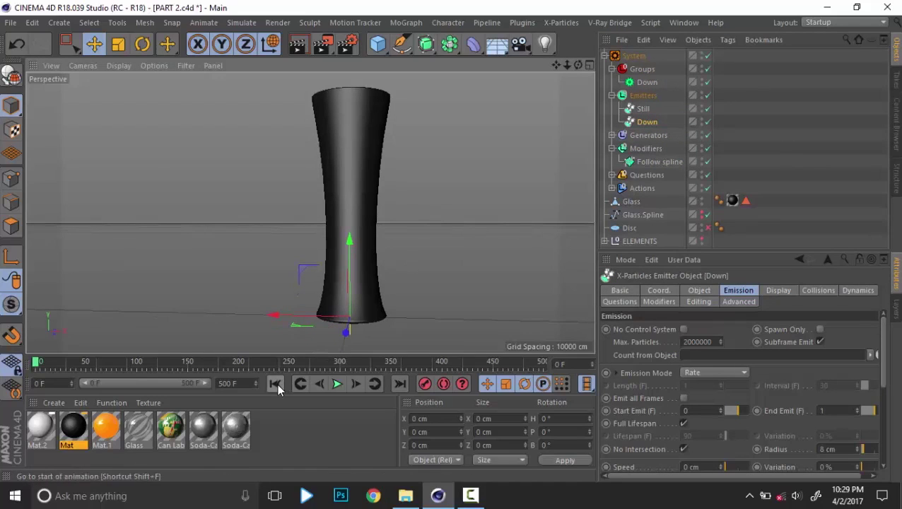
pyautogui.click(337, 386)
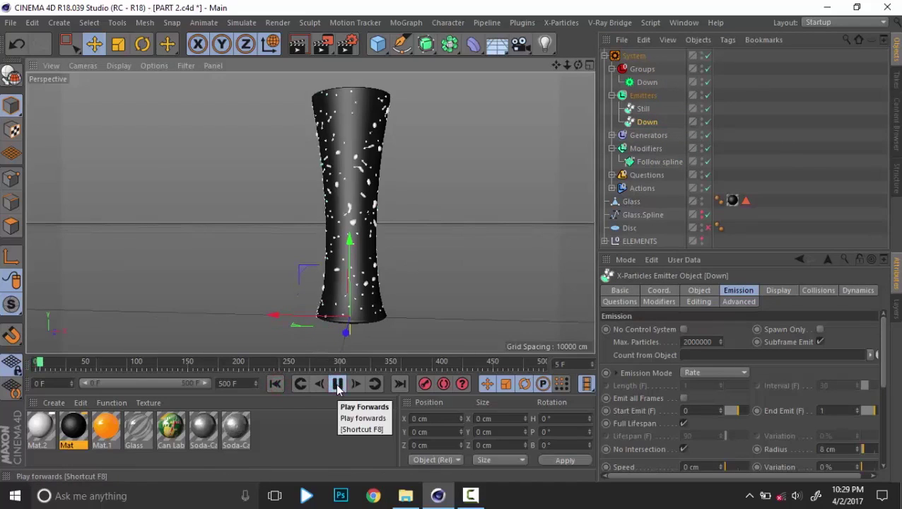
pyautogui.scroll(2, 346, 234)
pyautogui.scroll(5, 375, 224)
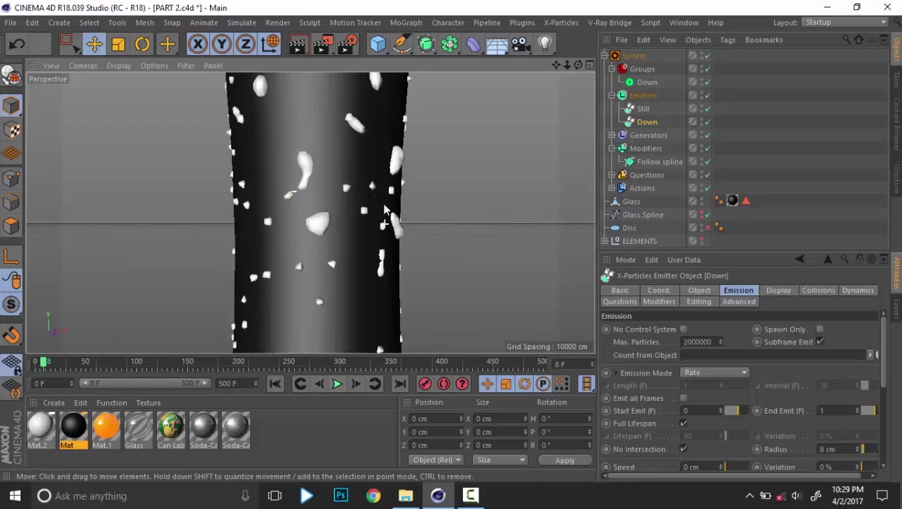
pyautogui.keyDown('alt'); pyautogui.moveTo(377, 171); pyautogui.dragTo(304, 205); pyautogui.keyUp('alt')
pyautogui.scroll(-5, 421, 209)
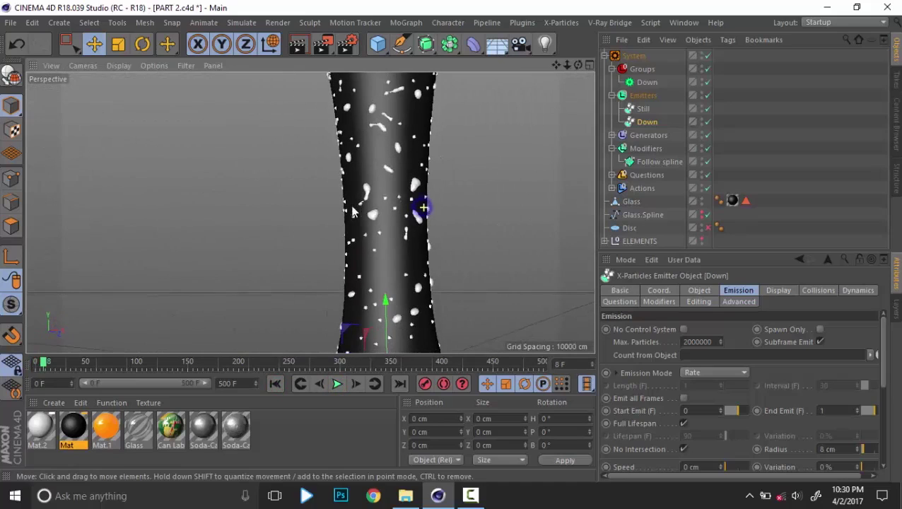
pyautogui.keyDown('alt'); pyautogui.moveTo(408, 221); pyautogui.dragTo(367, 162); pyautogui.keyUp('alt')
# Set the Down emitter's particle direction to Y- Axis
pyautogui.click(768, 146)
pyautogui.click(647, 122)
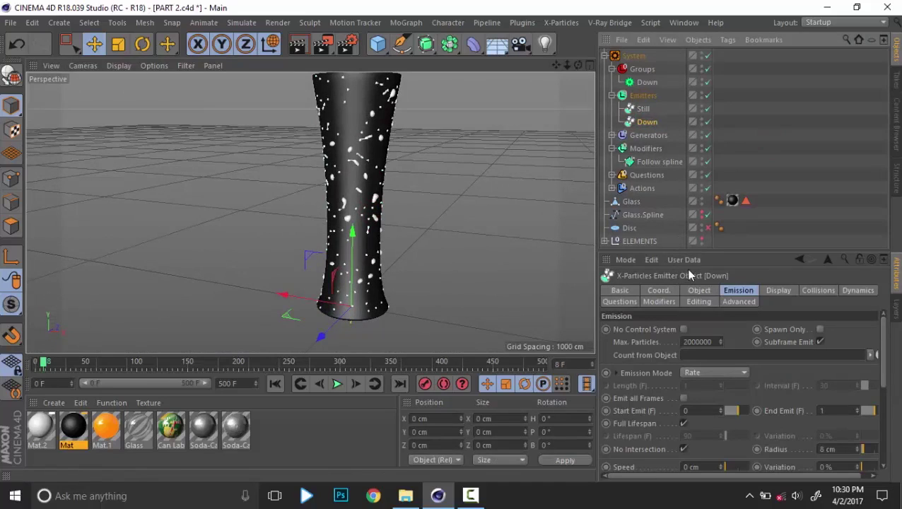
pyautogui.click(702, 292)
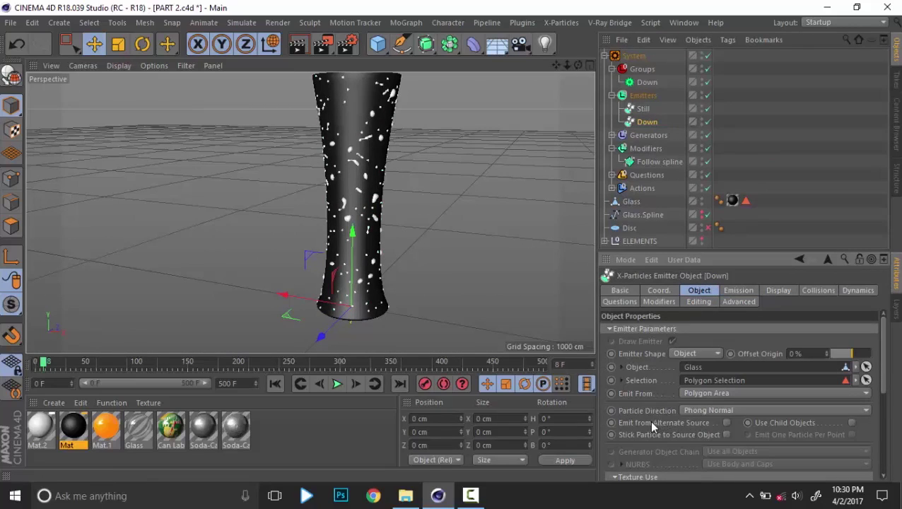
pyautogui.click(694, 411)
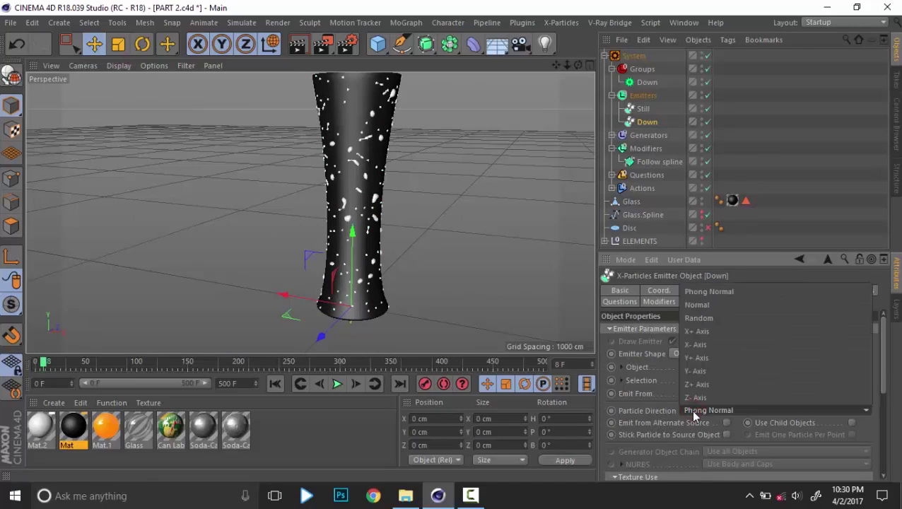
pyautogui.click(711, 371)
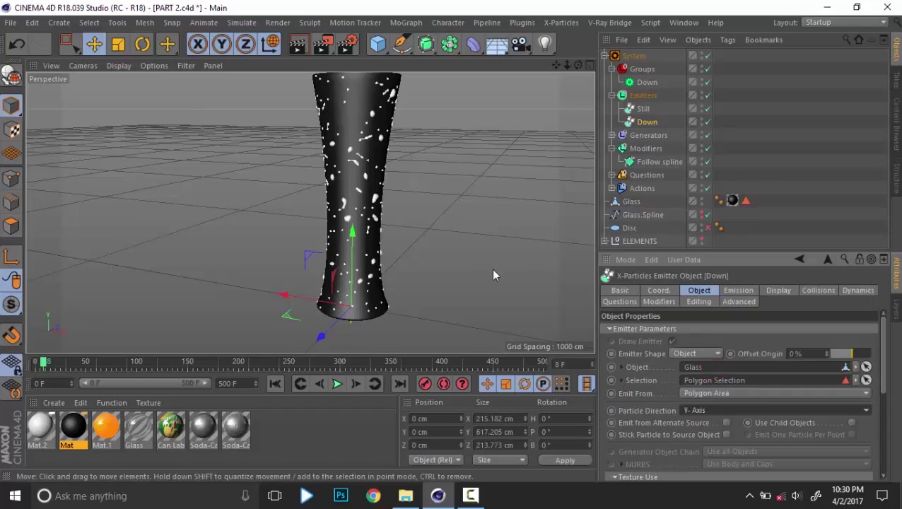
# Set the Down emitter's editor display to Box (Filled)
pyautogui.keyDown('alt'); pyautogui.moveTo(465, 204); pyautogui.dragTo(475, 250, button='middle'); pyautogui.keyUp('alt')
pyautogui.click(654, 122)
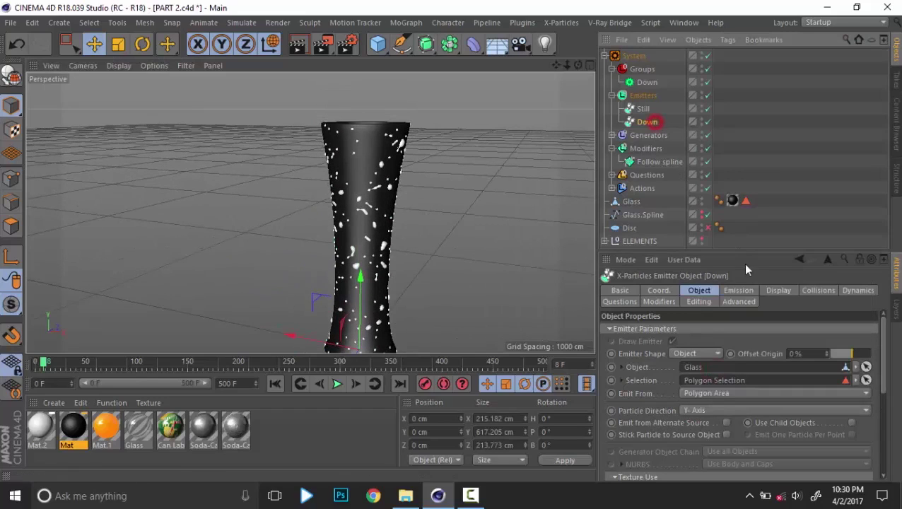
pyautogui.click(779, 292)
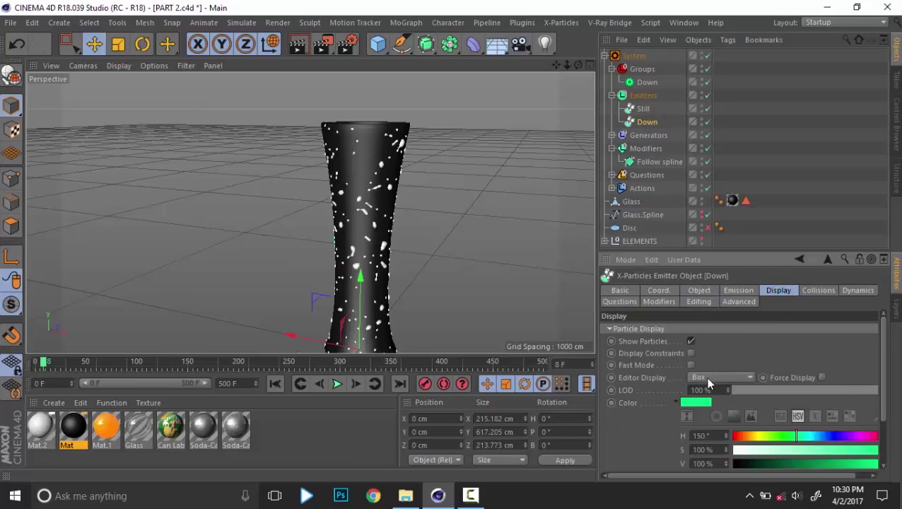
pyautogui.click(726, 380)
pyautogui.click(721, 306)
# Disable the Skinner generator and play the simulation from the start to check the particles' motion up close
pyautogui.click(280, 382)
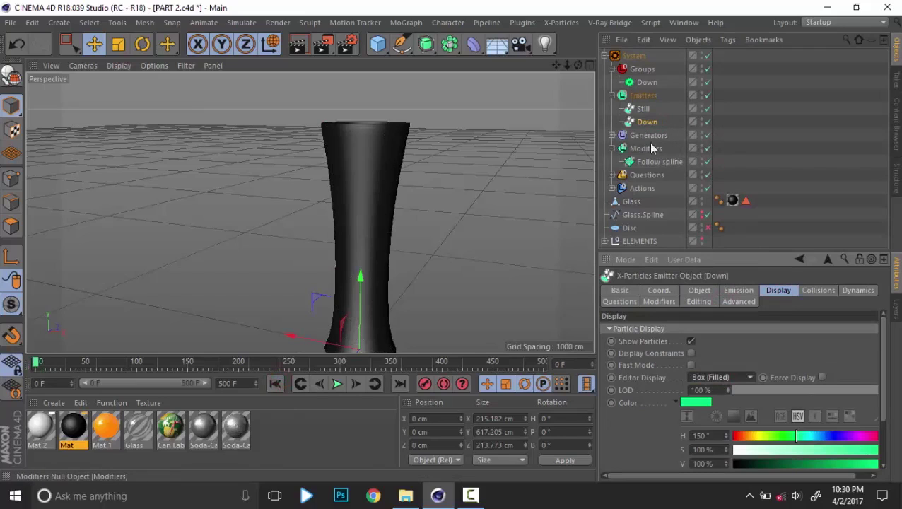
pyautogui.click(612, 135)
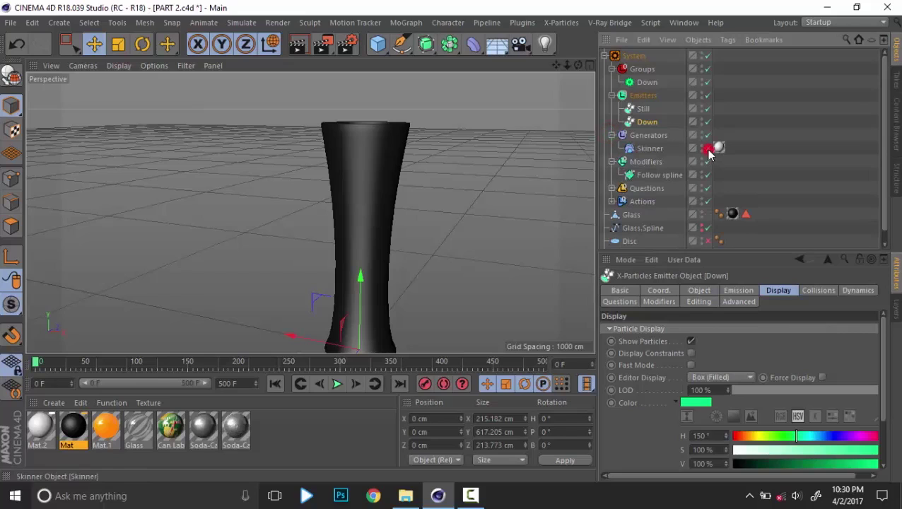
pyautogui.click(338, 386)
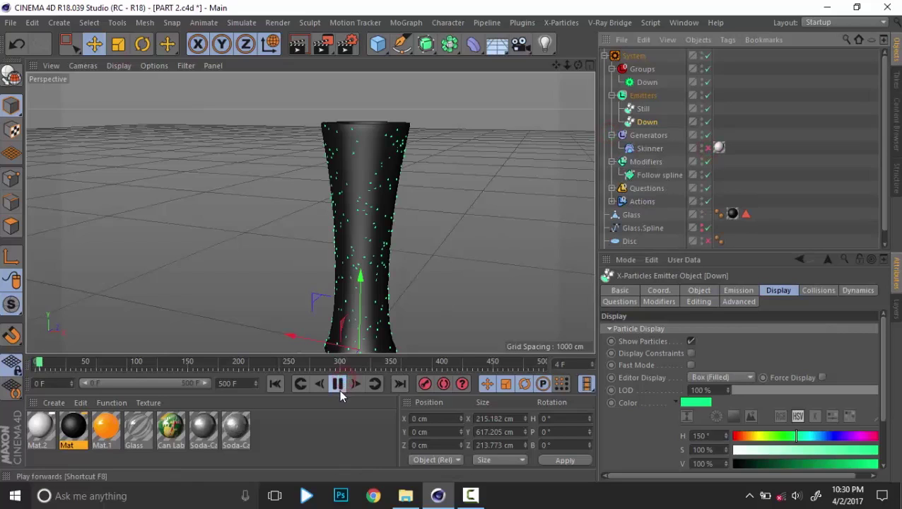
pyautogui.keyDown('alt'); pyautogui.moveTo(392, 222); pyautogui.dragTo(391, 182, button='middle'); pyautogui.keyUp('alt')
pyautogui.keyDown('alt'); pyautogui.moveTo(391, 182); pyautogui.dragTo(487, 211, button='right'); pyautogui.keyUp('alt')
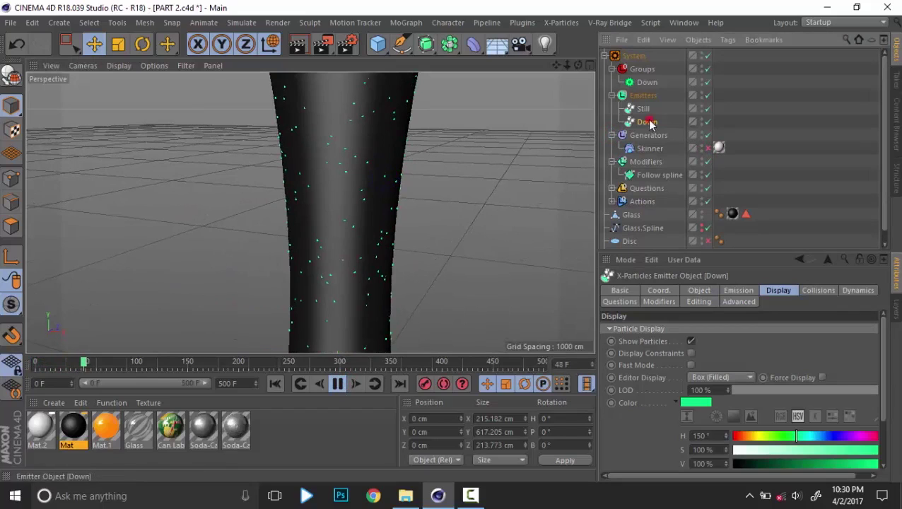
pyautogui.click(337, 385)
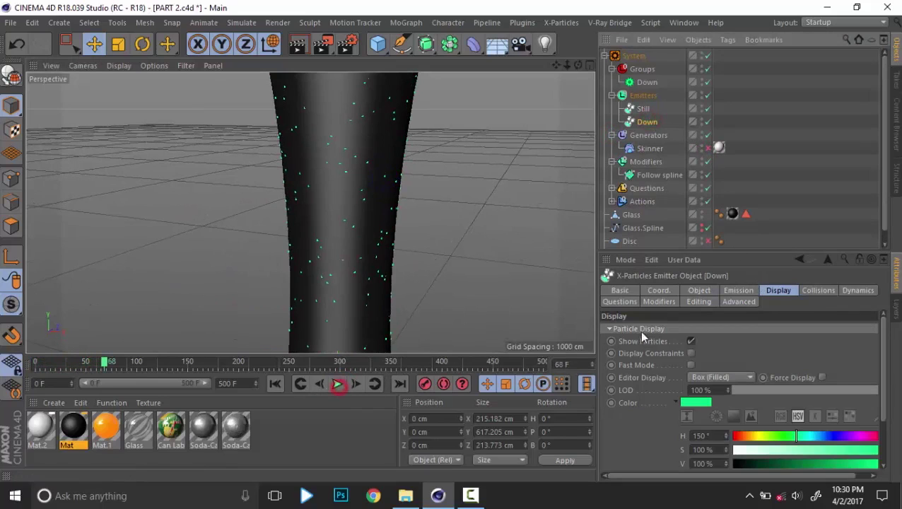
# Set the Down emitter's emission speed to 8 cm and replay the simulation from the start
pyautogui.click(736, 290)
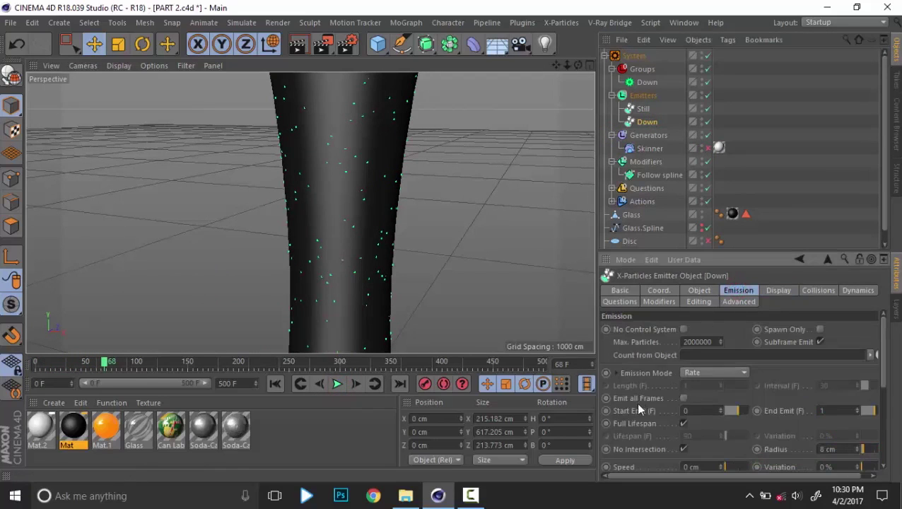
pyautogui.scroll(-3, 638, 424)
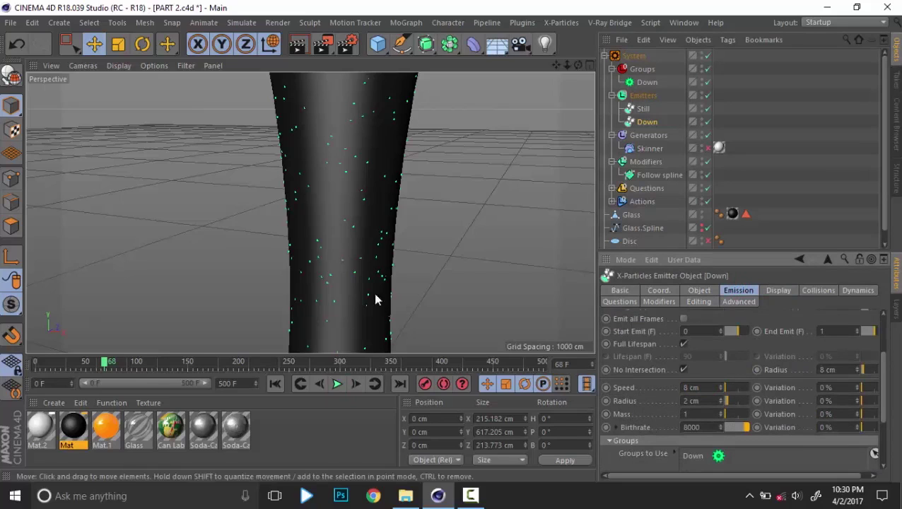
pyautogui.click(275, 383)
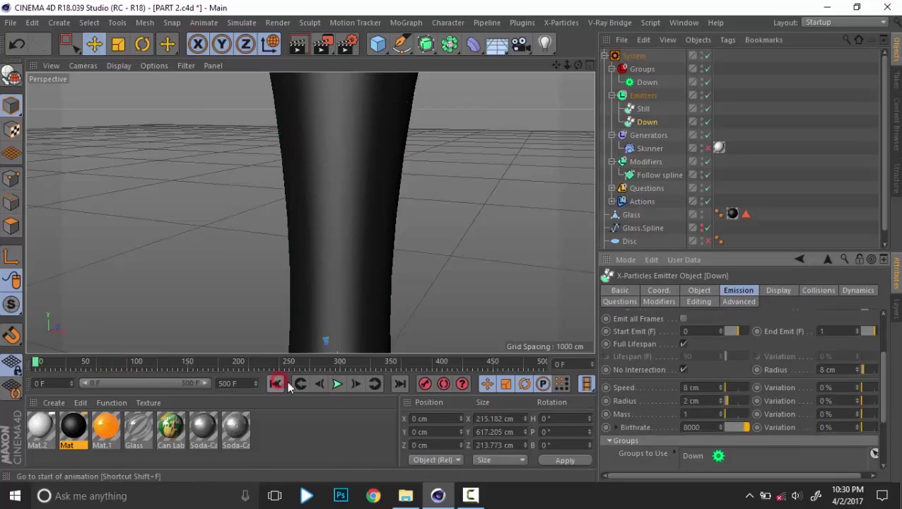
pyautogui.click(337, 384)
pyautogui.click(337, 384)
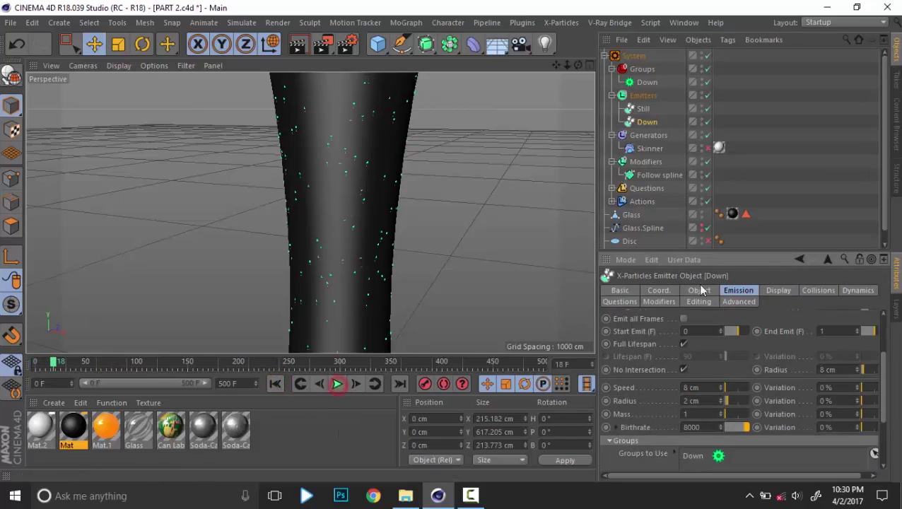
# Set the Down emitter's particle direction to Phong Normal and replay the simulation from the start
pyautogui.click(699, 290)
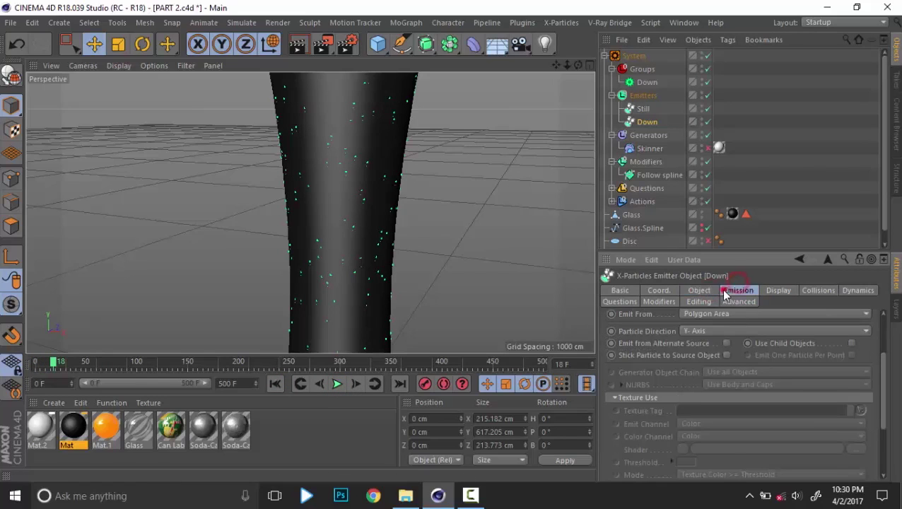
pyautogui.scroll(3, 656, 415)
pyautogui.click(709, 410)
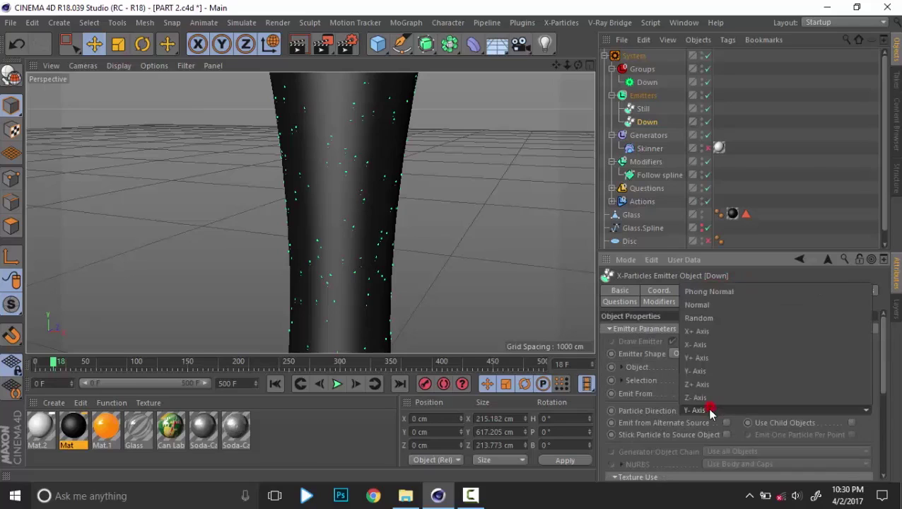
pyautogui.click(727, 291)
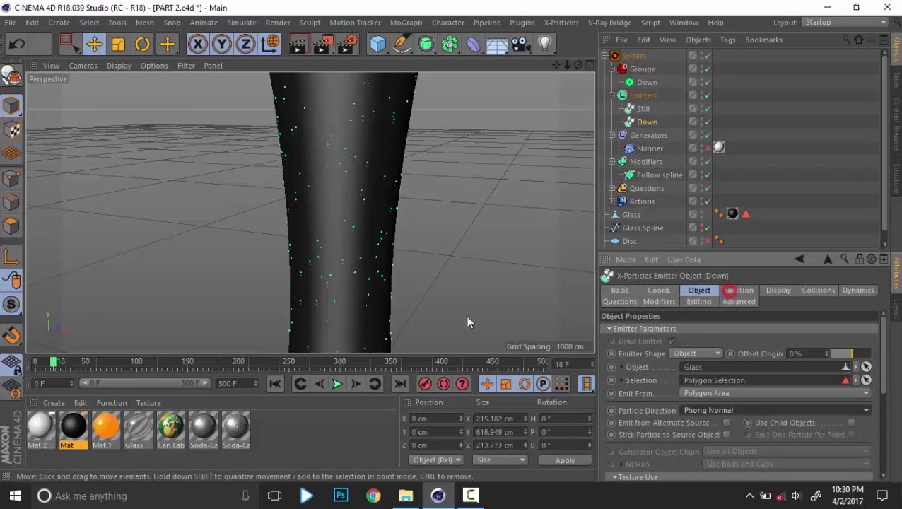
pyautogui.click(275, 383)
pyautogui.click(339, 384)
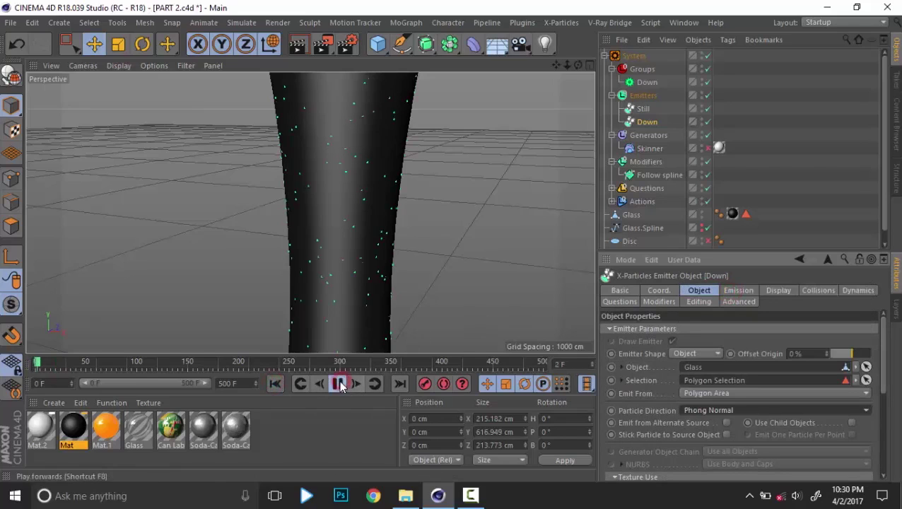
pyautogui.click(339, 384)
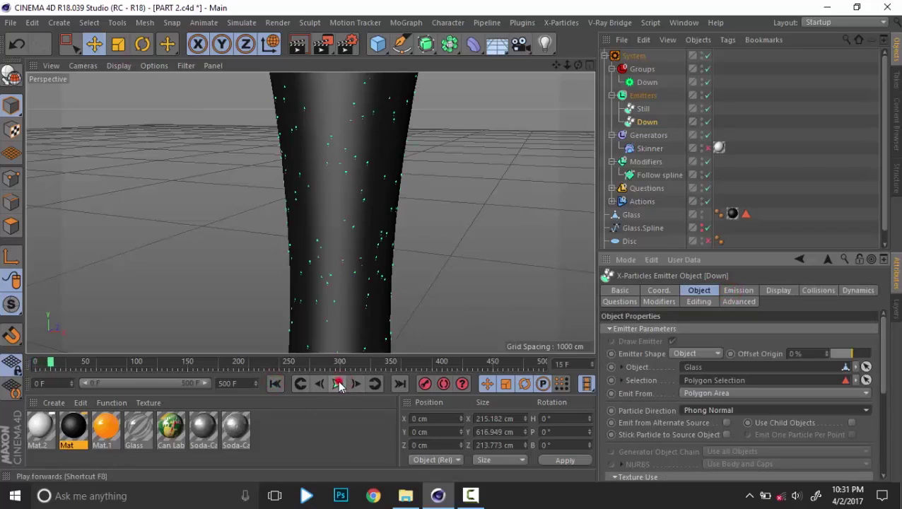
# Set the Down emitter's emission speed to 39 cm and replay the simulation to check the droplets up close
pyautogui.click(739, 293)
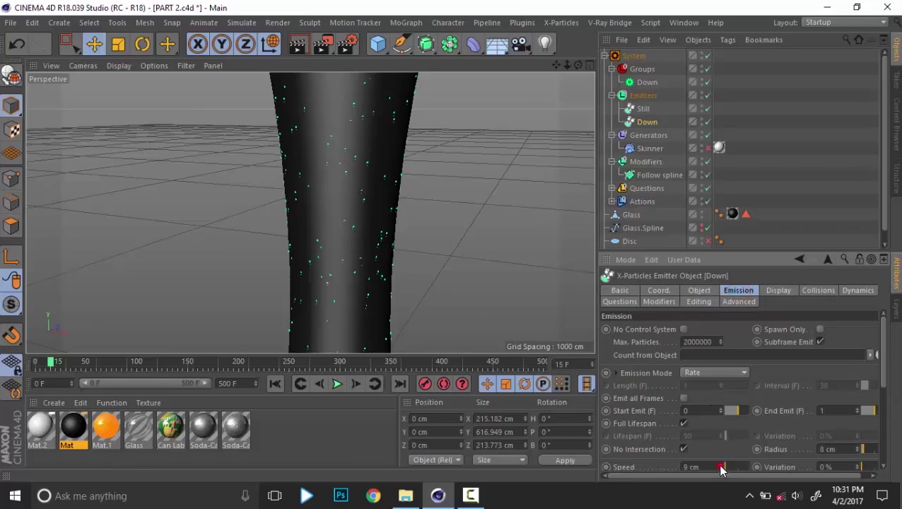
pyautogui.moveTo(723, 467); pyautogui.dragTo(724, 461)
pyautogui.click(275, 383)
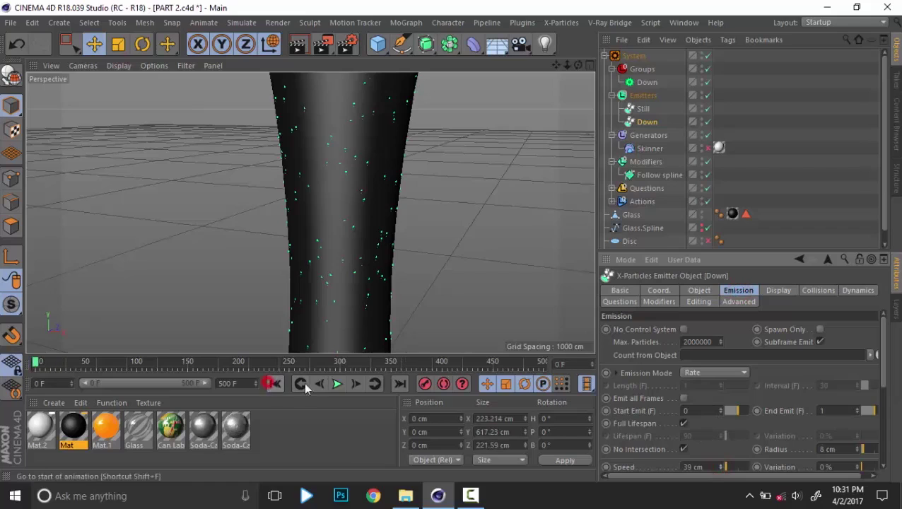
pyautogui.click(336, 384)
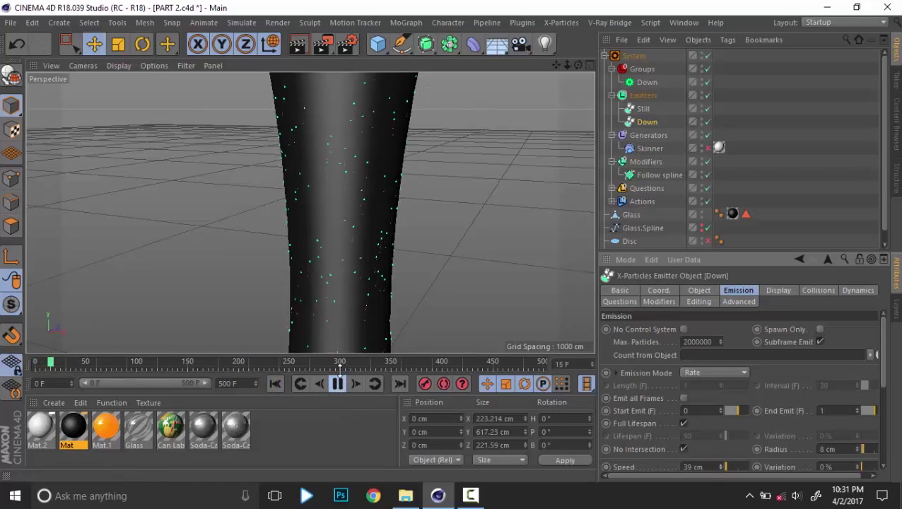
pyautogui.keyDown('alt'); pyautogui.moveTo(399, 208); pyautogui.dragTo(291, 255); pyautogui.keyUp('alt')
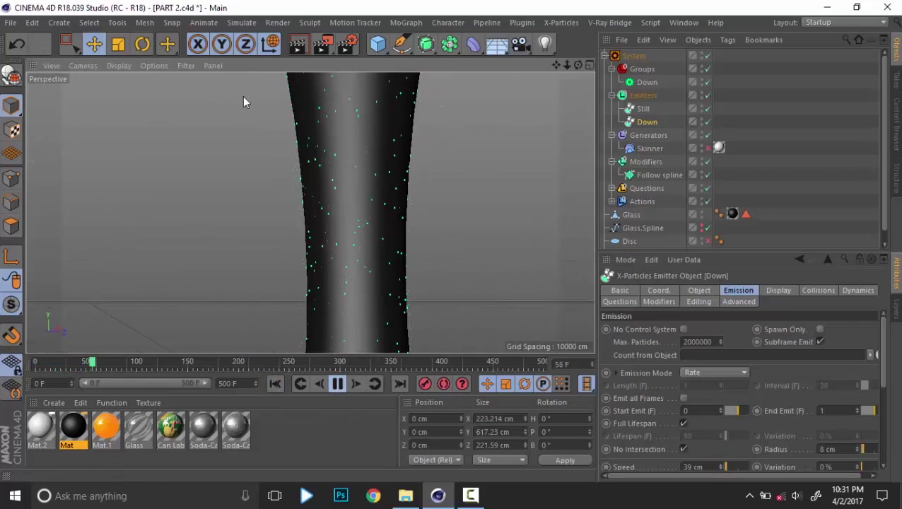
pyautogui.scroll(3, 242, 94)
pyautogui.scroll(2, 242, 94)
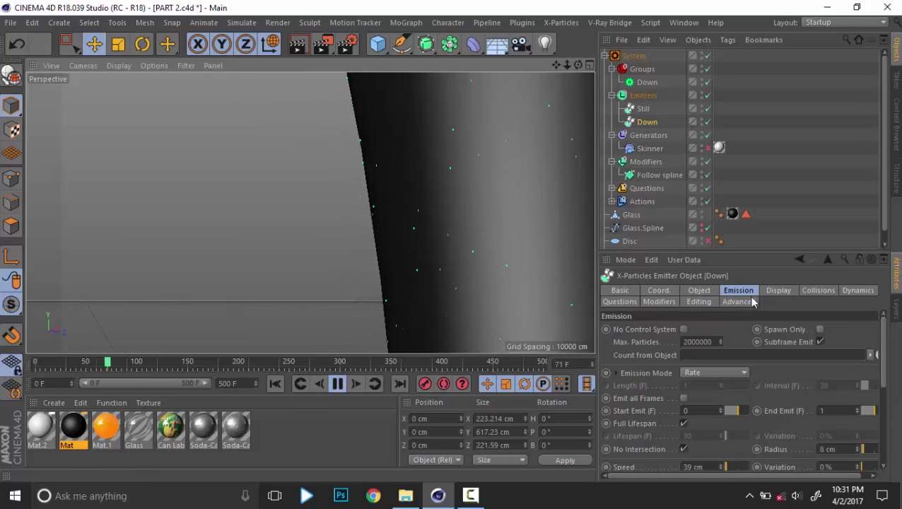
# Set the Down emitter's editor display to Box with Force Display enabled, and pause playback to inspect the particles around the glass
pyautogui.click(779, 292)
pyautogui.click(721, 377)
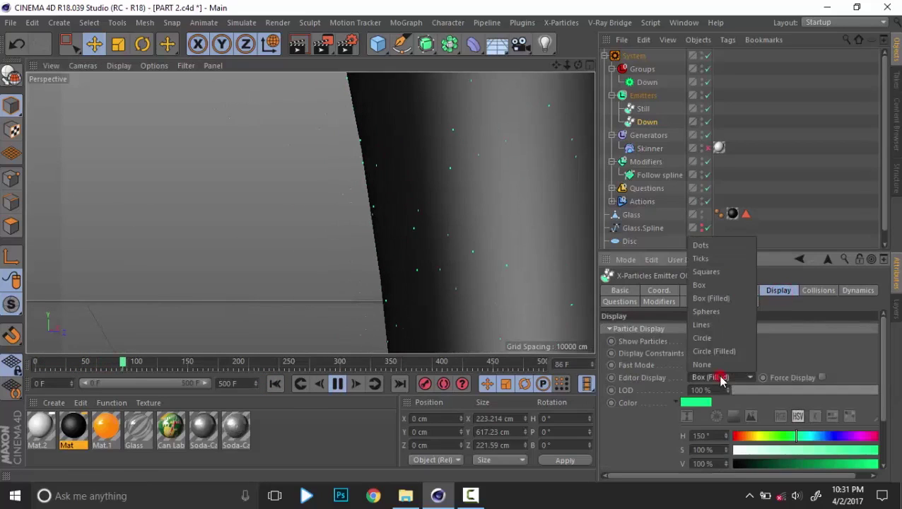
pyautogui.click(716, 301)
pyautogui.scroll(2, 724, 378)
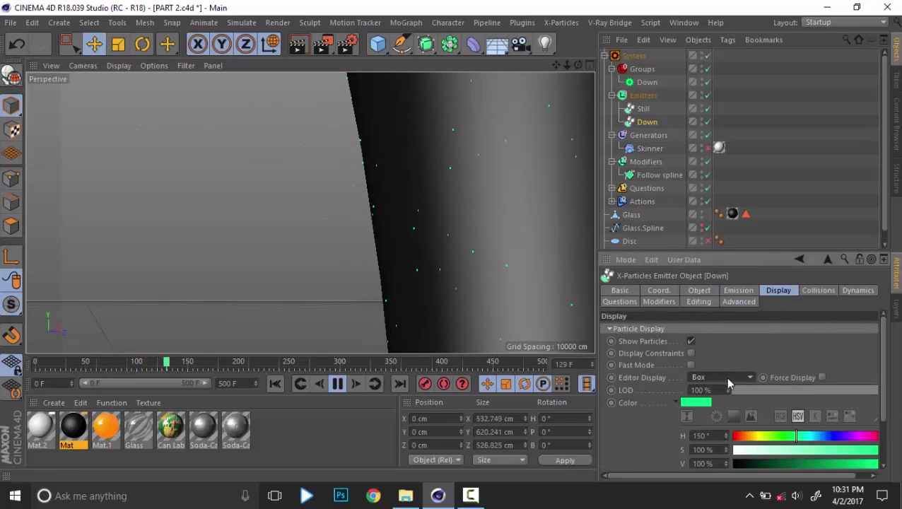
pyautogui.click(821, 378)
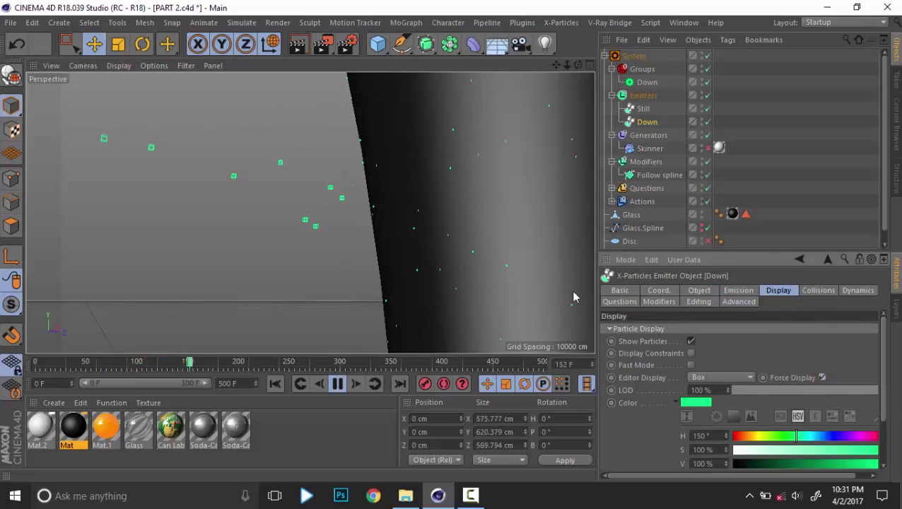
pyautogui.keyDown('alt'); pyautogui.moveTo(432, 233); pyautogui.dragTo(318, 231, button='right'); pyautogui.keyUp('alt')
pyautogui.keyDown('alt'); pyautogui.moveTo(485, 248); pyautogui.dragTo(411, 200); pyautogui.keyUp('alt')
pyautogui.click(338, 383)
pyautogui.scroll(-3, 386, 256)
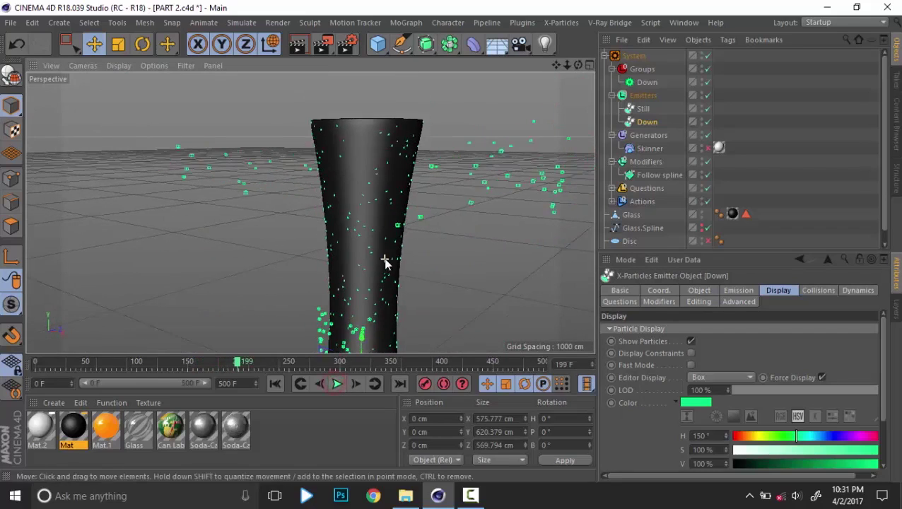
pyautogui.keyDown('alt'); pyautogui.moveTo(391, 251); pyautogui.dragTo(473, 246); pyautogui.keyUp('alt')
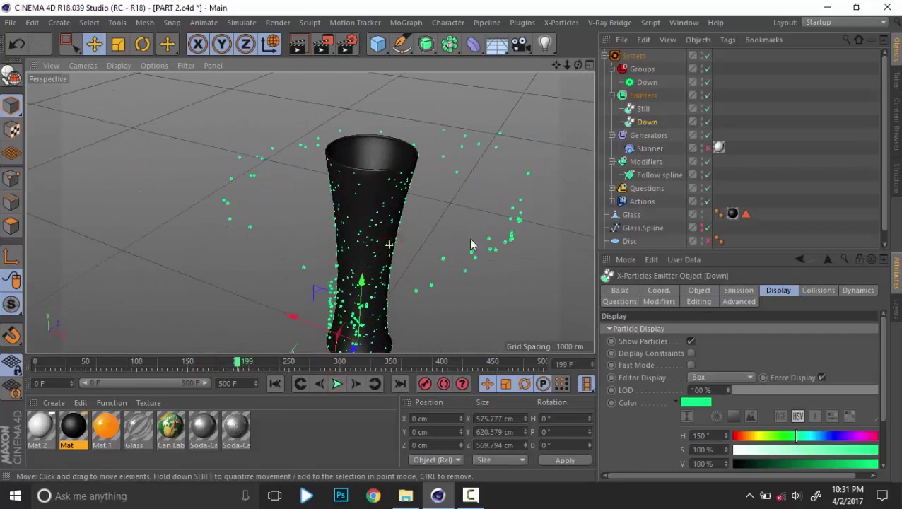
# Set the Down emitter's particle direction back to Y- Axis, keeping emission from Polygon Area
pyautogui.click(778, 290)
pyautogui.click(740, 291)
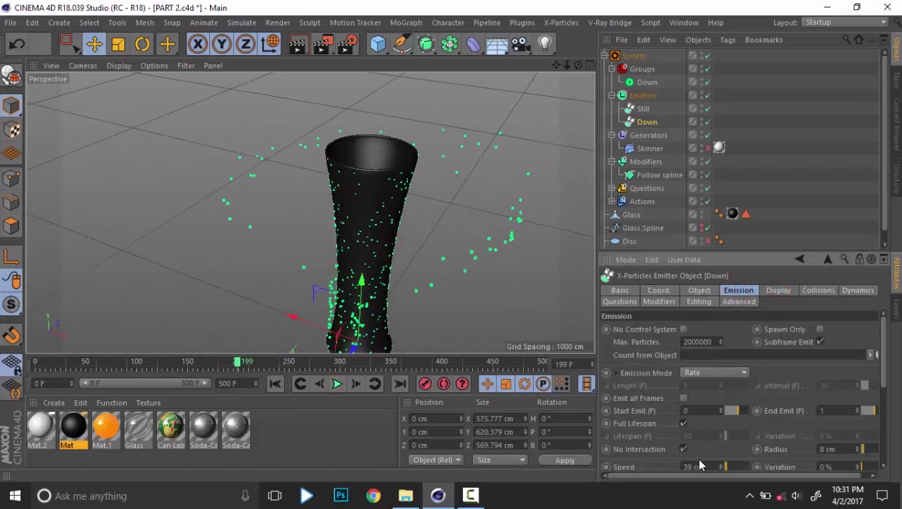
pyautogui.click(700, 291)
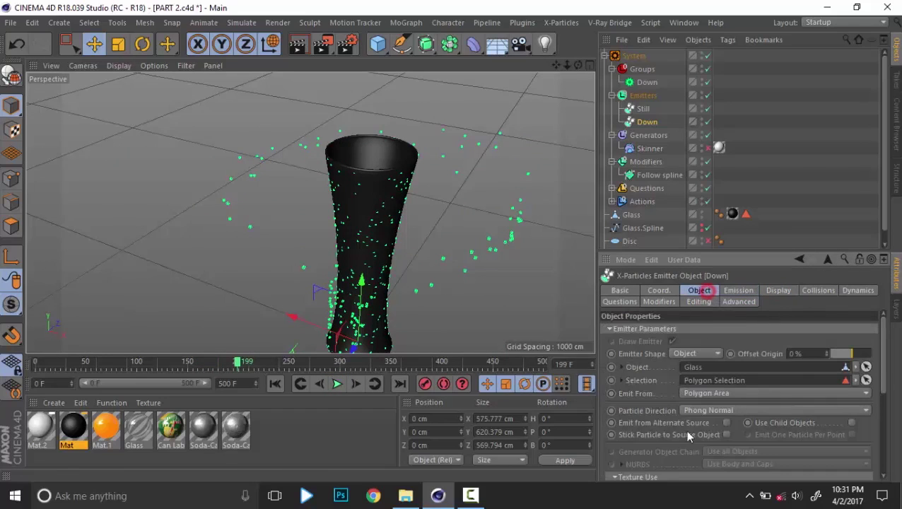
pyautogui.click(713, 394)
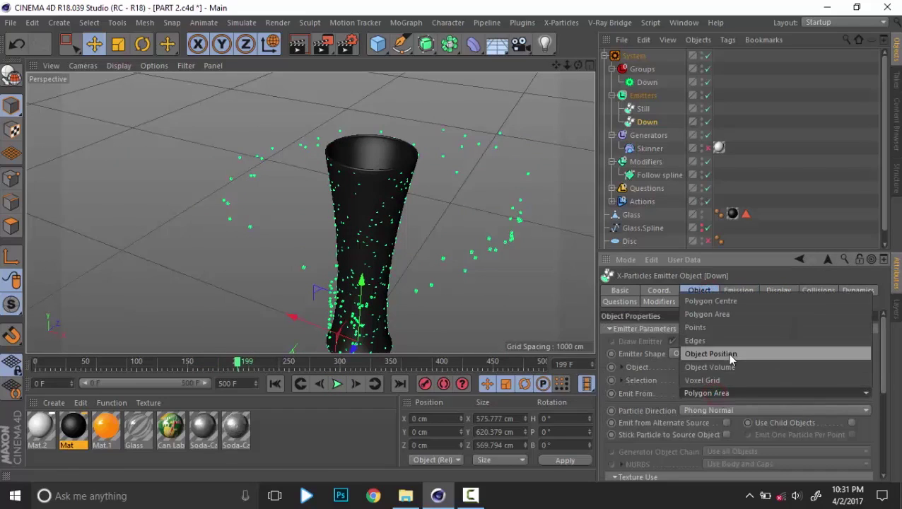
pyautogui.click(709, 412)
pyautogui.click(709, 411)
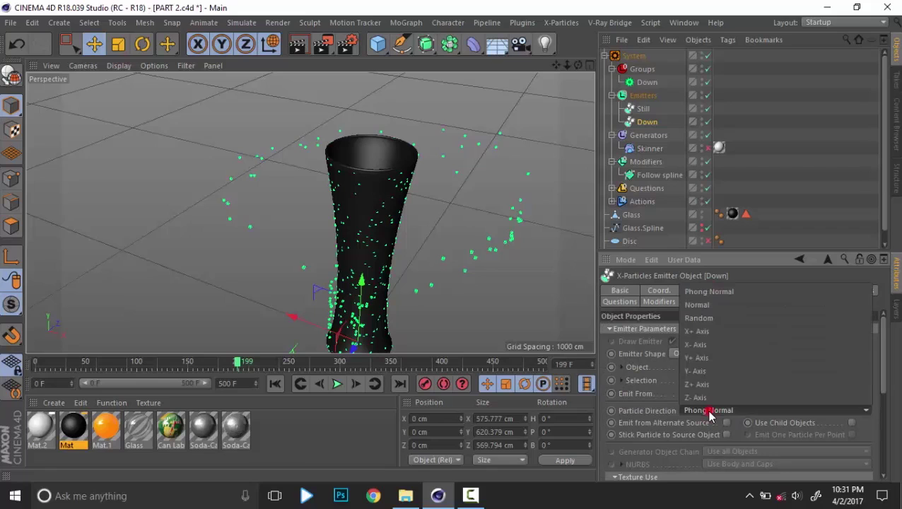
pyautogui.click(714, 370)
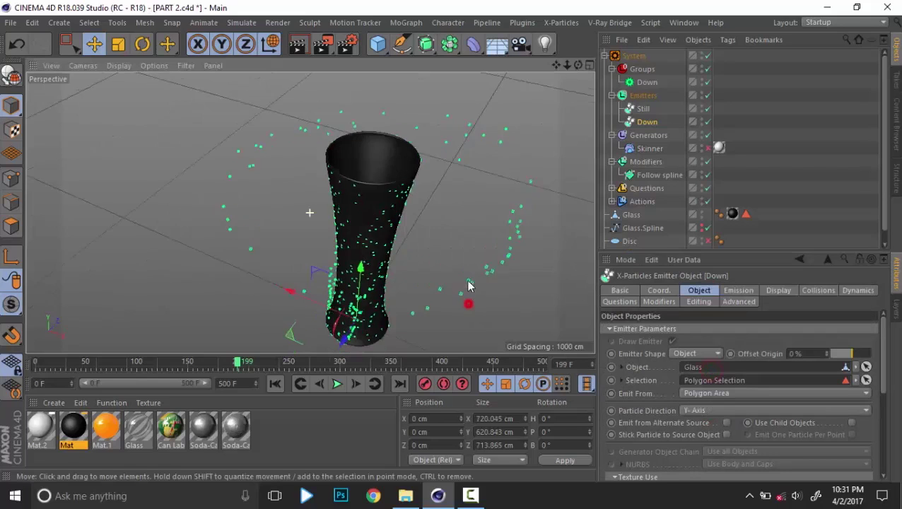
# Replay the simulation from the start, examine the particles' movement along the glass up close, and rewind to the first frame
pyautogui.click(273, 384)
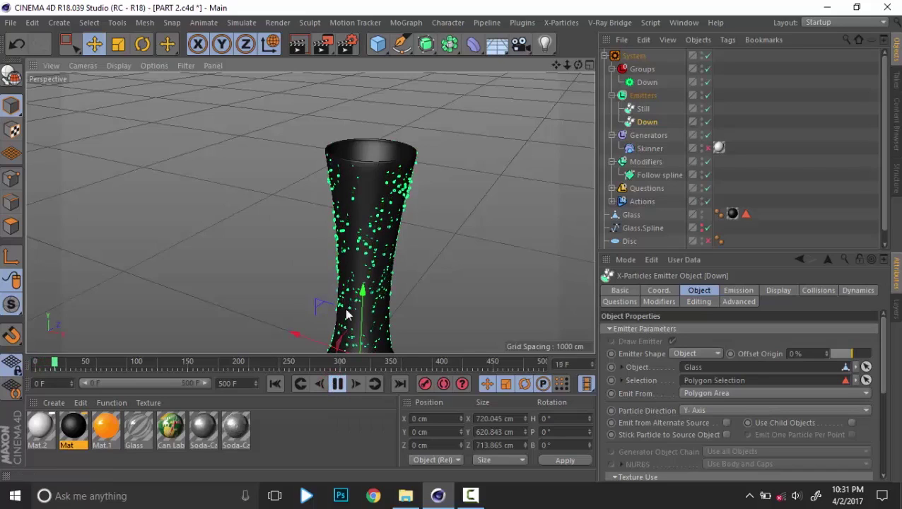
pyautogui.keyDown('alt'); pyautogui.moveTo(364, 254); pyautogui.dragTo(429, 270, button='right'); pyautogui.keyUp('alt')
pyautogui.keyDown('alt'); pyautogui.moveTo(396, 270); pyautogui.dragTo(367, 252); pyautogui.keyUp('alt')
pyautogui.keyDown('alt'); pyautogui.moveTo(374, 252); pyautogui.dragTo(435, 199); pyautogui.keyUp('alt')
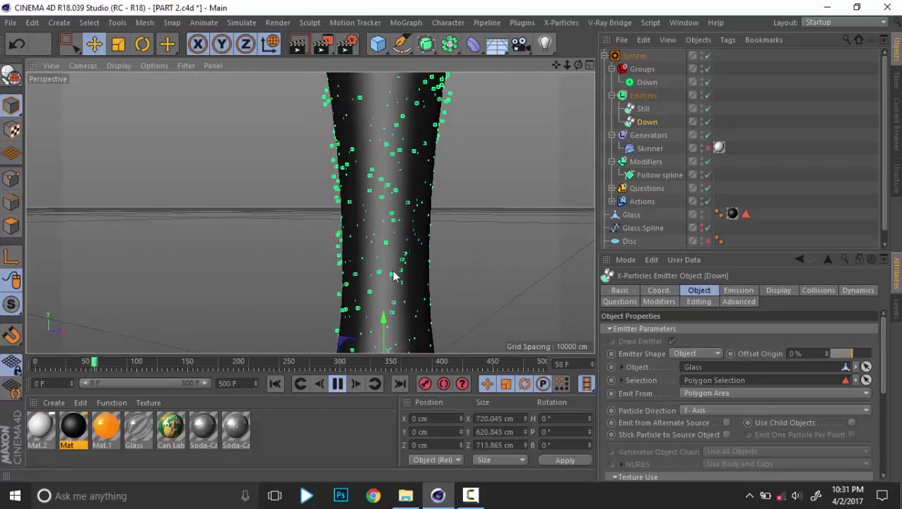
pyautogui.click(339, 384)
pyautogui.click(275, 383)
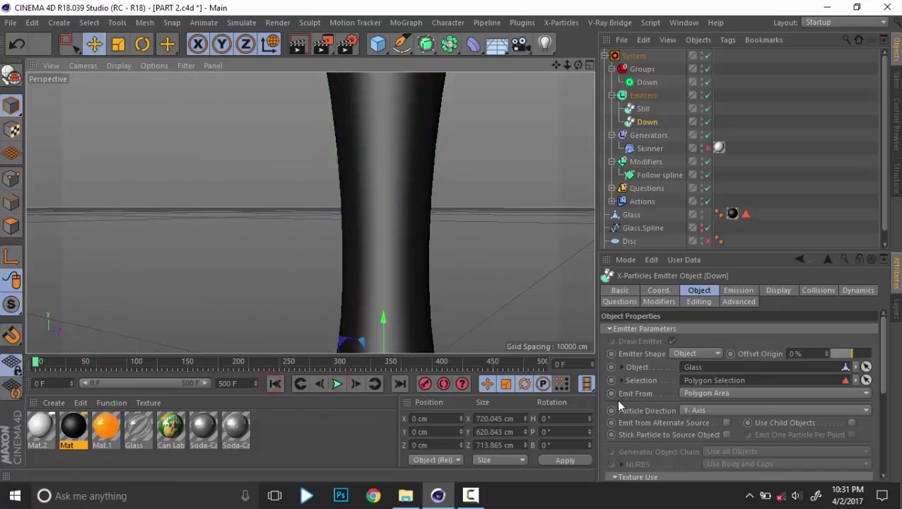
# Set the Down emitter's emission speed to 10 cm
pyautogui.click(744, 290)
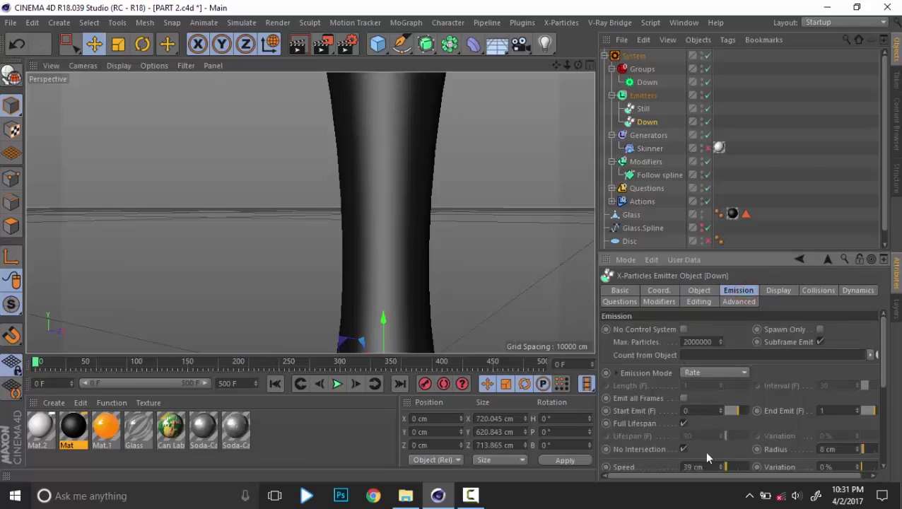
pyautogui.write('100')
pyautogui.press('Return')
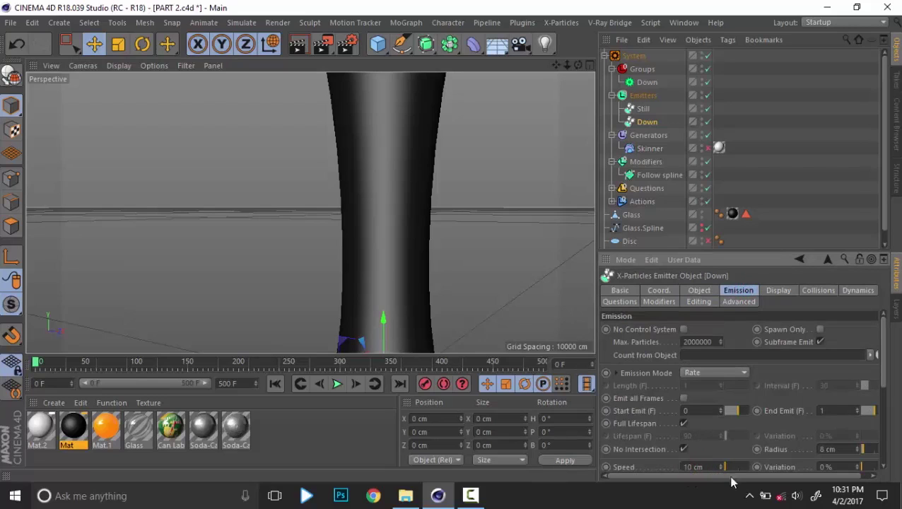
pyautogui.scroll(-5, 646, 450)
pyautogui.scroll(5, 644, 410)
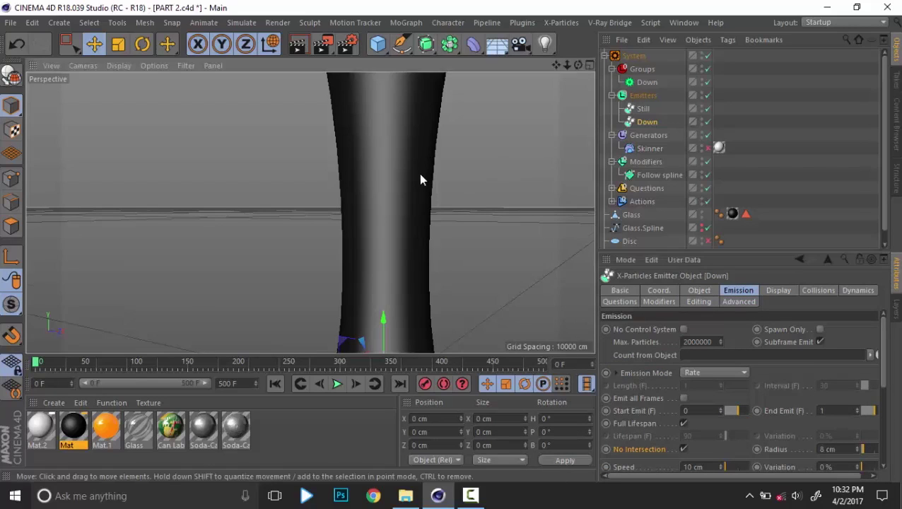
# Add the Down emitter to the Skinner's source objects alongside the Still emitter
pyautogui.scroll(-8, 419, 184)
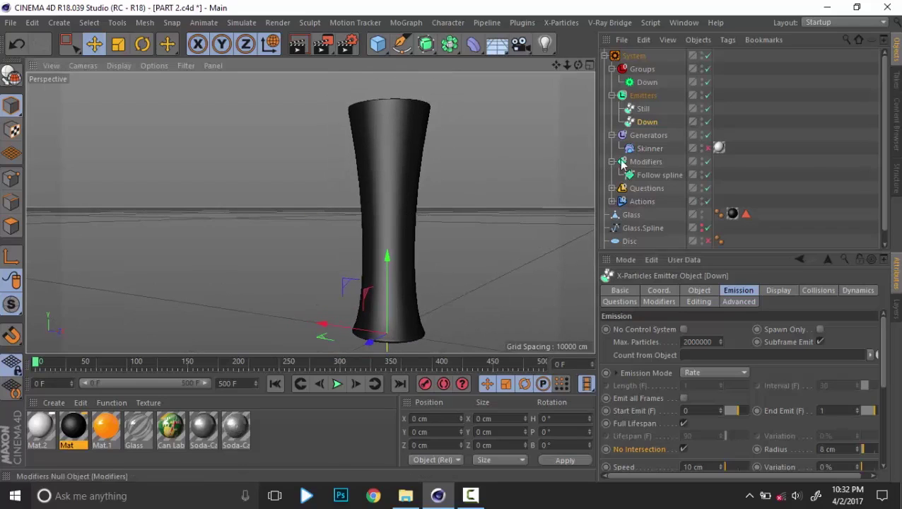
pyautogui.click(647, 149)
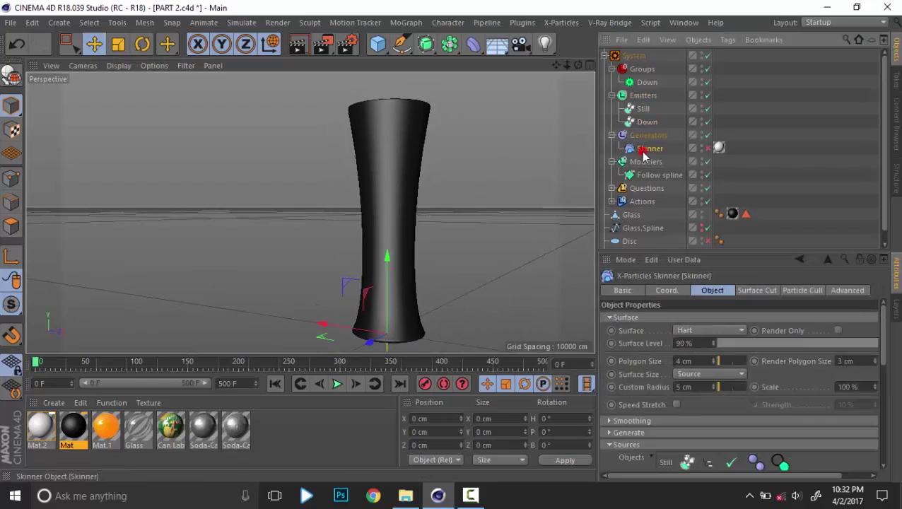
pyautogui.scroll(-3, 625, 325)
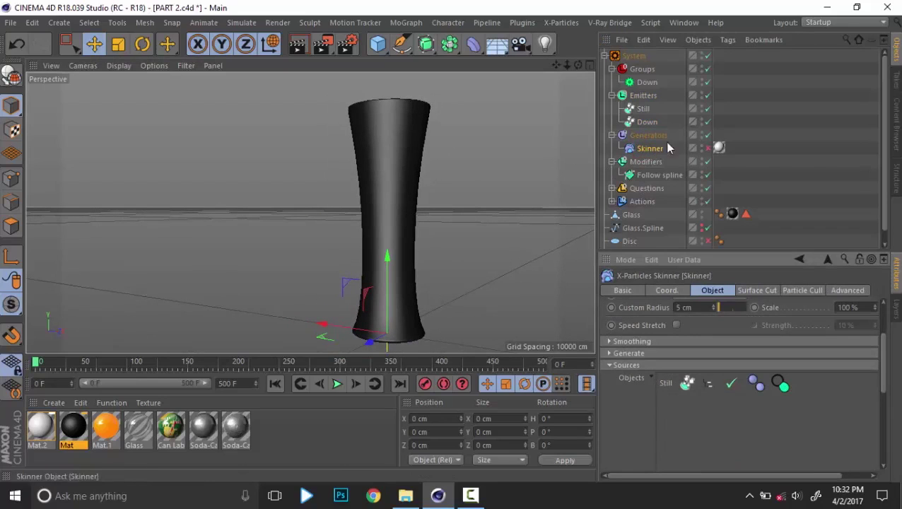
pyautogui.moveTo(649, 121); pyautogui.dragTo(668, 312)
pyautogui.moveTo(675, 400); pyautogui.dragTo(677, 403)
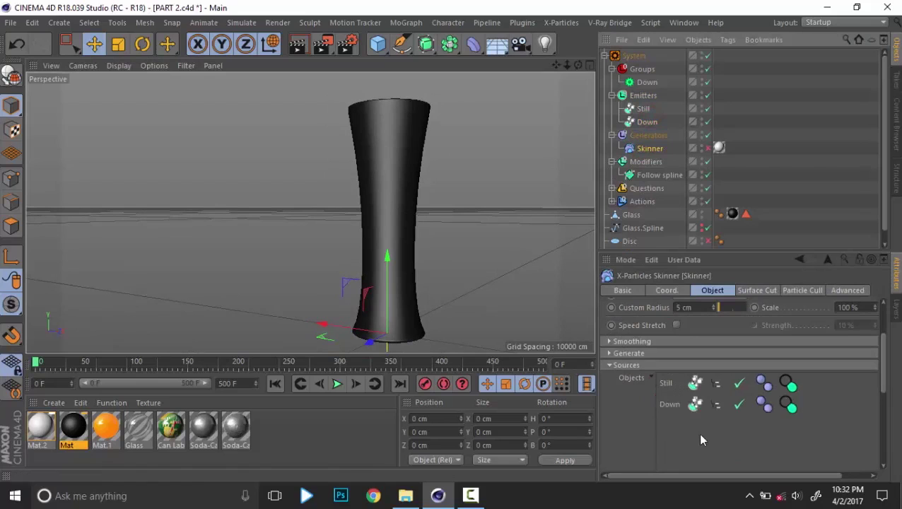
# Play the first frames, re-enable the Skinner generator to check the droplet mesh, and rewind to the start
pyautogui.click(339, 384)
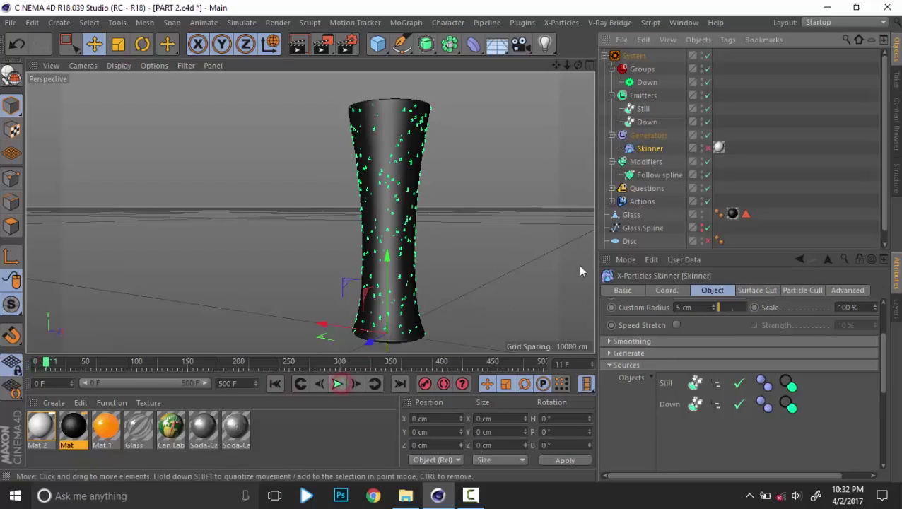
pyautogui.click(708, 149)
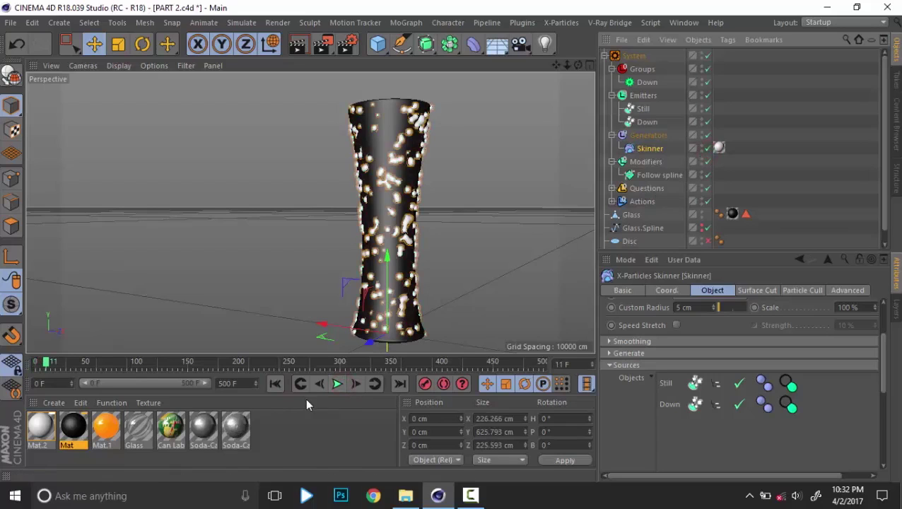
pyautogui.click(276, 383)
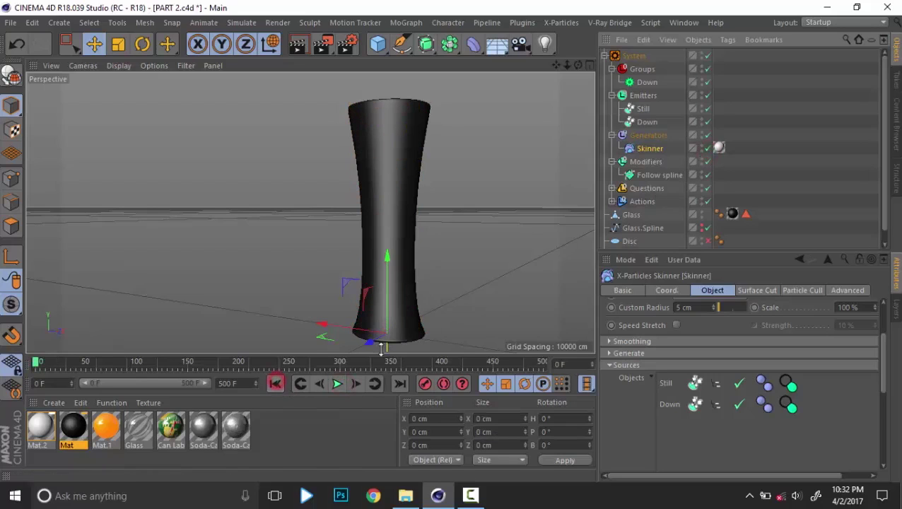
# Set the editor display of both the Still and Down emitters to Dots
pyautogui.click(646, 122)
pyautogui.keyDown('ctrl'); pyautogui.click(643, 109); pyautogui.keyUp('ctrl')
pyautogui.click(776, 291)
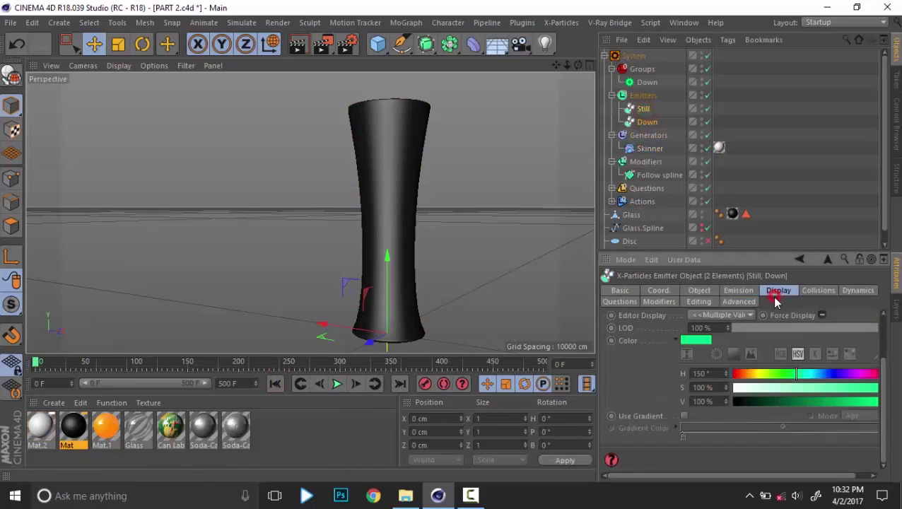
pyautogui.click(720, 316)
pyautogui.click(721, 346)
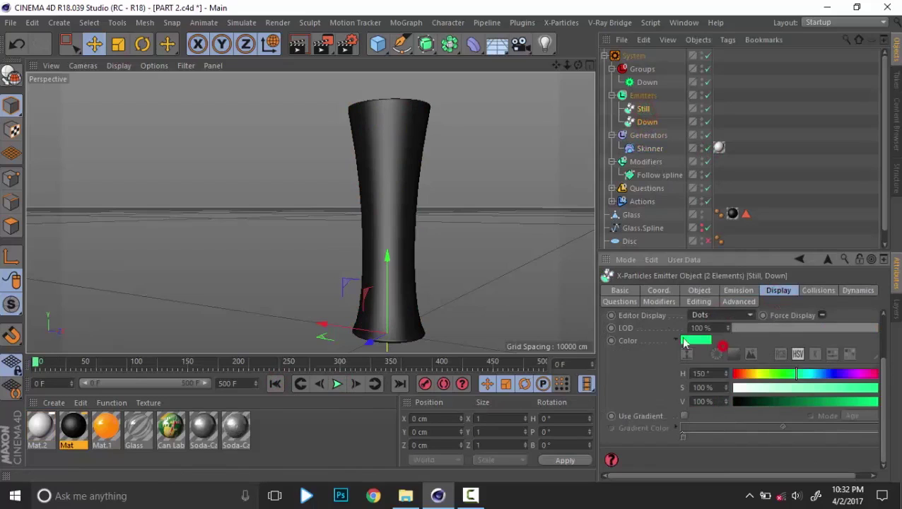
# Play the animation from the start and examine up close how the skinned droplets merge and move on the glass
pyautogui.click(791, 192)
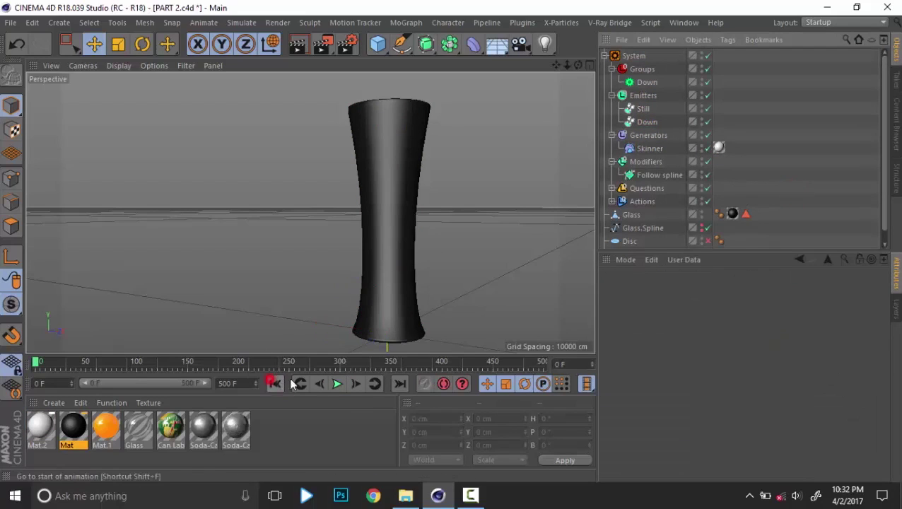
pyautogui.click(336, 384)
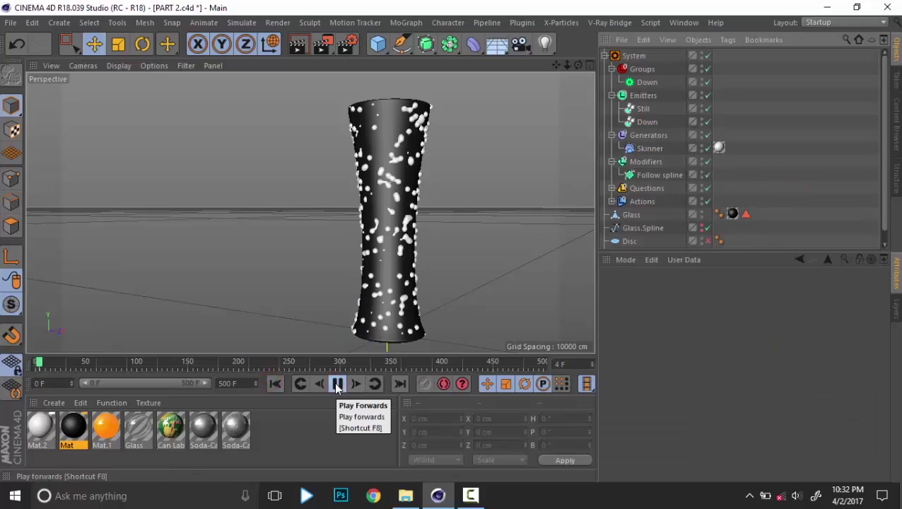
pyautogui.scroll(5, 377, 167)
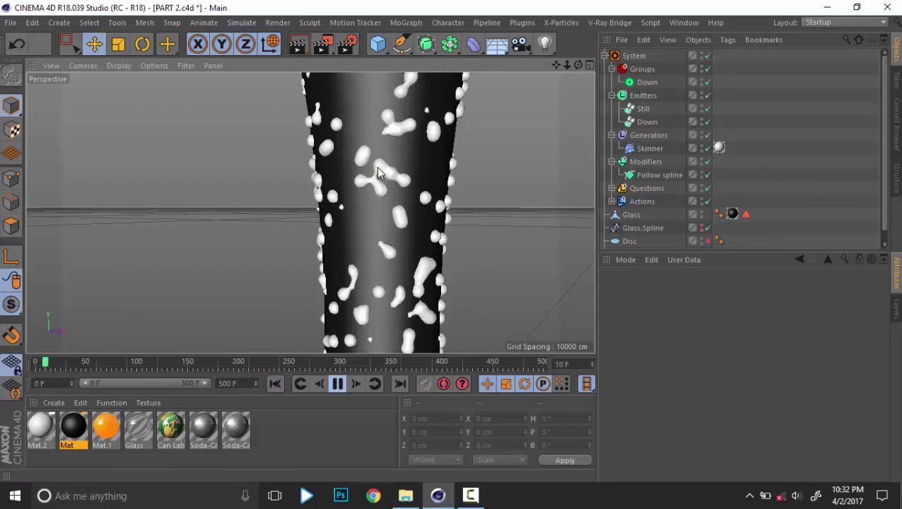
pyautogui.click(656, 150)
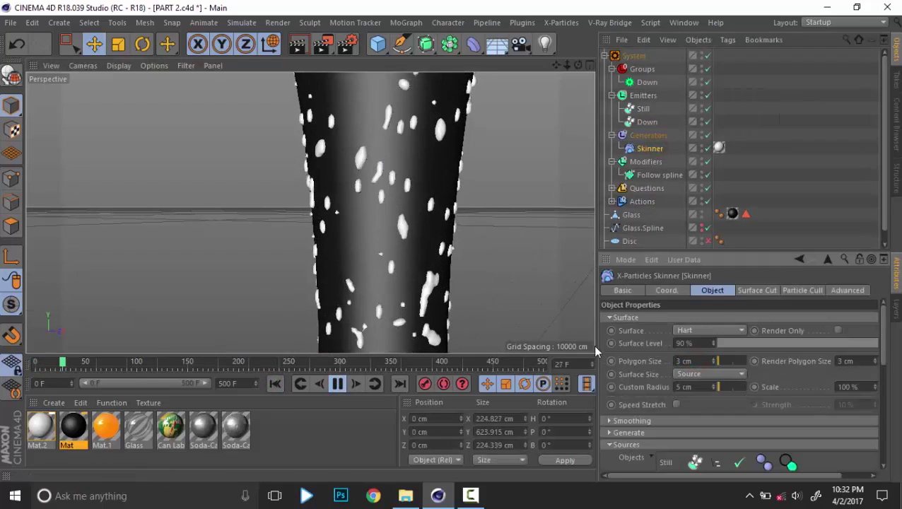
pyautogui.scroll(-2, 471, 236)
pyautogui.keyDown('alt'); pyautogui.moveTo(405, 232); pyautogui.dragTo(498, 208); pyautogui.keyUp('alt')
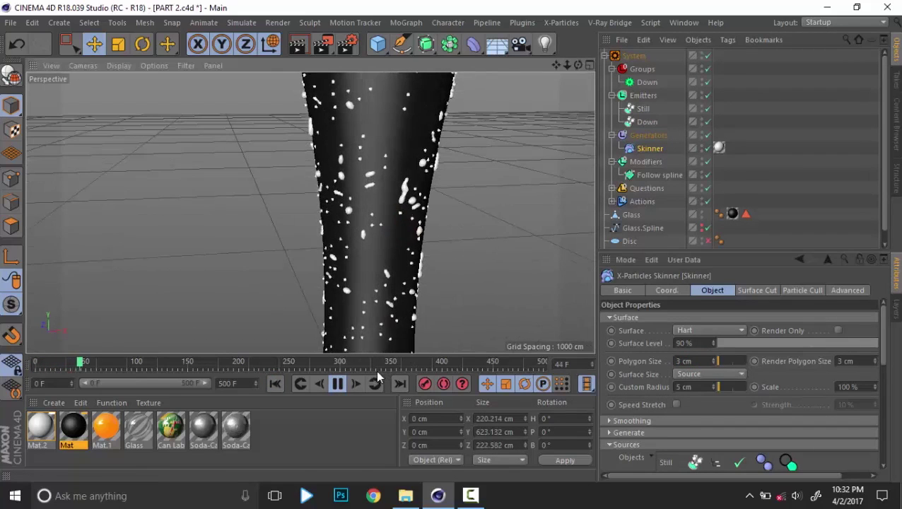
pyautogui.keyDown('alt'); pyautogui.moveTo(389, 192); pyautogui.dragTo(540, 212, button='right'); pyautogui.keyUp('alt')
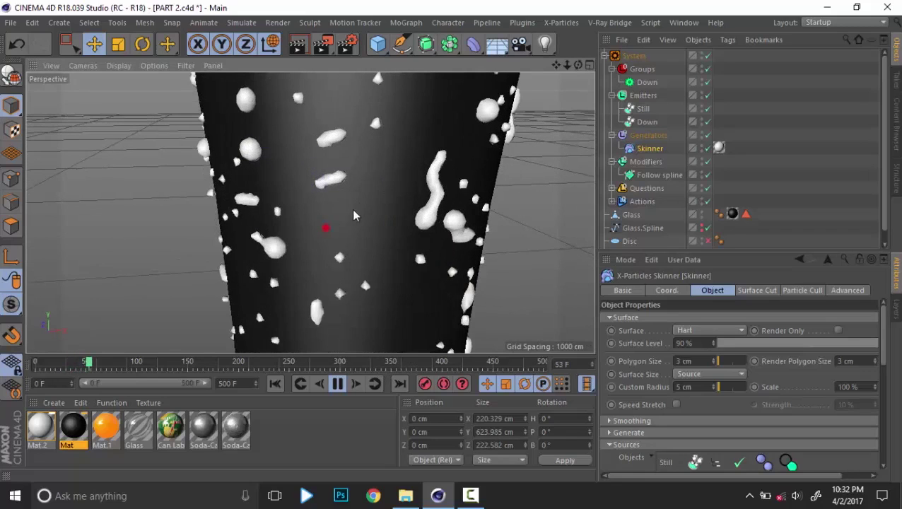
pyautogui.keyDown('alt'); pyautogui.moveTo(352, 209); pyautogui.dragTo(432, 298); pyautogui.keyUp('alt')
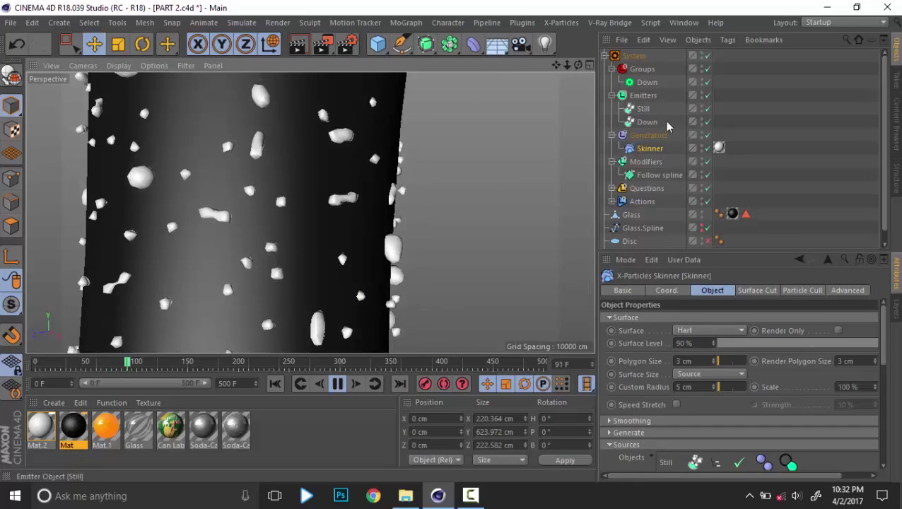
# Set the Still emitter's emission radius to 4 cm
pyautogui.click(642, 109)
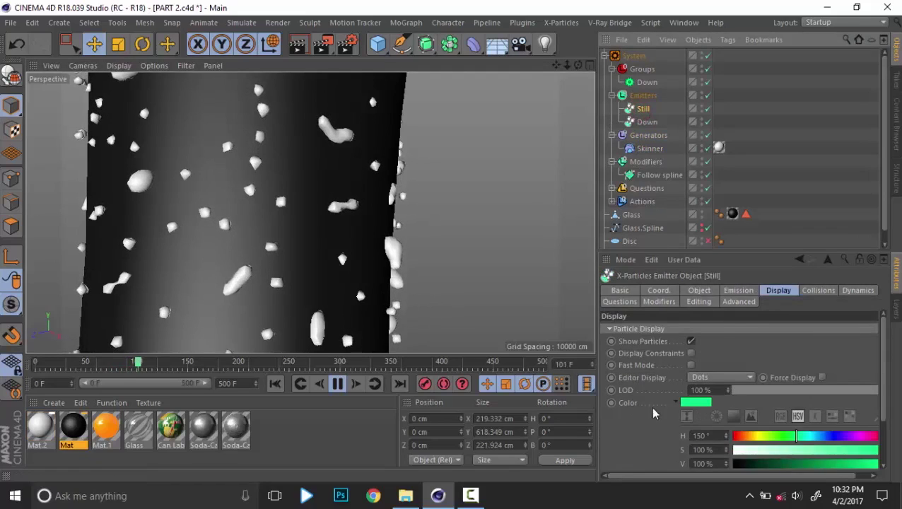
pyautogui.click(738, 290)
pyautogui.scroll(-3, 657, 402)
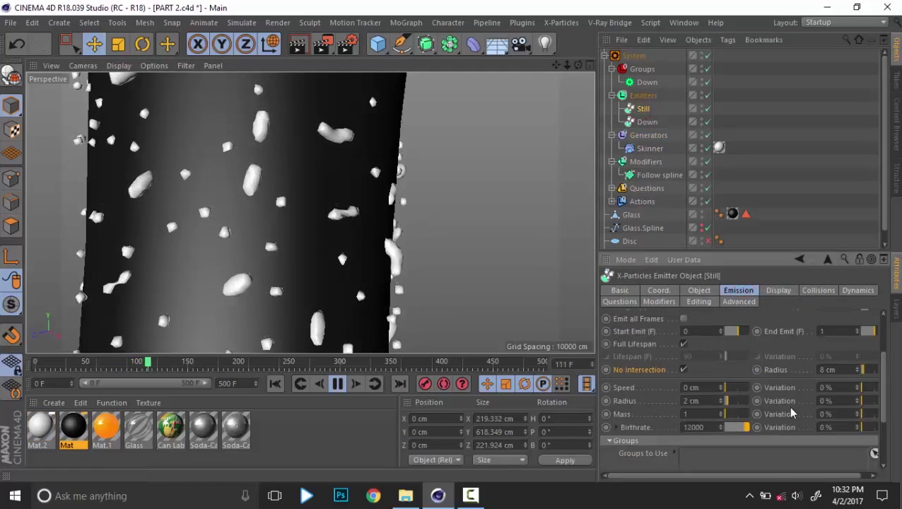
pyautogui.moveTo(642, 401); pyautogui.dragTo(619, 402)
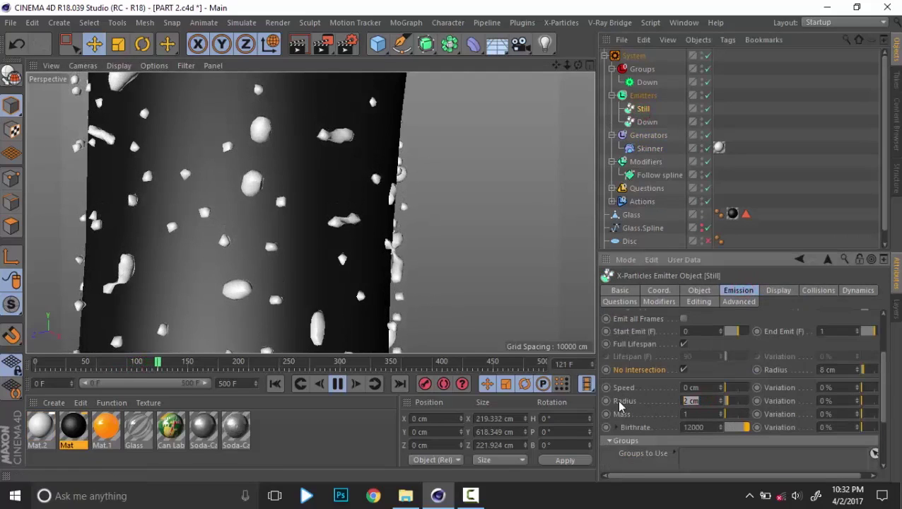
pyautogui.write('4')
pyautogui.press('Return')
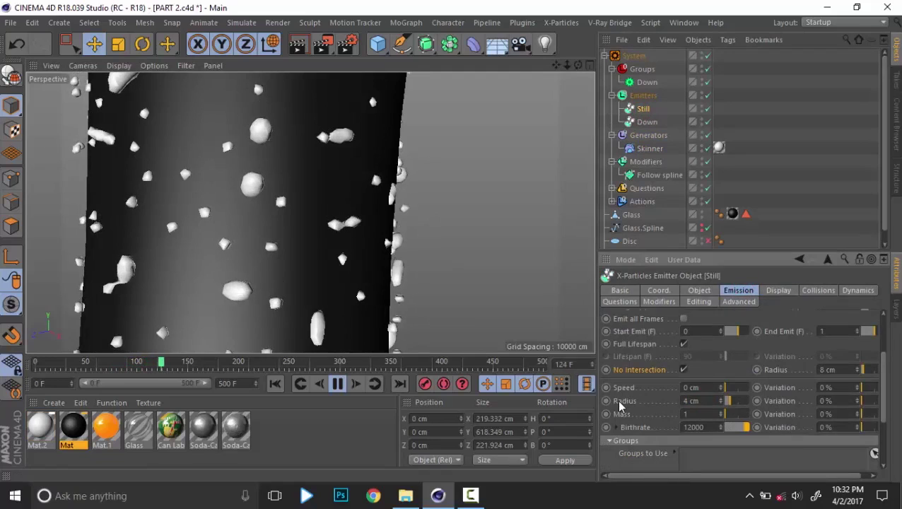
# Replay the simulation from the start to about frame 99 and check the Skinner's source emitters
pyautogui.click(341, 385)
pyautogui.click(275, 384)
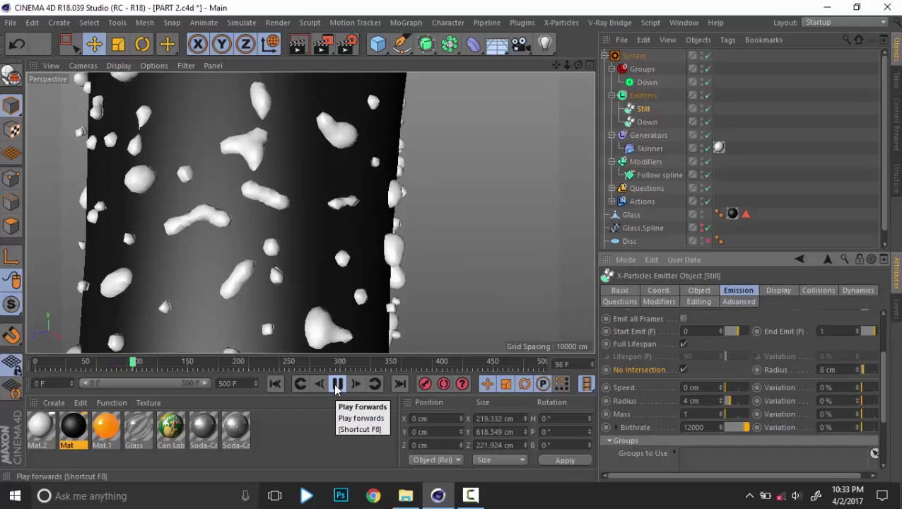
pyautogui.click(336, 384)
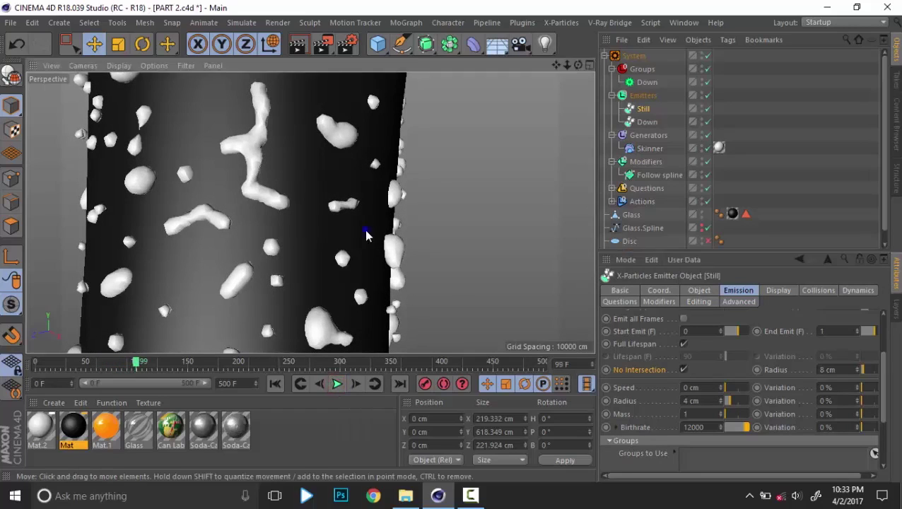
pyautogui.scroll(-5, 367, 233)
pyautogui.keyDown('alt'); pyautogui.moveTo(327, 244); pyautogui.dragTo(137, 236, button='middle'); pyautogui.keyUp('alt')
pyautogui.keyDown('alt'); pyautogui.moveTo(402, 186); pyautogui.dragTo(311, 199, button='middle'); pyautogui.keyUp('alt')
pyautogui.keyDown('alt'); pyautogui.moveTo(311, 199); pyautogui.dragTo(351, 290); pyautogui.keyUp('alt')
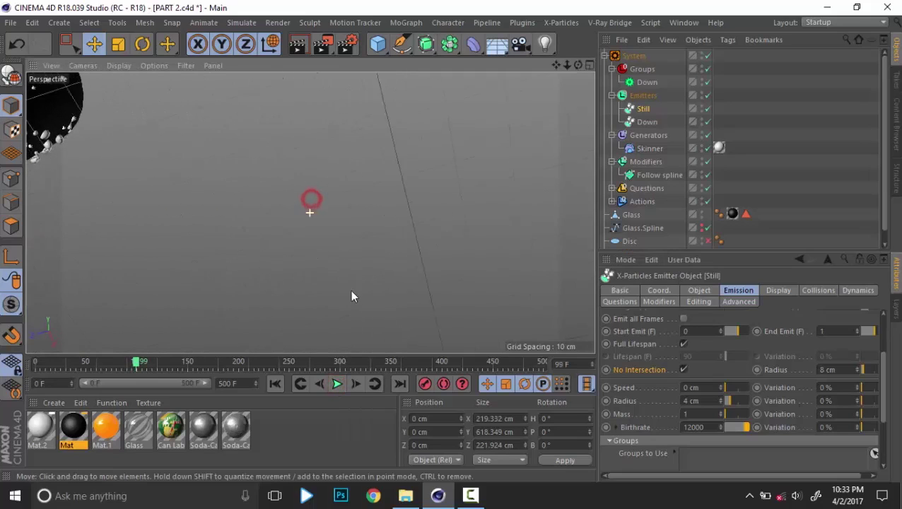
pyautogui.keyDown('ctrl'); pyautogui.click(647, 122); pyautogui.keyUp('ctrl')
pyautogui.click(655, 149)
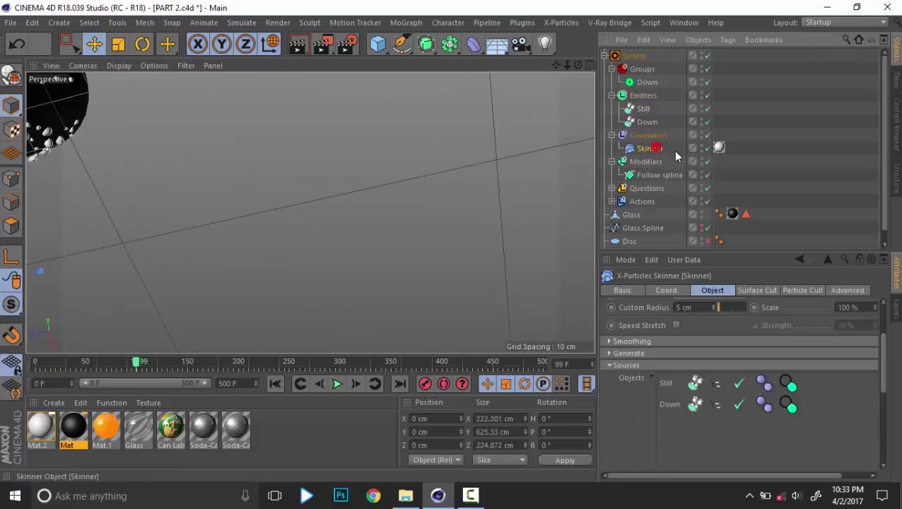
pyautogui.click(809, 193)
# Add a sphere with a 100 cm radius and move it along the Z axis clear of the glass
pyautogui.moveTo(377, 48); pyautogui.dragTo(634, 89)
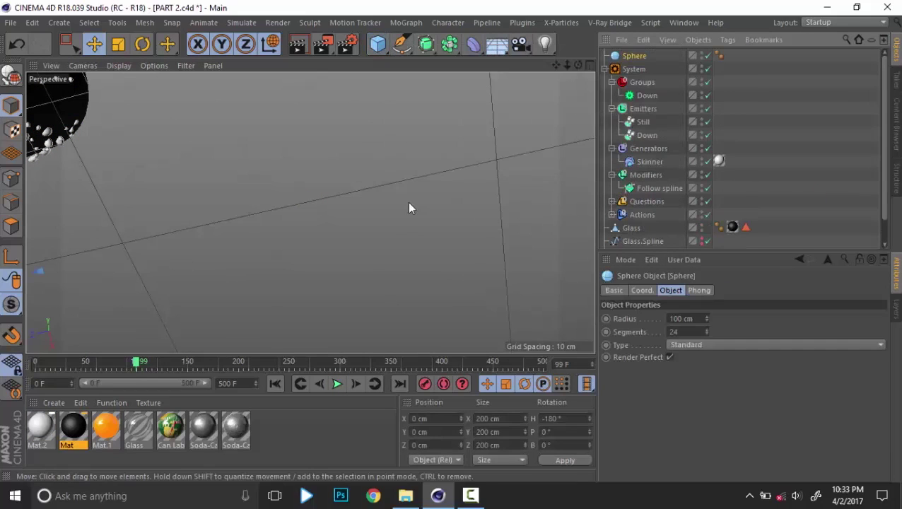
pyautogui.press('o')
pyautogui.keyDown('alt'); pyautogui.moveTo(334, 257); pyautogui.dragTo(359, 123); pyautogui.keyUp('alt')
pyautogui.keyDown('alt'); pyautogui.moveTo(372, 143); pyautogui.dragTo(330, 154, button='right'); pyautogui.keyUp('alt')
pyautogui.keyDown('alt'); pyautogui.moveTo(330, 153); pyautogui.dragTo(355, 106); pyautogui.keyUp('alt')
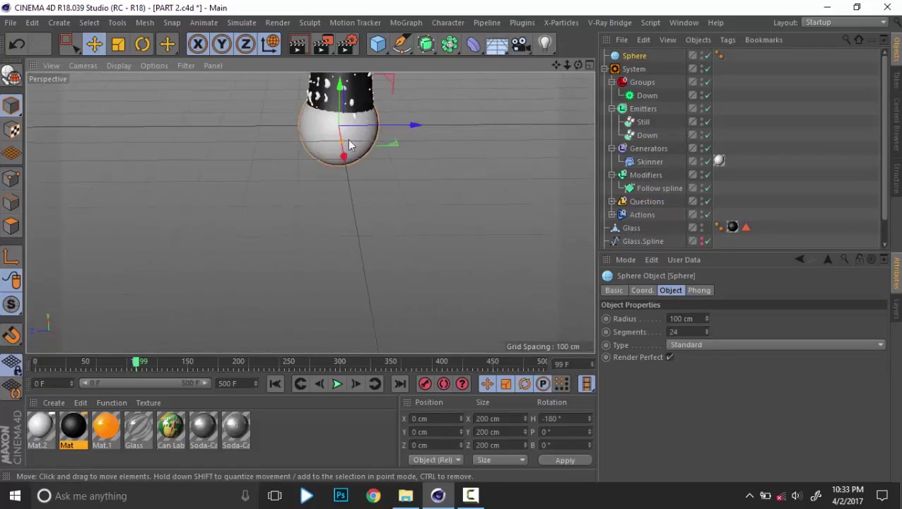
pyautogui.keyDown('alt'); pyautogui.moveTo(348, 140); pyautogui.dragTo(195, 185, button='middle'); pyautogui.keyUp('alt')
pyautogui.moveTo(252, 188); pyautogui.dragTo(441, 194)
# Duplicate the sphere along the Z axis to about -655 cm so the copy sits next to the original
pyautogui.keyDown('alt'); pyautogui.moveTo(403, 177); pyautogui.dragTo(493, 208, button='right'); pyautogui.keyUp('alt')
pyautogui.keyDown('alt'); pyautogui.moveTo(493, 208); pyautogui.dragTo(357, 205, button='middle'); pyautogui.keyUp('alt')
pyautogui.keyDown('ctrl'); pyautogui.moveTo(295, 199); pyautogui.dragTo(417, 200); pyautogui.keyUp('ctrl')
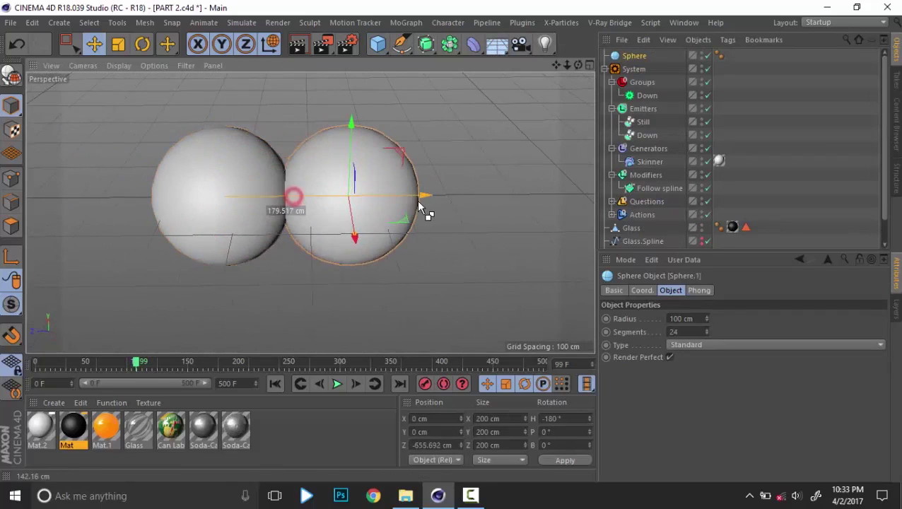
# Add a Metaball object and make both spheres its children
pyautogui.click(426, 53)
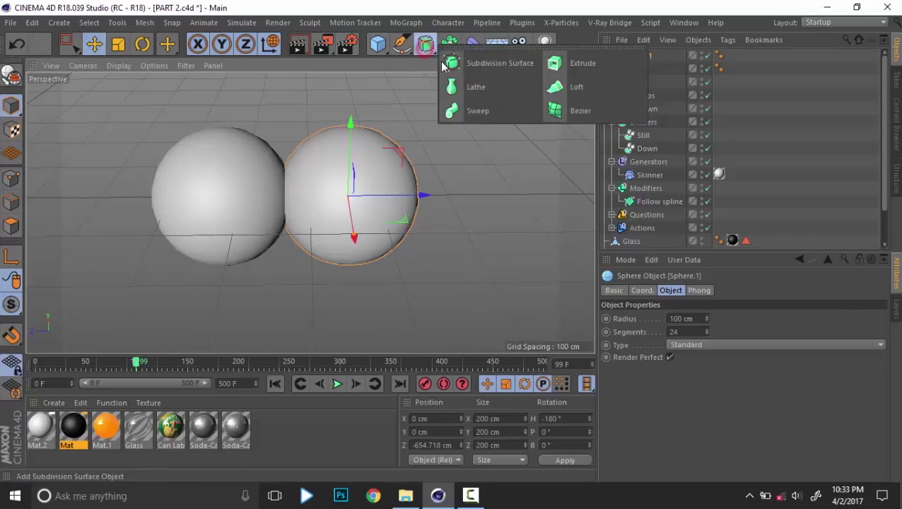
pyautogui.click(448, 43)
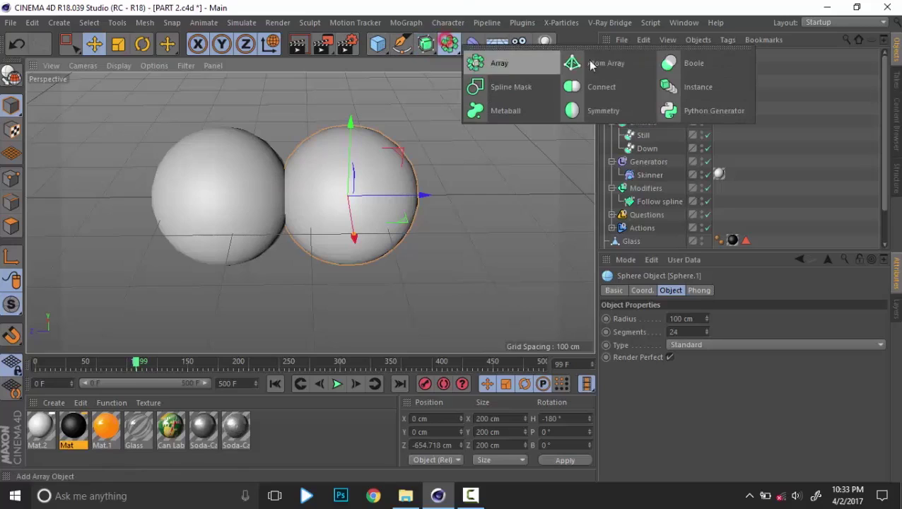
pyautogui.click(508, 111)
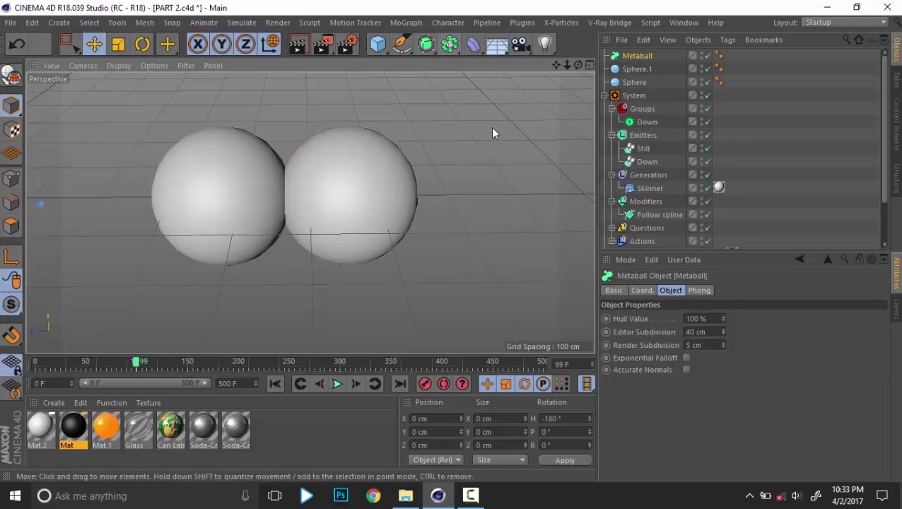
pyautogui.click(638, 69)
pyautogui.keyDown('ctrl'); pyautogui.click(639, 83); pyautogui.keyUp('ctrl')
pyautogui.moveTo(639, 83); pyautogui.dragTo(639, 56)
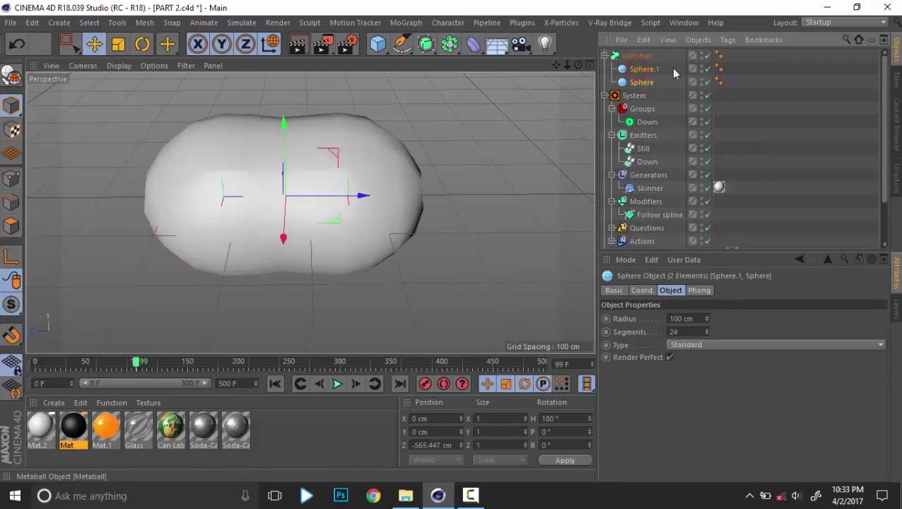
# Set the Metaball's editor subdivision to 10 cm
pyautogui.click(800, 105)
pyautogui.click(639, 58)
pyautogui.click(643, 68)
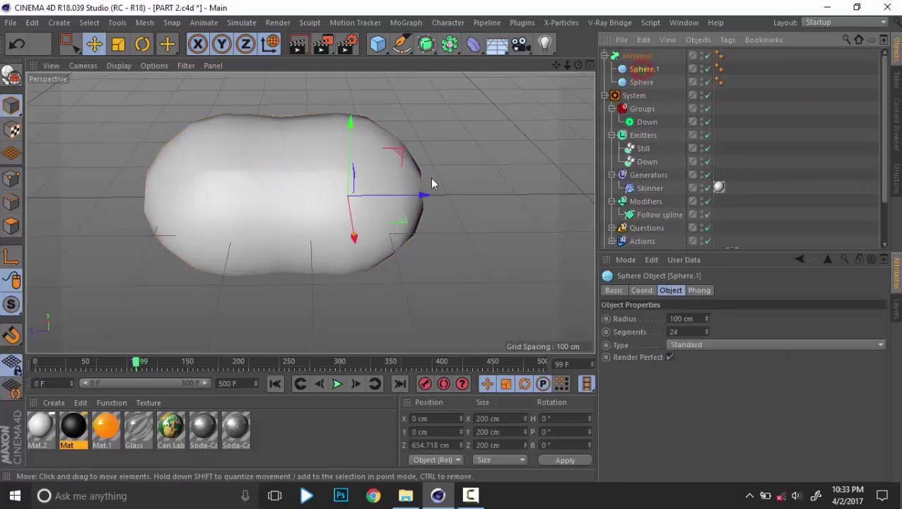
pyautogui.click(637, 56)
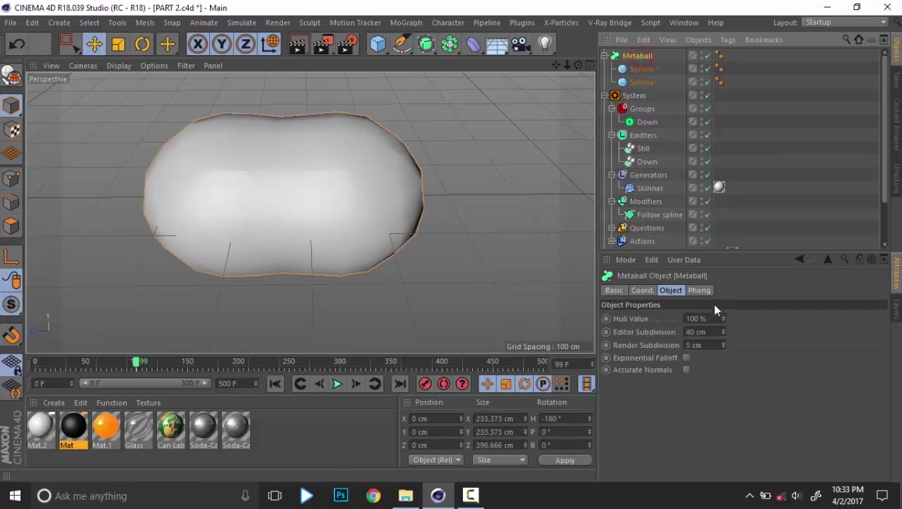
pyautogui.click(711, 331)
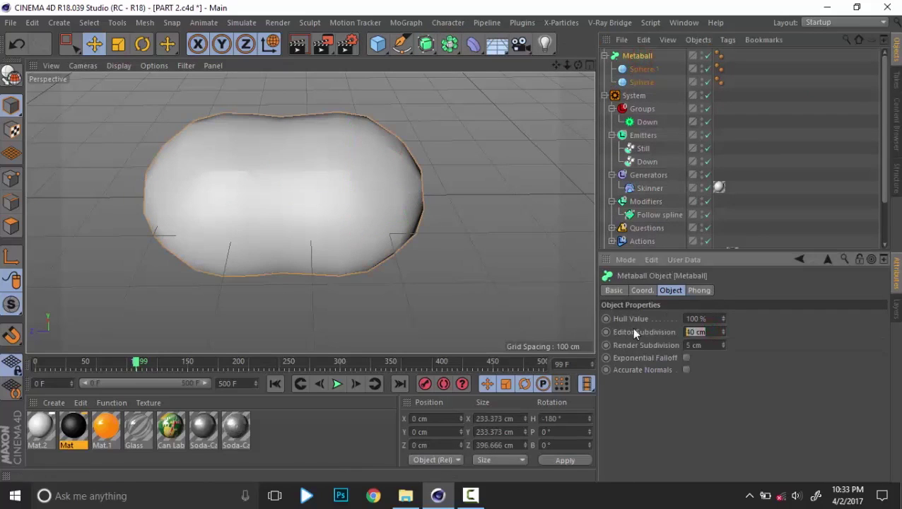
pyautogui.write('10')
pyautogui.press('Return')
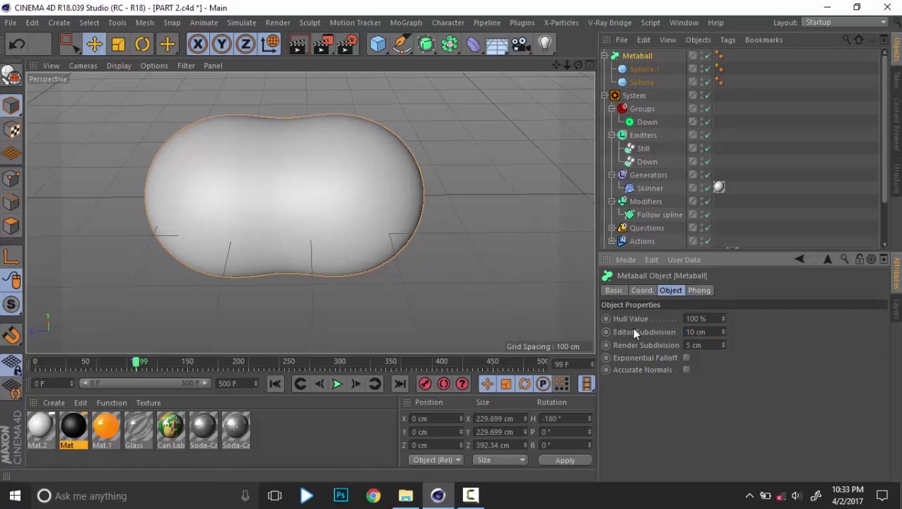
# Pull Sphere.1 away from the other sphere to about Z 703 cm and Y -196 cm to demonstrate the metaball separation
pyautogui.click(771, 111)
pyautogui.click(644, 69)
pyautogui.moveTo(406, 196); pyautogui.dragTo(460, 205)
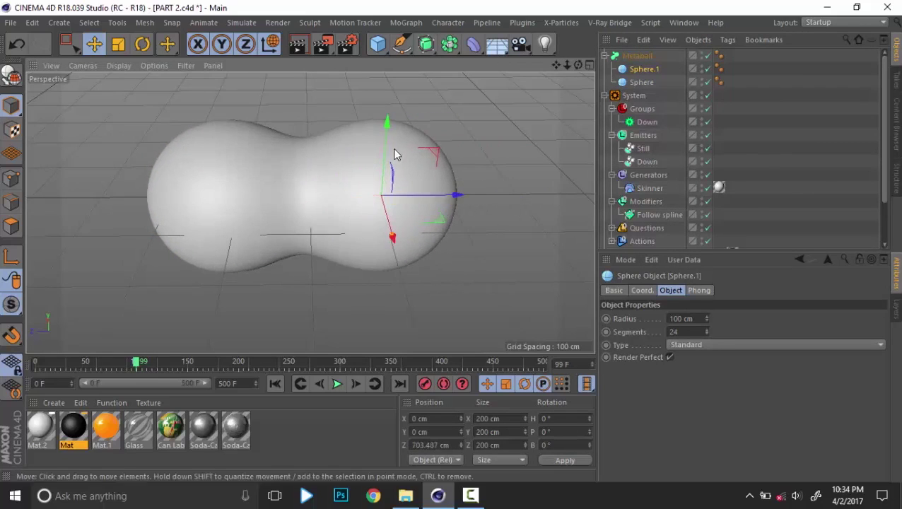
pyautogui.moveTo(393, 152); pyautogui.dragTo(339, 245)
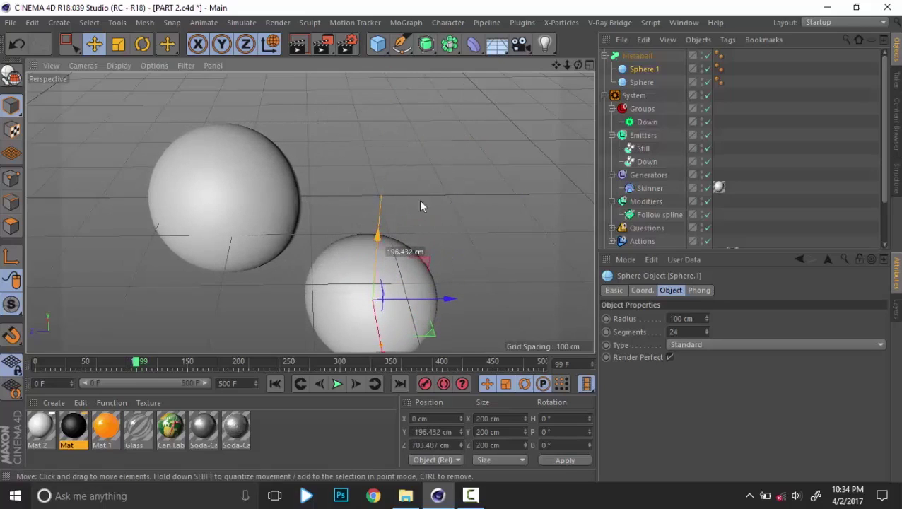
# Delete the Metaball together with its two spheres and bring the whole glass back into view
pyautogui.click(637, 56)
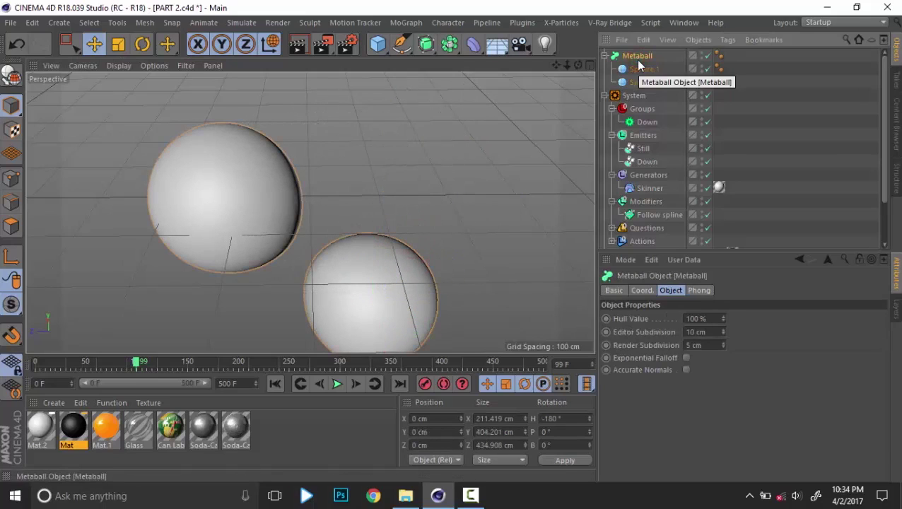
pyautogui.press('Delete')
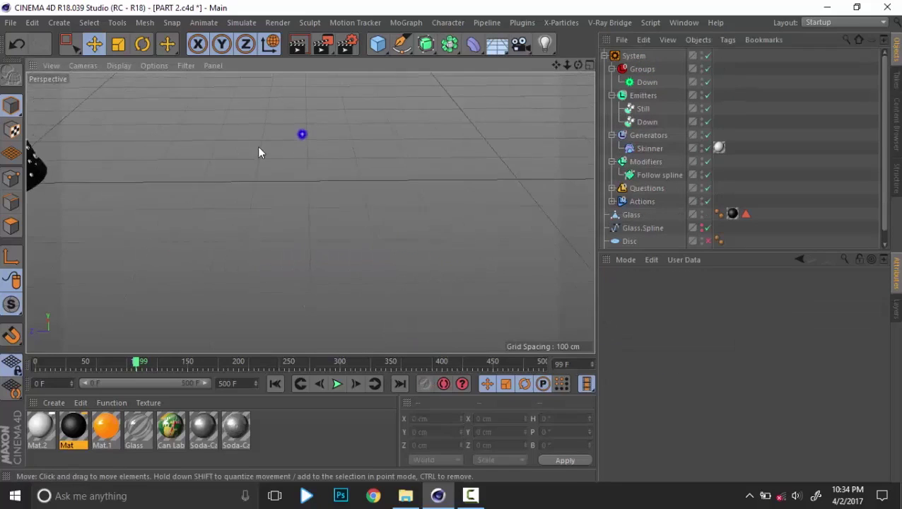
pyautogui.keyDown('alt'); pyautogui.moveTo(259, 147); pyautogui.dragTo(228, 129, button='right'); pyautogui.keyUp('alt')
pyautogui.keyDown('alt'); pyautogui.moveTo(318, 212); pyautogui.dragTo(405, 296, button='middle'); pyautogui.keyUp('alt')
pyautogui.keyDown('alt'); pyautogui.moveTo(193, 133); pyautogui.dragTo(353, 219, button='middle'); pyautogui.keyUp('alt')
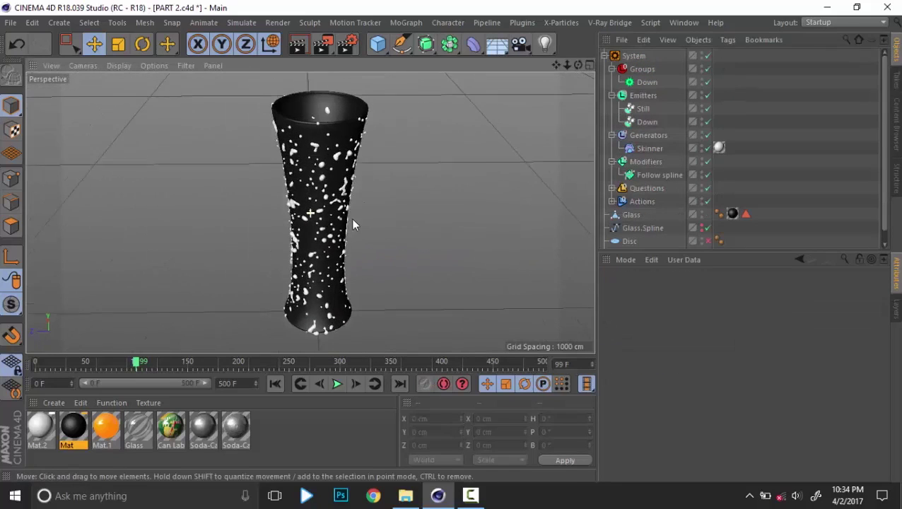
pyautogui.moveTo(354, 225)
pyautogui.keyDown('alt'); pyautogui.mouseDown()
pyautogui.moveTo(307, 276)
pyautogui.moveTo(286, 208)
pyautogui.moveTo(295, 214)
pyautogui.moveTo(307, 195)
pyautogui.mouseUp(); pyautogui.keyUp('alt')
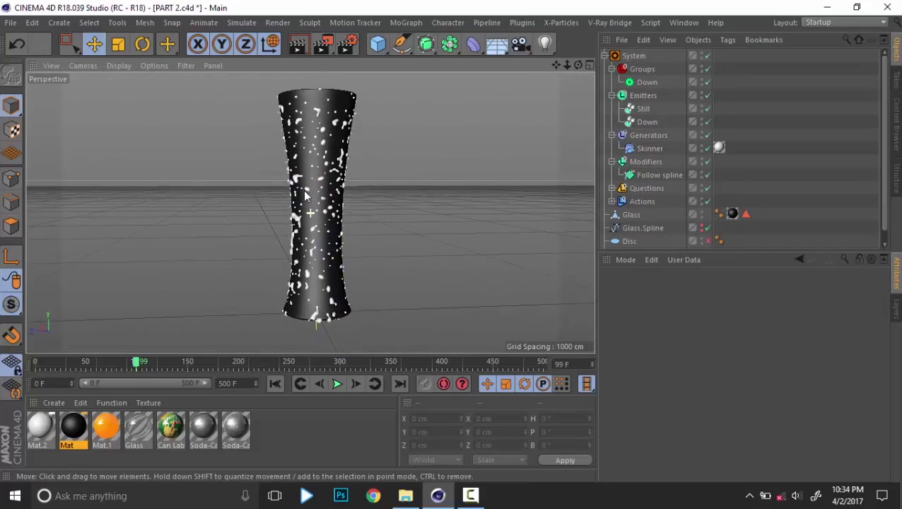
# Review the Skinner's source emitters and open the Follow spline modifier's object settings
pyautogui.click(652, 151)
pyautogui.scroll(-3, 706, 412)
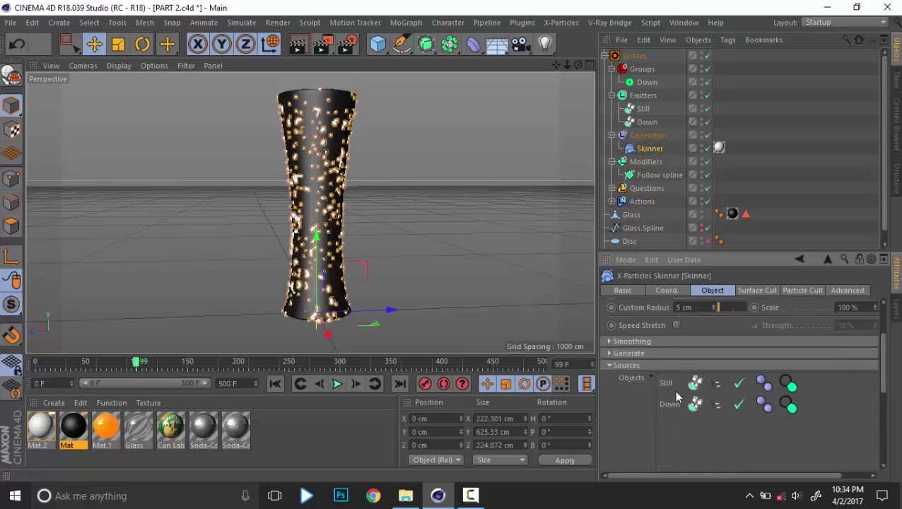
pyautogui.click(767, 167)
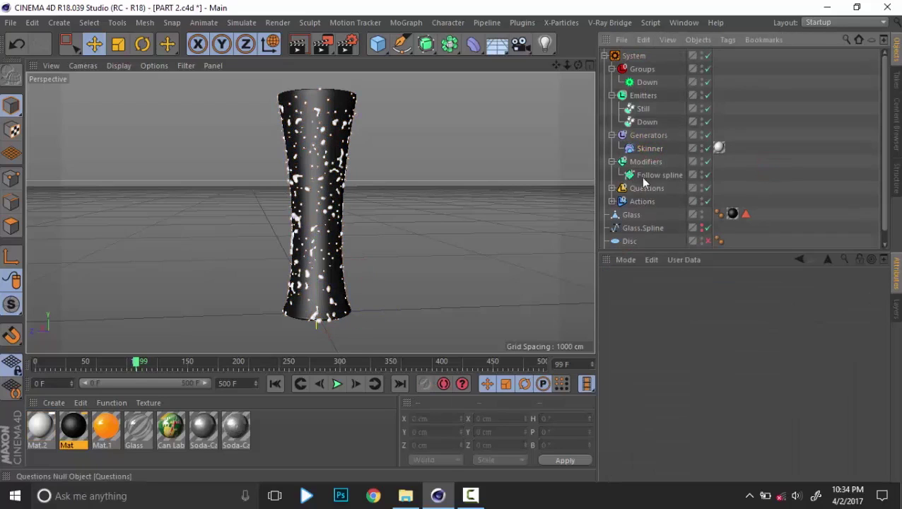
pyautogui.click(646, 177)
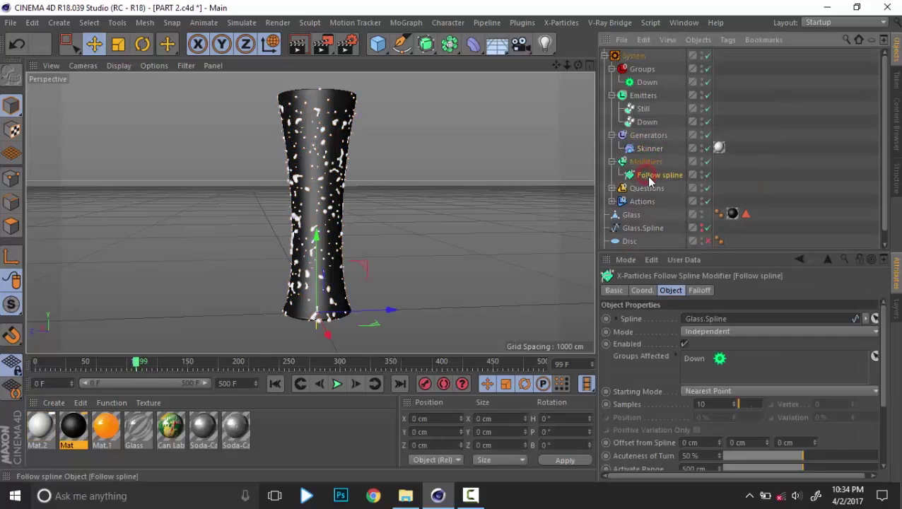
# Add a Gravity modifier to the X-Particles System and restrict it to the Down particle group
pyautogui.click(640, 56)
pyautogui.scroll(-2, 657, 457)
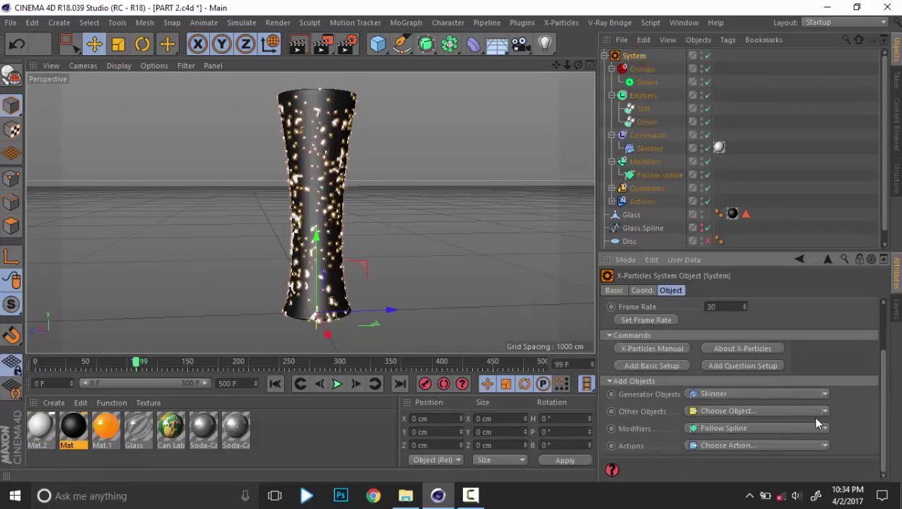
pyautogui.click(825, 394)
pyautogui.click(825, 394)
pyautogui.click(825, 429)
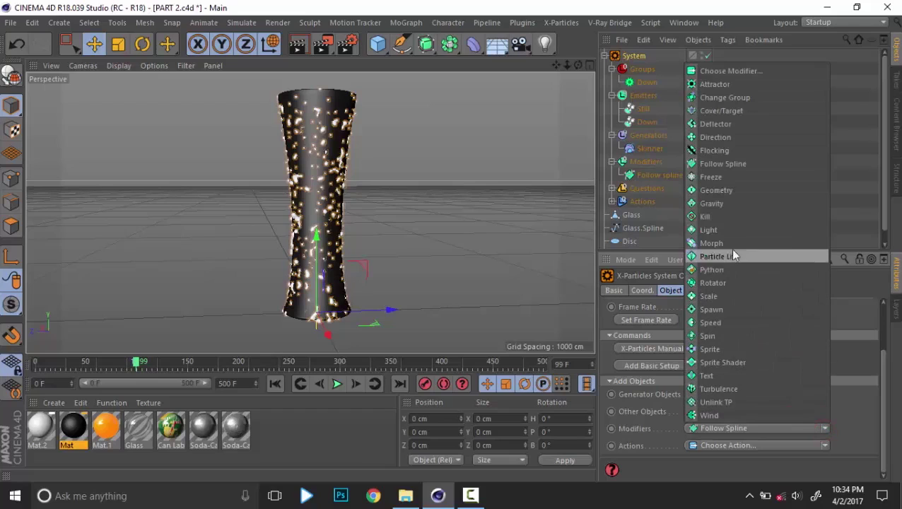
pyautogui.click(736, 203)
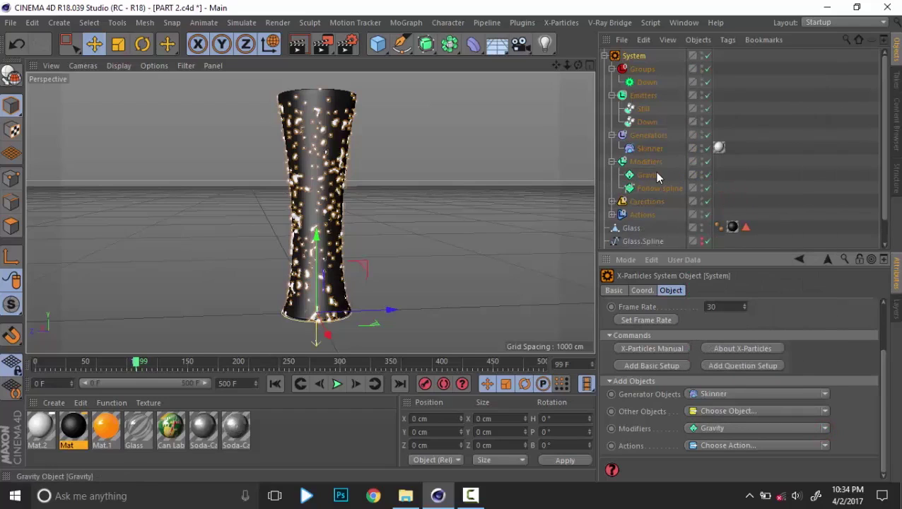
pyautogui.click(648, 175)
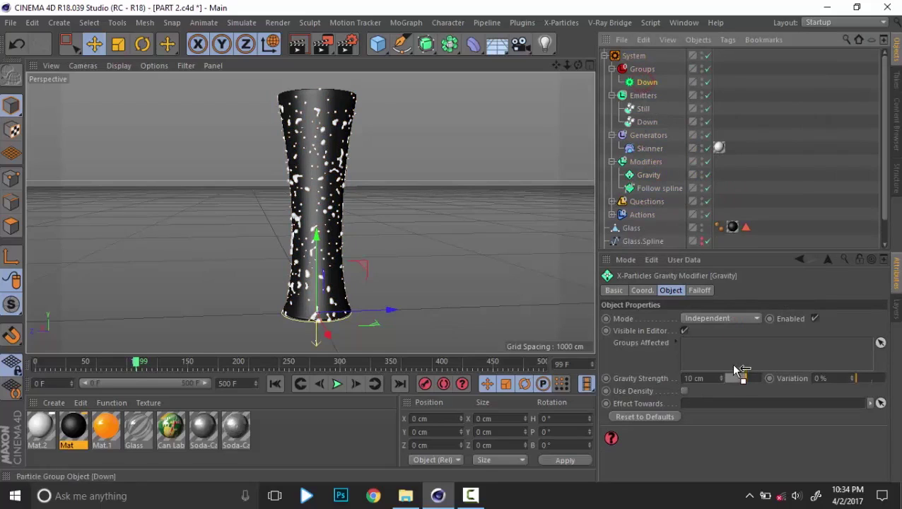
# Play the simulation from frame 0 and examine the droplets under gravity from the side and from above the glass
pyautogui.scroll(5, 284, 200)
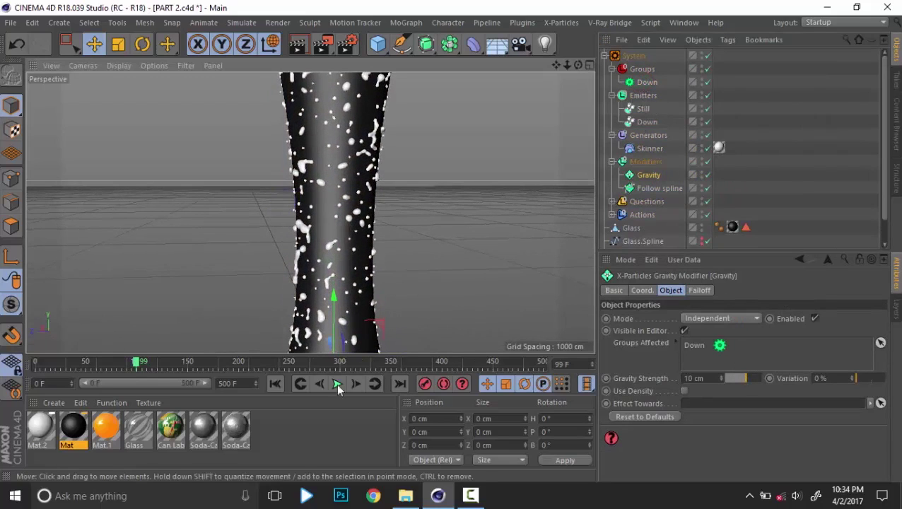
pyautogui.click(276, 385)
pyautogui.scroll(-4, 345, 277)
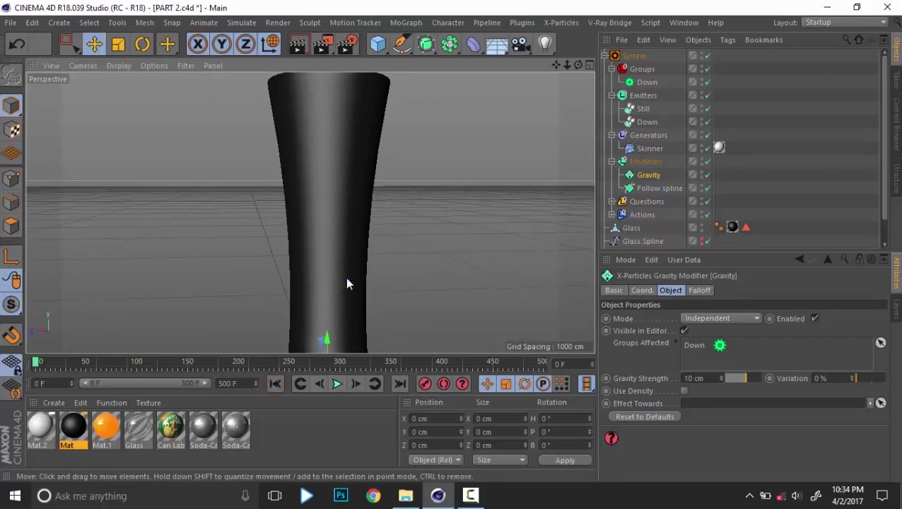
pyautogui.scroll(-1, 313, 297)
pyautogui.keyDown('alt'); pyautogui.moveTo(347, 313); pyautogui.dragTo(349, 260, button='middle'); pyautogui.keyUp('alt')
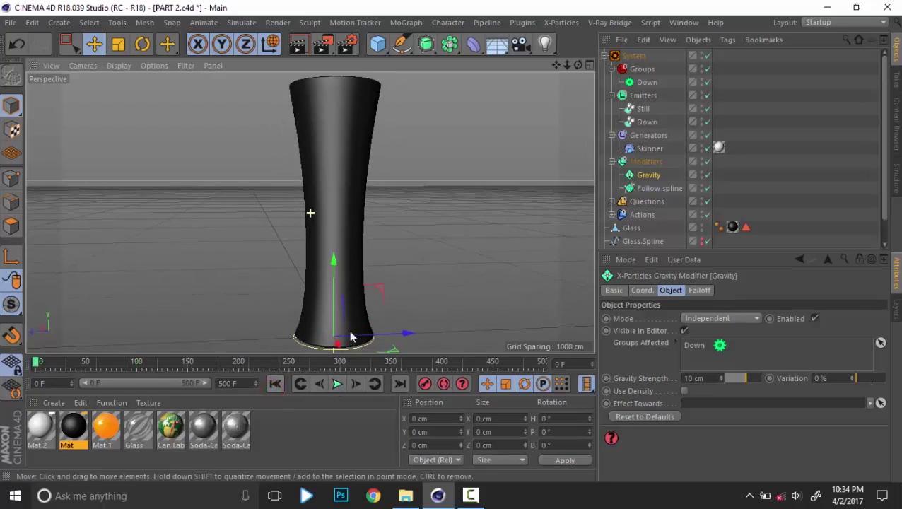
pyautogui.click(337, 384)
pyautogui.moveTo(368, 186)
pyautogui.keyDown('alt'); pyautogui.mouseDown()
pyautogui.moveTo(368, 130)
pyautogui.moveTo(367, 186)
pyautogui.mouseUp(); pyautogui.keyUp('alt')
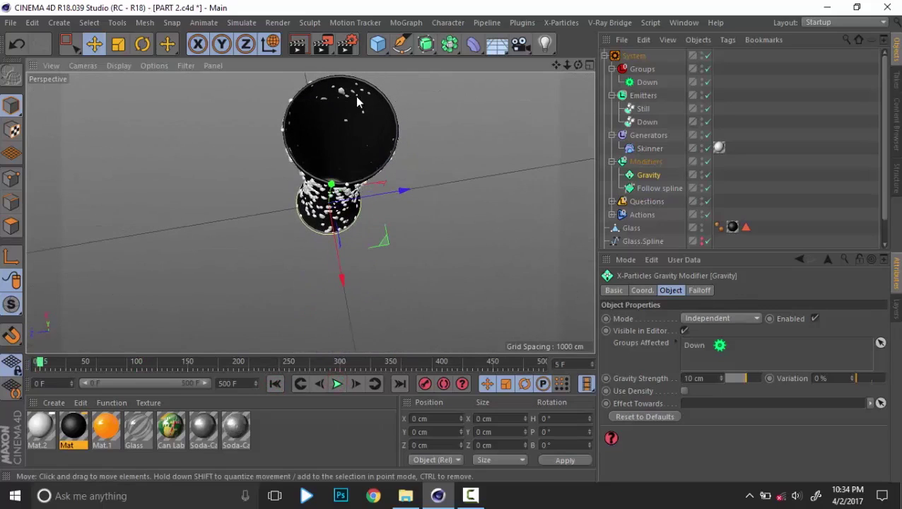
# Add an X-Particles Collider tag to the Glass object and set its bounce to 0%
pyautogui.scroll(-1, 652, 194)
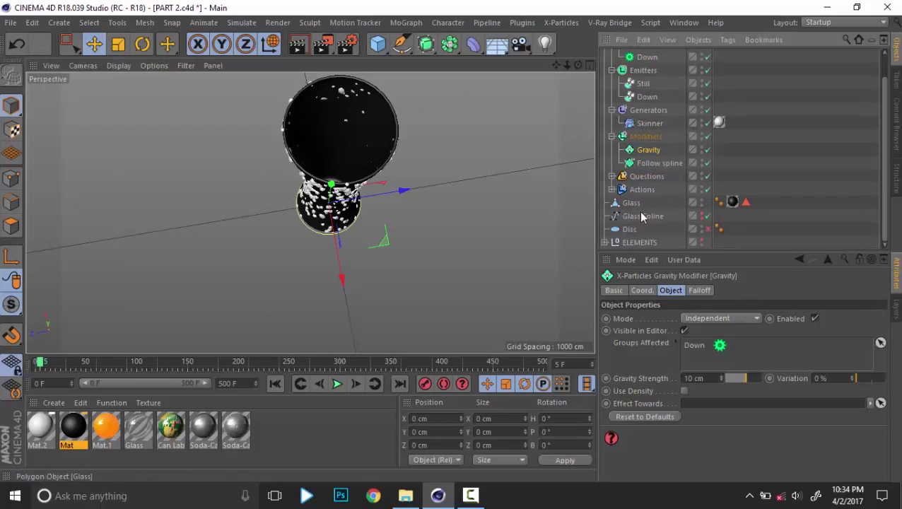
pyautogui.click(632, 203)
pyautogui.rightClick(629, 203)
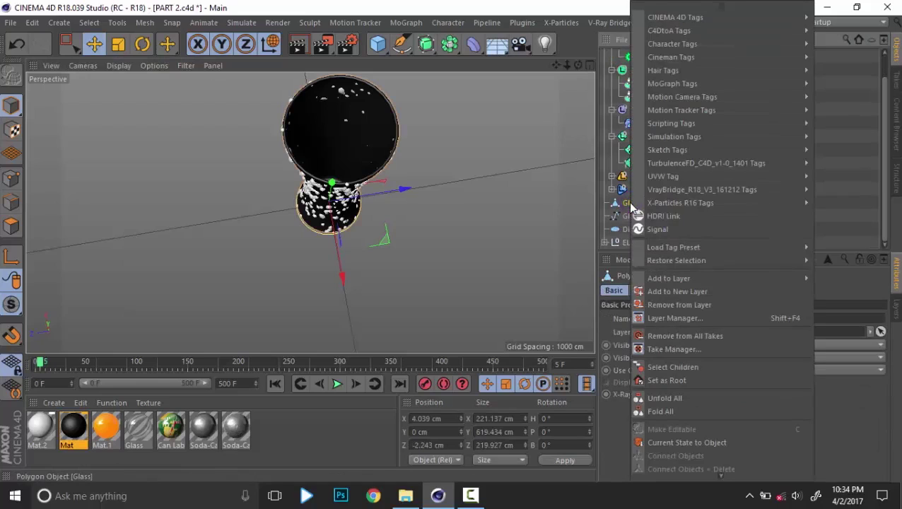
pyautogui.moveTo(705, 203)
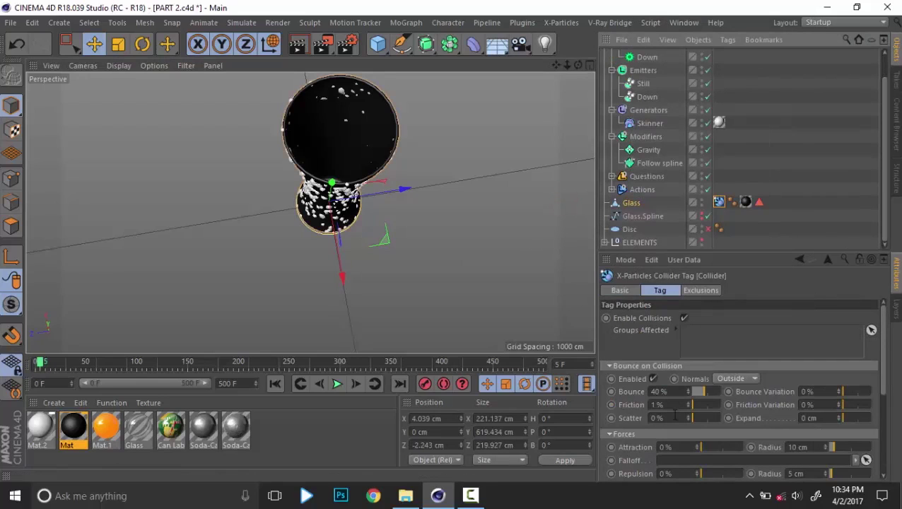
pyautogui.doubleClick(674, 394)
pyautogui.write('0')
pyautogui.press('Return')
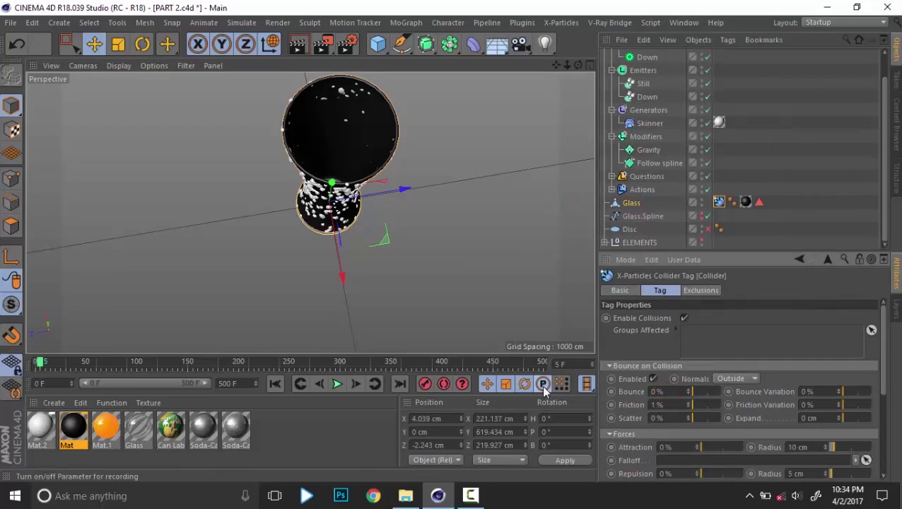
pyautogui.click(797, 165)
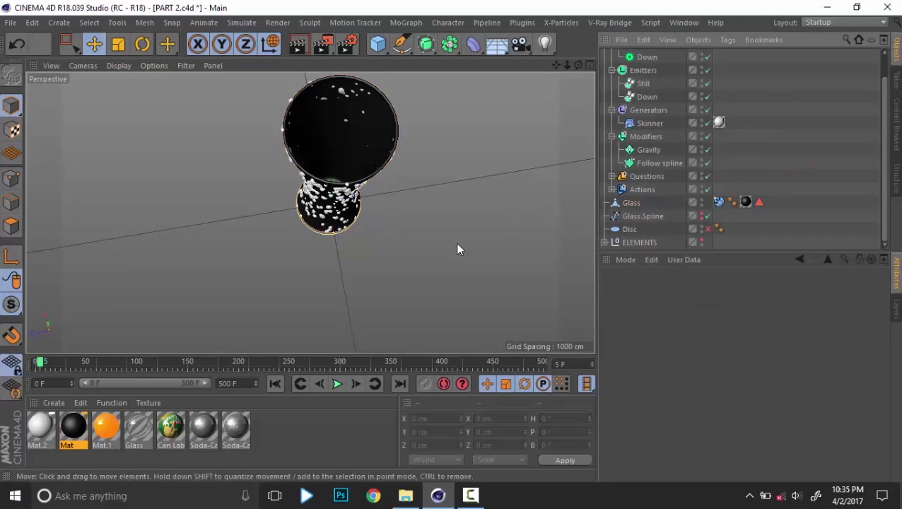
# Enable the Disc floor object and add an X-Particles Collider tag to it
pyautogui.click(707, 230)
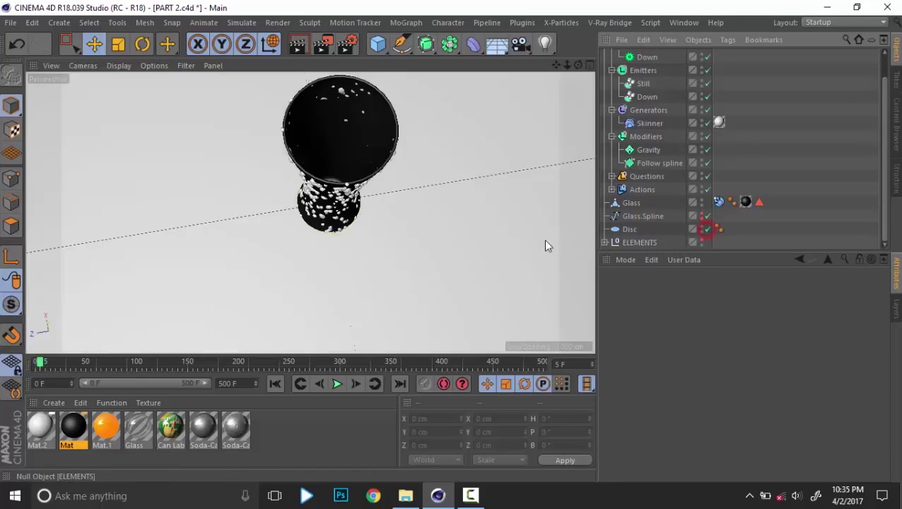
pyautogui.keyDown('alt'); pyautogui.moveTo(511, 237); pyautogui.dragTo(410, 255, button='right'); pyautogui.keyUp('alt')
pyautogui.keyDown('alt'); pyautogui.moveTo(449, 257); pyautogui.dragTo(580, 238); pyautogui.keyUp('alt')
pyautogui.click(629, 230)
pyautogui.rightClick(628, 230)
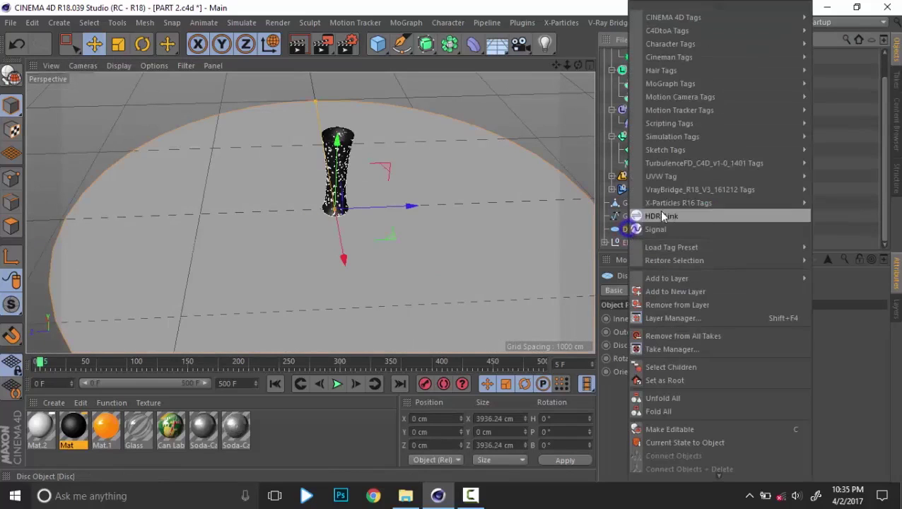
pyautogui.moveTo(642, 211)
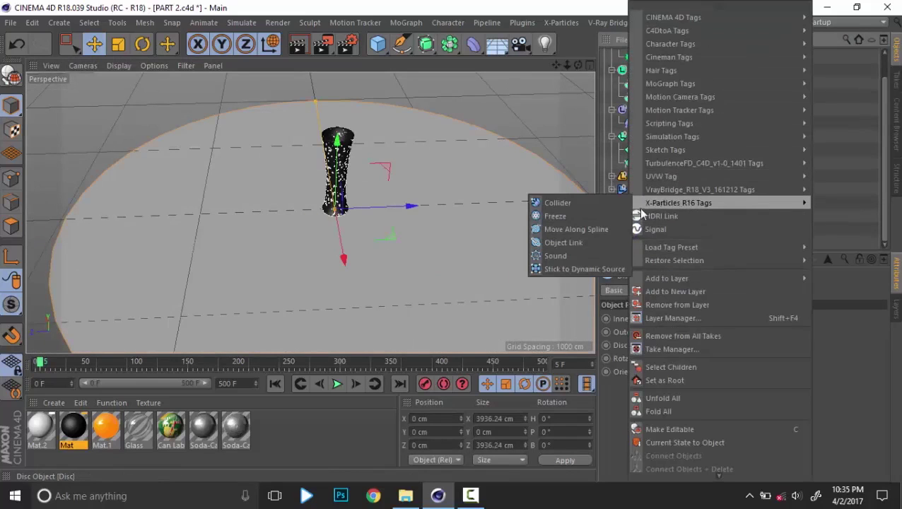
pyautogui.click(571, 207)
# Set the Disc collider's bounce to 0% and friction to 25%, and hide the Disc in the viewport
pyautogui.write('0')
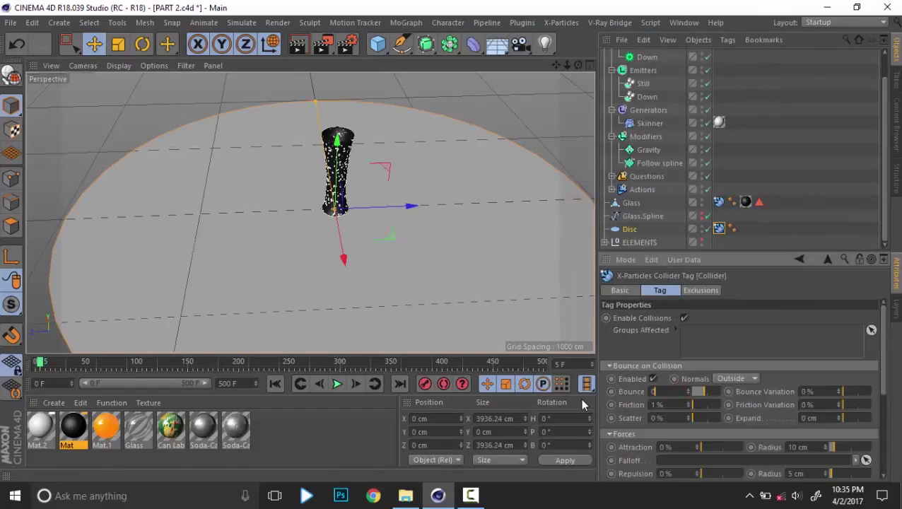
pyautogui.press('Return')
pyautogui.moveTo(671, 404); pyautogui.dragTo(611, 405)
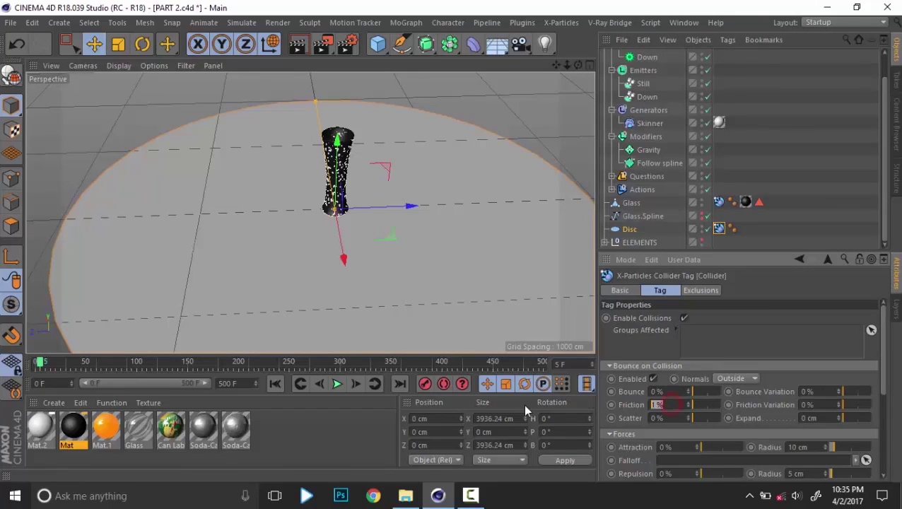
pyautogui.write('25')
pyautogui.press('Return')
pyautogui.click(771, 177)
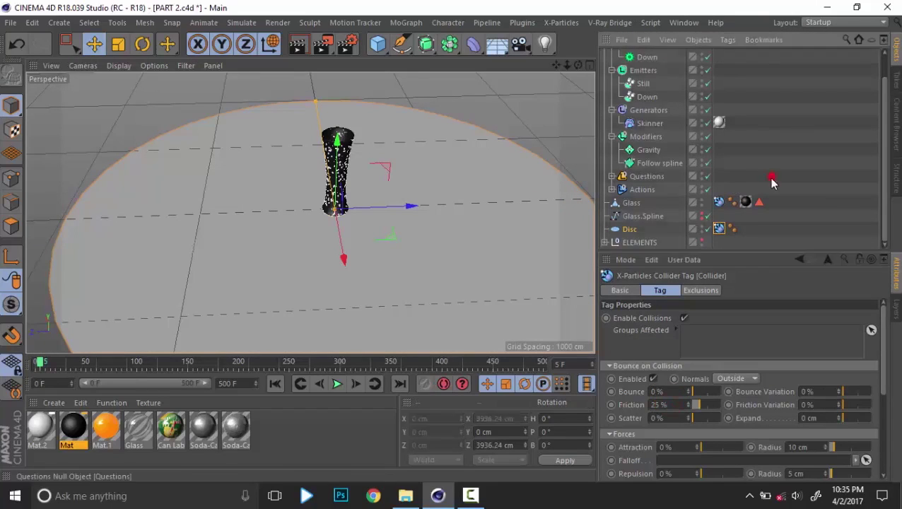
pyautogui.click(701, 227)
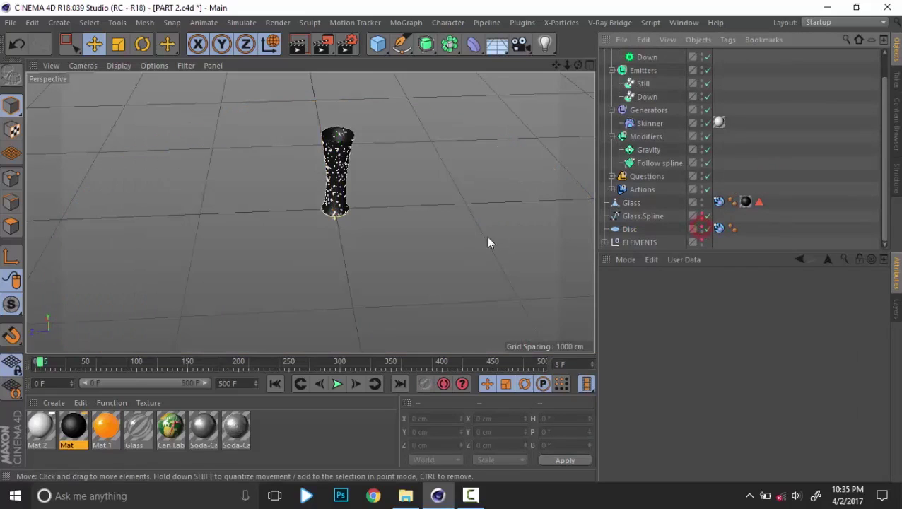
# Replay the simulation from frame 0 to check the droplets with both colliders in place, and rewind it
pyautogui.keyDown('alt'); pyautogui.moveTo(382, 211); pyautogui.dragTo(456, 233, button='right'); pyautogui.keyUp('alt')
pyautogui.keyDown('alt'); pyautogui.moveTo(296, 166); pyautogui.dragTo(372, 207); pyautogui.keyUp('alt')
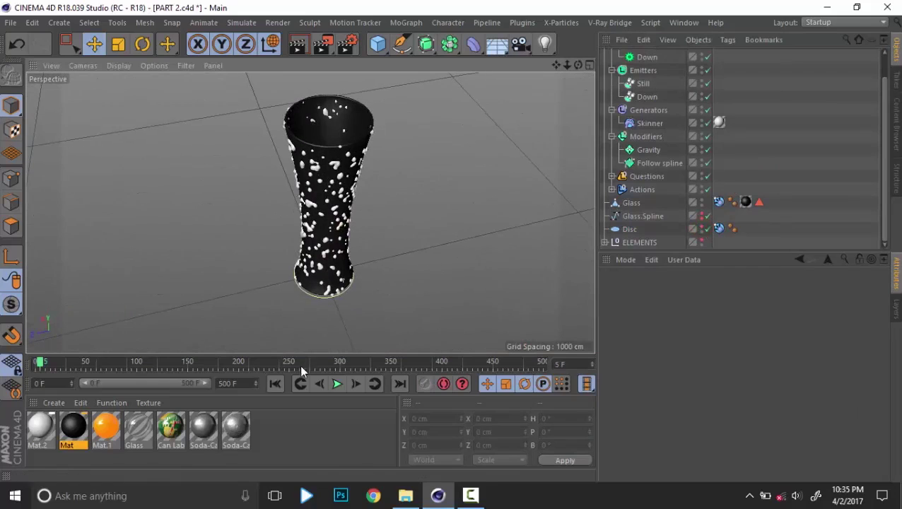
pyautogui.click(275, 384)
pyautogui.click(337, 384)
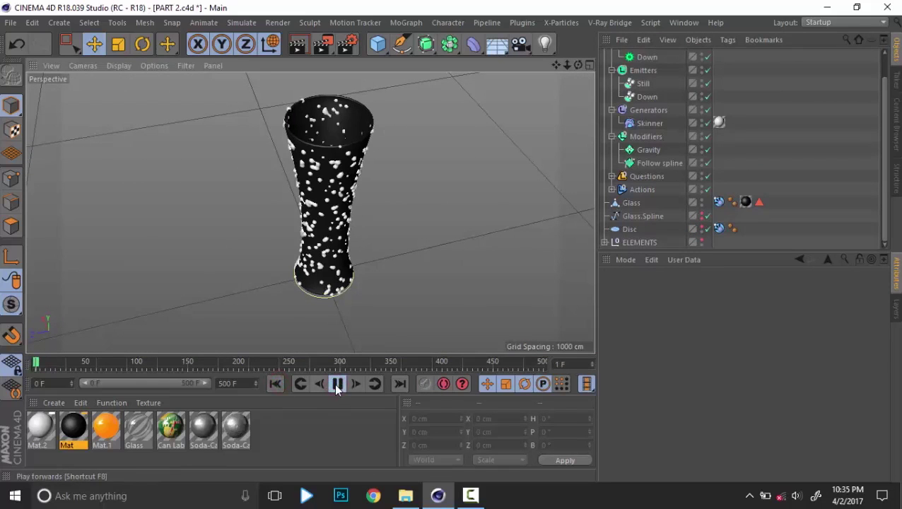
pyautogui.keyDown('alt'); pyautogui.moveTo(316, 260); pyautogui.dragTo(323, 316); pyautogui.keyUp('alt')
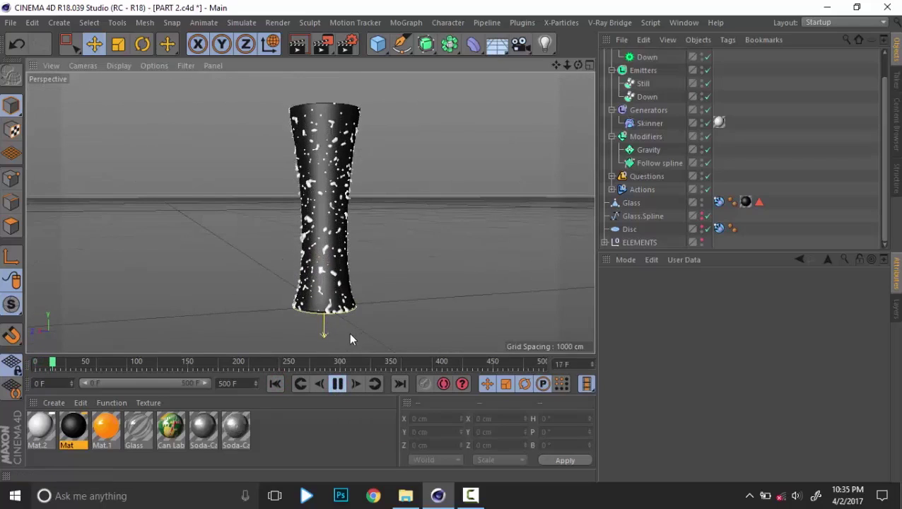
pyautogui.click(339, 386)
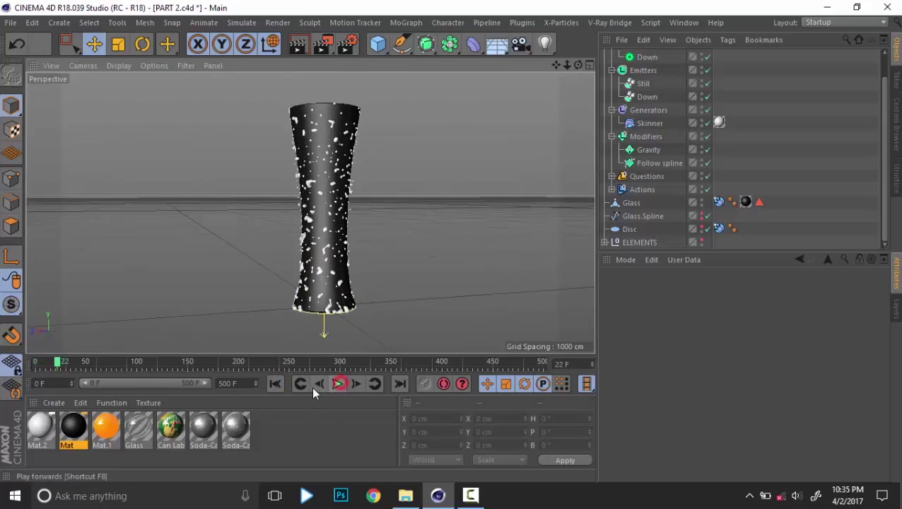
pyautogui.click(277, 385)
# Set the Gravity modifier's strength to 2 cm and play the simulation up to about frame 22
pyautogui.click(648, 150)
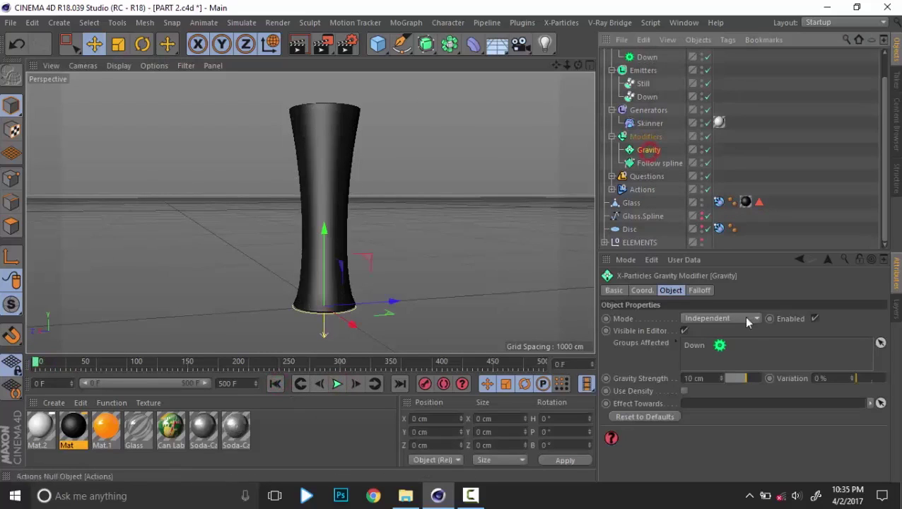
pyautogui.doubleClick(708, 378)
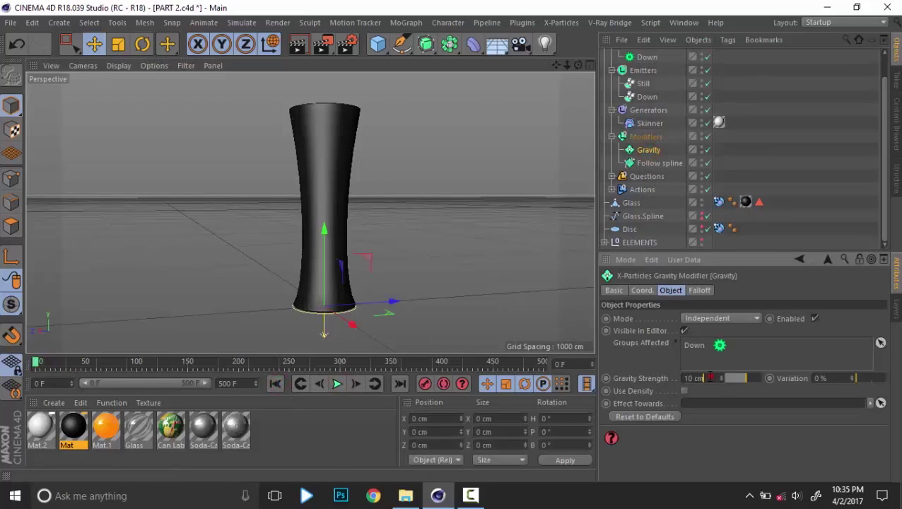
pyautogui.write('2')
pyautogui.press('Return')
pyautogui.click(338, 384)
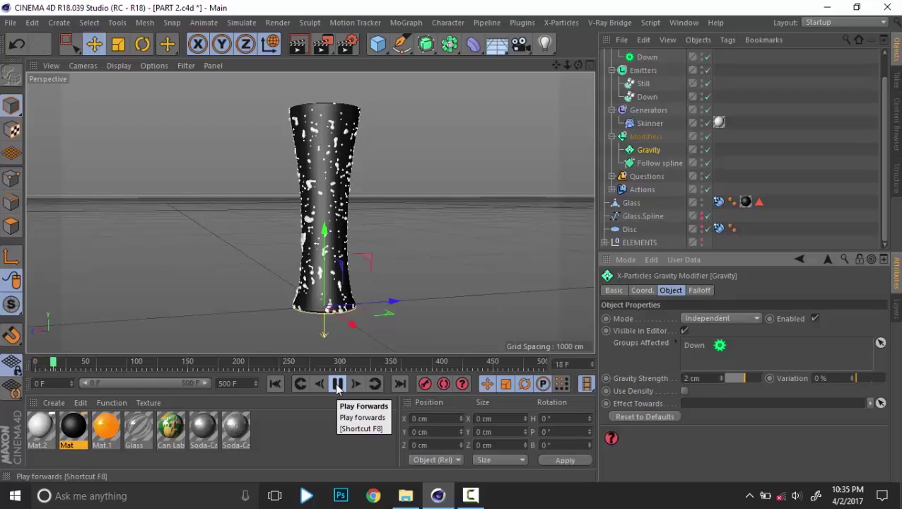
pyautogui.click(337, 385)
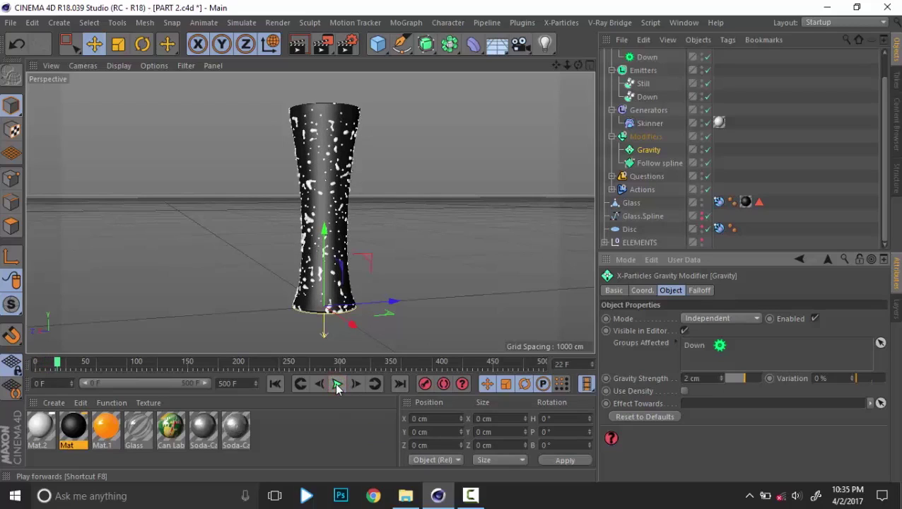
pyautogui.click(647, 97)
pyautogui.click(774, 115)
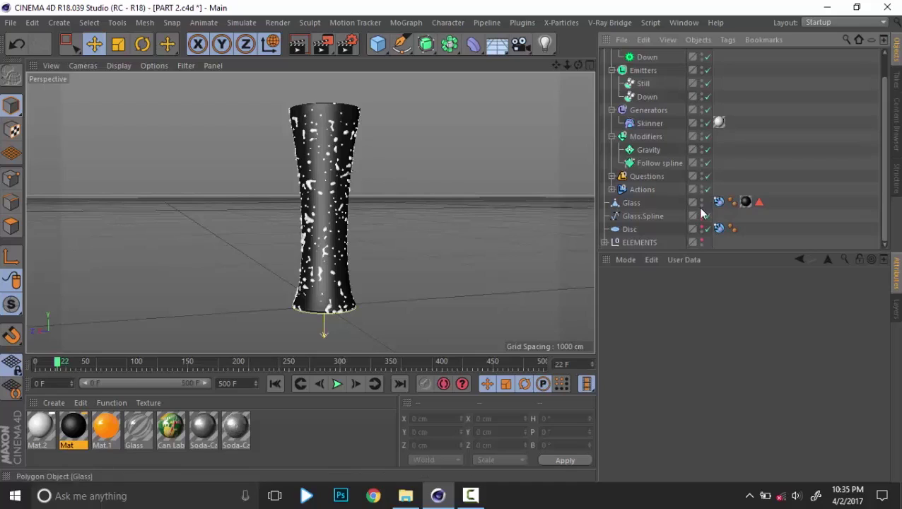
# Move the HDR Studio Rig out of the ELEMENTS null to the top level below Disc and enable it
pyautogui.click(606, 242)
pyautogui.scroll(-2, 631, 237)
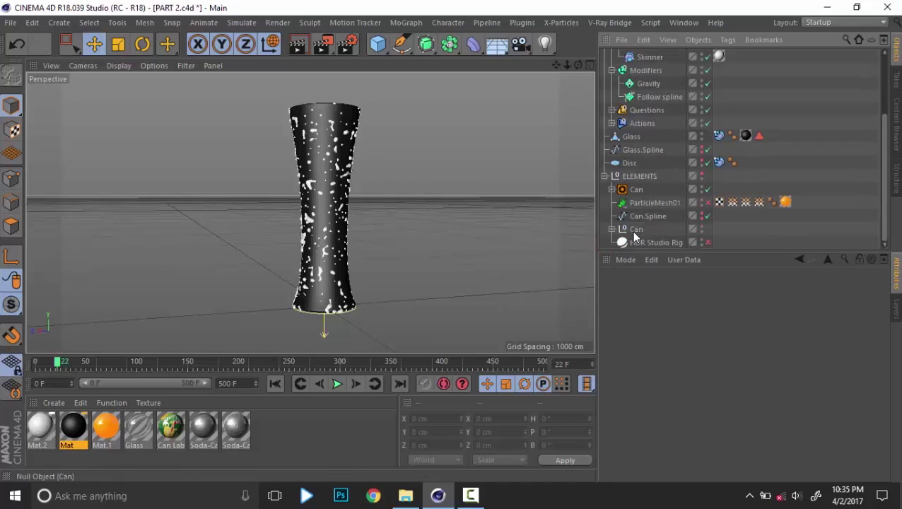
pyautogui.moveTo(658, 243); pyautogui.dragTo(640, 172)
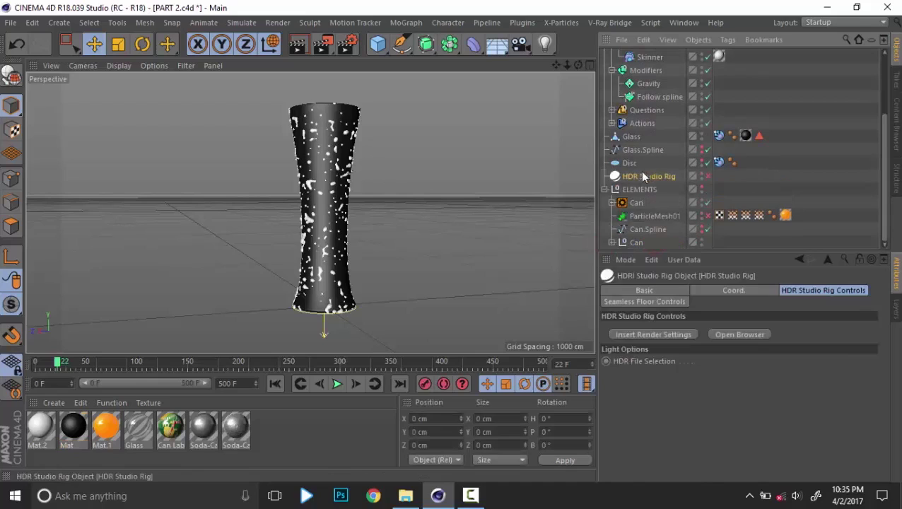
pyautogui.click(603, 188)
pyautogui.click(707, 230)
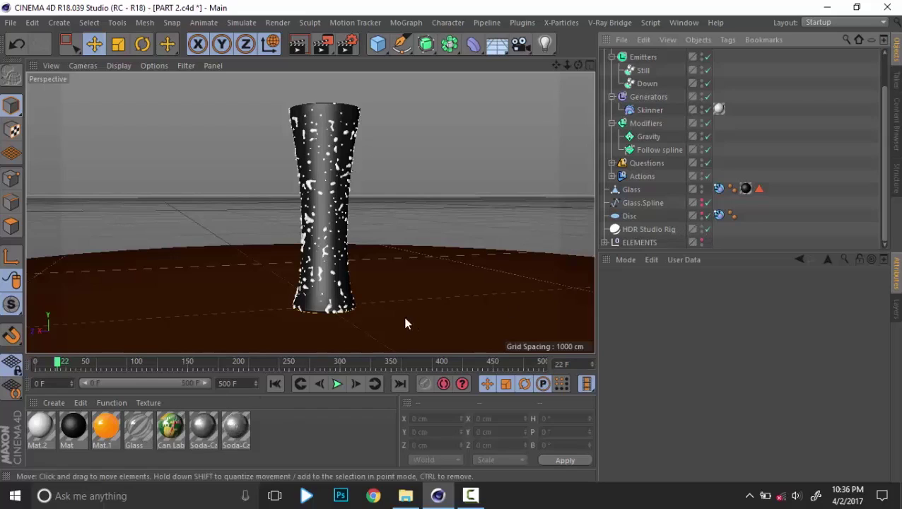
# Apply the Glass material to the Glass object and delete its black Mat texture tag
pyautogui.moveTo(152, 429); pyautogui.dragTo(631, 191)
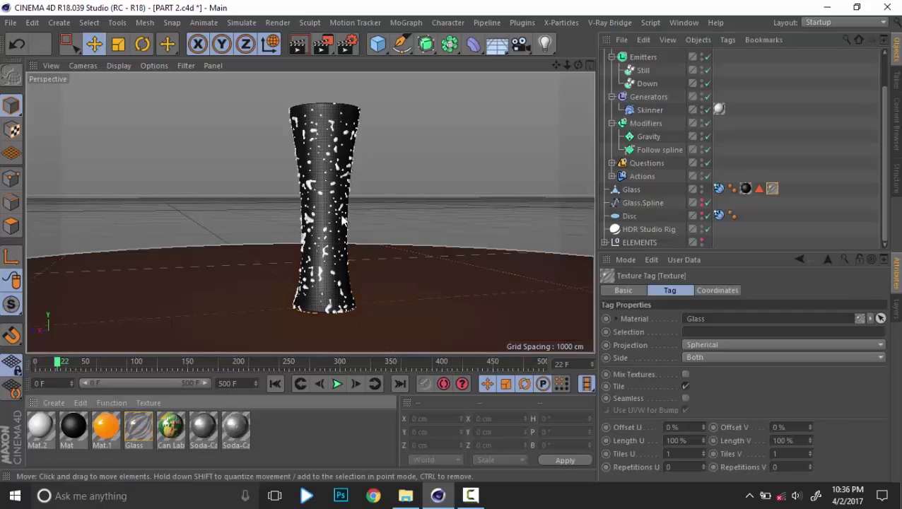
pyautogui.click(746, 189)
pyautogui.press('Delete')
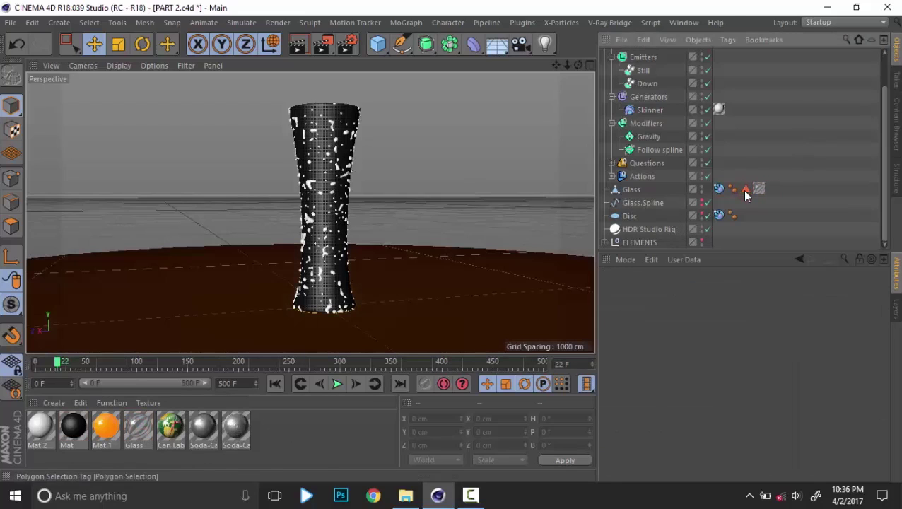
pyautogui.scroll(2, 316, 159)
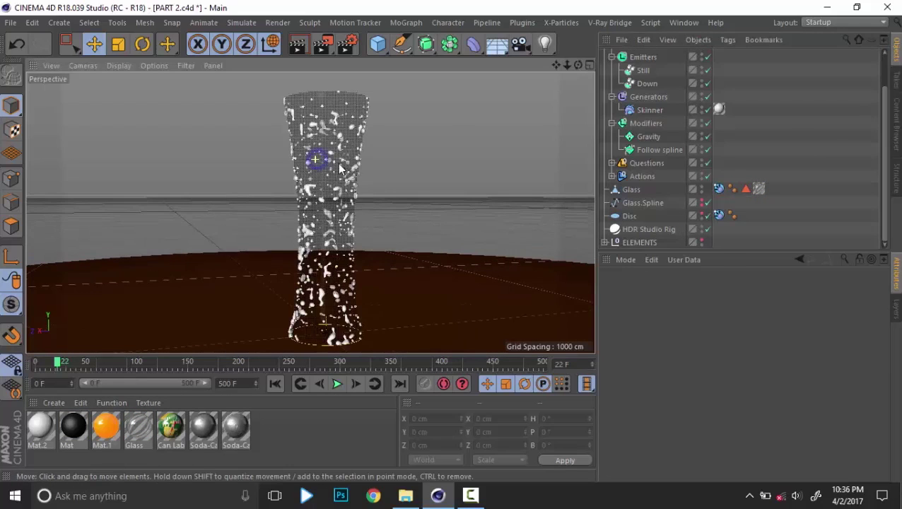
# Create a new material with Color turned off and Transparency turned on, and set its refraction to 1.4
pyautogui.keyDown('alt'); pyautogui.moveTo(339, 164); pyautogui.dragTo(352, 150, button='middle'); pyautogui.keyUp('alt')
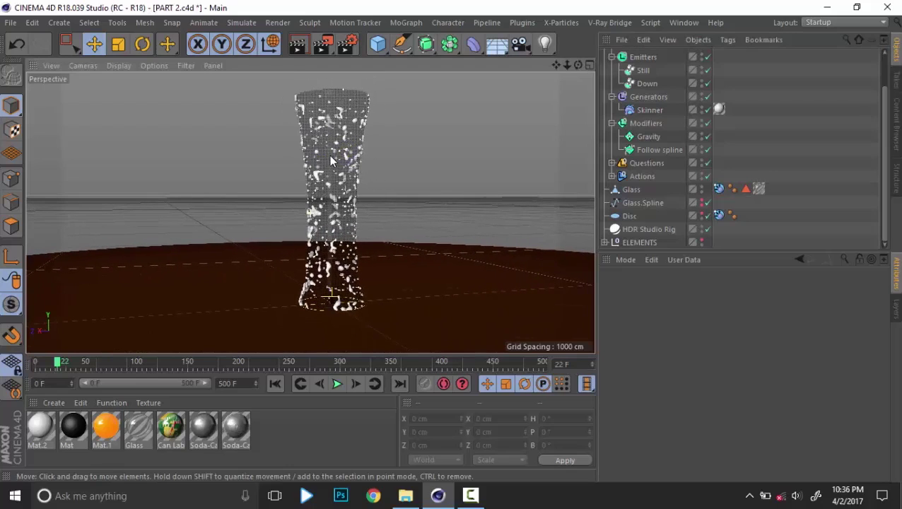
pyautogui.doubleClick(295, 440)
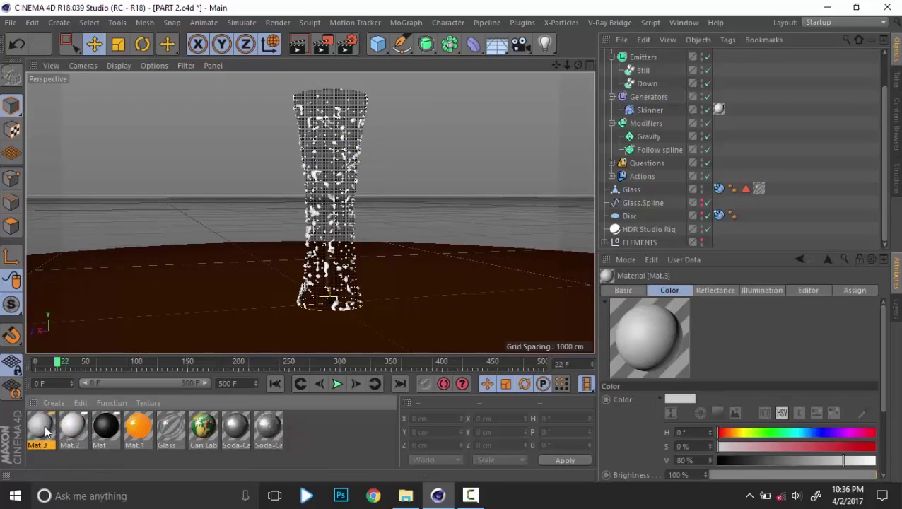
pyautogui.doubleClick(42, 428)
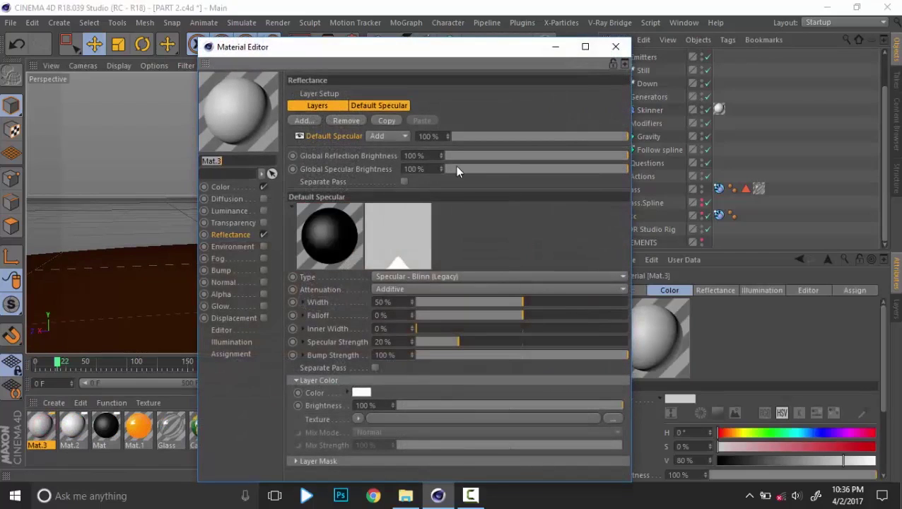
pyautogui.click(263, 187)
pyautogui.click(241, 224)
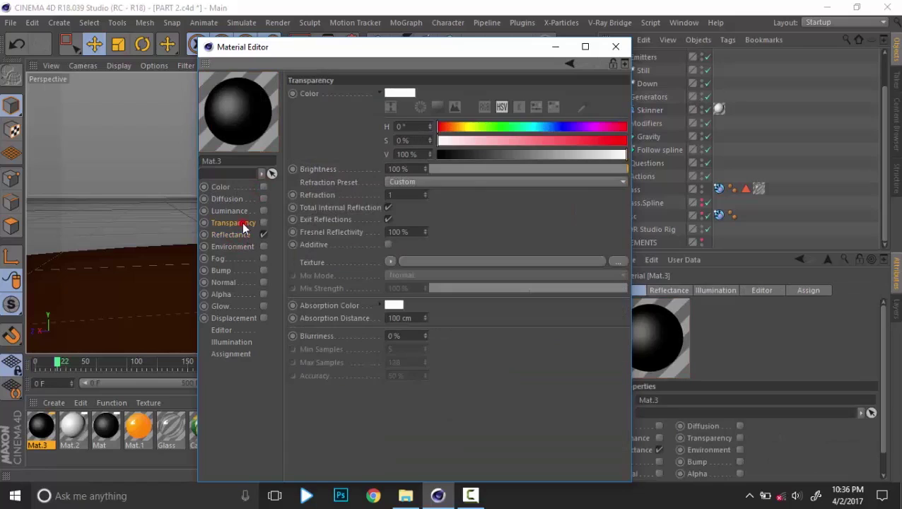
pyautogui.click(263, 223)
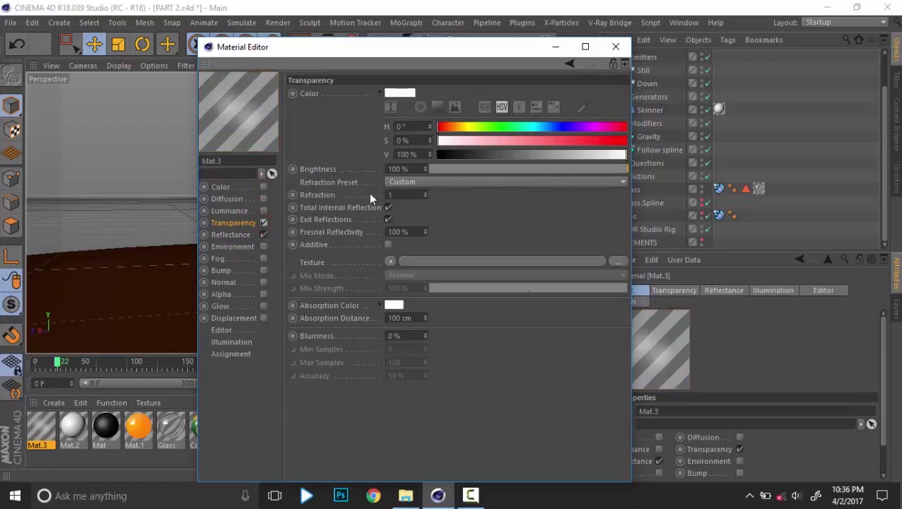
pyautogui.doubleClick(402, 194)
pyautogui.write('1.4')
pyautogui.press('Return')
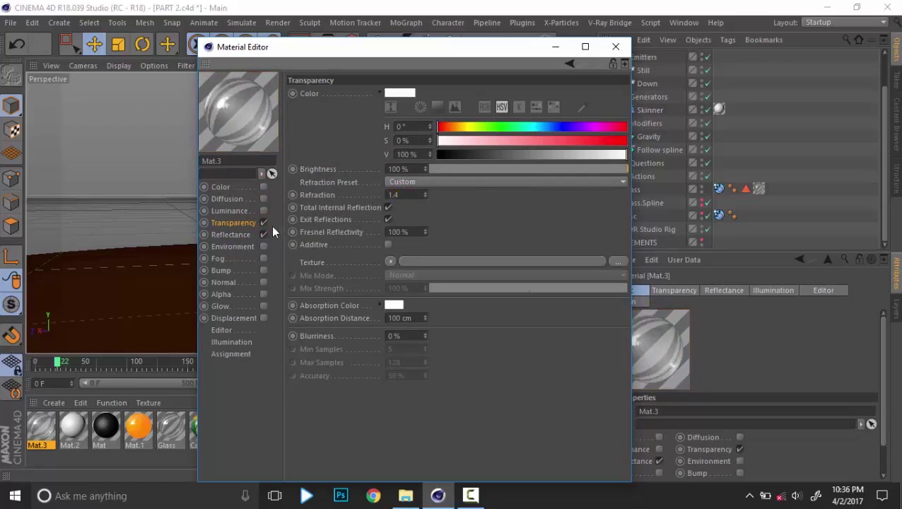
# Replace the new material's Default Specular reflectance layer with a Beckmann layer and close the Material Editor
pyautogui.click(231, 234)
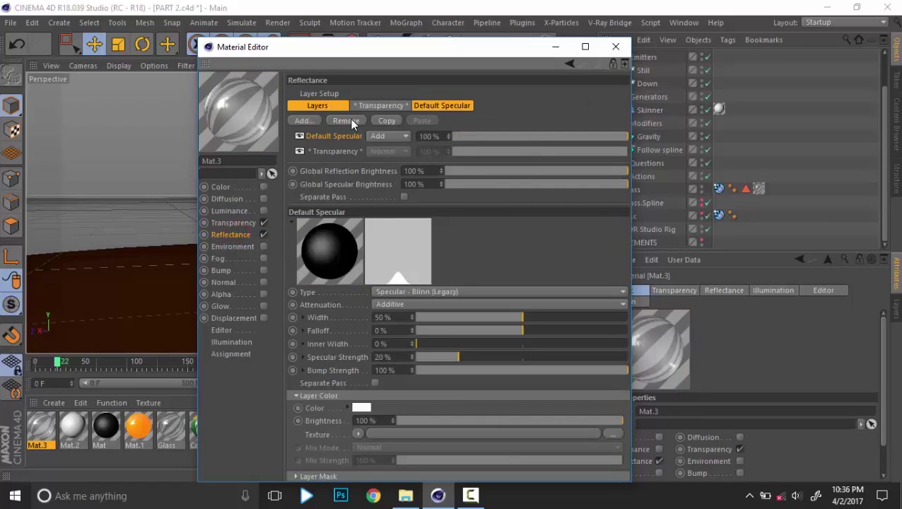
pyautogui.click(319, 105)
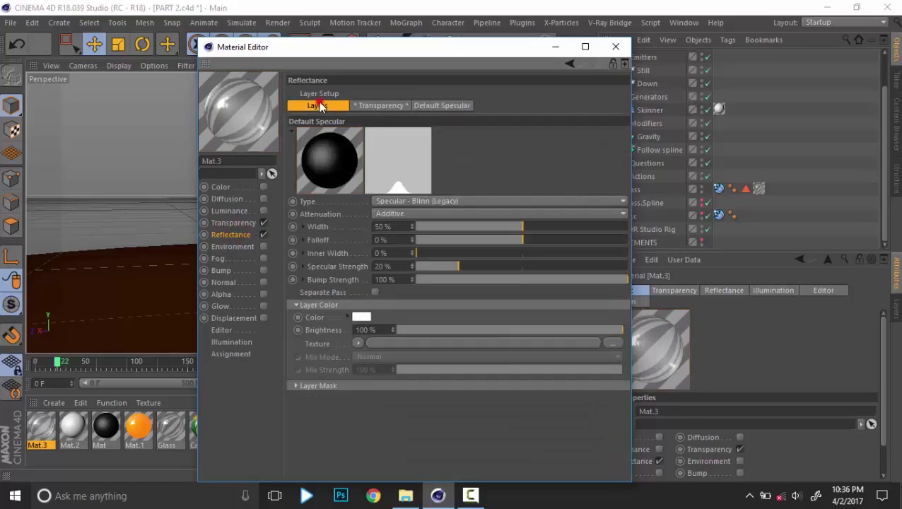
pyautogui.click(335, 136)
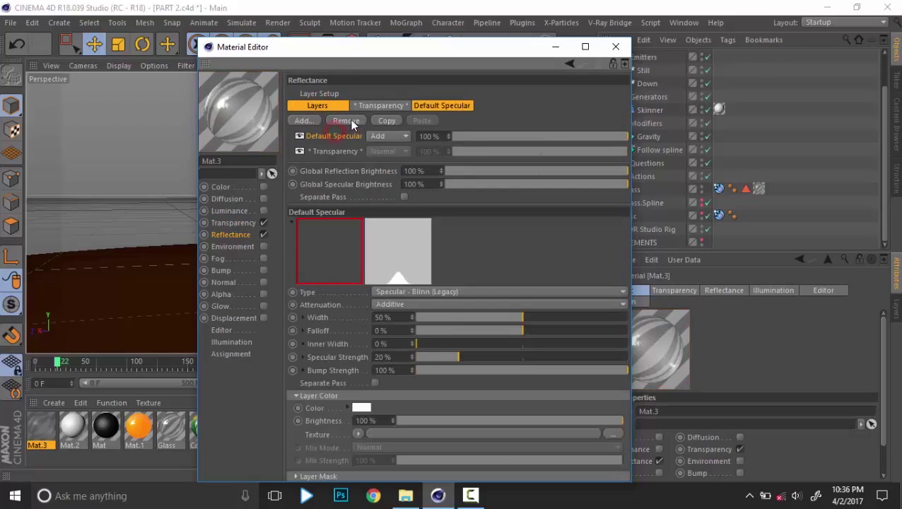
pyautogui.click(347, 121)
pyautogui.click(311, 121)
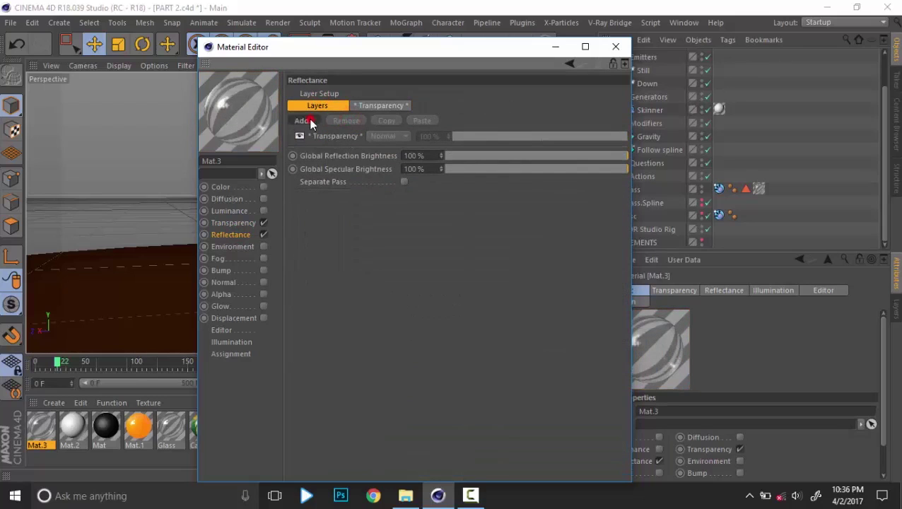
pyautogui.click(346, 124)
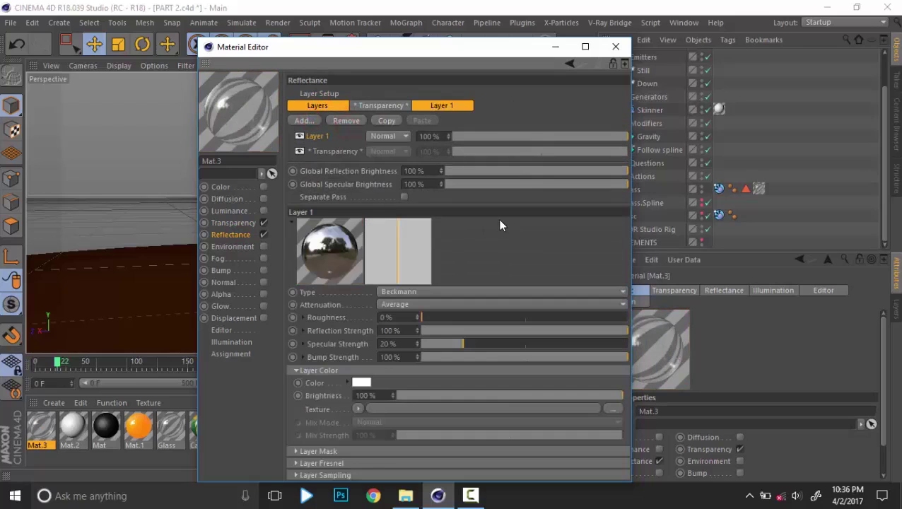
pyautogui.click(616, 48)
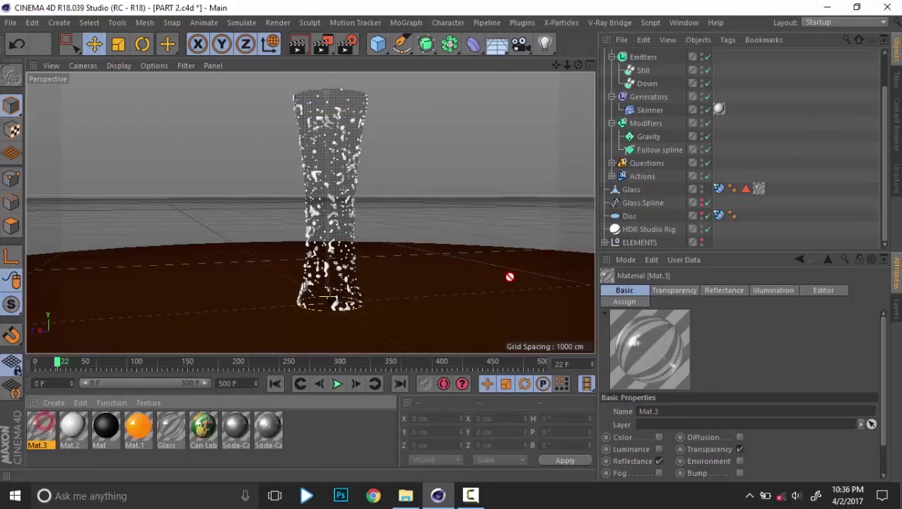
# Apply the Mat.3 material to the Skinner and delete its Mat.2 texture tag
pyautogui.moveTo(657, 111); pyautogui.dragTo(718, 109)
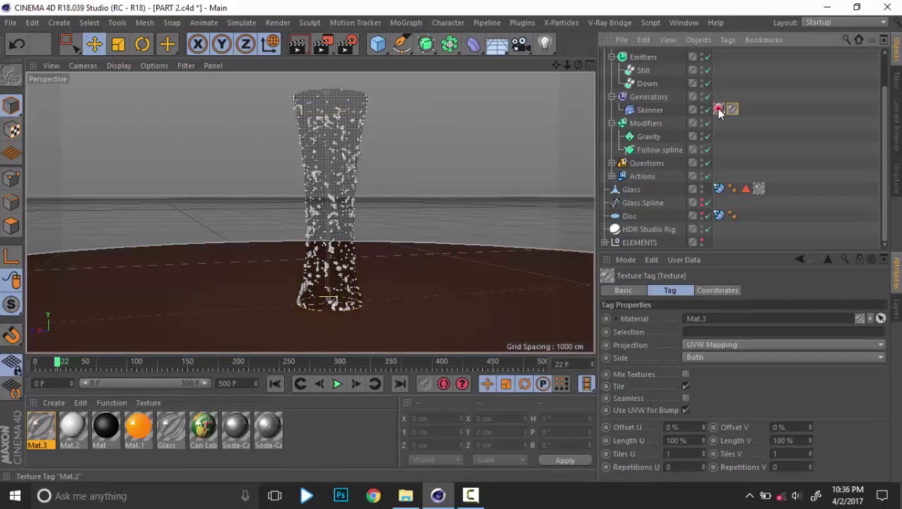
pyautogui.click(758, 157)
pyautogui.keyDown('alt'); pyautogui.moveTo(374, 190); pyautogui.dragTo(373, 192); pyautogui.keyUp('alt')
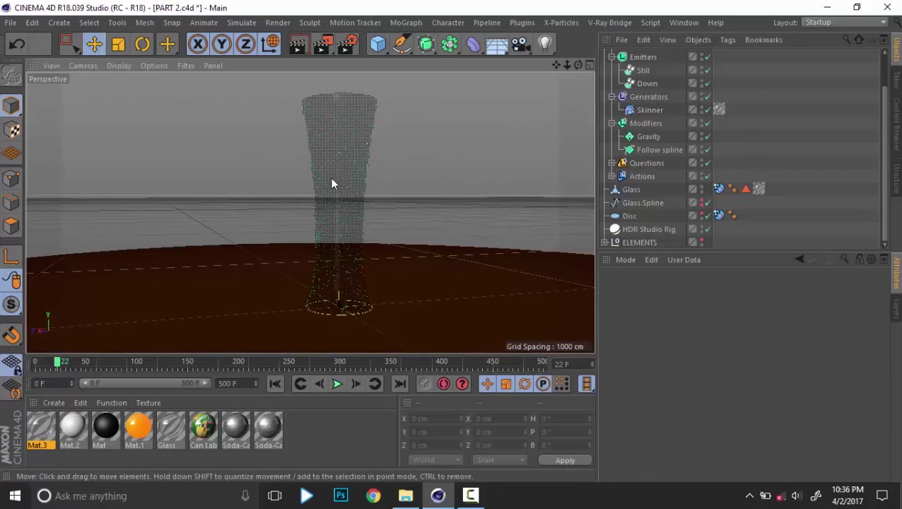
# Set the editor display of the Still and Down emitters to None
pyautogui.click(651, 72)
pyautogui.keyDown('ctrl'); pyautogui.click(647, 83); pyautogui.keyUp('ctrl')
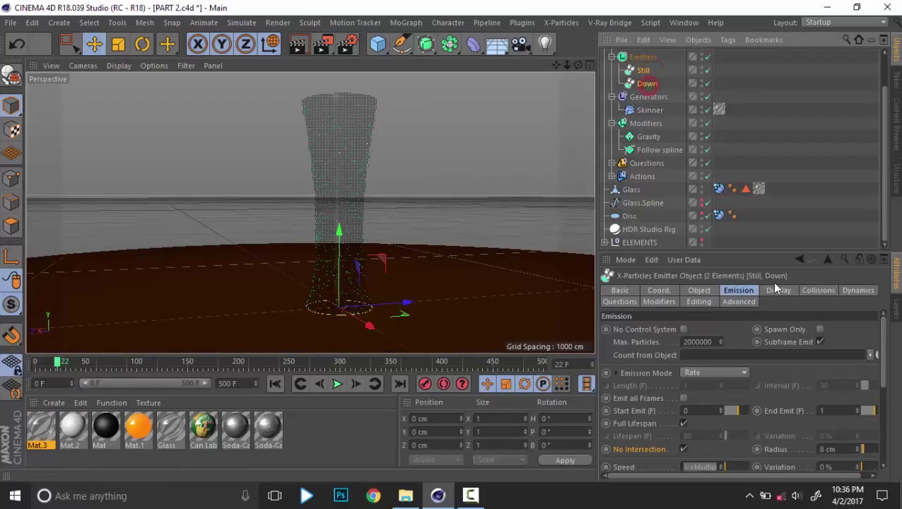
pyautogui.click(779, 290)
pyautogui.click(702, 379)
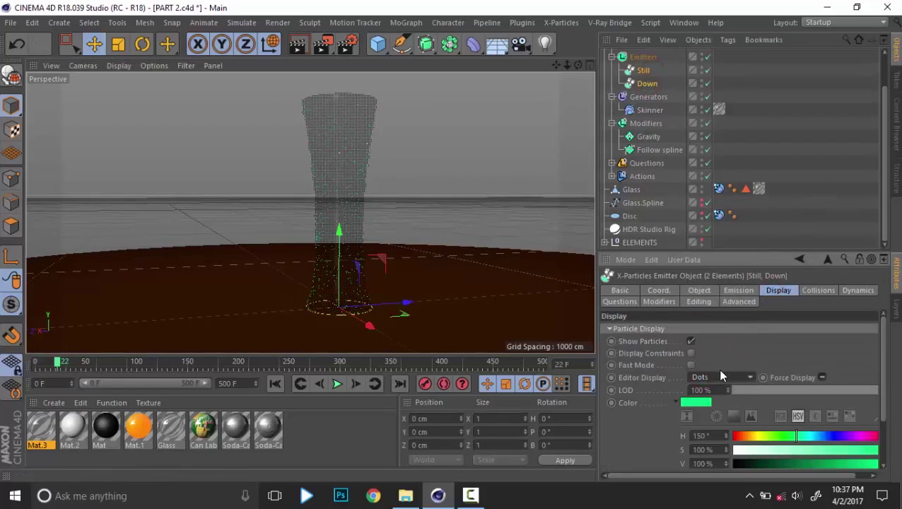
pyautogui.click(719, 376)
pyautogui.click(709, 364)
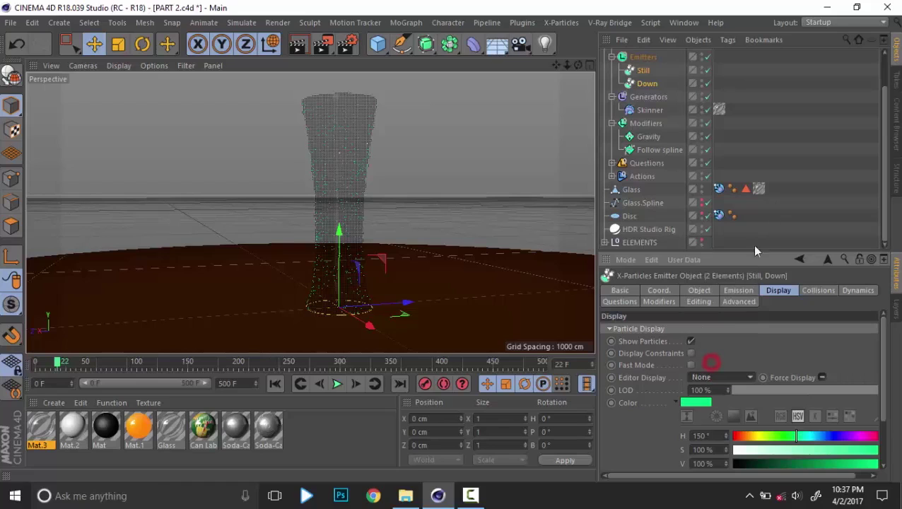
pyautogui.click(787, 167)
# Rewind the simulation to frame 0 and play it up to about frame 11, framing the whole glass
pyautogui.click(275, 384)
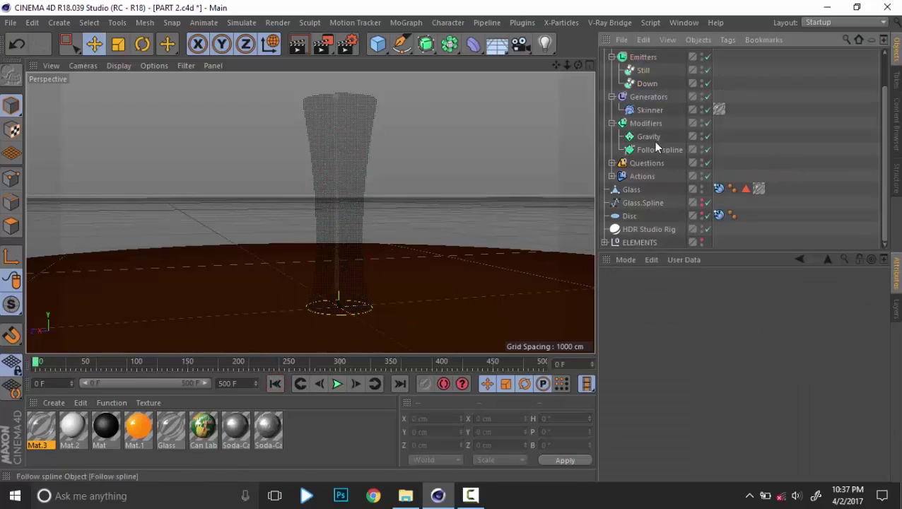
pyautogui.click(339, 384)
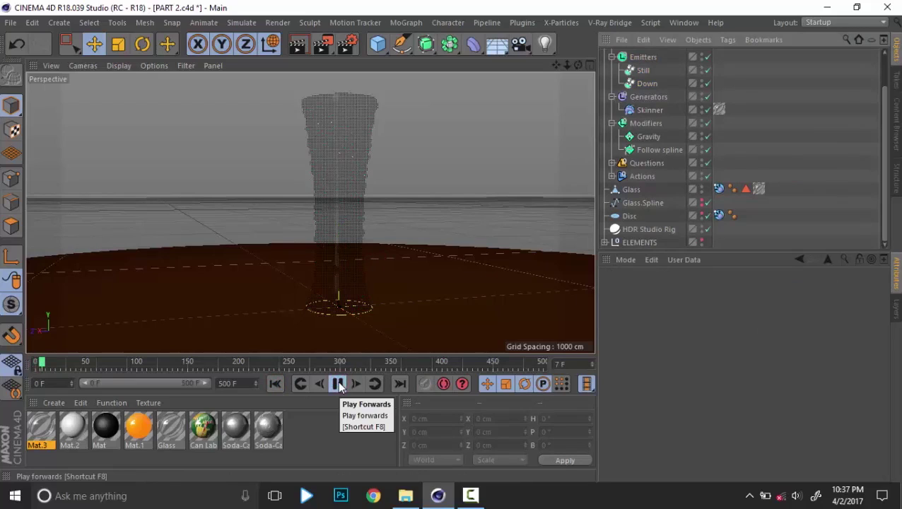
pyautogui.click(339, 384)
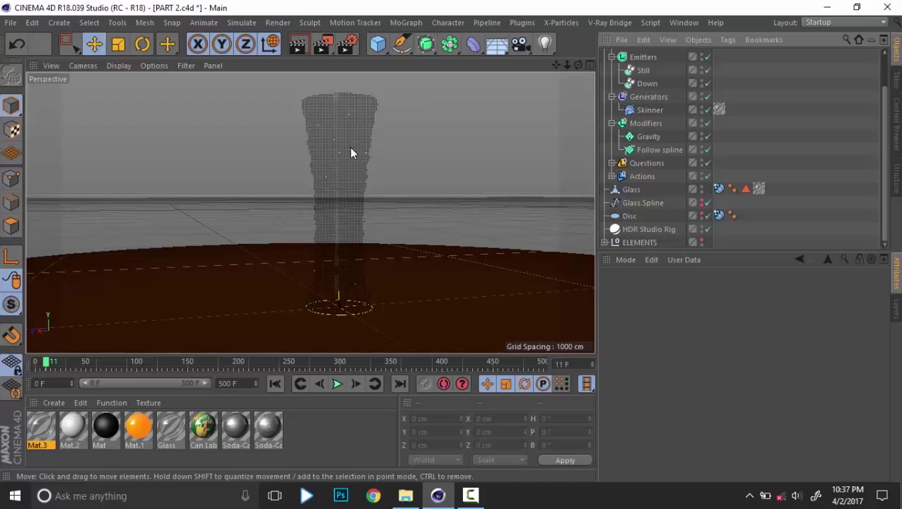
pyautogui.keyDown('alt'); pyautogui.moveTo(351, 148); pyautogui.dragTo(348, 166, button='middle'); pyautogui.keyUp('alt')
pyautogui.click(352, 205)
pyautogui.moveTo(350, 204)
pyautogui.keyDown('alt'); pyautogui.mouseDown()
pyautogui.moveTo(354, 190)
pyautogui.moveTo(354, 212)
pyautogui.moveTo(355, 201)
pyautogui.mouseUp(); pyautogui.keyUp('alt')
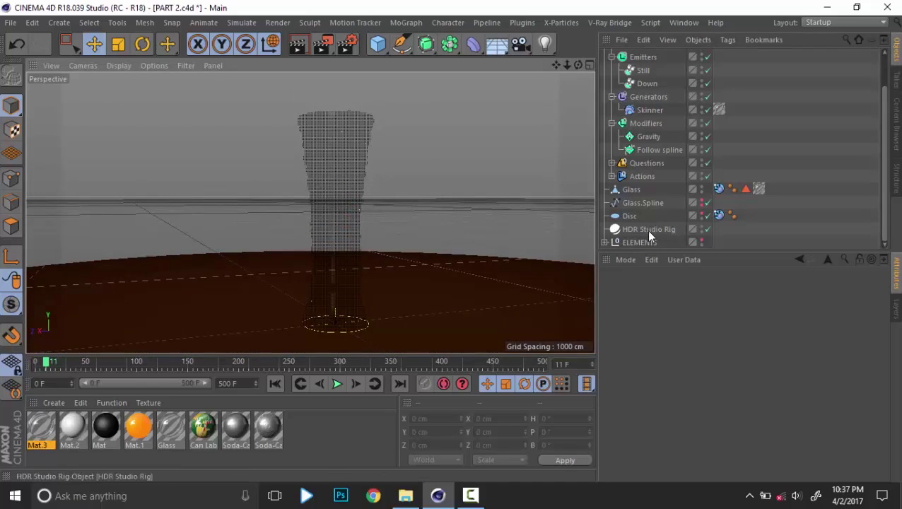
# Enable Global Illumination and disable Ambient Occlusion in the render settings, and start a test render despite the missing can label texture
pyautogui.click(352, 48)
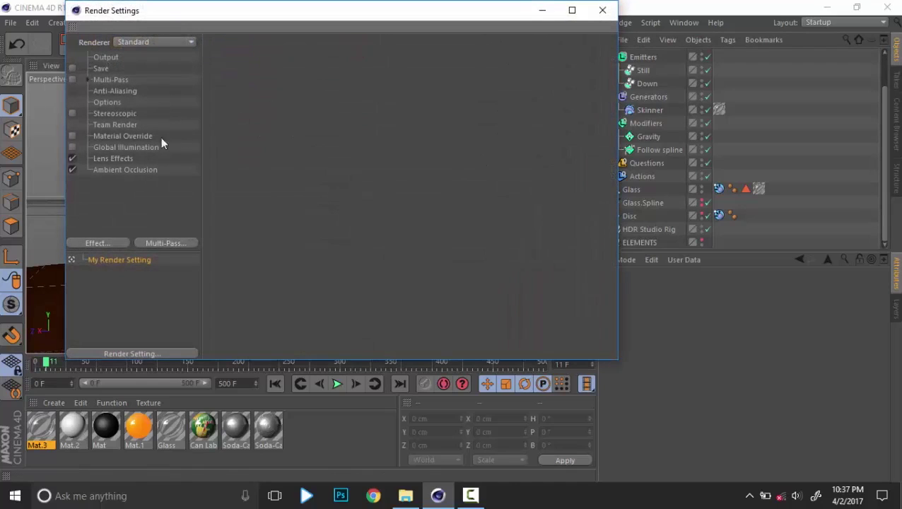
pyautogui.click(72, 149)
pyautogui.click(149, 41)
pyautogui.click(149, 41)
pyautogui.click(109, 104)
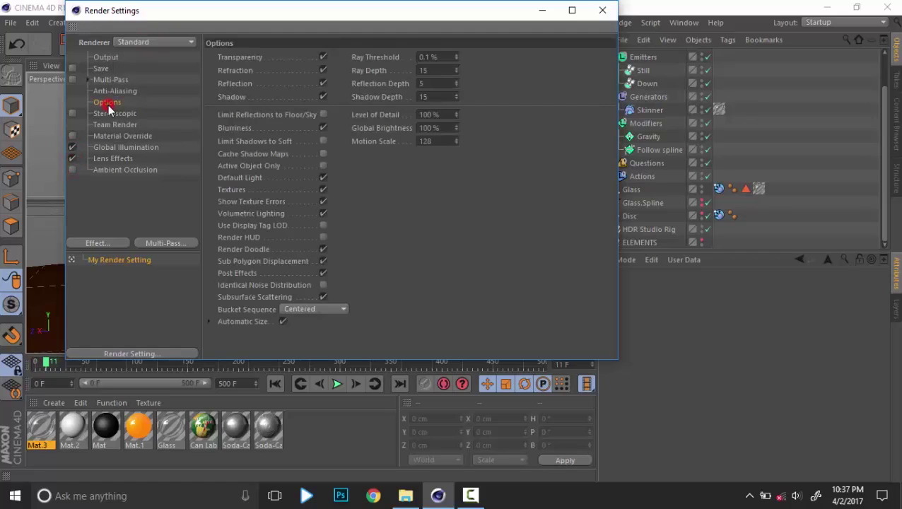
pyautogui.click(125, 92)
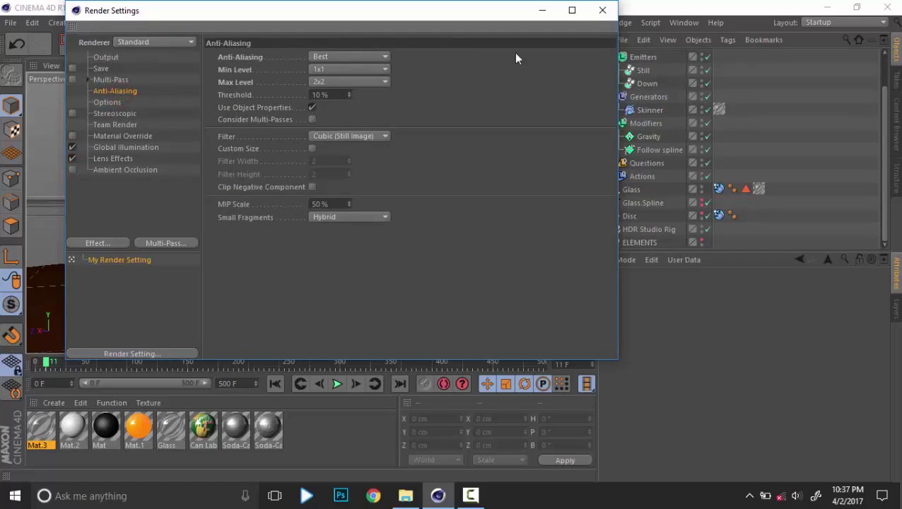
pyautogui.click(601, 11)
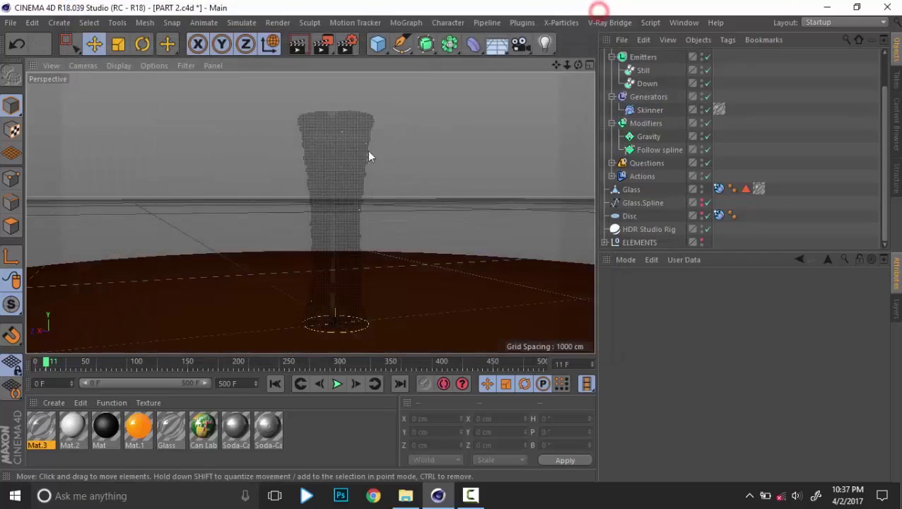
pyautogui.click(300, 45)
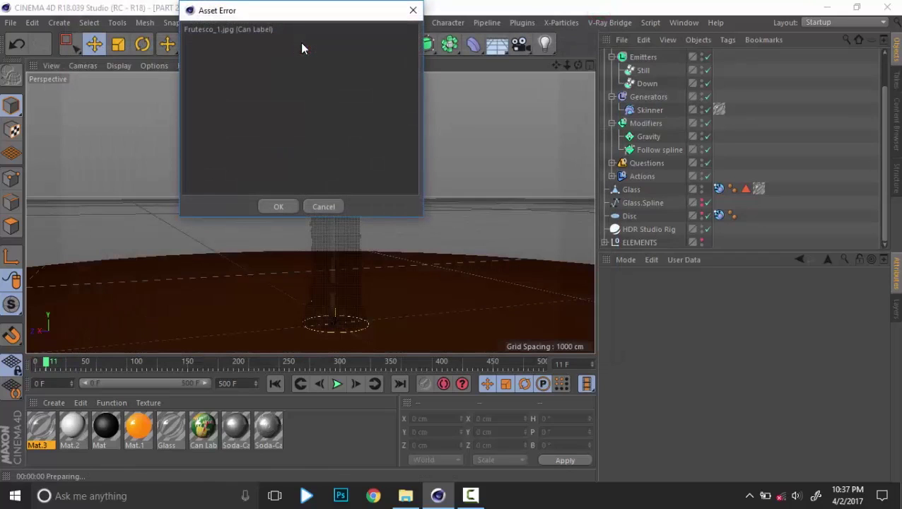
pyautogui.click(278, 207)
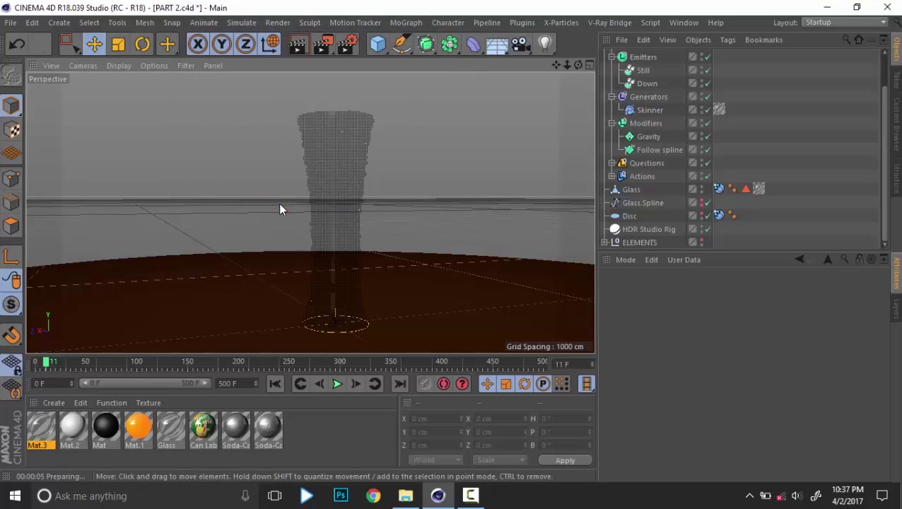
# Turn Global Illumination off and Ambient Occlusion back on in the render settings
pyautogui.click(347, 48)
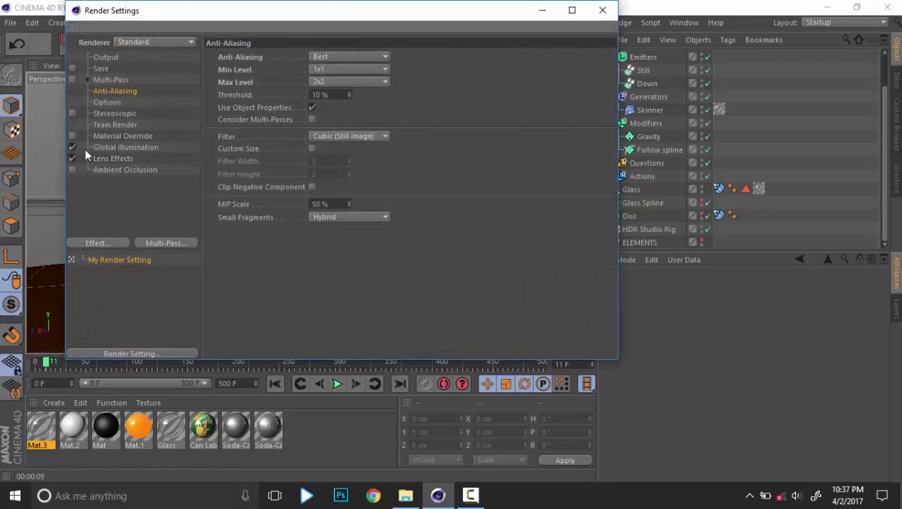
pyautogui.click(72, 169)
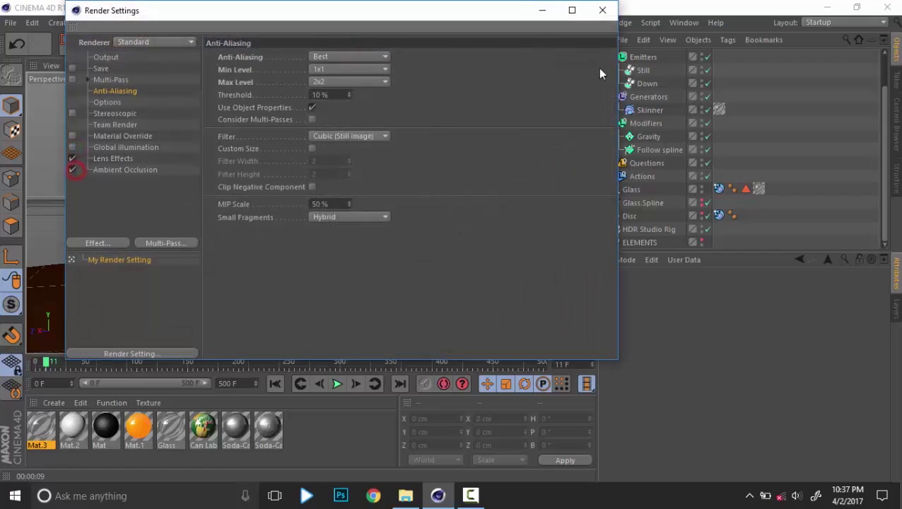
pyautogui.click(602, 9)
# Render the view at frame 11 to check the droplets on the glass, ignoring the missing can label texture
pyautogui.click(322, 47)
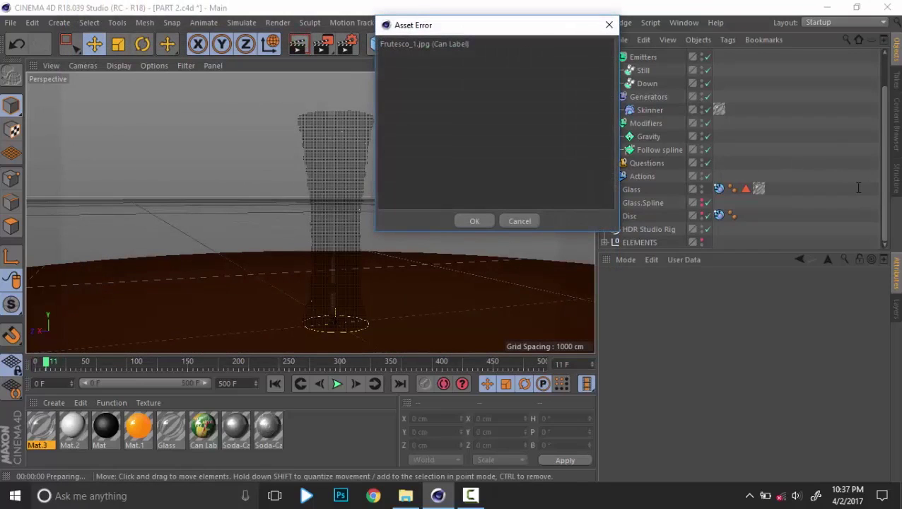
pyautogui.click(474, 221)
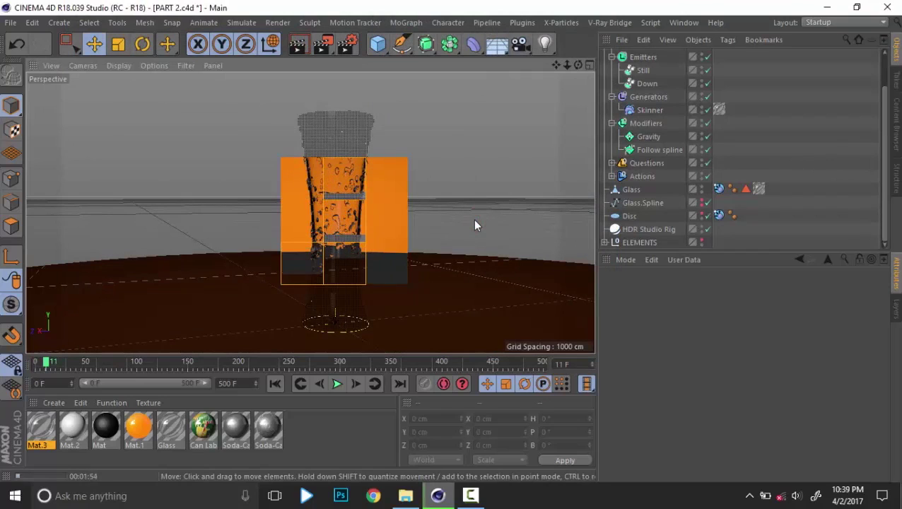
pyautogui.doubleClick(700, 219)
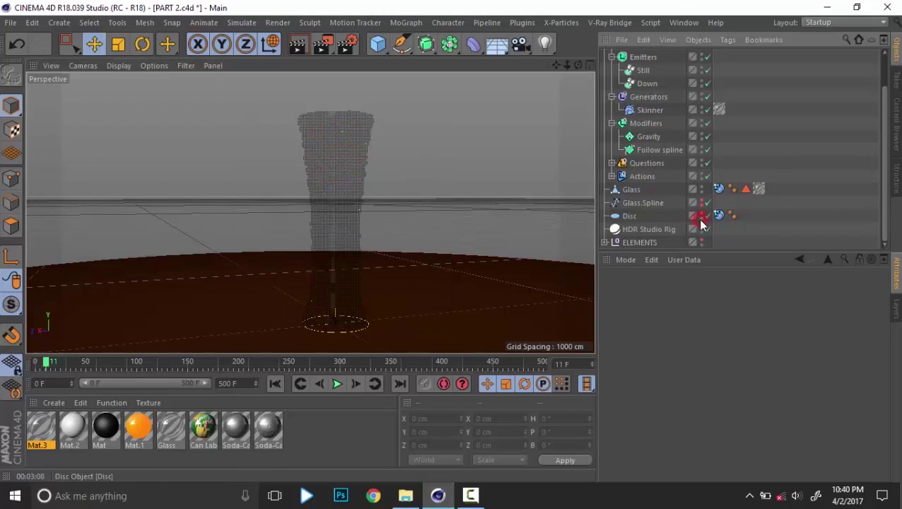
# Delete the Mat.3 texture tag from the Skinner
pyautogui.click(773, 208)
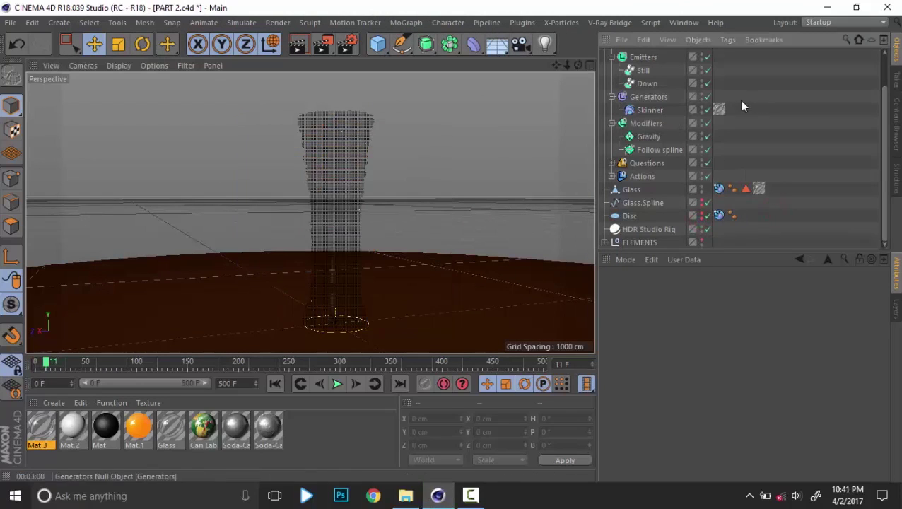
pyautogui.click(719, 109)
pyautogui.press('Delete')
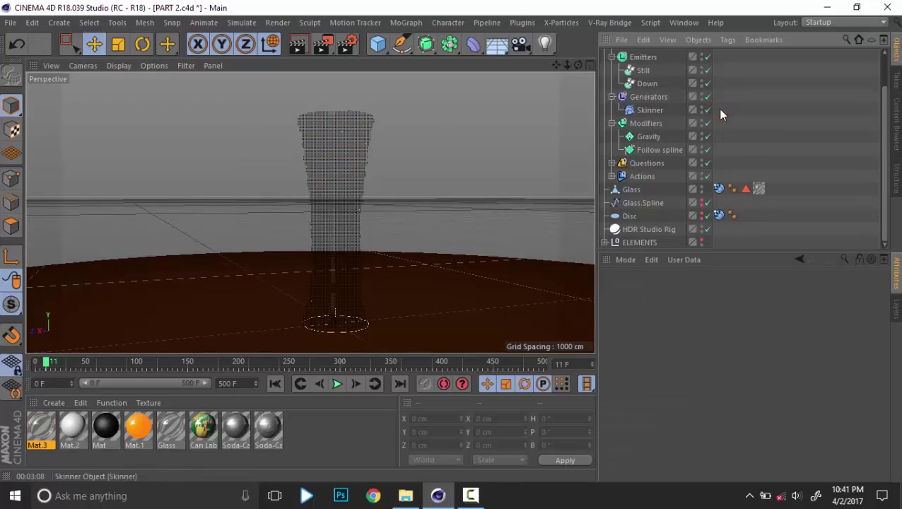
# Set the Down emitter's emission speed to 8 cm and its particle radius to 1 cm
pyautogui.click(646, 97)
pyautogui.click(647, 83)
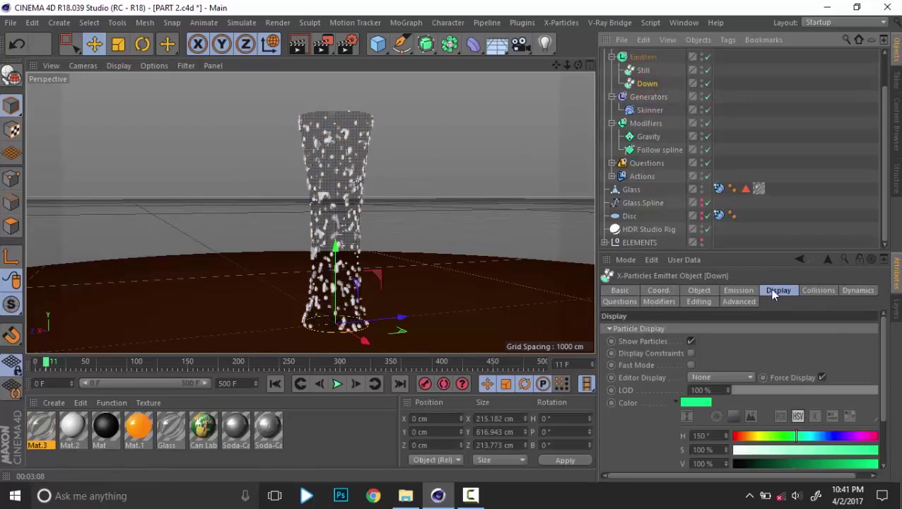
pyautogui.click(735, 289)
pyautogui.scroll(-3, 660, 403)
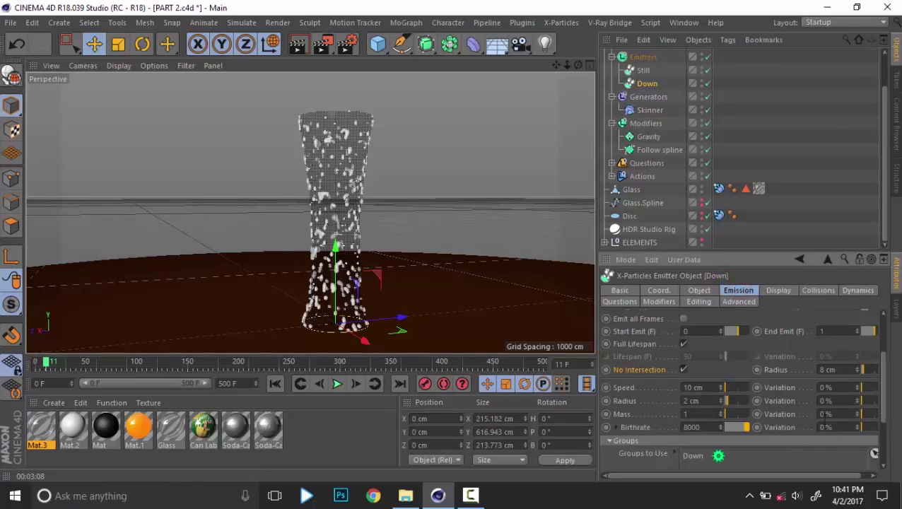
pyautogui.doubleClick(713, 400)
pyautogui.moveTo(712, 387); pyautogui.dragTo(632, 385)
pyautogui.write('8')
pyautogui.press('Return')
pyautogui.doubleClick(703, 400)
pyautogui.write('1')
pyautogui.press('Return')
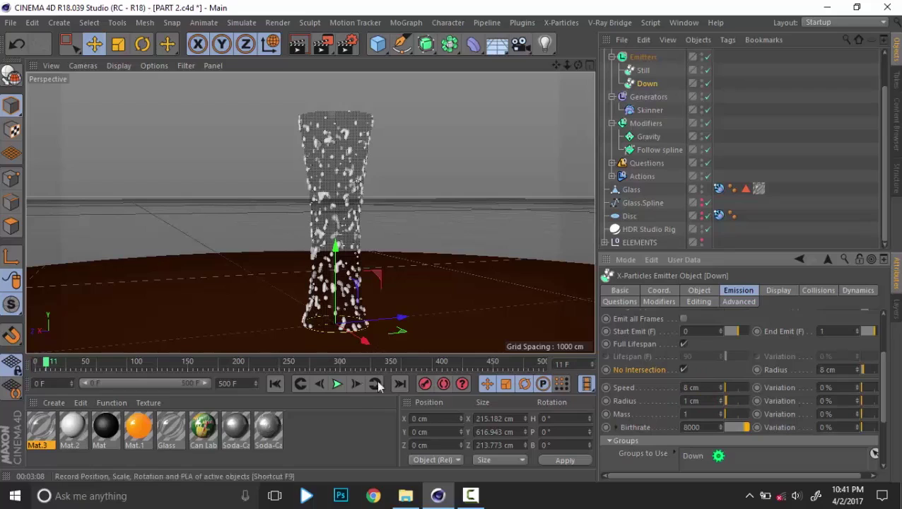
# Replay the simulation from the first frame to about frame 10 to check the smaller running droplets
pyautogui.click(275, 383)
pyautogui.click(336, 383)
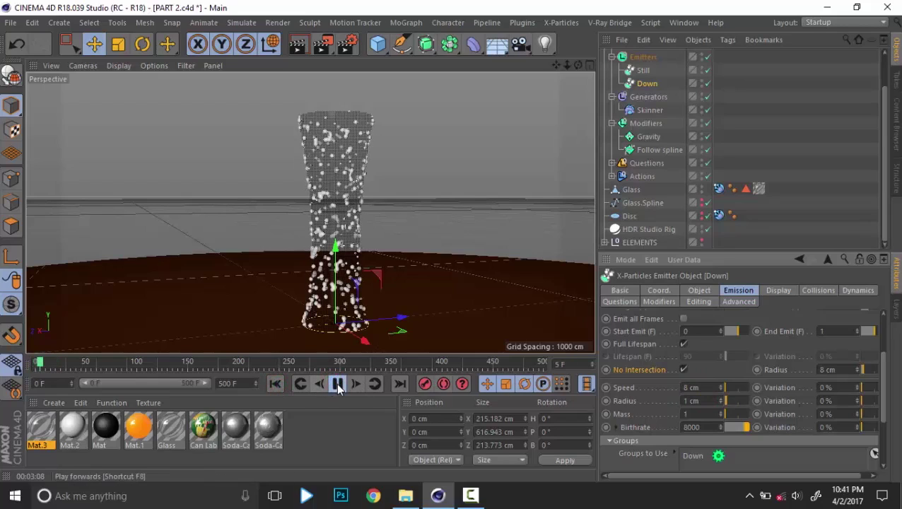
pyautogui.click(338, 383)
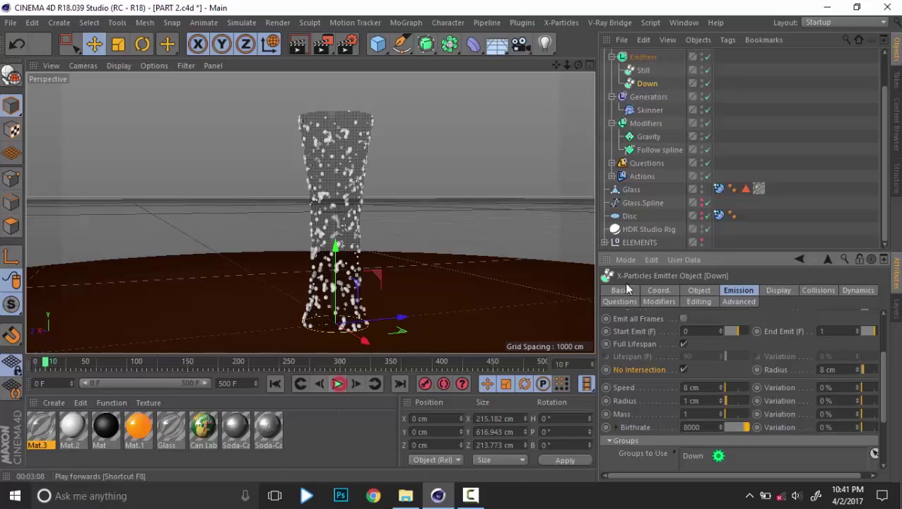
# Set the Skinner's polygon size to 2 cm and replay the first few frames of the simulation
pyautogui.click(649, 109)
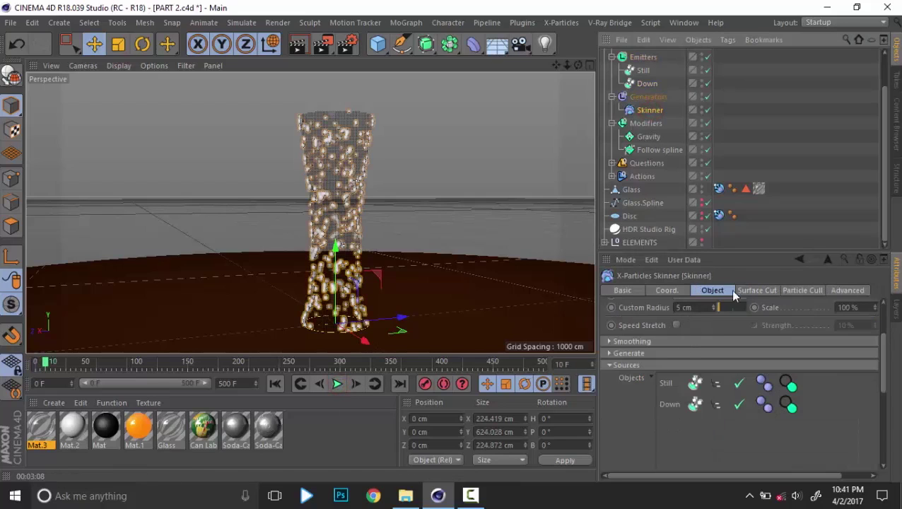
pyautogui.click(755, 290)
pyautogui.click(712, 290)
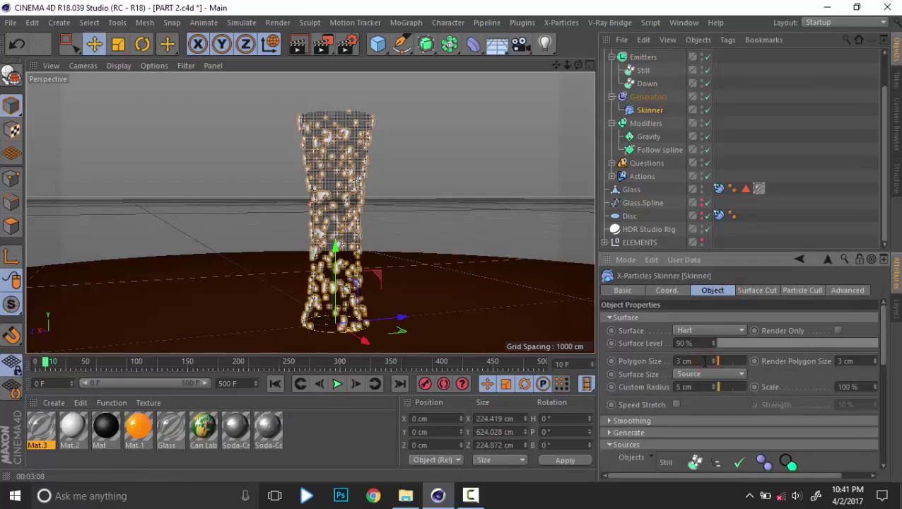
pyautogui.doubleClick(704, 361)
pyautogui.write('2')
pyautogui.press('Return')
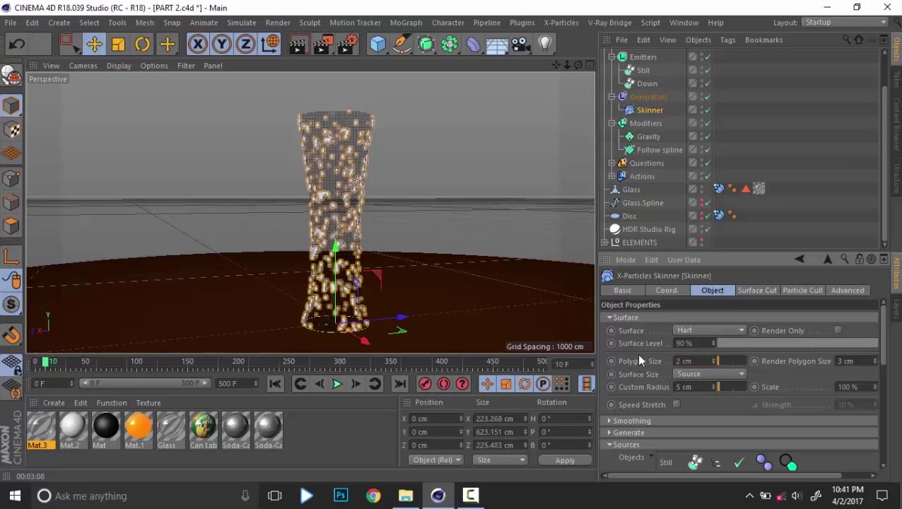
pyautogui.click(276, 383)
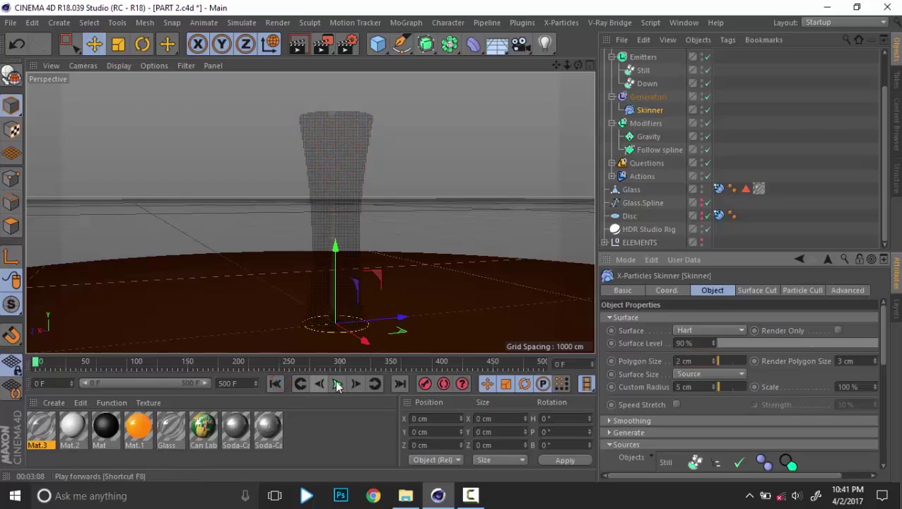
pyautogui.click(338, 383)
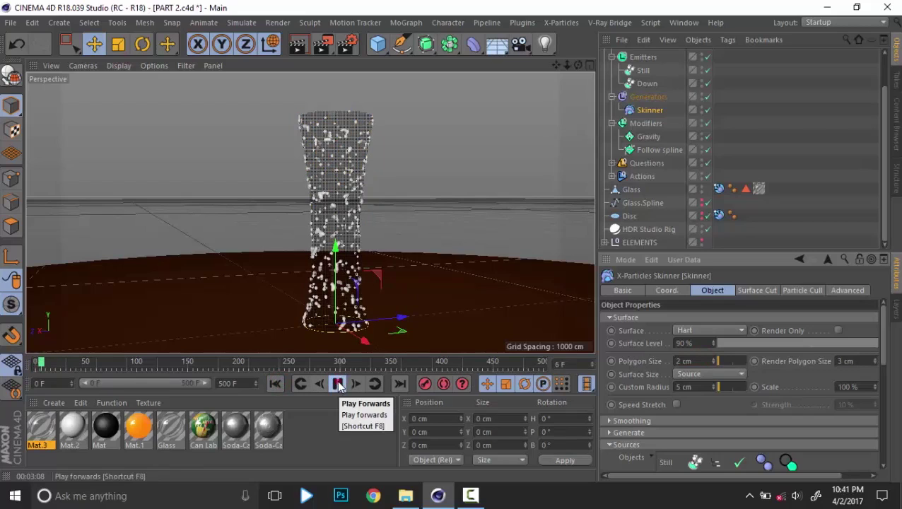
pyautogui.click(338, 384)
# Set the Still emitter's birthrate to 10000 and replay the simulation from the start to frame 7
pyautogui.click(647, 83)
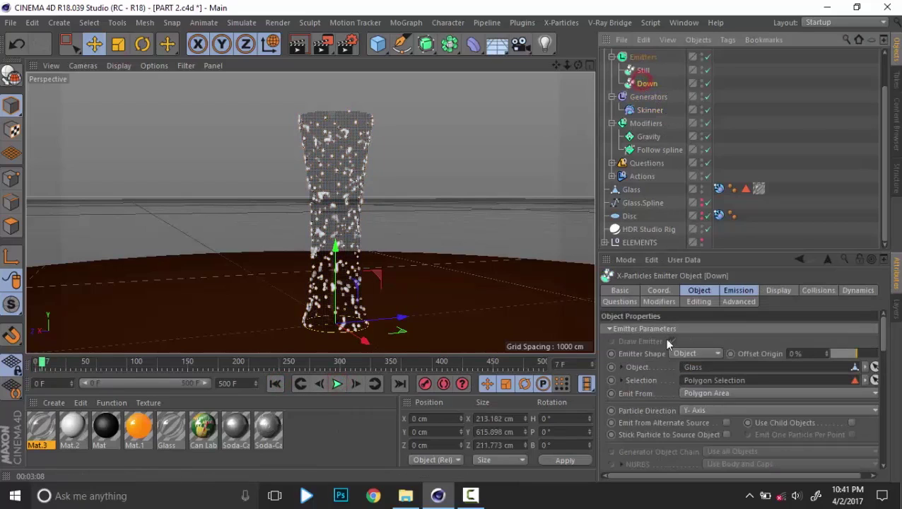
pyautogui.click(754, 291)
pyautogui.scroll(-5, 650, 421)
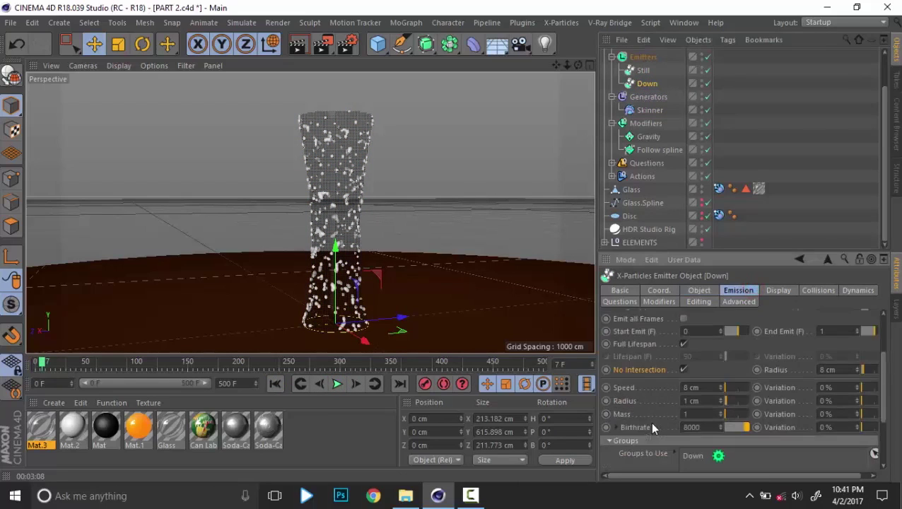
pyautogui.click(700, 427)
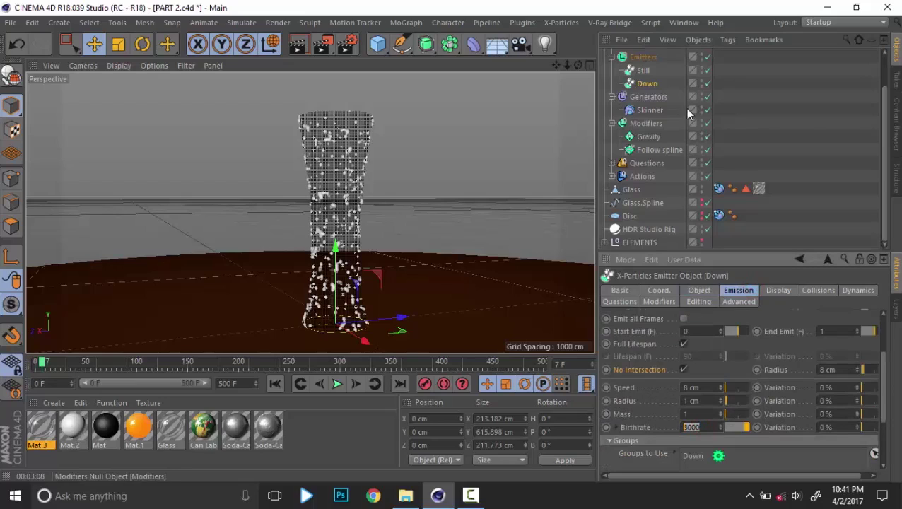
pyautogui.click(642, 71)
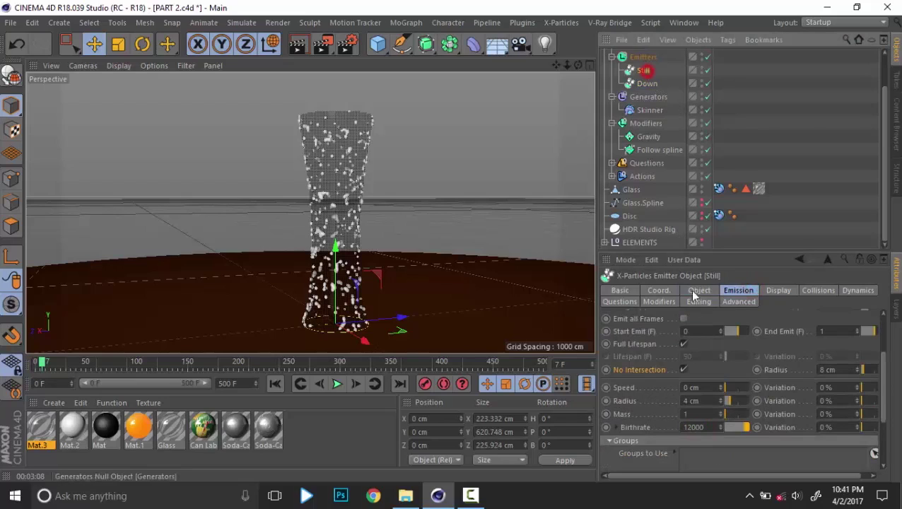
pyautogui.click(700, 426)
pyautogui.write('1')
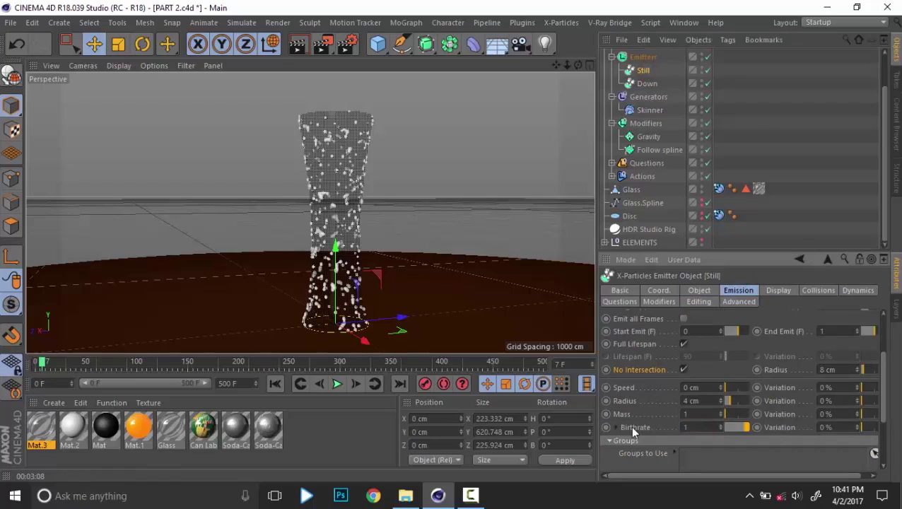
pyautogui.write('0000')
pyautogui.click(275, 383)
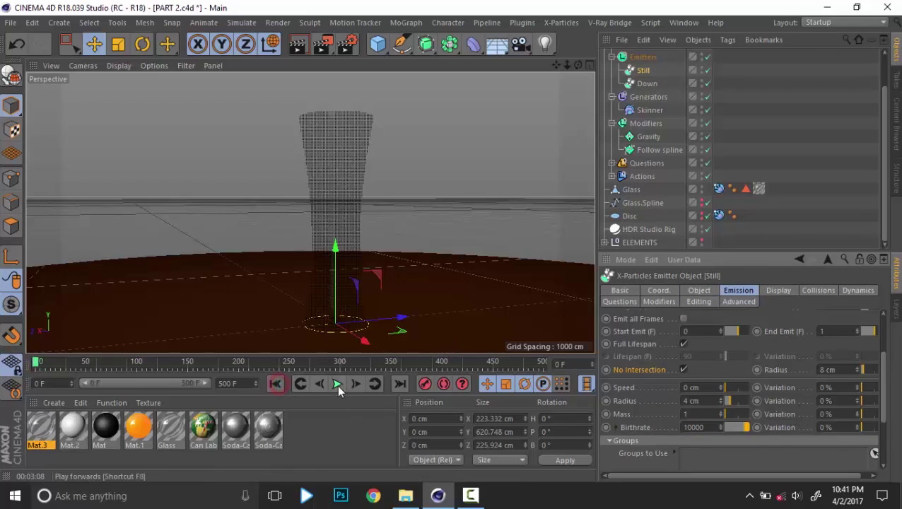
pyautogui.click(337, 385)
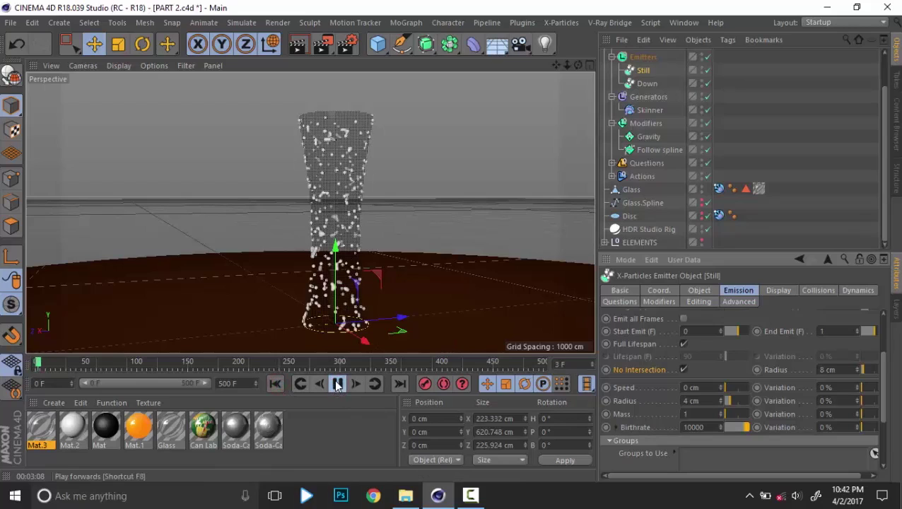
pyautogui.click(337, 383)
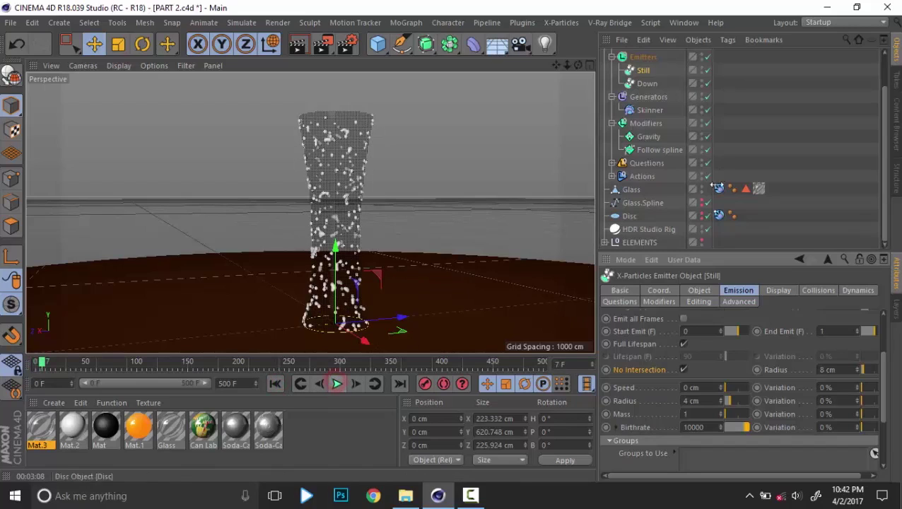
# Set the Skinner's custom radius to 4 cm and rewind the simulation to the first frame
pyautogui.click(650, 110)
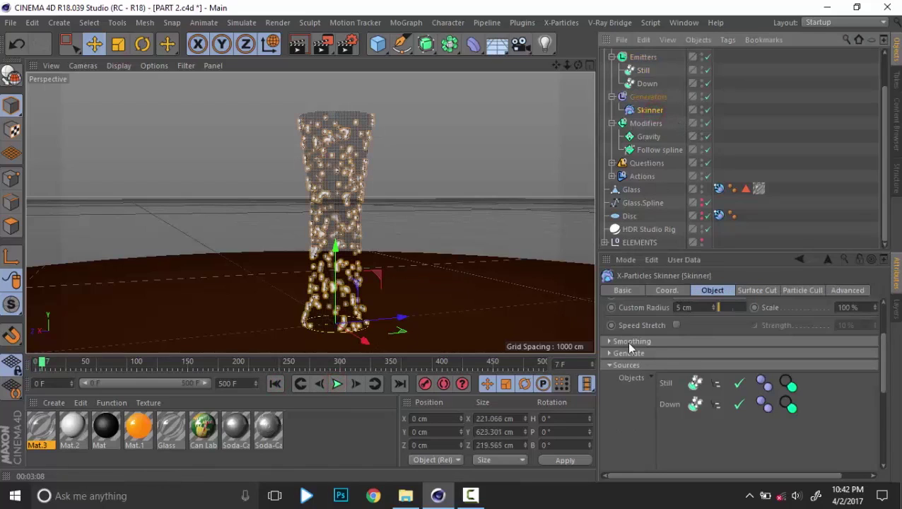
pyautogui.scroll(3, 629, 347)
pyautogui.doubleClick(683, 386)
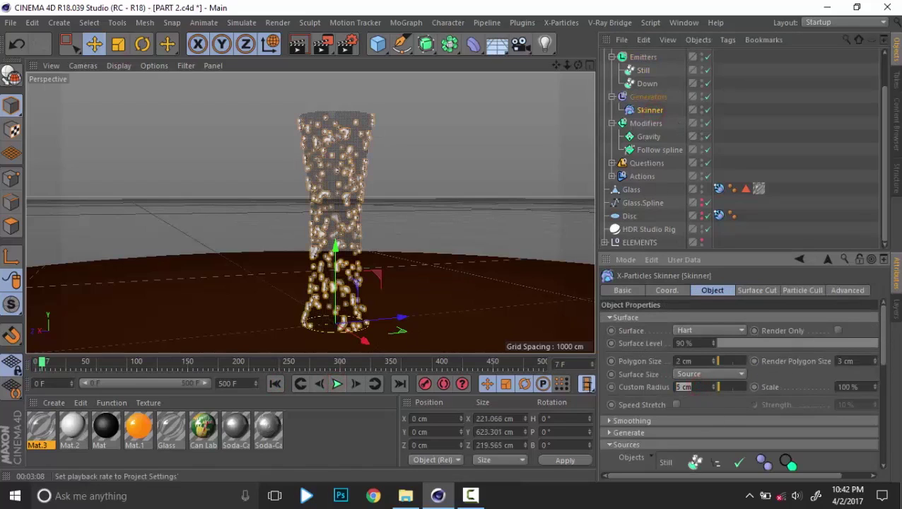
pyautogui.write('4')
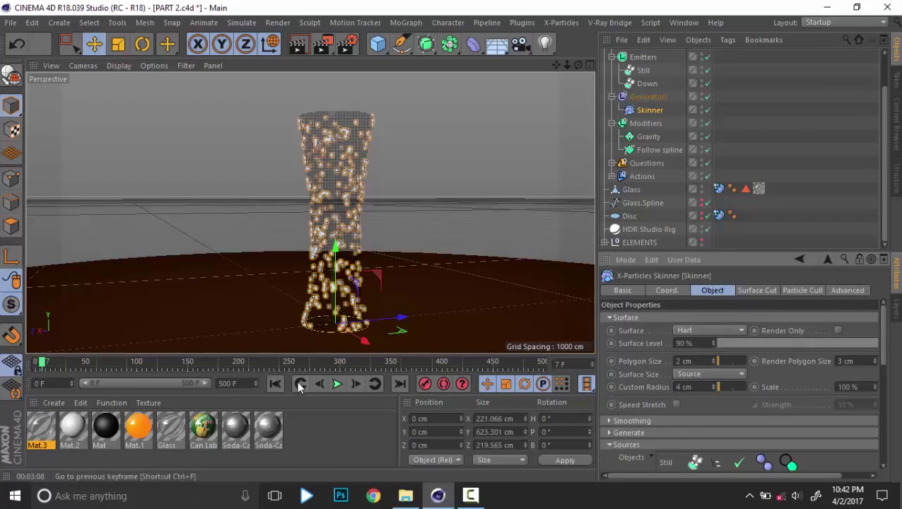
pyautogui.click(275, 383)
pyautogui.click(336, 384)
pyautogui.click(336, 385)
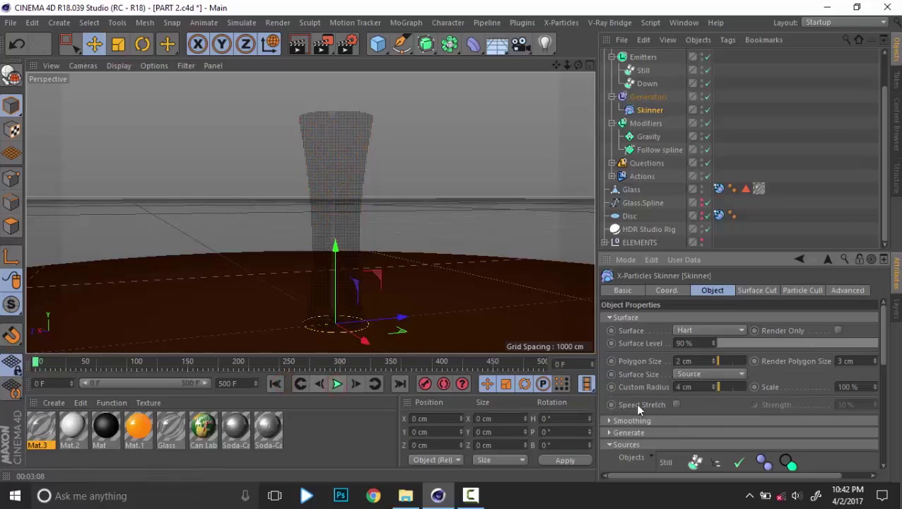
# Set the Skinner's render polygon size to 2 cm and play the simulation to frame 10
pyautogui.moveTo(874, 361); pyautogui.dragTo(720, 360)
pyautogui.click(338, 384)
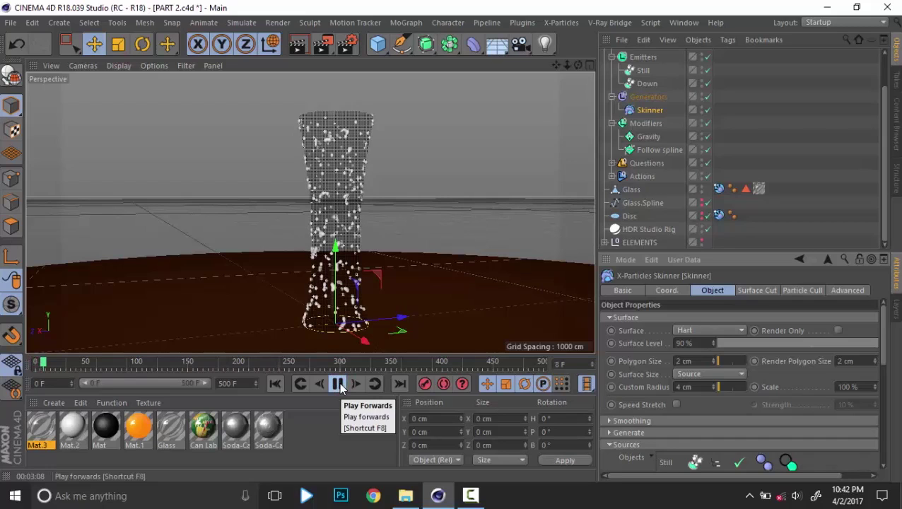
pyautogui.click(340, 384)
pyautogui.moveTo(339, 289)
pyautogui.keyDown('alt'); pyautogui.mouseDown()
pyautogui.moveTo(342, 268)
pyautogui.moveTo(342, 308)
pyautogui.moveTo(347, 298)
pyautogui.mouseUp(); pyautogui.keyUp('alt')
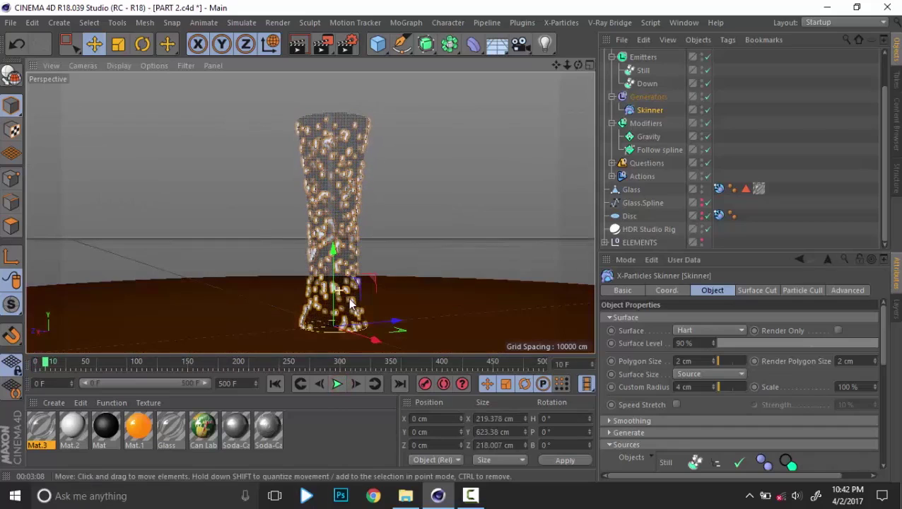
# Review the Ambient Occlusion and Output options in the render settings
pyautogui.click(347, 43)
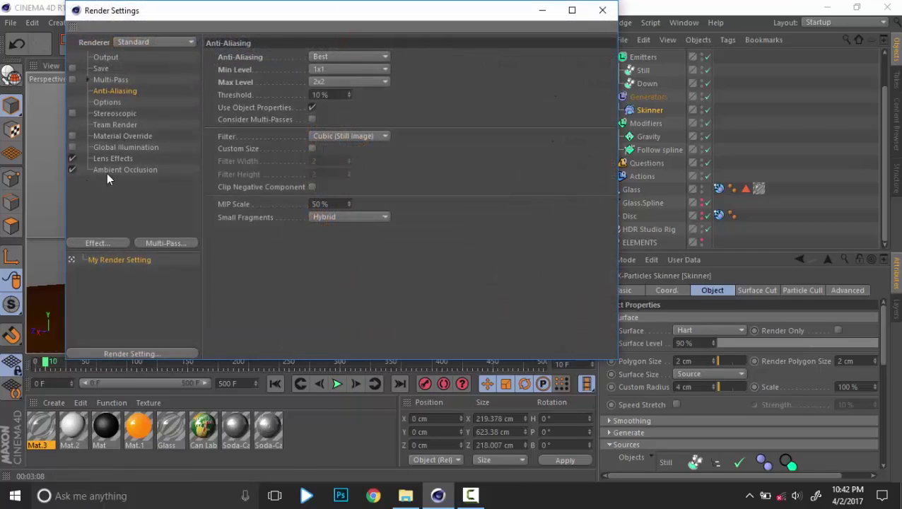
pyautogui.click(106, 172)
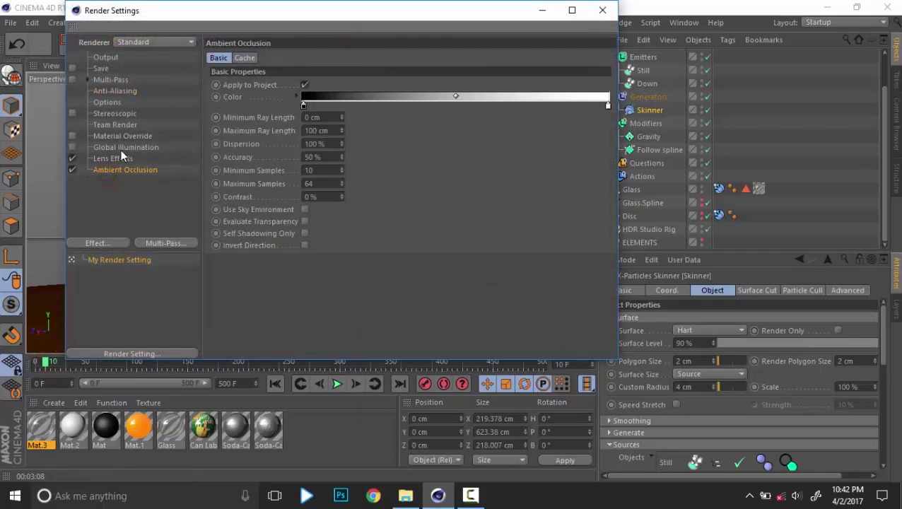
pyautogui.click(106, 58)
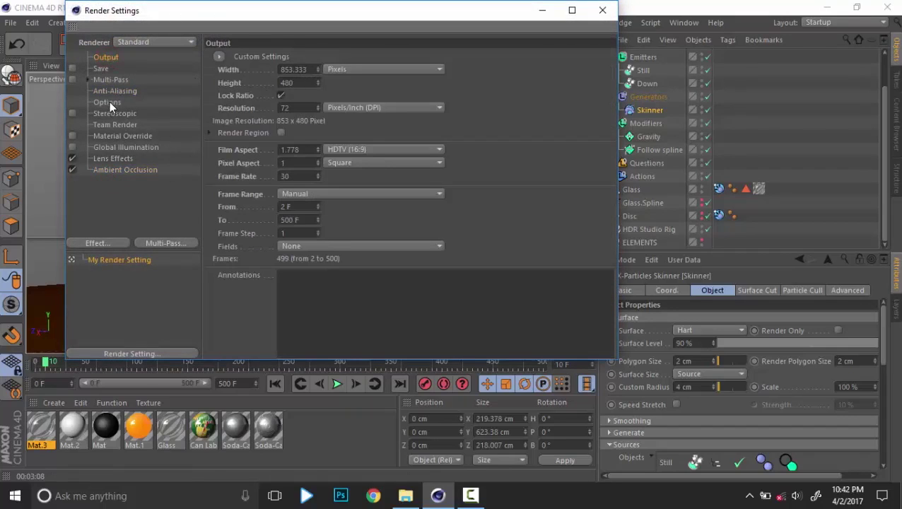
pyautogui.click(600, 11)
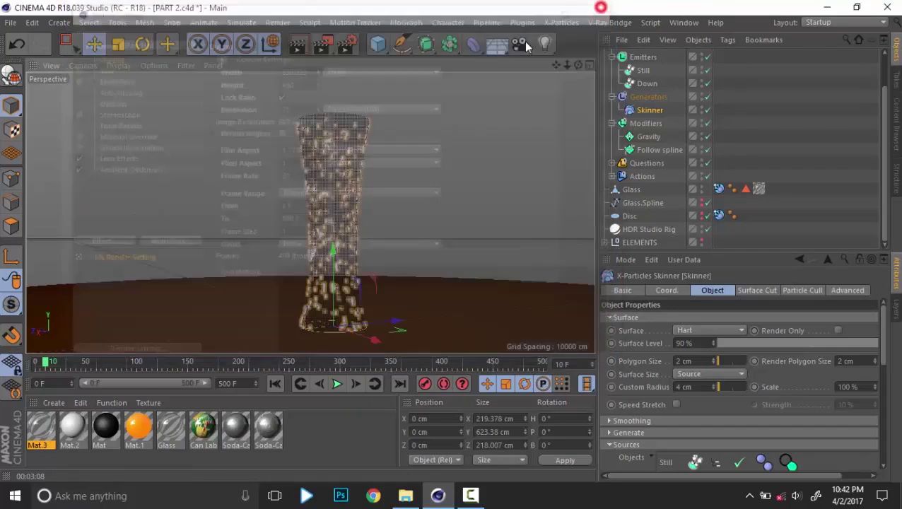
pyautogui.click(322, 44)
pyautogui.click(481, 298)
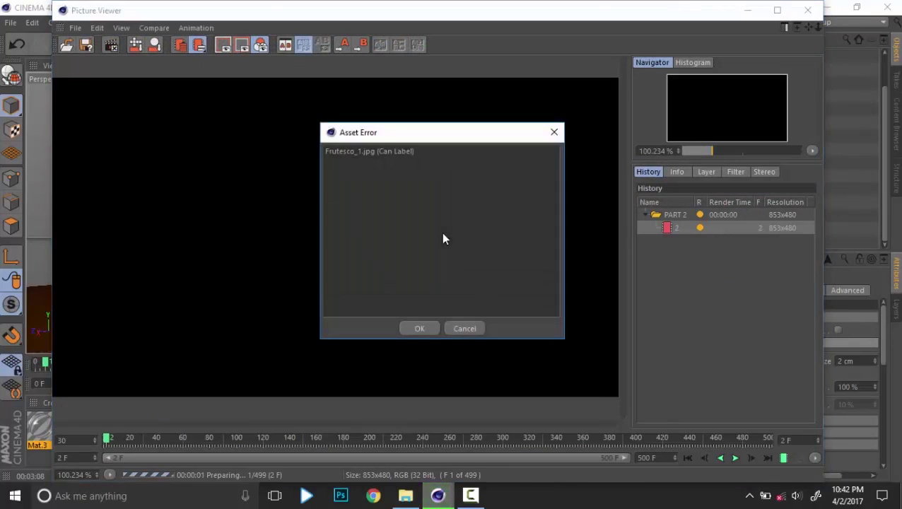
pyautogui.click(464, 328)
pyautogui.click(810, 10)
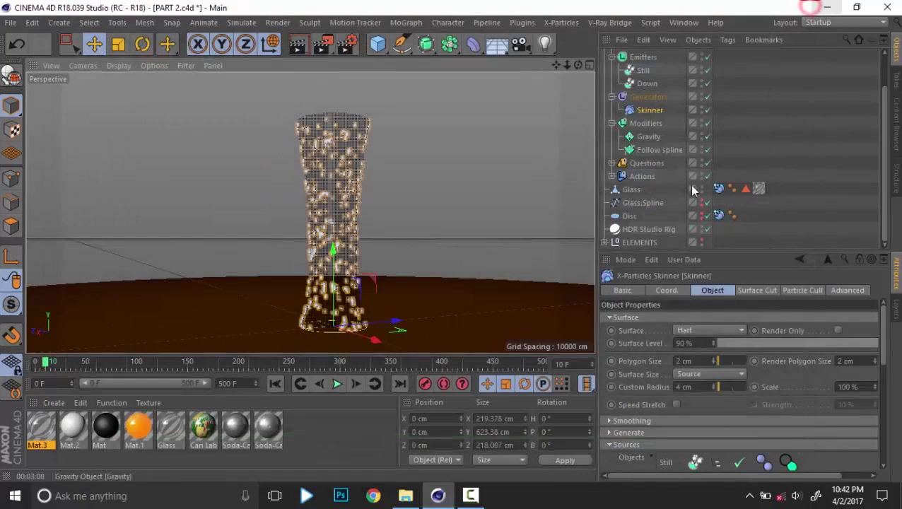
# Change the end colour of the HDR Studio Rig's seamless floor gradient from orange to black
pyautogui.click(648, 229)
pyautogui.click(664, 303)
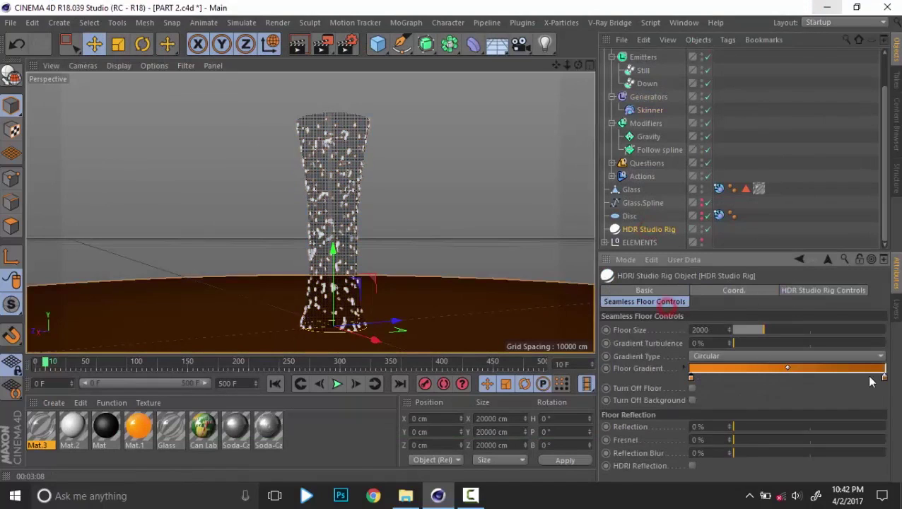
pyautogui.doubleClick(884, 380)
pyautogui.moveTo(770, 404); pyautogui.dragTo(735, 390)
pyautogui.click(771, 427)
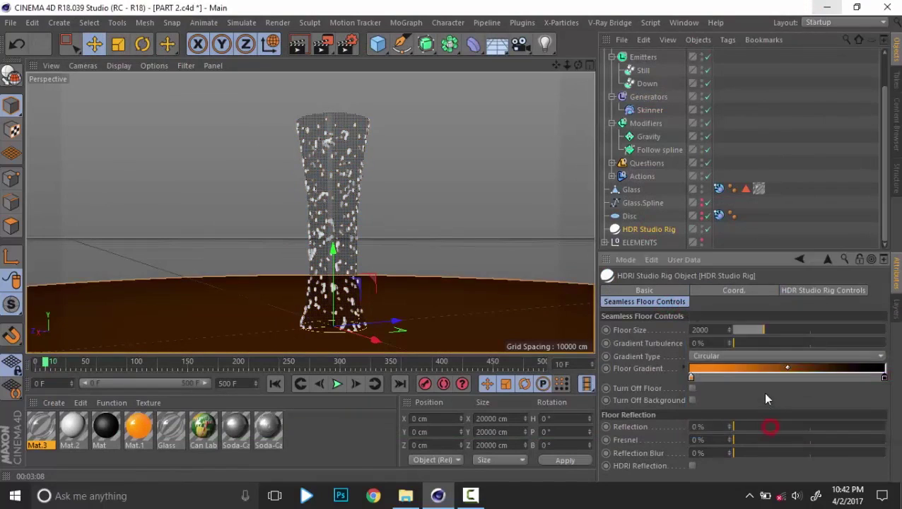
# Change the start colour of the HDR Studio Rig's floor gradient to a very dark grey with 0% saturation
pyautogui.doubleClick(691, 379)
pyautogui.moveTo(677, 404); pyautogui.dragTo(603, 393)
pyautogui.click(676, 406)
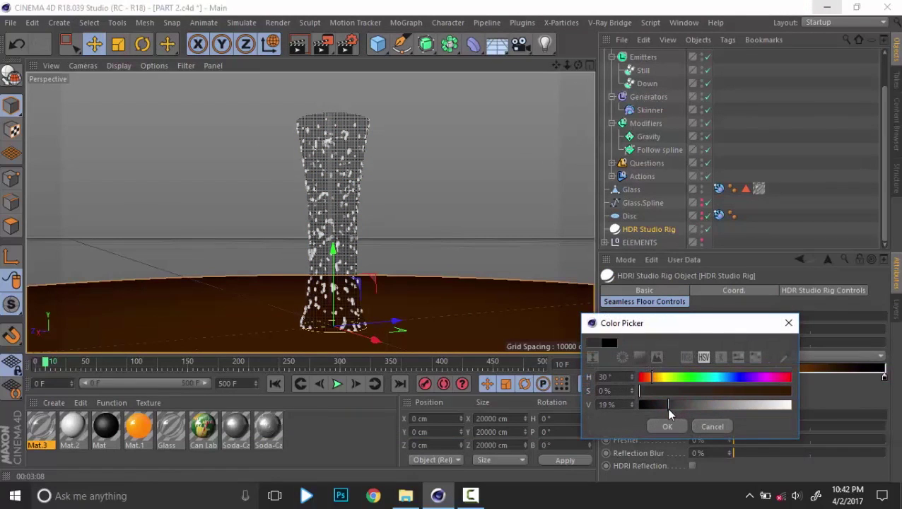
pyautogui.moveTo(677, 406); pyautogui.dragTo(675, 404)
pyautogui.click(668, 427)
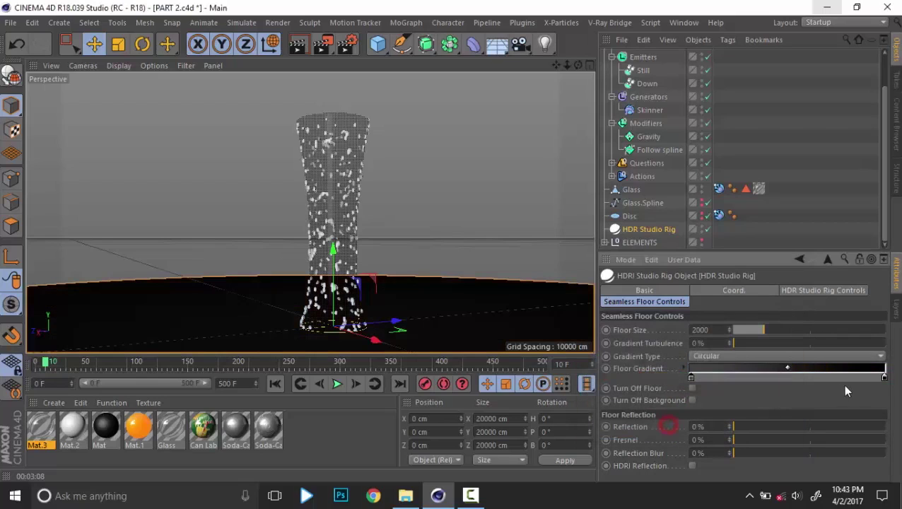
# Keep black as the floor gradient's end colour and render the perspective view, continuing past the Frutesco_1.jpg asset error
pyautogui.doubleClick(883, 376)
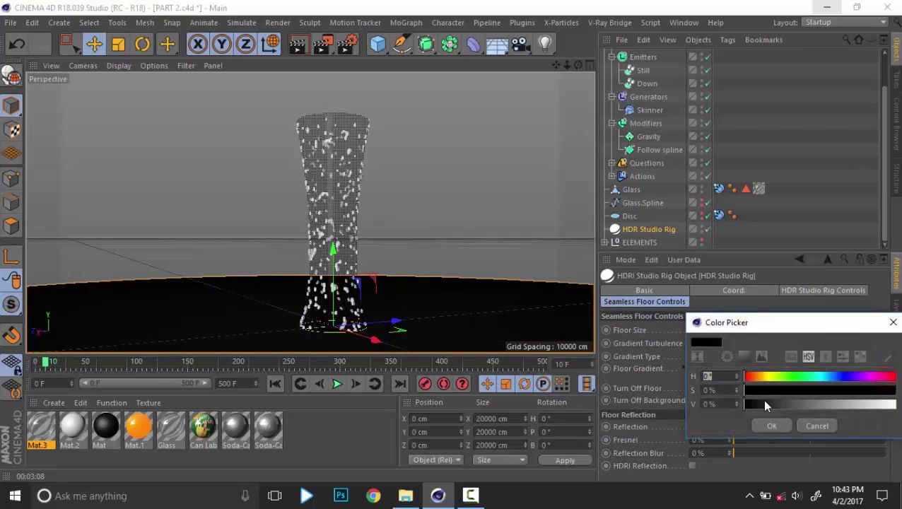
pyautogui.click(771, 425)
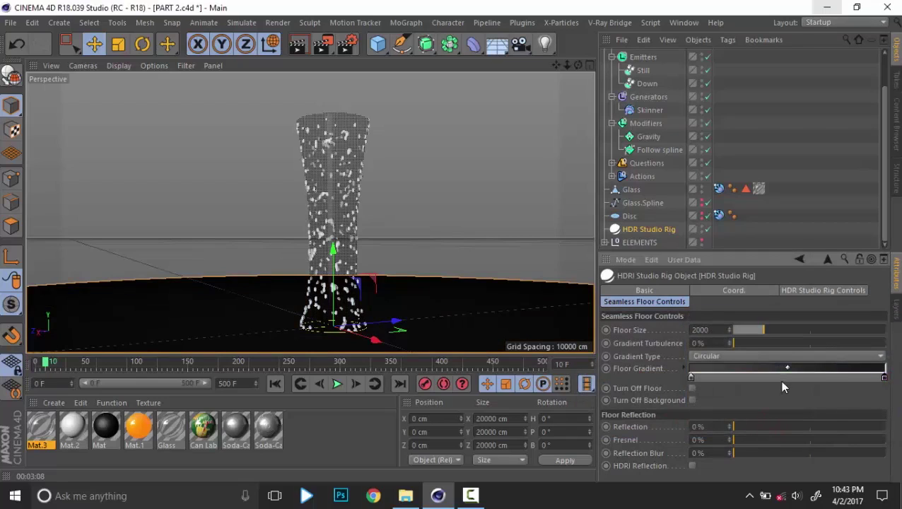
pyautogui.click(297, 45)
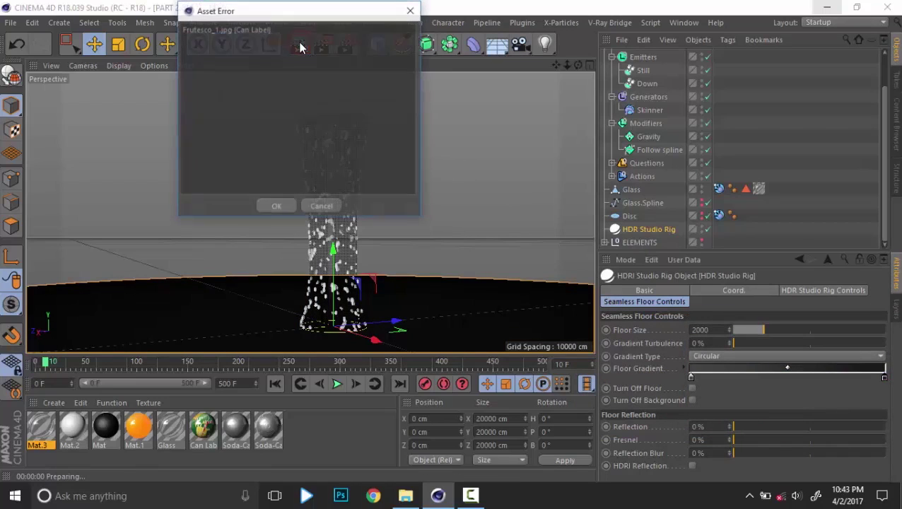
pyautogui.click(288, 205)
pyautogui.click(601, 328)
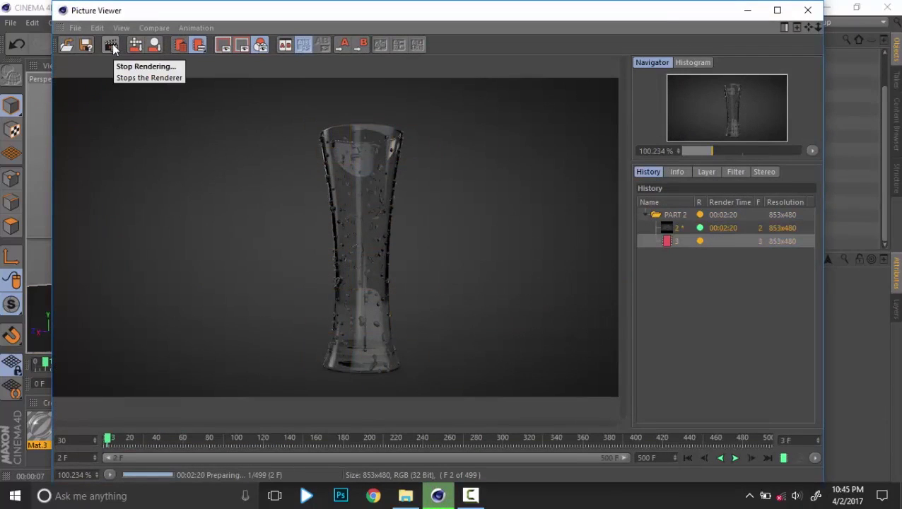
# Stop the running PART 2 animation render and compare rendered frames 2 and 3 in the Picture Viewer
pyautogui.click(113, 44)
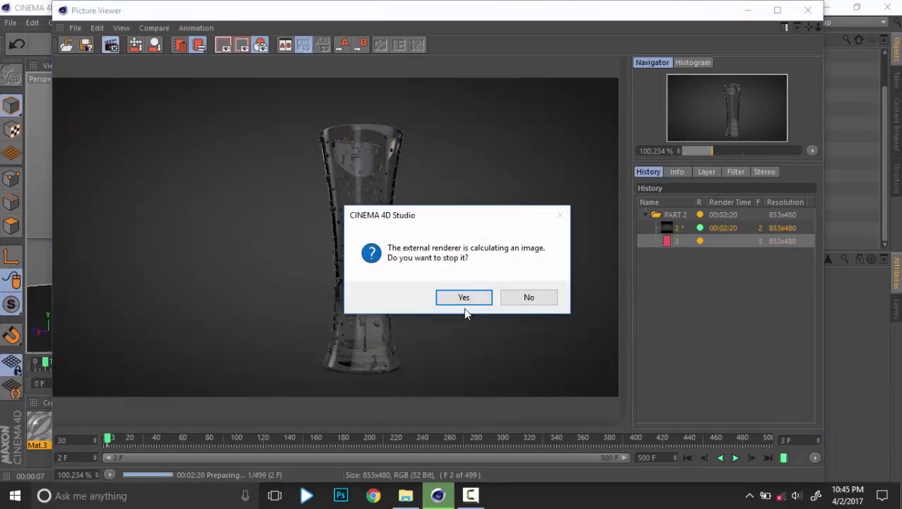
pyautogui.click(461, 298)
pyautogui.click(696, 235)
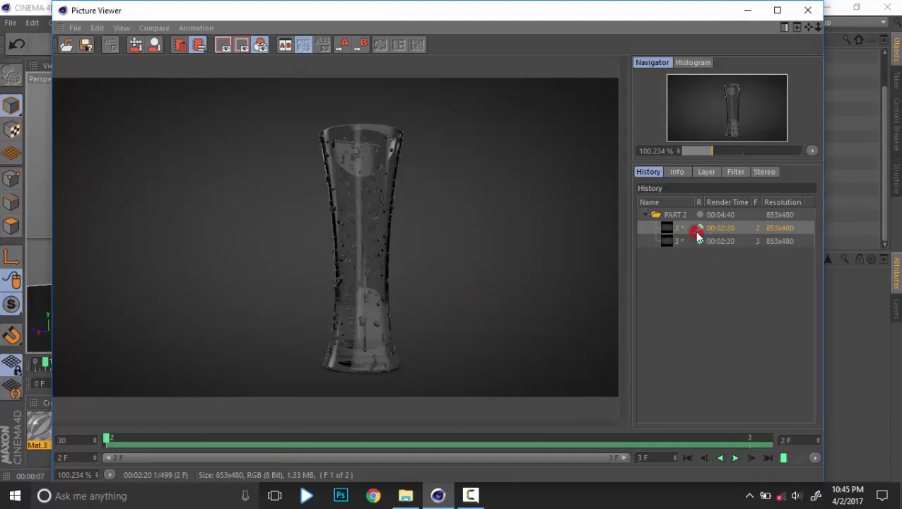
pyautogui.click(692, 241)
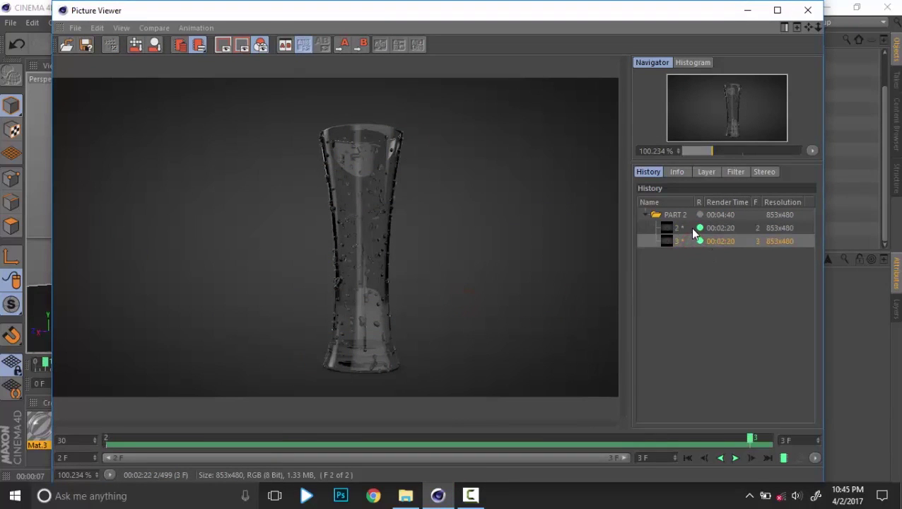
pyautogui.click(692, 228)
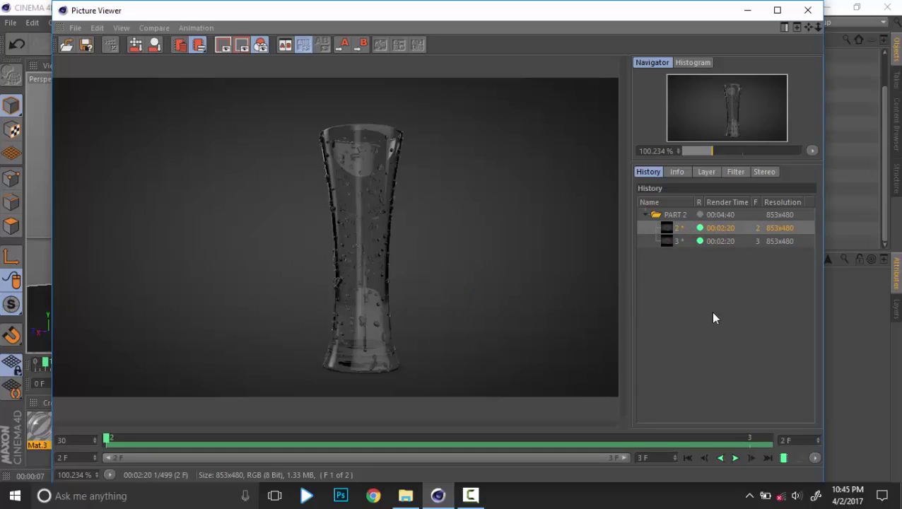